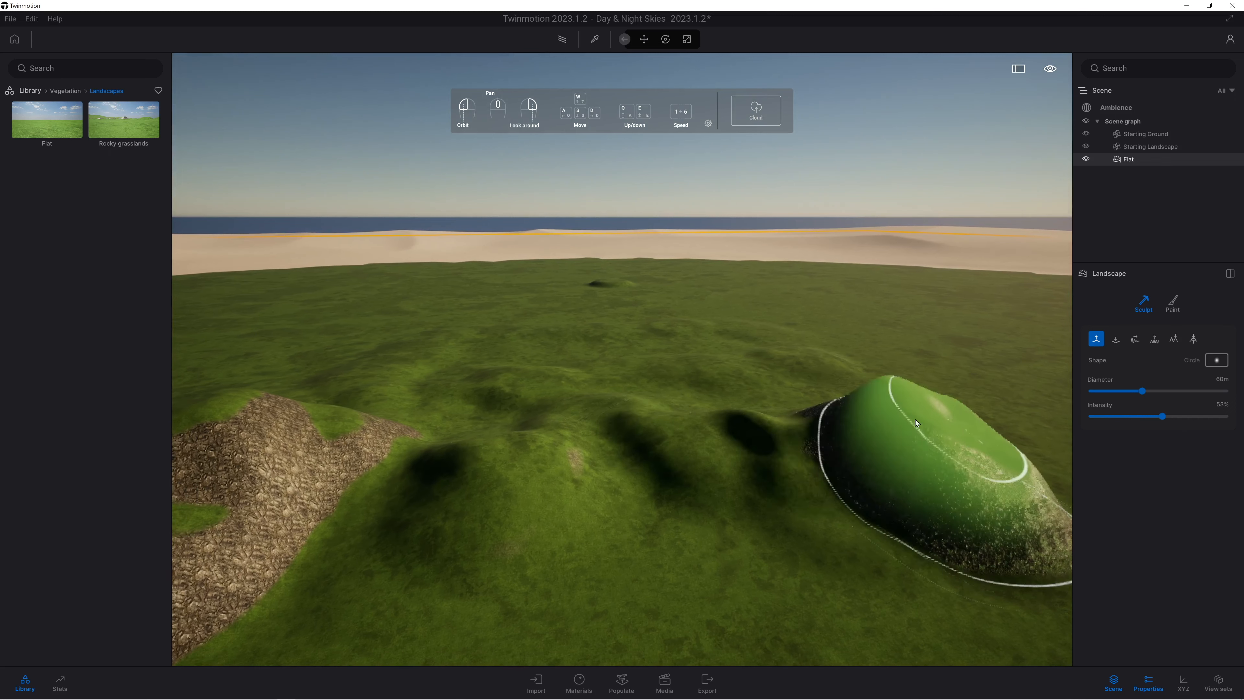
Raise tall hills on the right side of the Flat landscape with a 60 m sculpting brush at 53% intensity.
right_drag(708, 363, 833, 367)
mouse_move(709, 361)
mouse_down()
mouse_move(839, 407)
mouse_move(995, 419)
mouse_move(808, 406)
mouse_move(894, 414)
mouse_move(841, 431)
mouse_move(835, 392)
mouse_up()
Set the sculpting brush diameter to 40 m and rework the hills and the grass between them for a more uneven relief.
click(1154, 340)
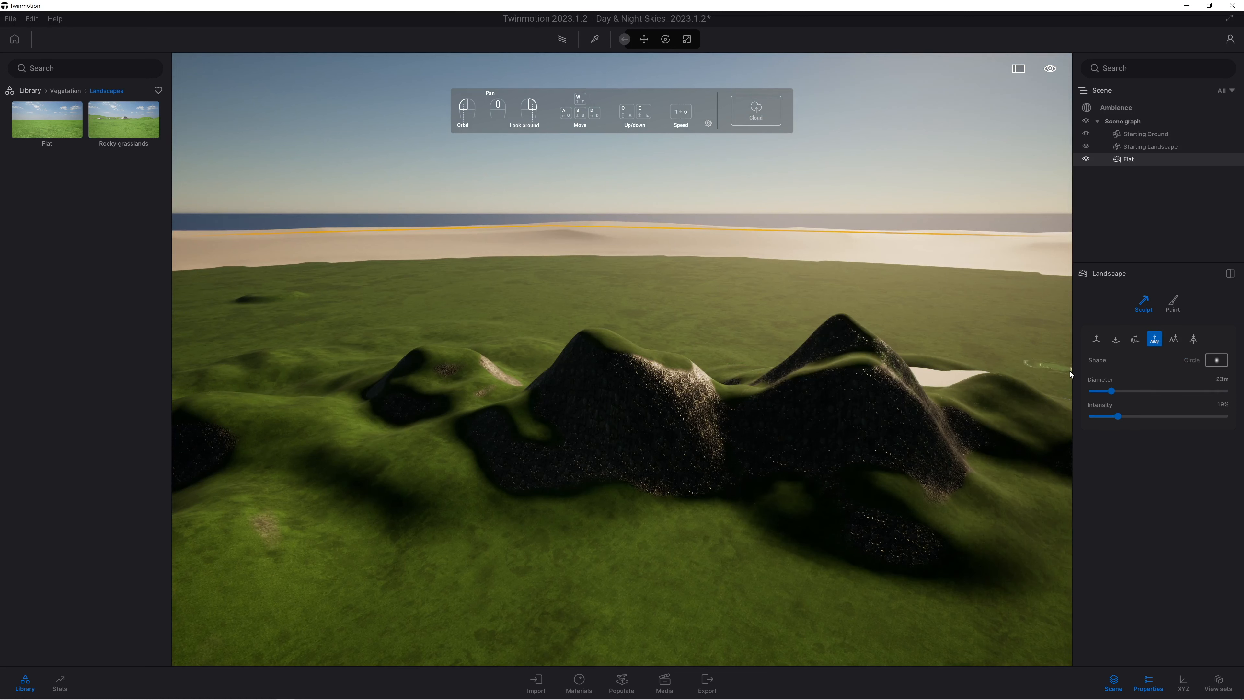
click(1126, 391)
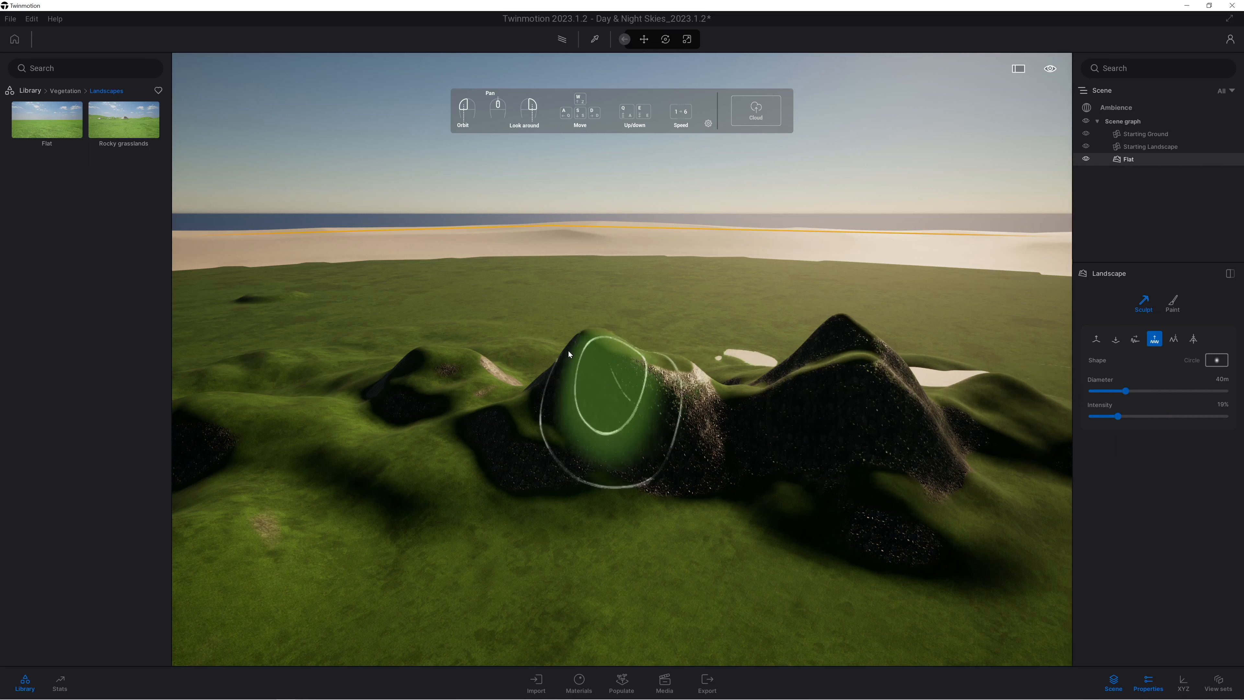
right_drag(558, 431, 553, 438)
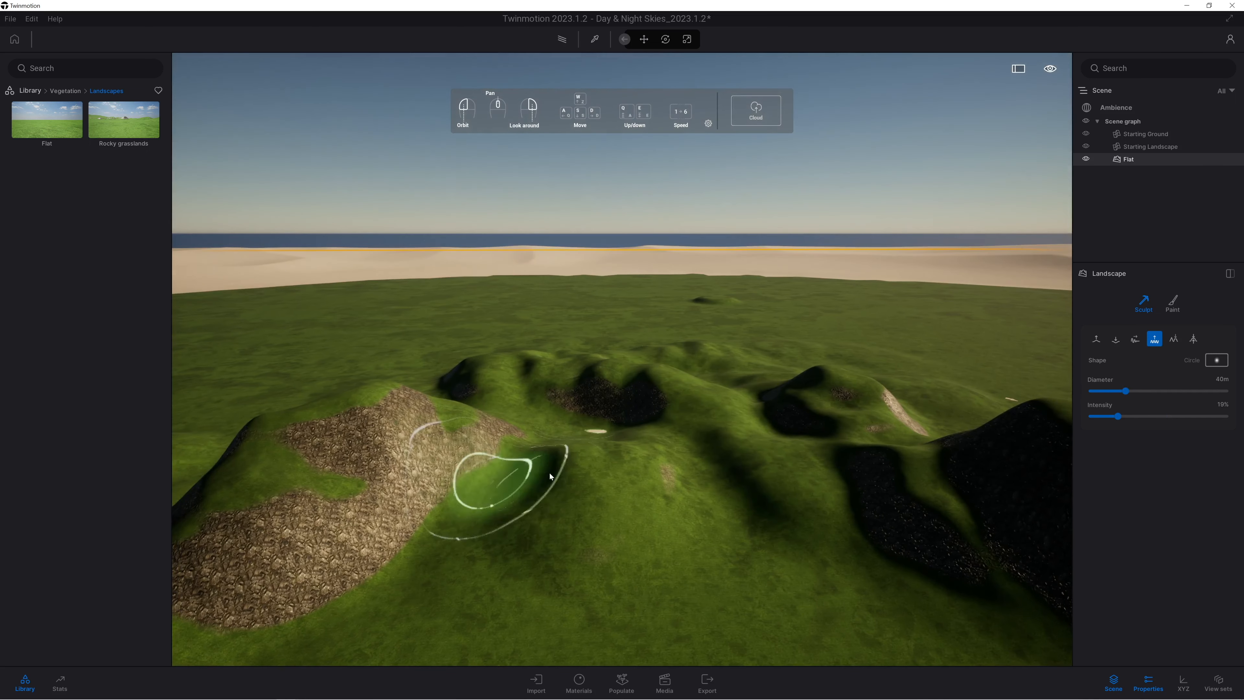
mouse_move(268, 447)
mouse_down()
mouse_move(311, 513)
mouse_move(623, 465)
mouse_move(550, 455)
mouse_up()
right_drag(492, 510, 499, 538)
key(e)
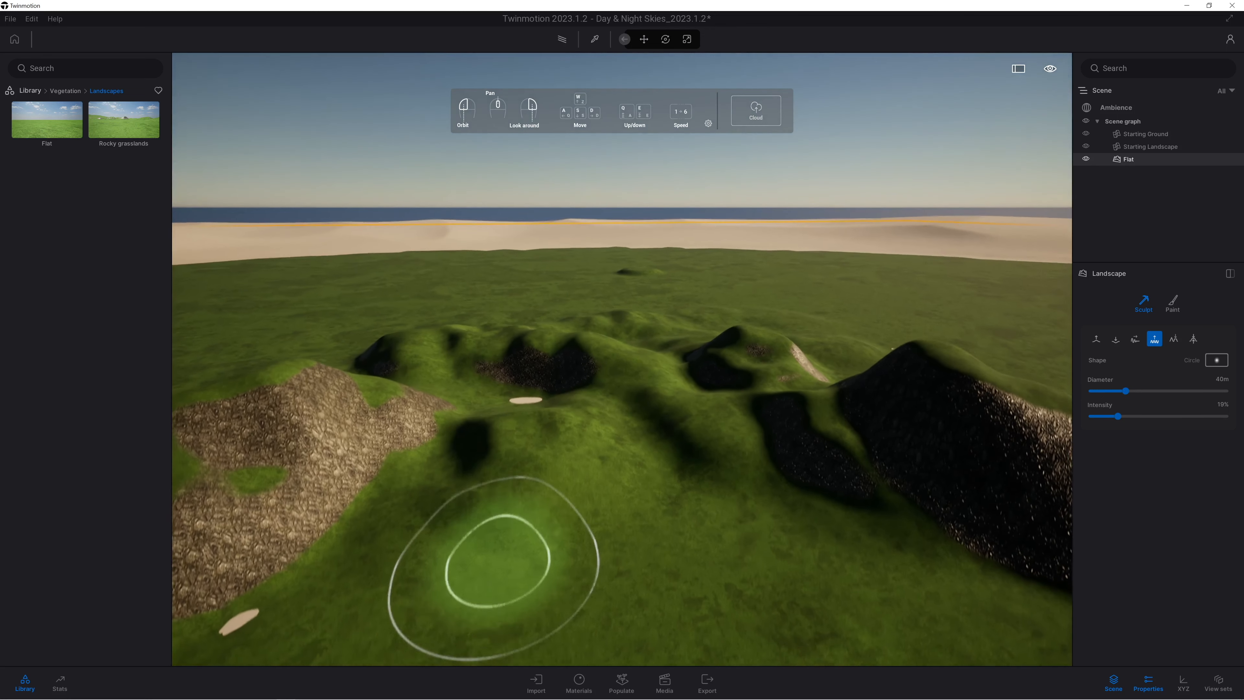
key(a)
key(s)
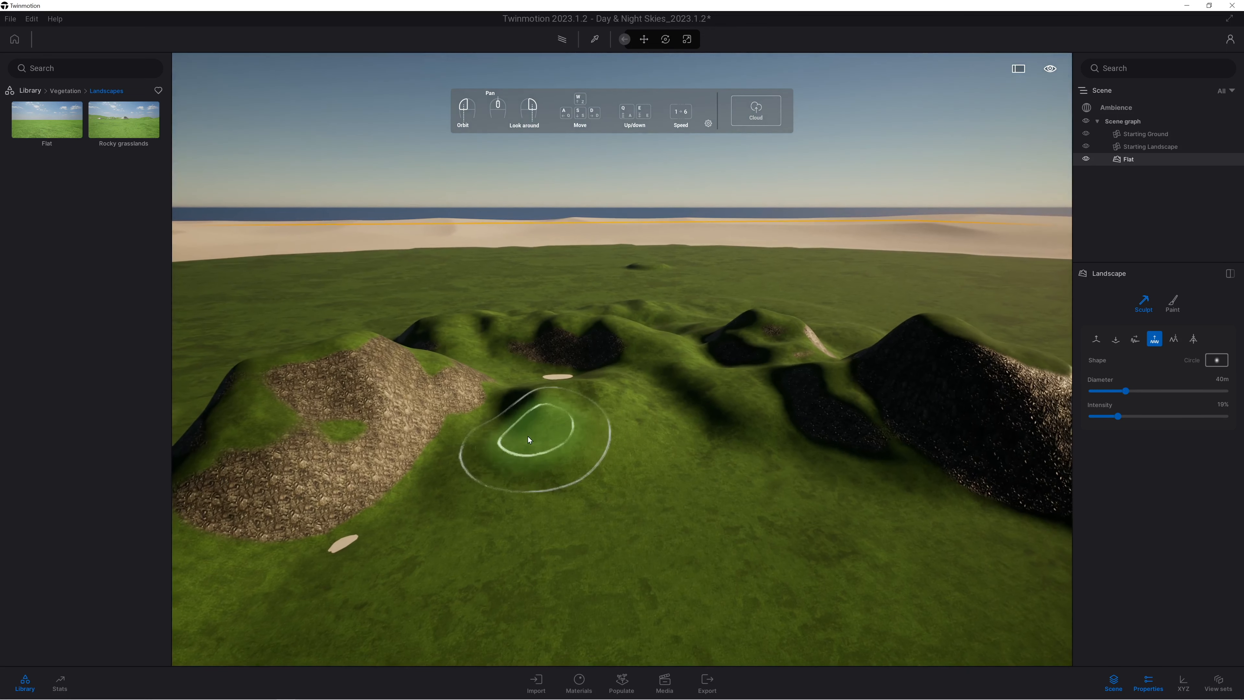
Dig a broad, irregular lake basin in the grass in front of the hills with the 40 m brush, exposing the sandy ground.
click(1174, 338)
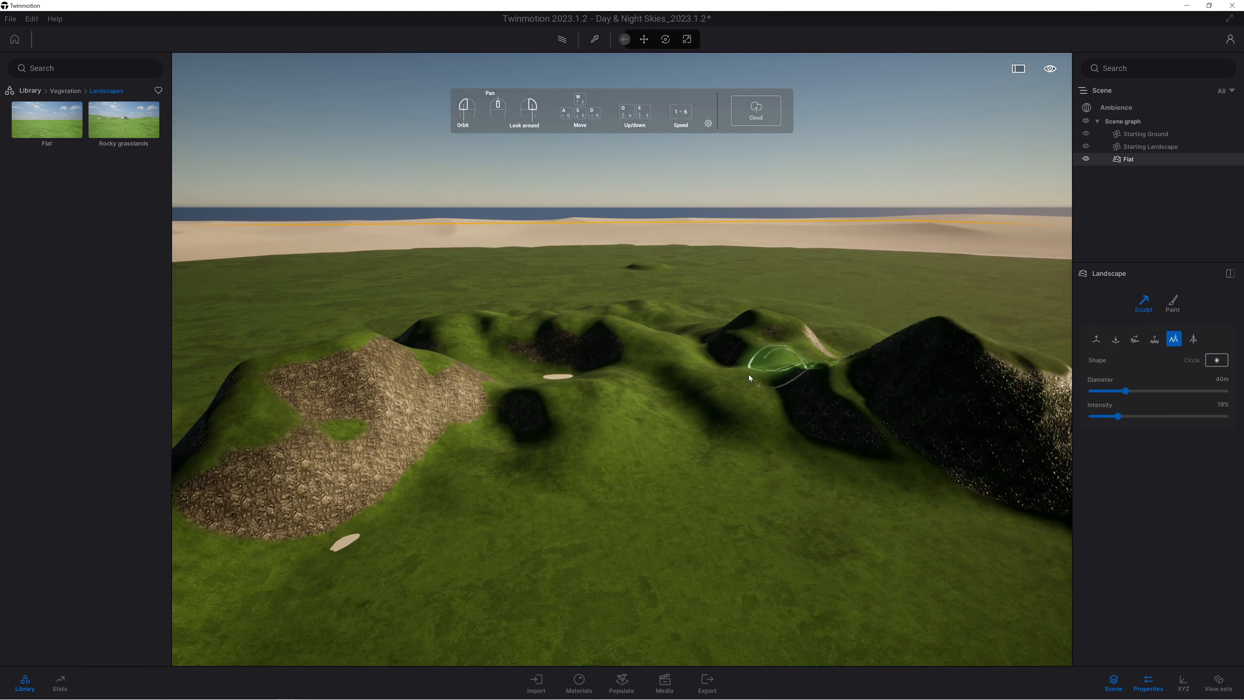
click(1115, 338)
key(s)
right_drag(622, 553, 589, 518)
mouse_move(545, 568)
mouse_down()
mouse_move(775, 596)
mouse_move(833, 552)
mouse_up()
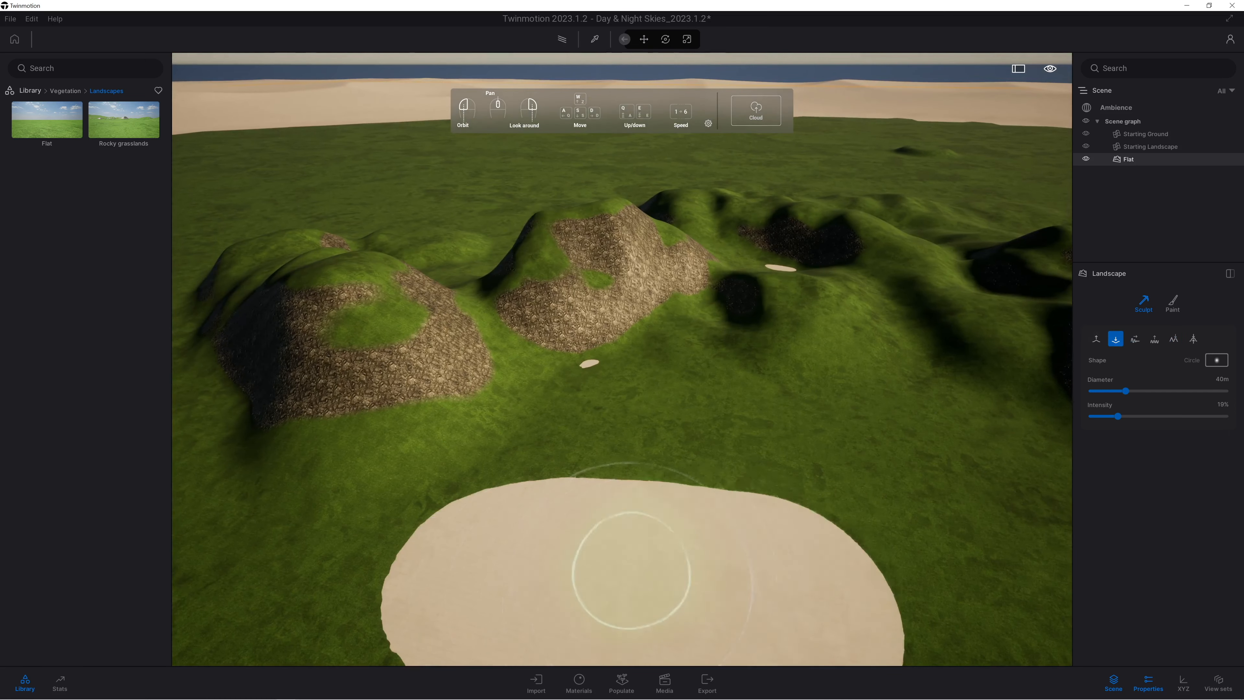
right_drag(612, 569, 618, 527)
mouse_move(774, 536)
mouse_down()
mouse_move(892, 563)
mouse_move(631, 606)
mouse_up()
key(s)
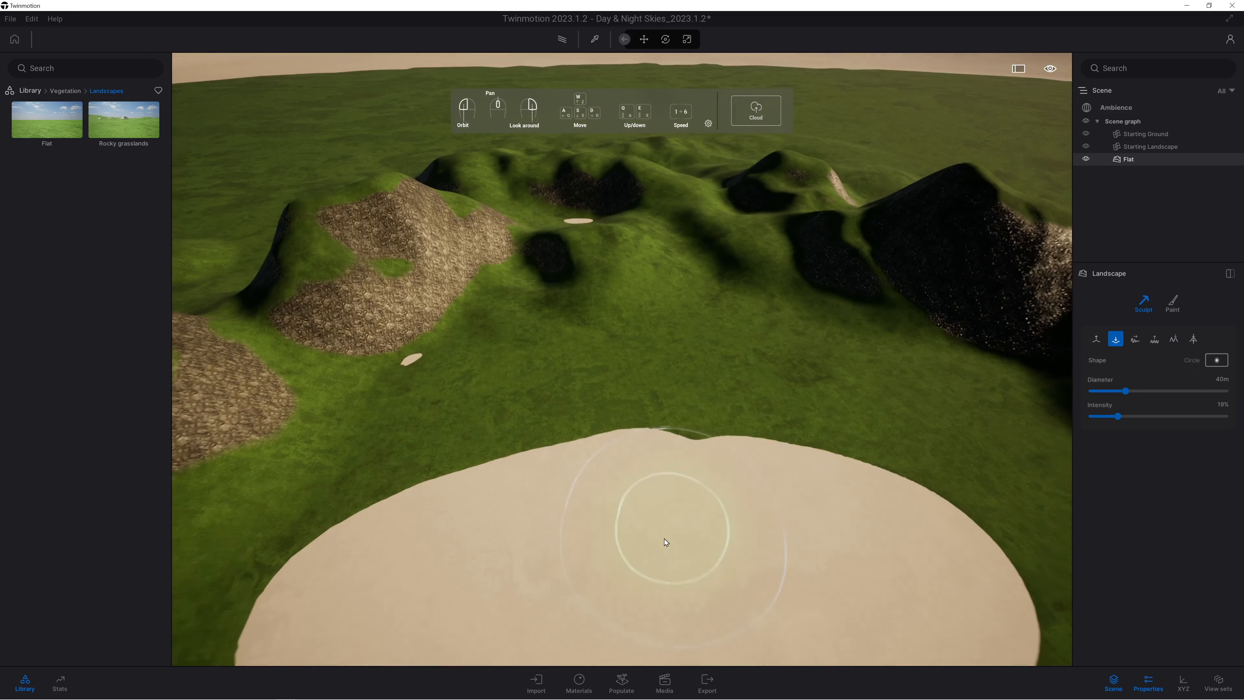
mouse_move(745, 534)
right_down()
mouse_move(757, 552)
mouse_move(783, 528)
mouse_move(772, 597)
right_up()
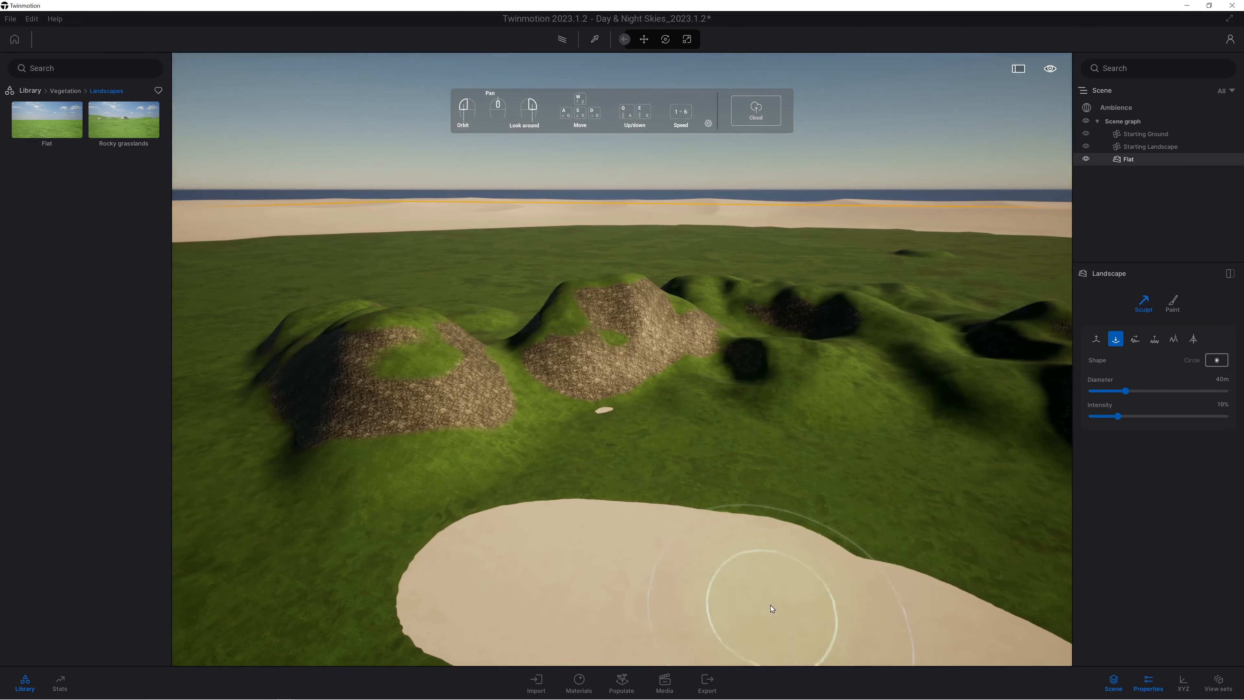
key(s)
key(e)
key(d)
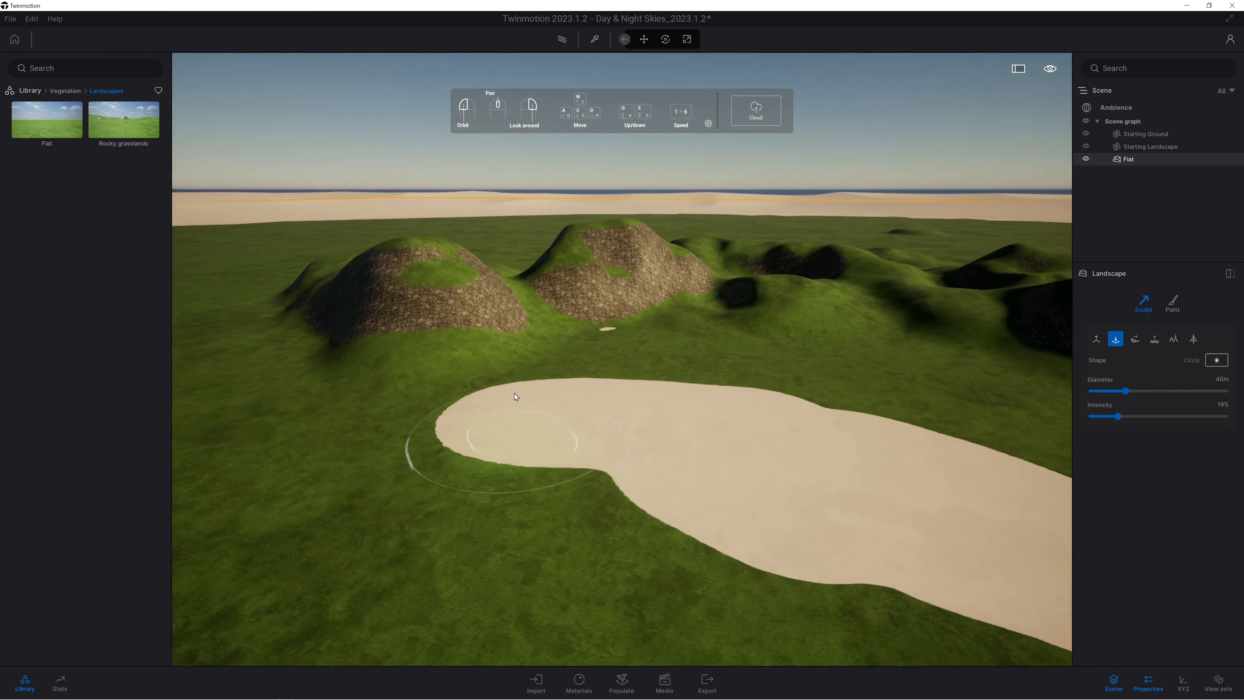
key(a)
mouse_move(567, 473)
mouse_down()
mouse_move(314, 529)
mouse_move(947, 596)
mouse_up()
right_drag(855, 548, 802, 555)
mouse_move(802, 555)
mouse_down()
mouse_move(785, 598)
mouse_move(631, 627)
mouse_move(852, 542)
mouse_move(559, 486)
mouse_up()
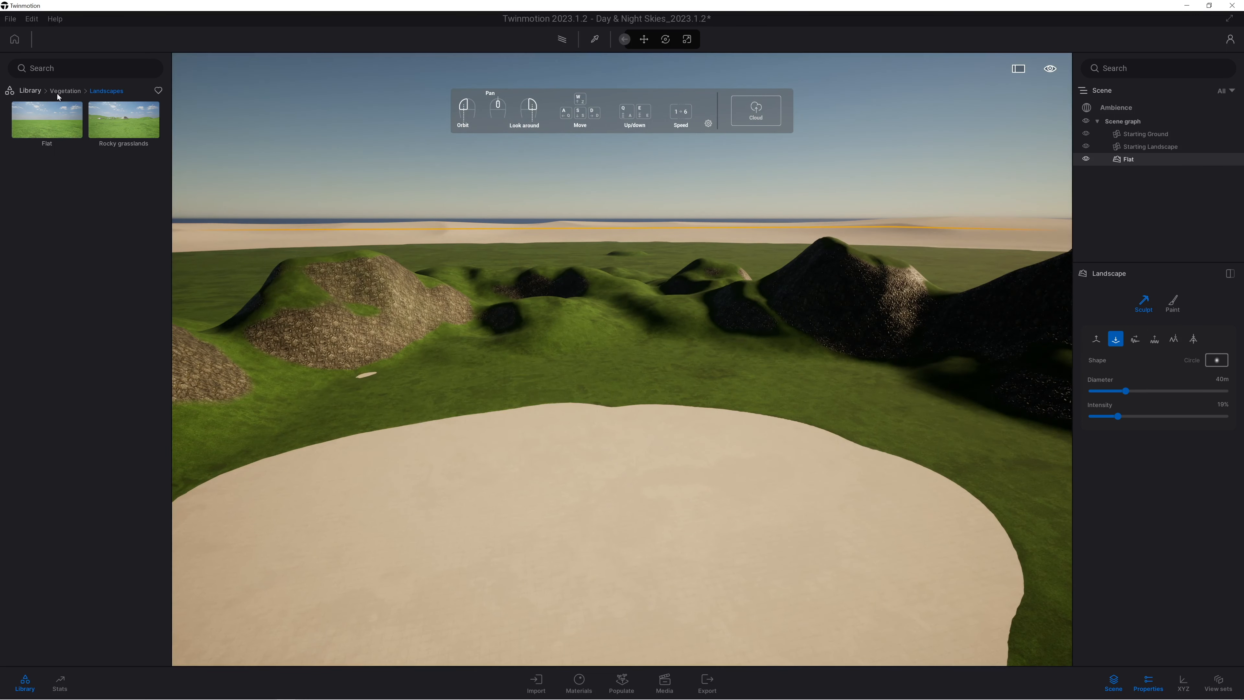
Apply the Sea 01 water material to the sandy ground exposed in the basin.
click(31, 90)
click(41, 139)
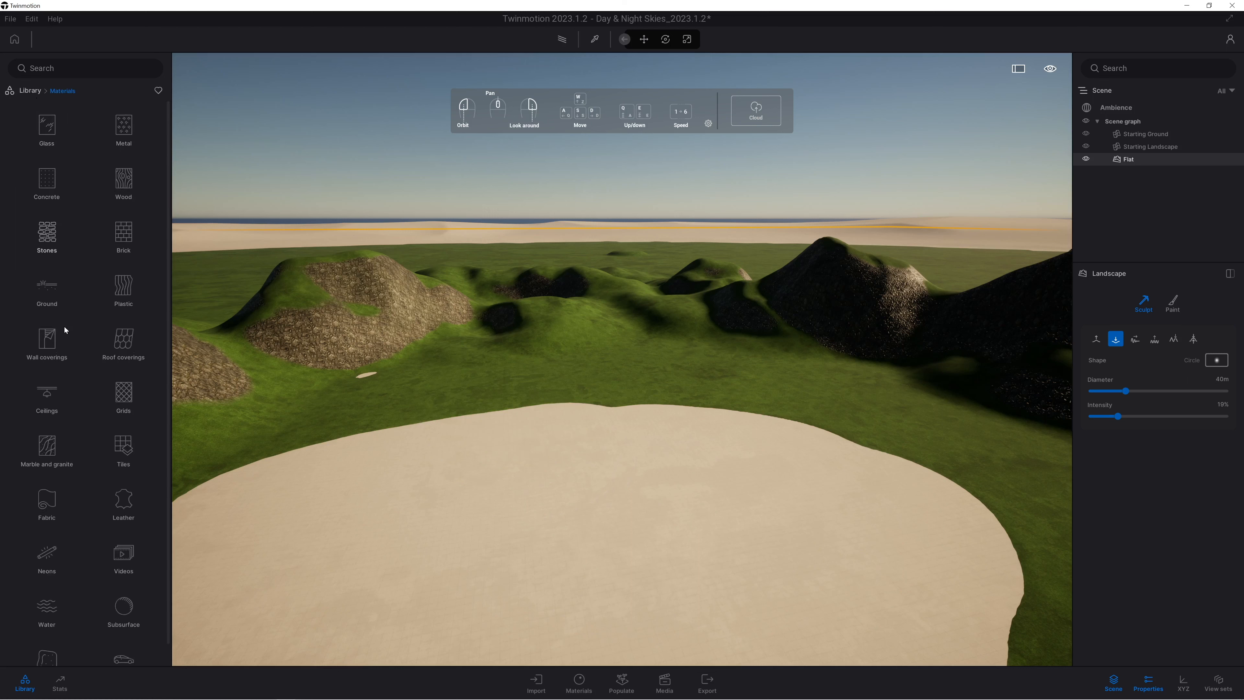
scroll(91, 611, down, 1)
click(47, 588)
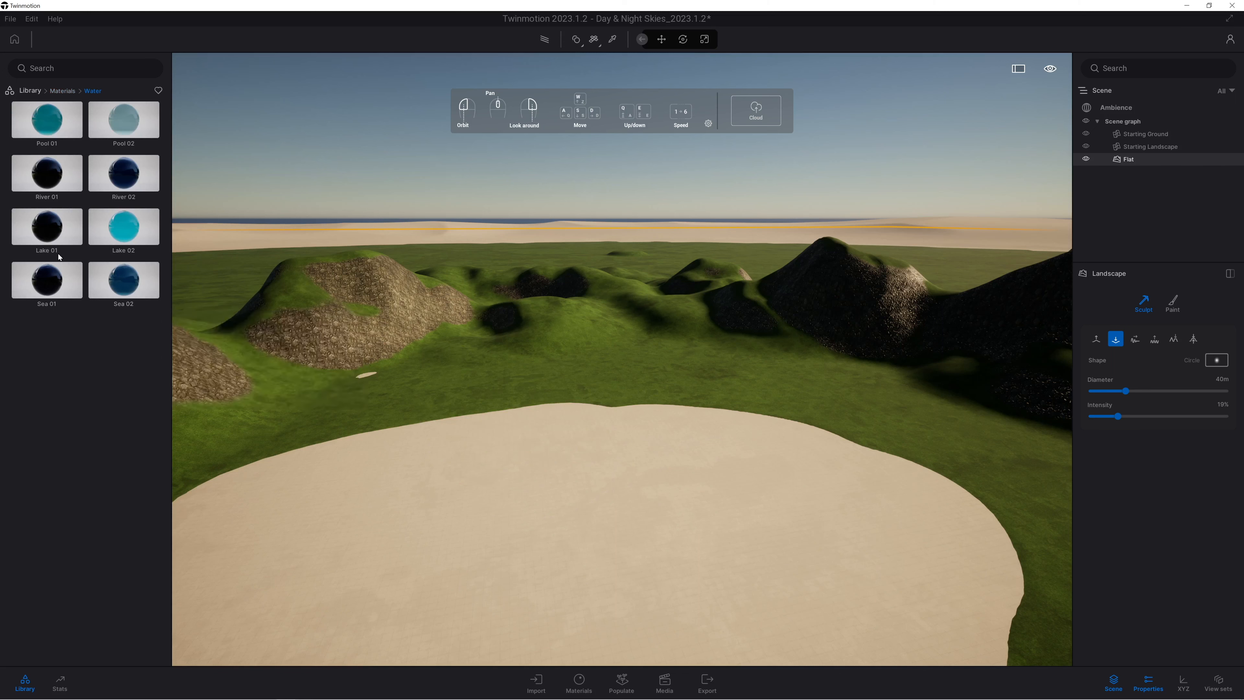
mouse_move(44, 295)
drag(85, 295, 446, 507)
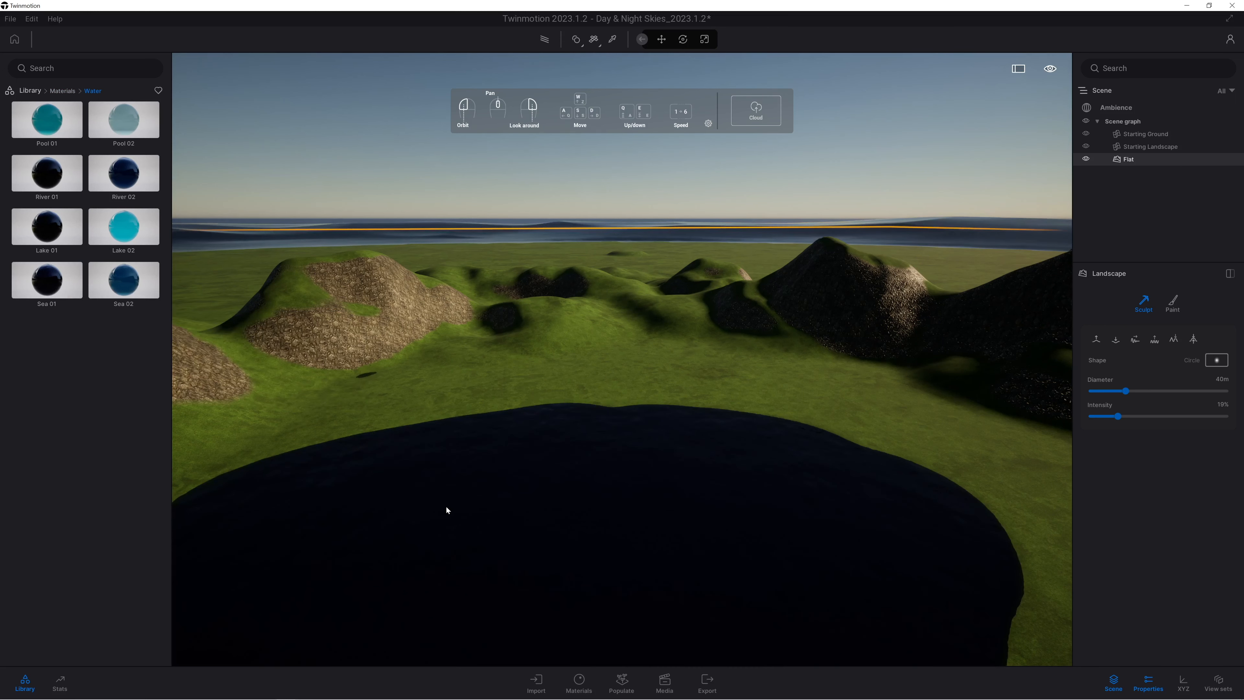
click(676, 547)
right_drag(645, 575, 631, 499)
middle_drag(656, 561, 646, 502)
key(w)
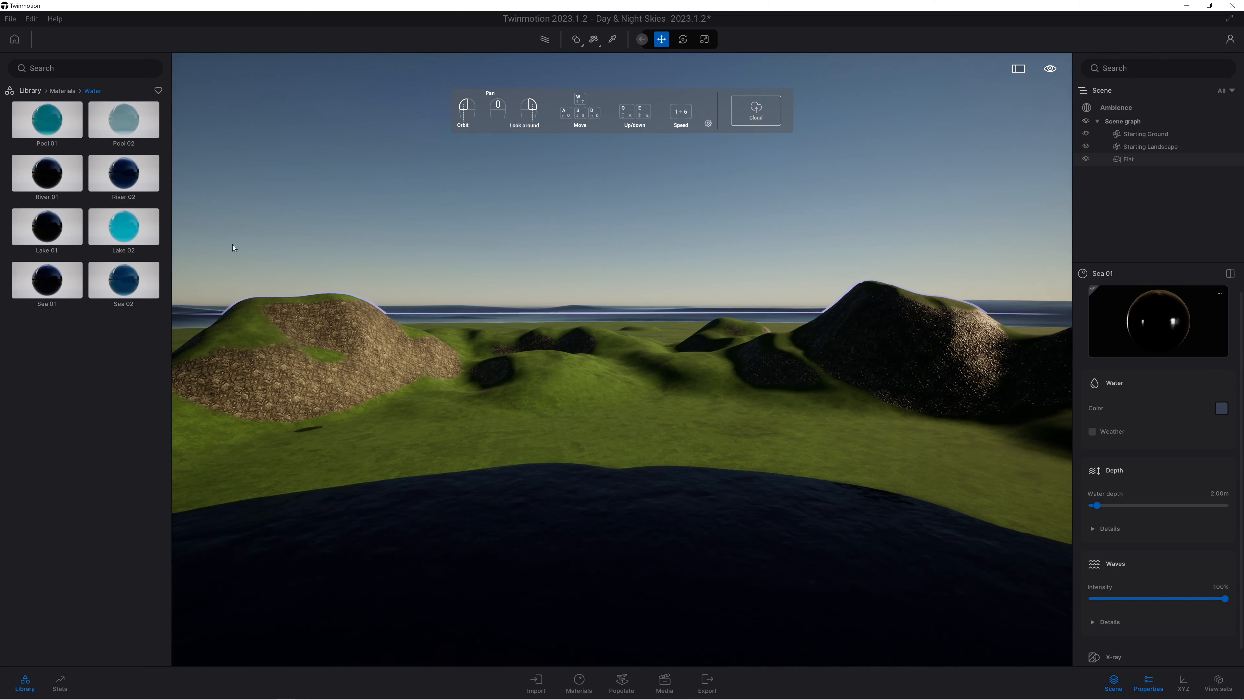
Start painting foliage and add the Austrian Pine and Norway Spruce trees as models to paint.
click(30, 91)
key(s)
right_drag(525, 481, 337, 228)
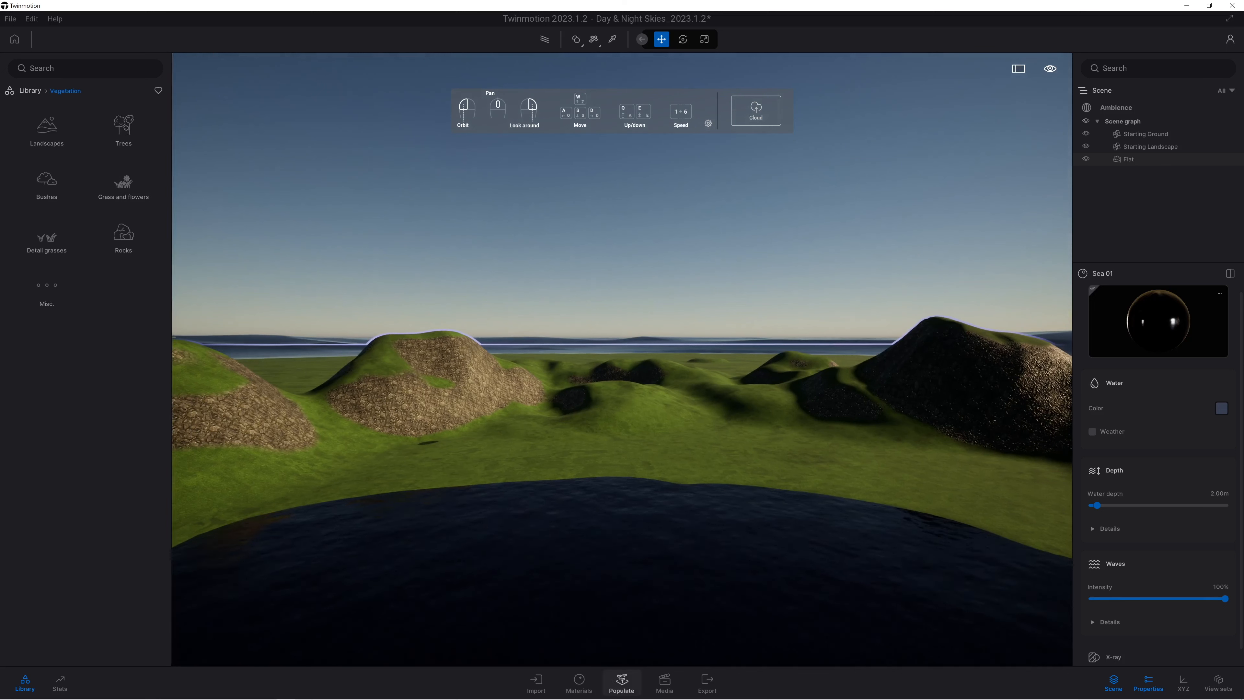
click(622, 681)
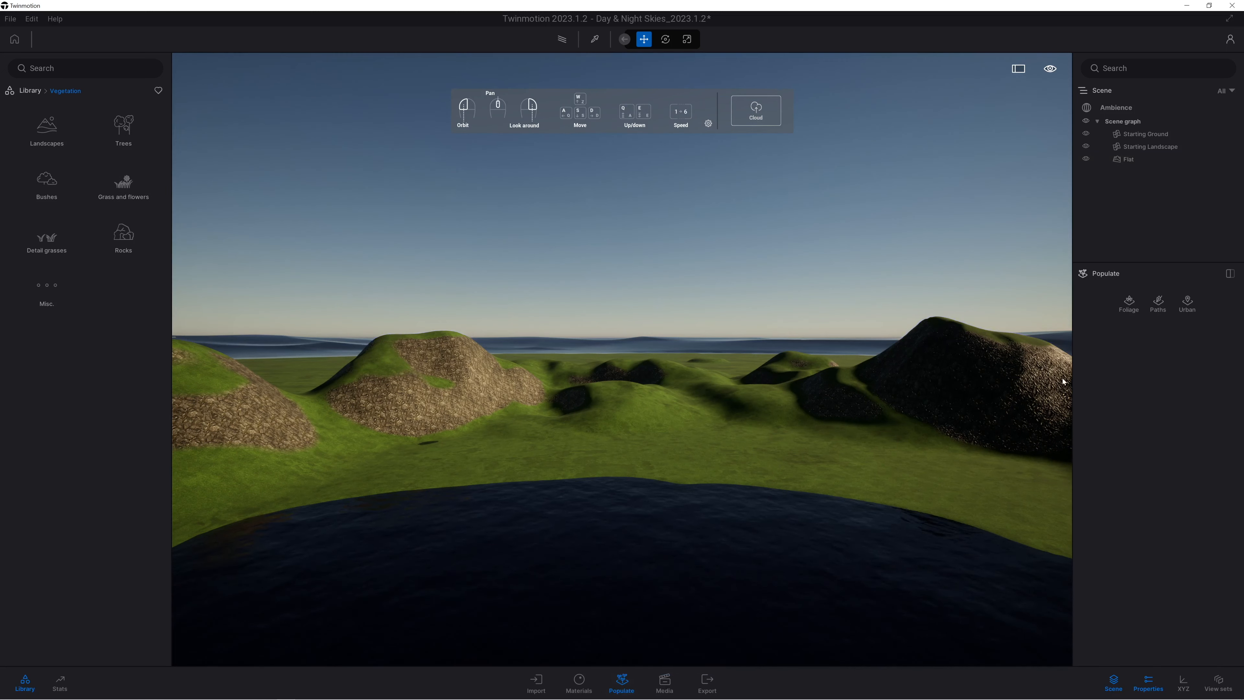
click(1130, 303)
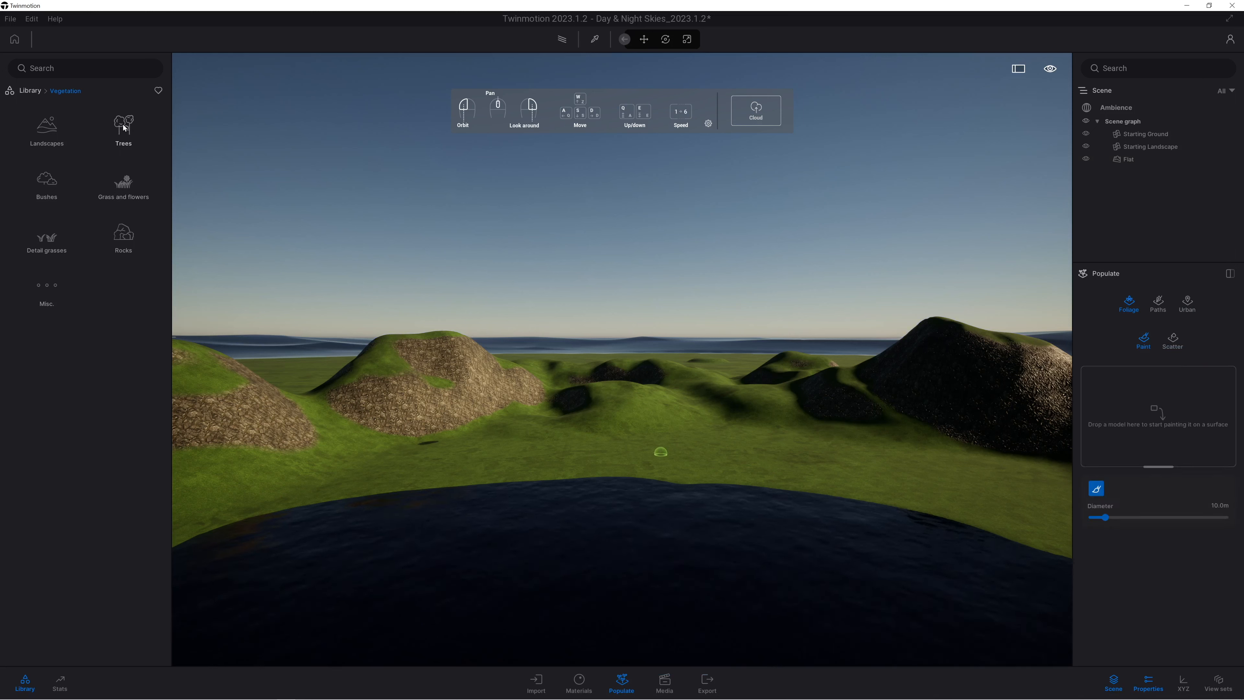
click(124, 128)
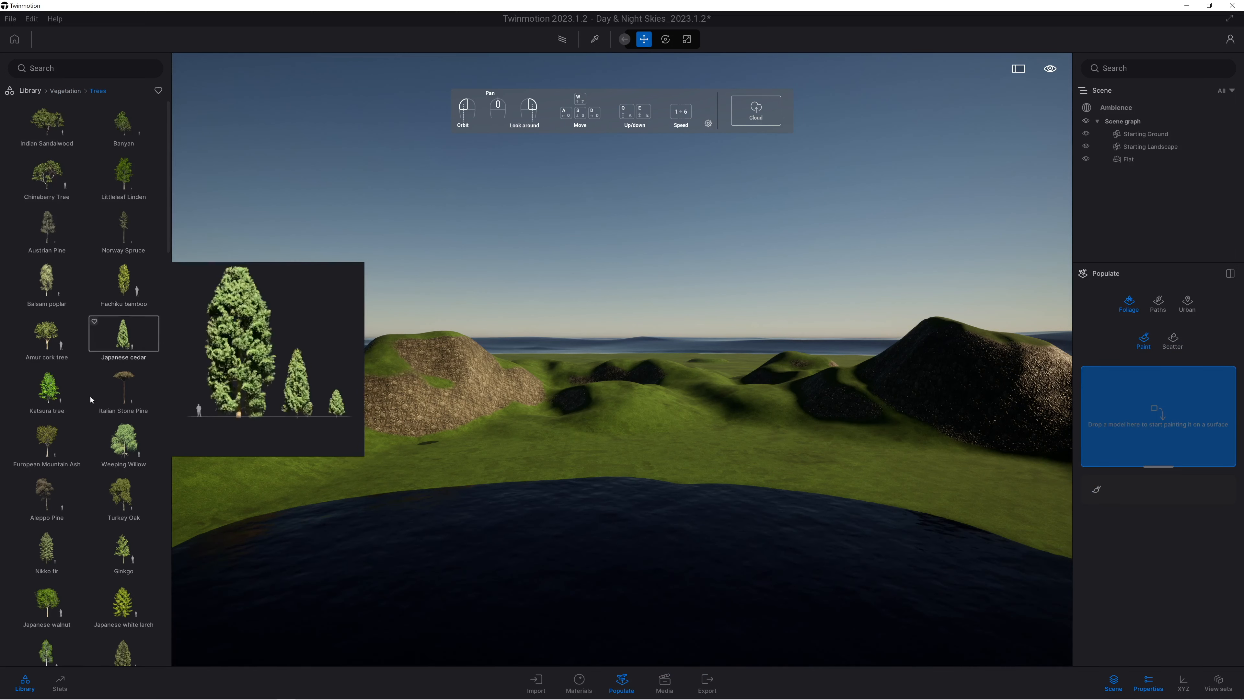
drag(1124, 447, 1121, 441)
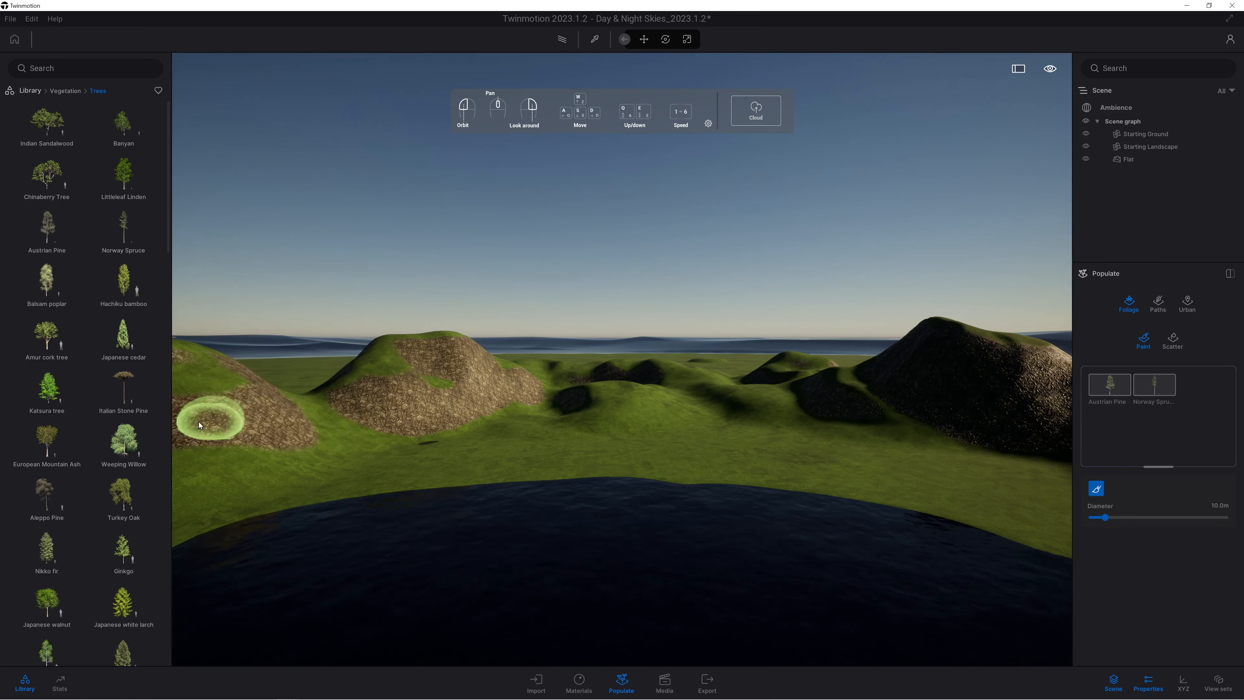
Add Nikko fir, Japanese white larch, Koyama spruce and Engelmann blue spruce to the trees for painting.
mouse_move(46, 547)
mouse_down()
mouse_move(994, 534)
mouse_move(1106, 455)
mouse_up()
drag(122, 591, 787, 581)
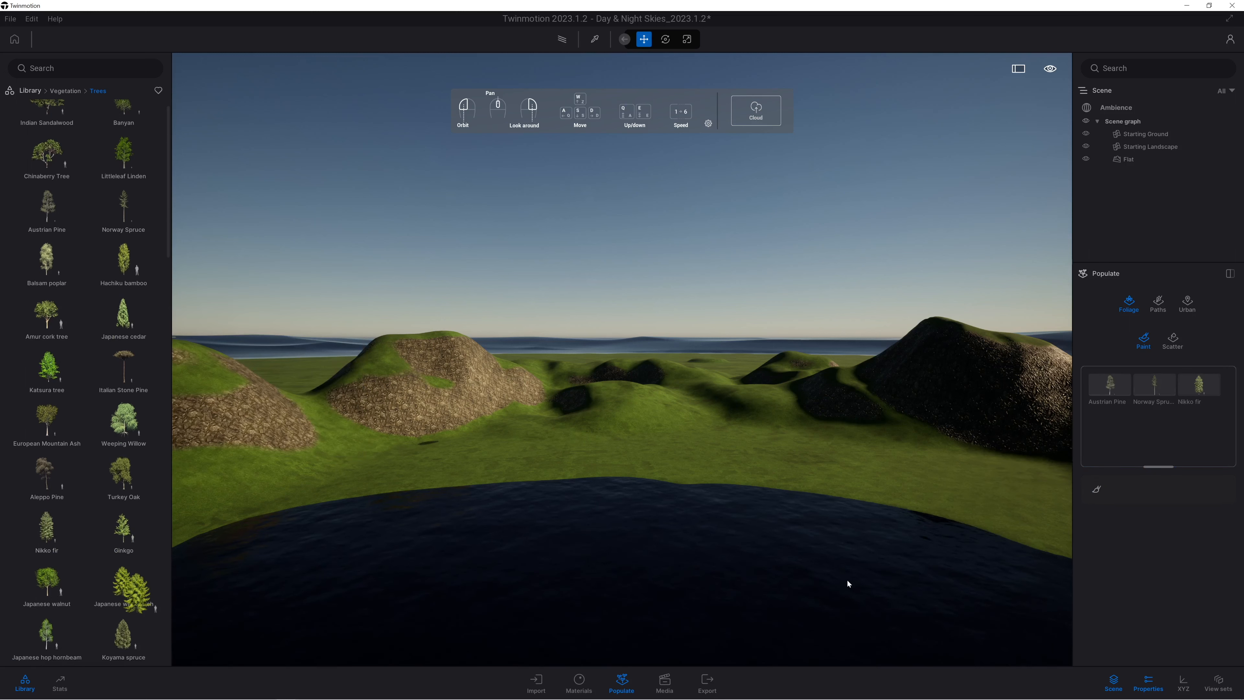
drag(1145, 457, 1144, 456)
drag(117, 641, 1175, 456)
scroll(112, 480, down, 2)
mouse_move(112, 480)
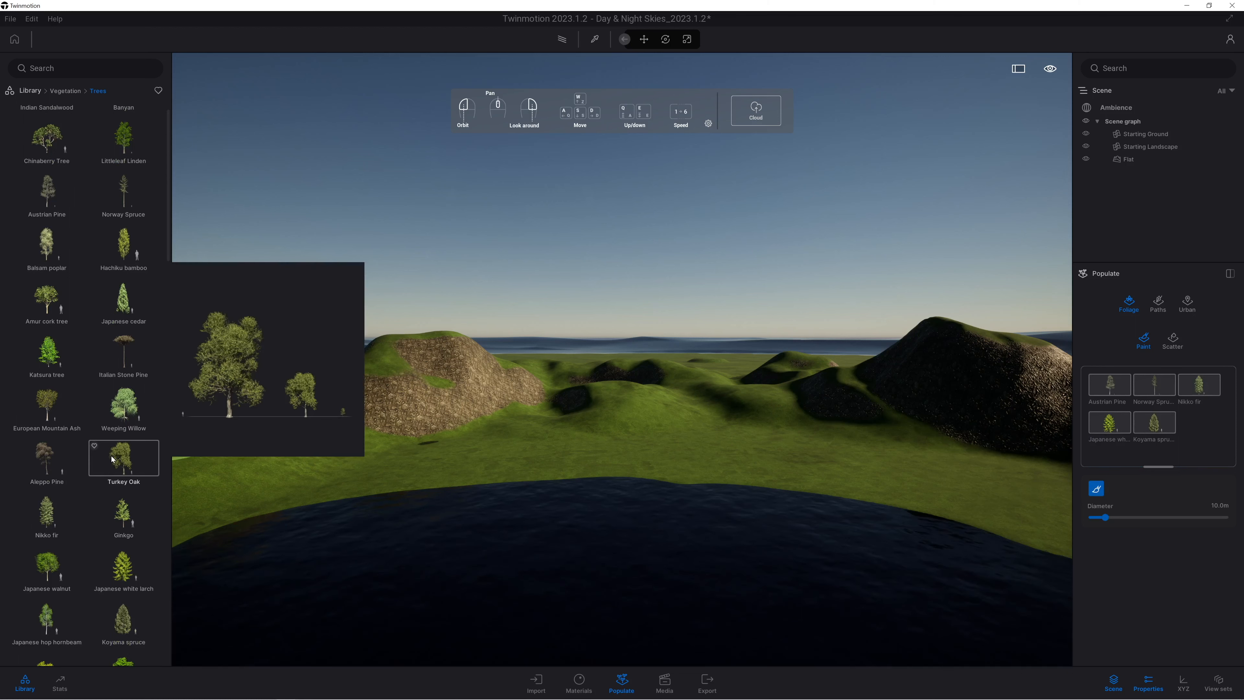
scroll(112, 483, down, 3)
mouse_move(76, 563)
mouse_down()
mouse_move(1085, 517)
mouse_move(1225, 444)
mouse_move(1193, 433)
mouse_up()
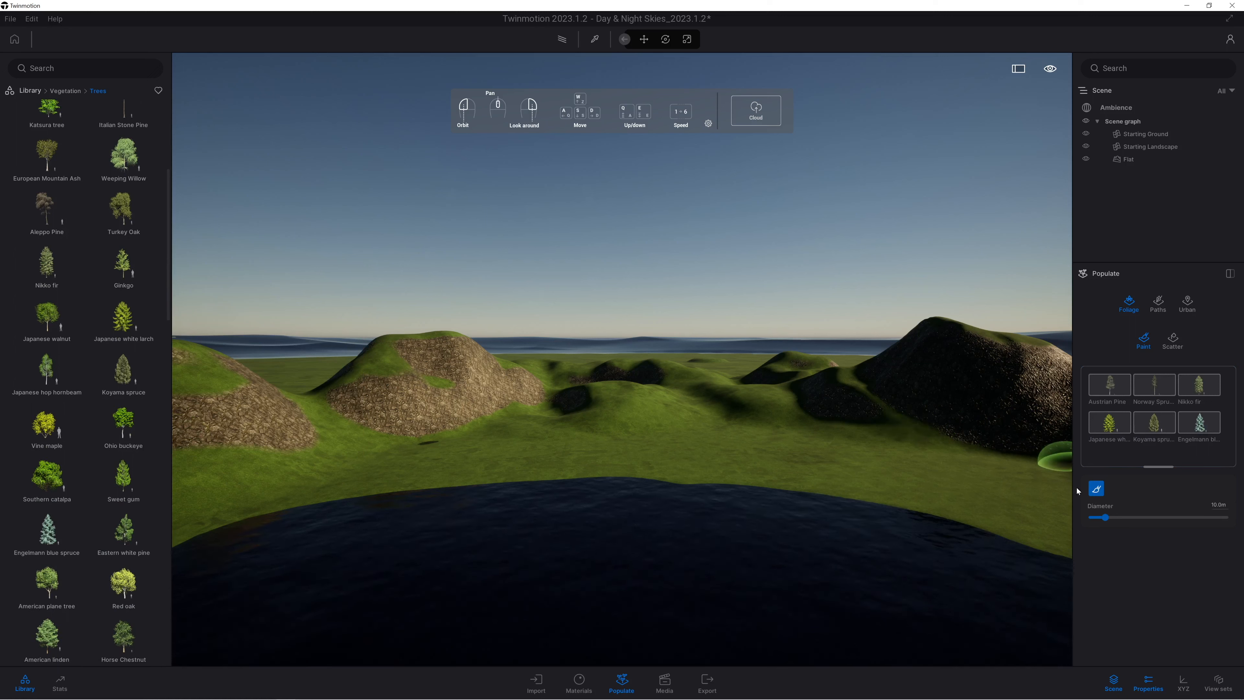
Set the vegetation brush diameter to 30.5 m and paint the mixed conifers over the hills and along the lake's far shore.
drag(1113, 515, 1132, 517)
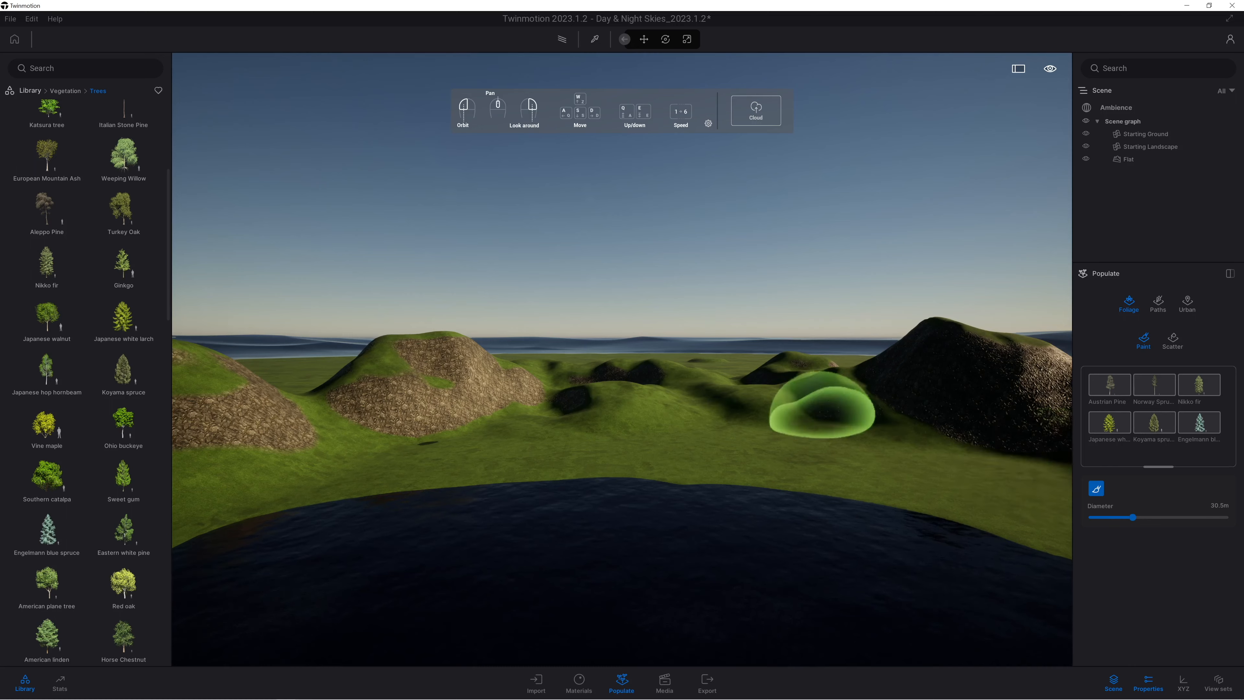
key(q)
right_drag(788, 372, 676, 368)
mouse_move(641, 324)
mouse_down()
mouse_move(697, 331)
mouse_move(897, 303)
mouse_move(1003, 317)
mouse_move(680, 292)
mouse_move(480, 319)
mouse_move(292, 379)
mouse_move(246, 324)
mouse_move(236, 361)
mouse_move(358, 398)
mouse_up()
right_drag(359, 398, 372, 395)
drag(372, 395, 1036, 392)
right_drag(700, 402, 695, 415)
mouse_move(637, 343)
mouse_down()
mouse_move(669, 369)
mouse_move(812, 417)
mouse_move(656, 307)
mouse_move(946, 392)
mouse_up()
right_drag(735, 362, 700, 350)
mouse_move(661, 313)
mouse_down()
mouse_move(289, 297)
mouse_move(576, 384)
mouse_up()
right_drag(576, 384, 431, 342)
mouse_move(363, 338)
mouse_down()
mouse_move(596, 359)
mouse_move(294, 357)
mouse_up()
right_drag(294, 357, 196, 345)
mouse_move(441, 343)
mouse_down()
mouse_move(587, 324)
mouse_move(485, 417)
mouse_up()
key(q)
right_drag(629, 345, 625, 340)
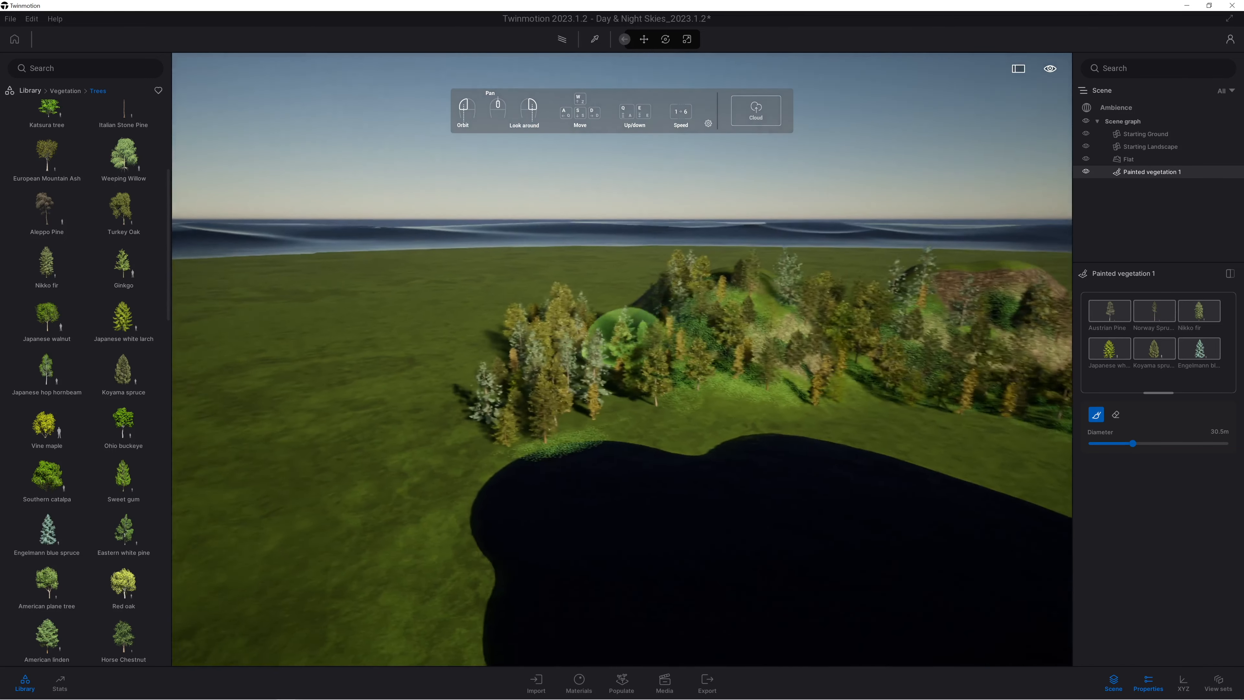
Extend the painted forest around the narrow end of the lake onto the open grass.
key(q)
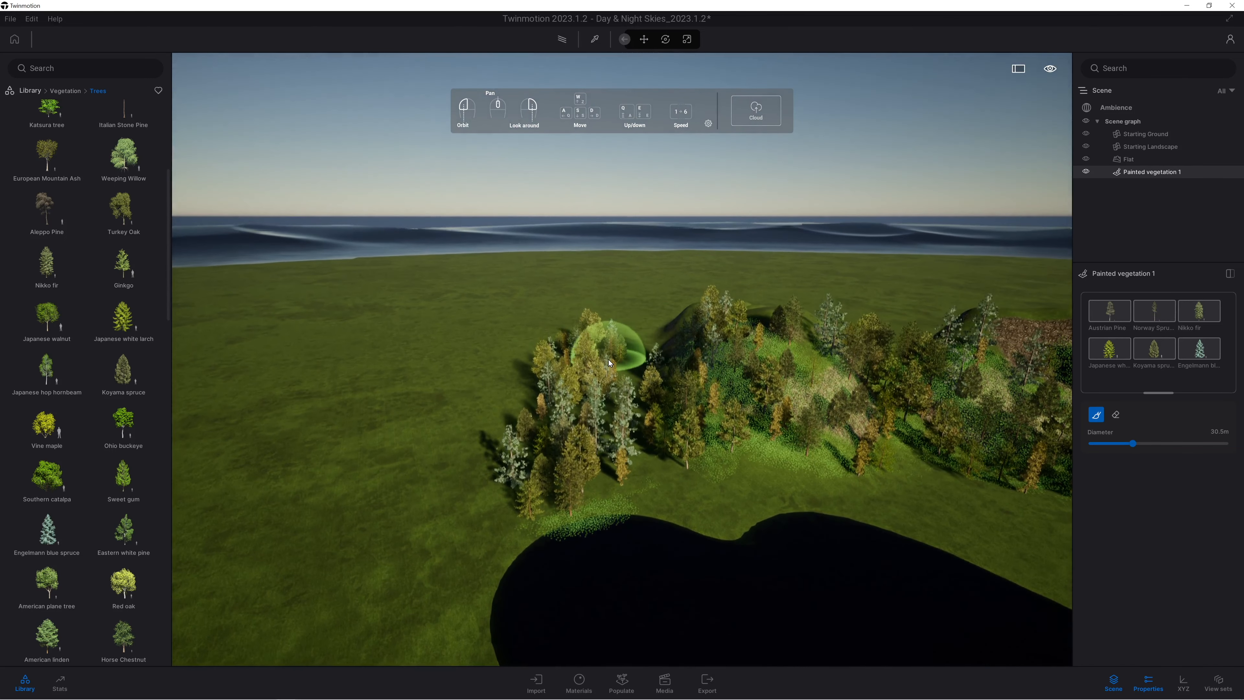
key(q)
right_drag(653, 495, 624, 534)
mouse_move(583, 584)
mouse_down()
mouse_move(538, 580)
mouse_move(570, 613)
mouse_move(463, 639)
mouse_move(472, 588)
mouse_up()
mouse_move(555, 598)
right_down()
mouse_move(583, 598)
mouse_move(575, 536)
mouse_move(527, 434)
right_up()
key(s)
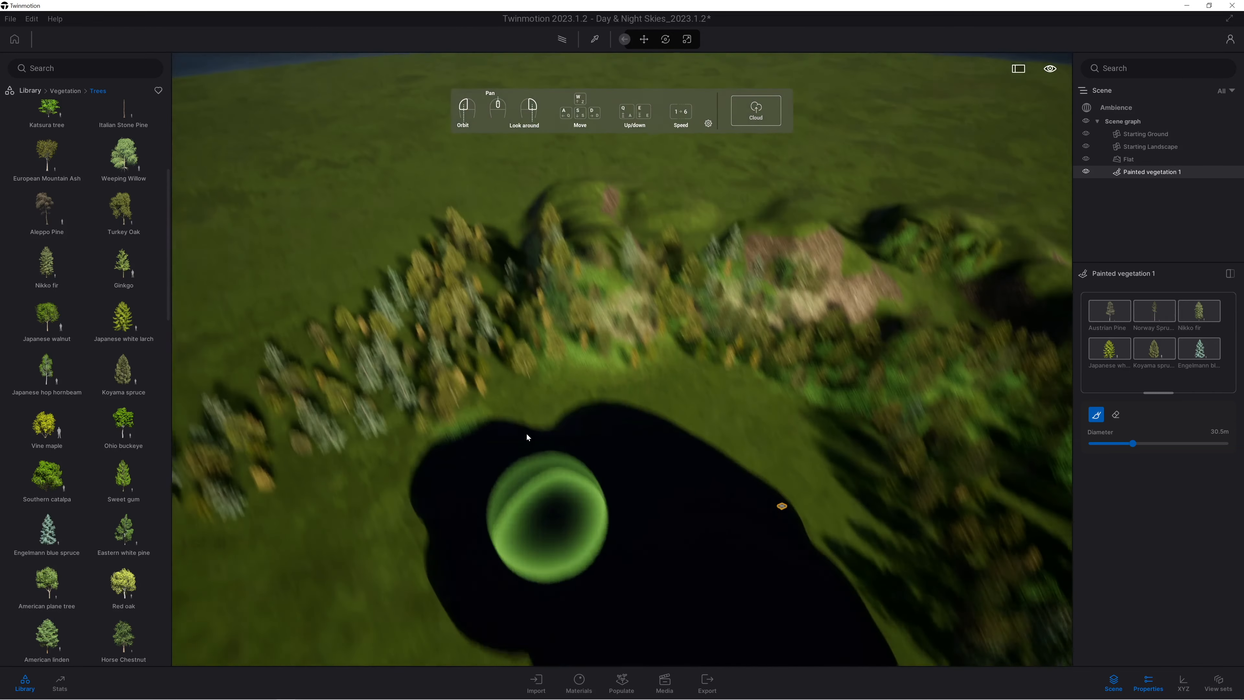
mouse_move(227, 315)
mouse_down()
mouse_move(453, 228)
mouse_move(424, 250)
mouse_move(911, 281)
mouse_move(668, 236)
mouse_move(958, 264)
mouse_up()
Reactivate the vegetation brush and paint more conifers on the open grass along the lake's near shore.
click(1110, 311)
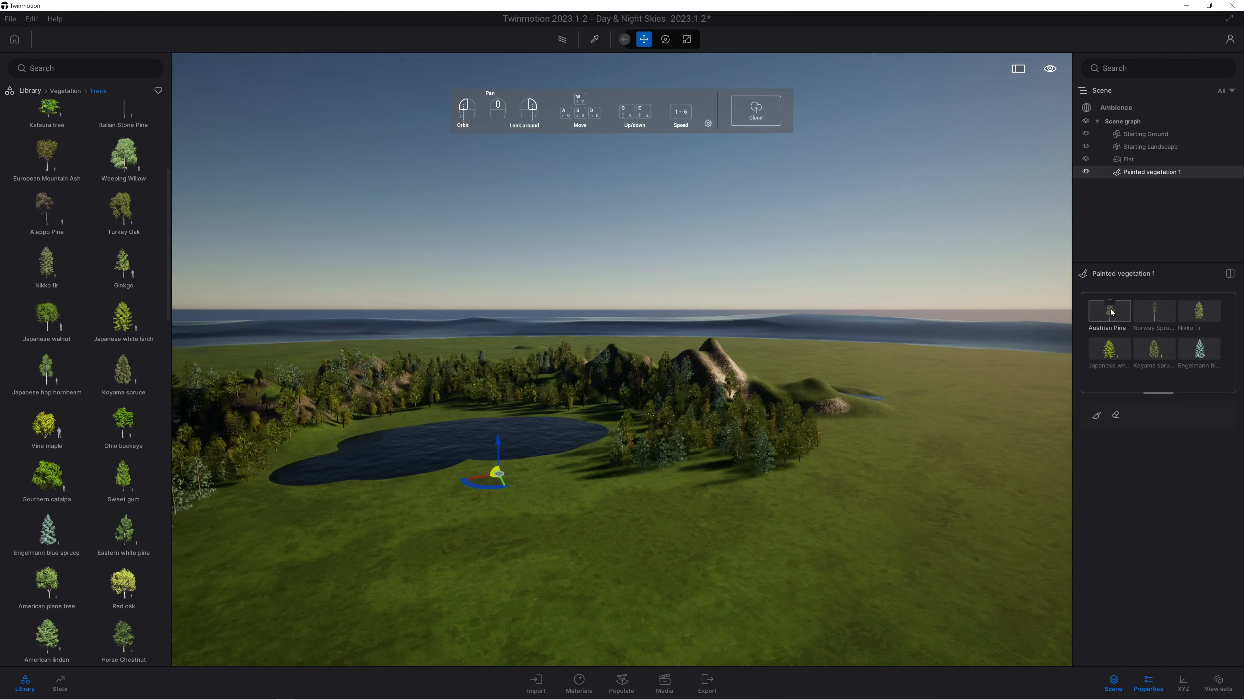
click(1096, 415)
mouse_move(781, 513)
right_down()
mouse_move(705, 456)
mouse_move(718, 379)
right_up()
mouse_move(854, 375)
mouse_down()
mouse_move(925, 462)
mouse_move(896, 415)
mouse_move(858, 417)
mouse_up()
right_drag(771, 418, 686, 397)
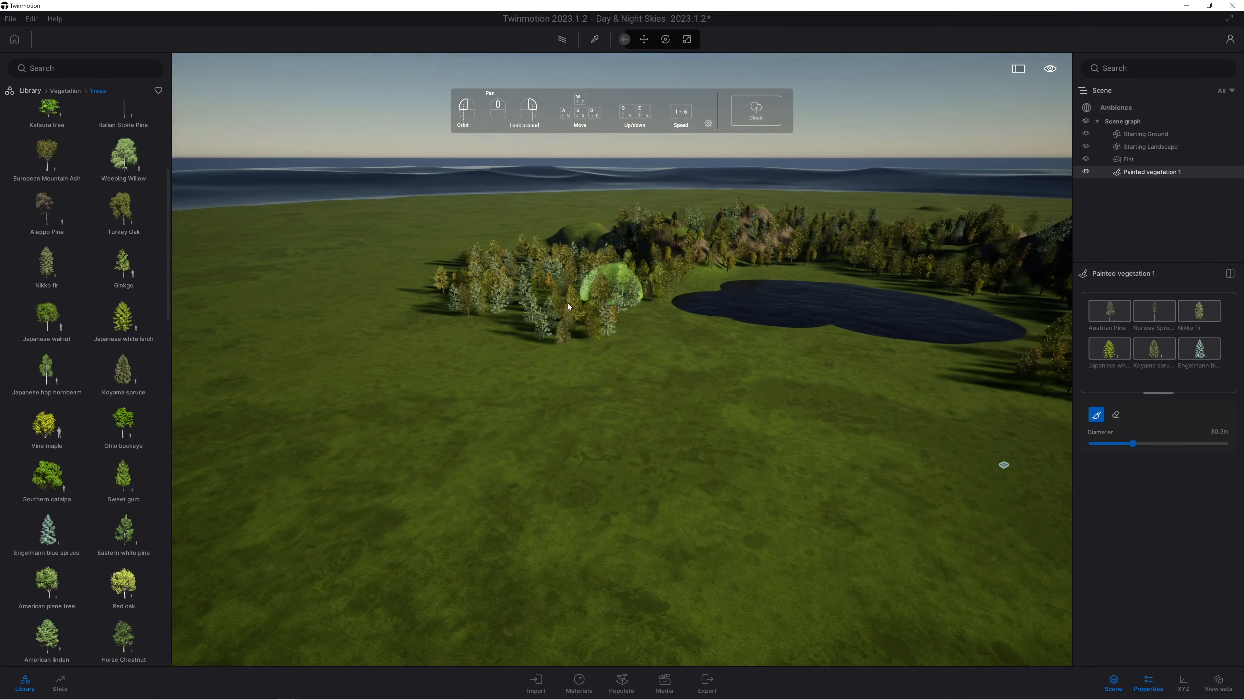
mouse_move(608, 294)
mouse_down()
mouse_move(510, 355)
mouse_move(483, 321)
mouse_move(656, 381)
mouse_move(770, 383)
mouse_up()
mouse_move(872, 394)
mouse_down()
mouse_move(794, 466)
mouse_move(653, 508)
mouse_move(860, 511)
mouse_up()
key(w)
key(d)
mouse_move(489, 398)
mouse_down()
mouse_move(527, 429)
mouse_move(525, 532)
mouse_move(807, 459)
mouse_move(1000, 477)
mouse_move(862, 446)
mouse_up()
key(w)
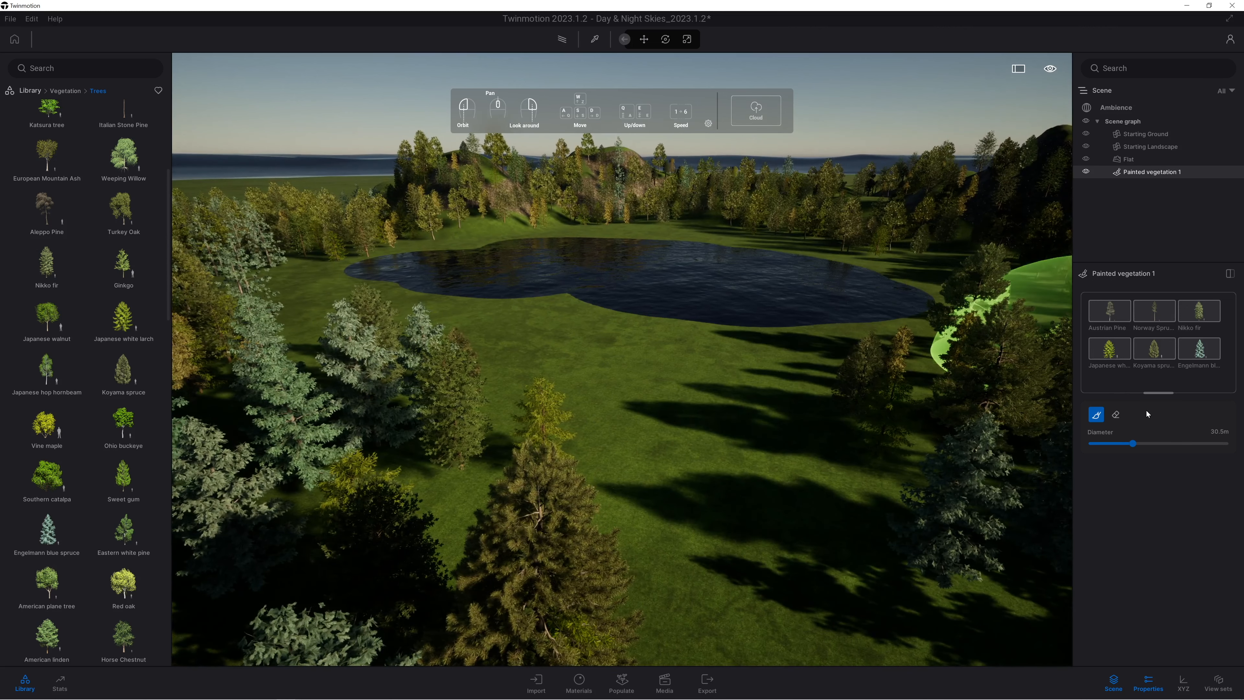
Erase some painted trees near the shore and between the near-shore grove and the hills with the 30.5 m eraser.
click(1116, 415)
drag(916, 375, 857, 432)
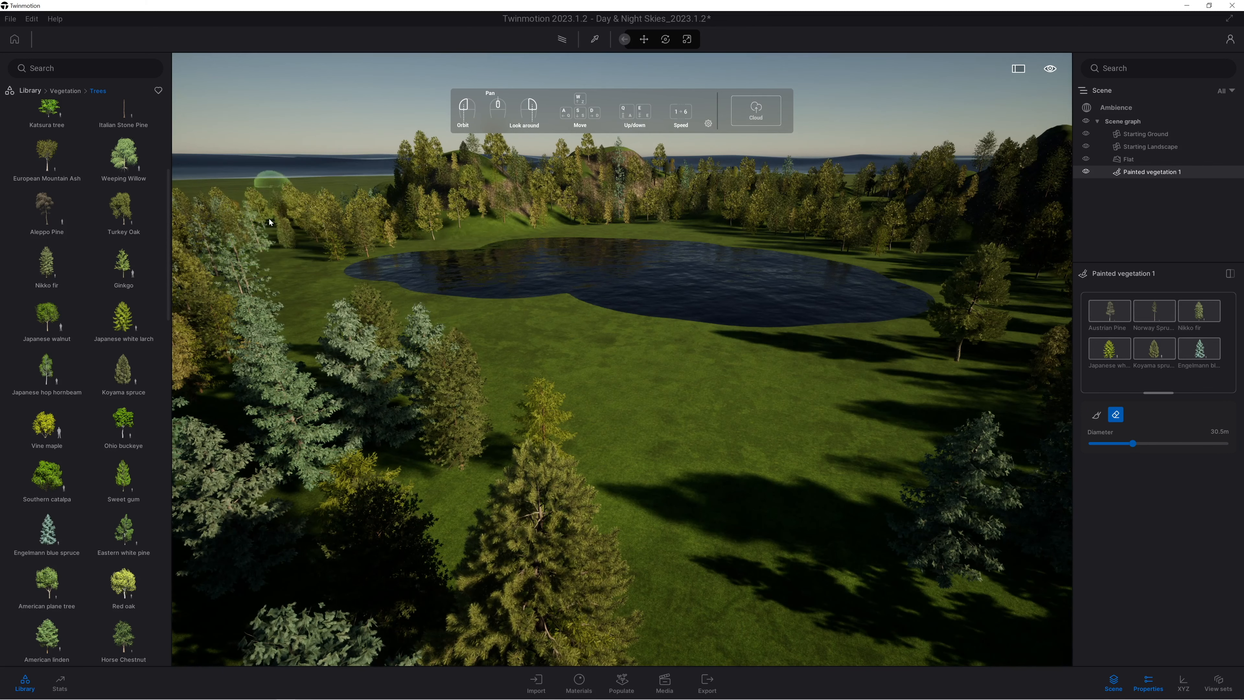
key(q)
mouse_move(472, 258)
right_down()
mouse_move(416, 294)
mouse_move(363, 289)
right_up()
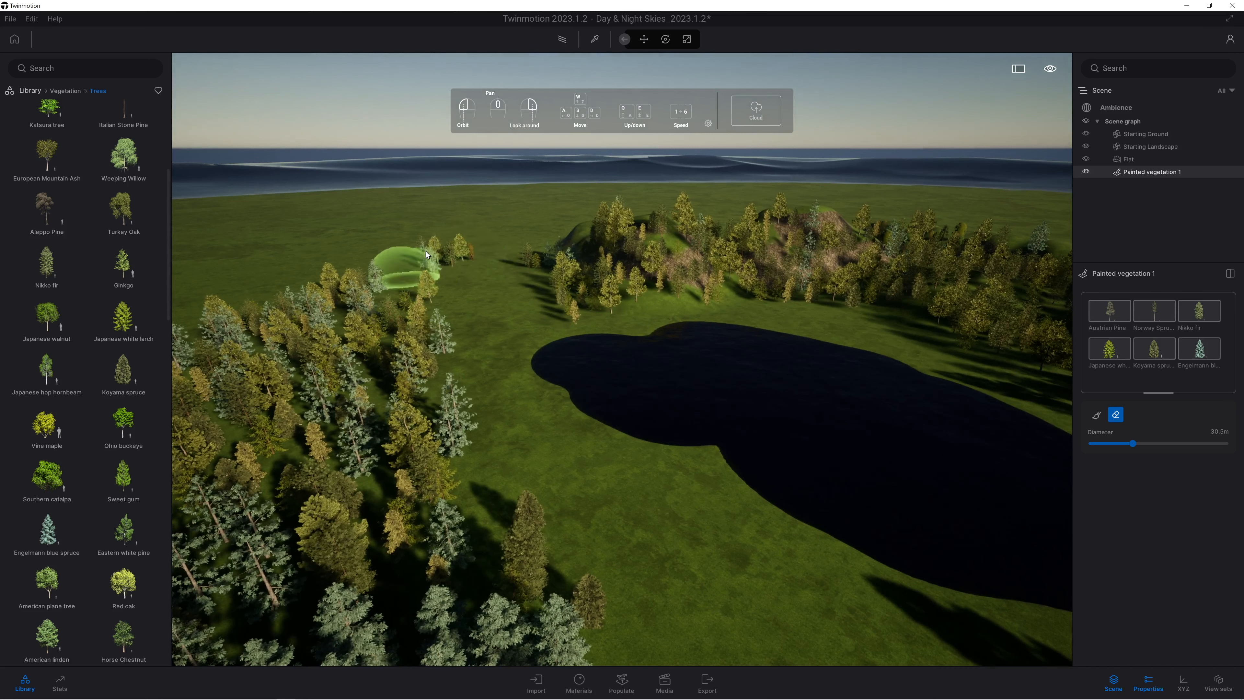
mouse_move(479, 297)
mouse_down()
mouse_move(458, 487)
mouse_move(388, 361)
mouse_up()
Raise mounds on the Flat landscape between the near-shore grove and the lake's narrow end with a 41 m sculpt brush.
mouse_move(131, 222)
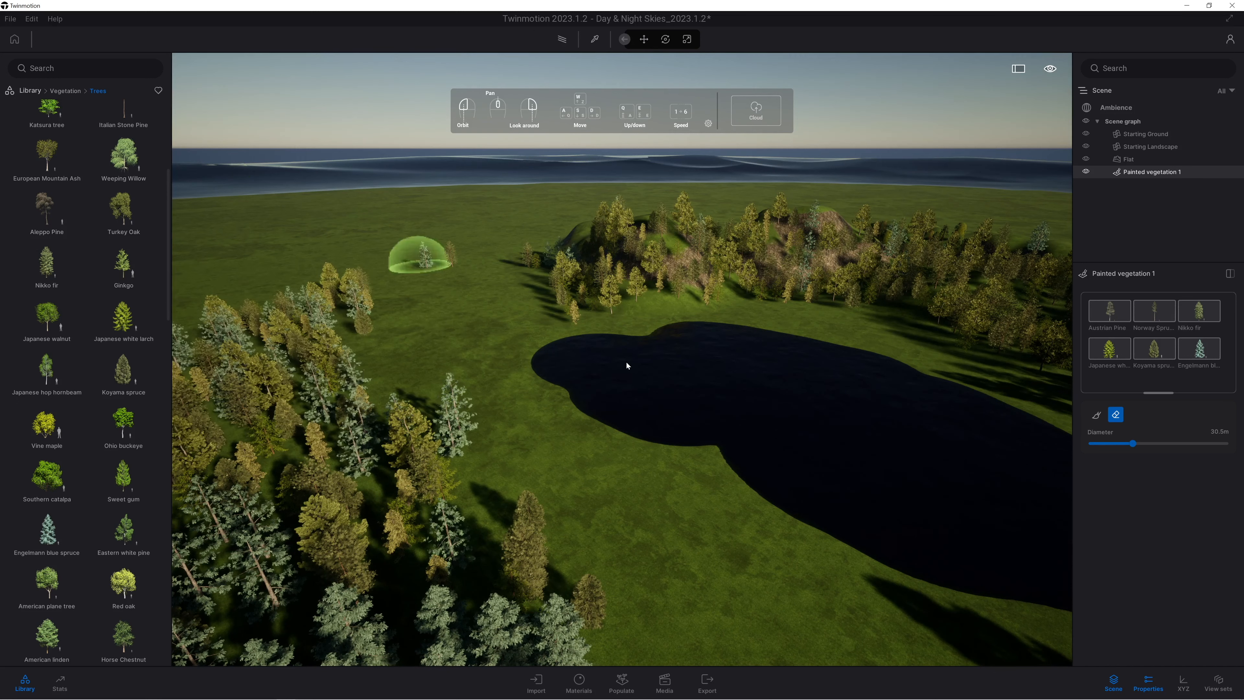
click(1132, 160)
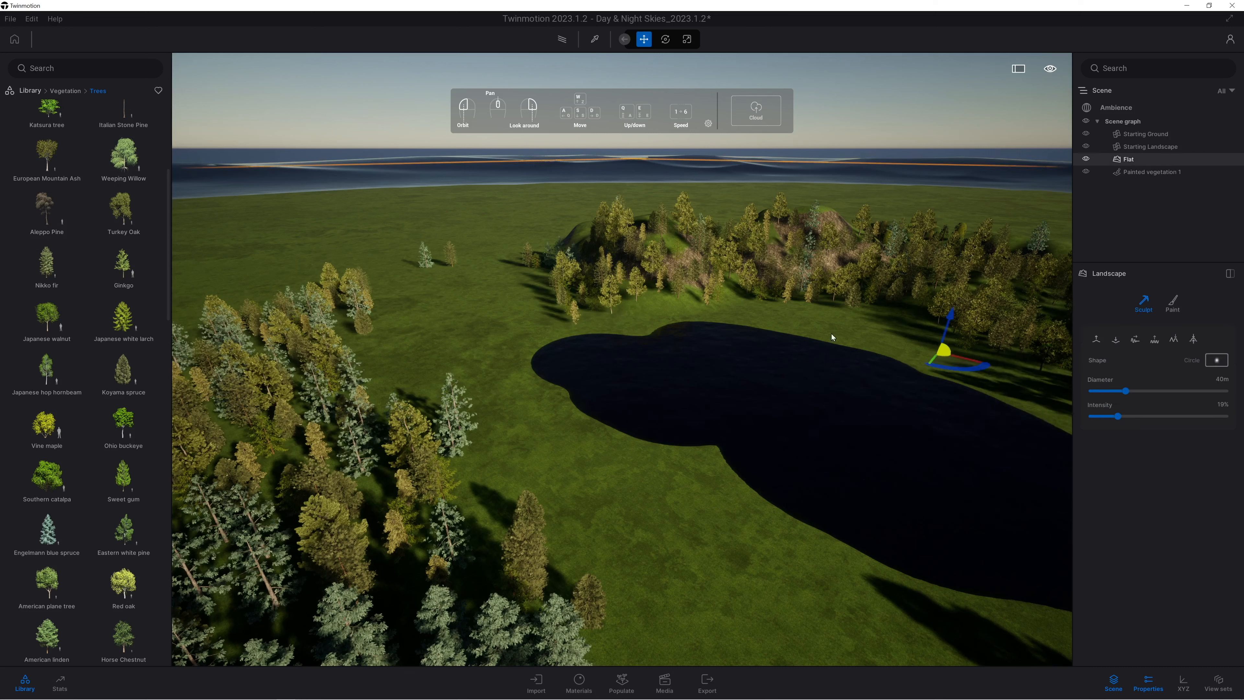
click(1170, 305)
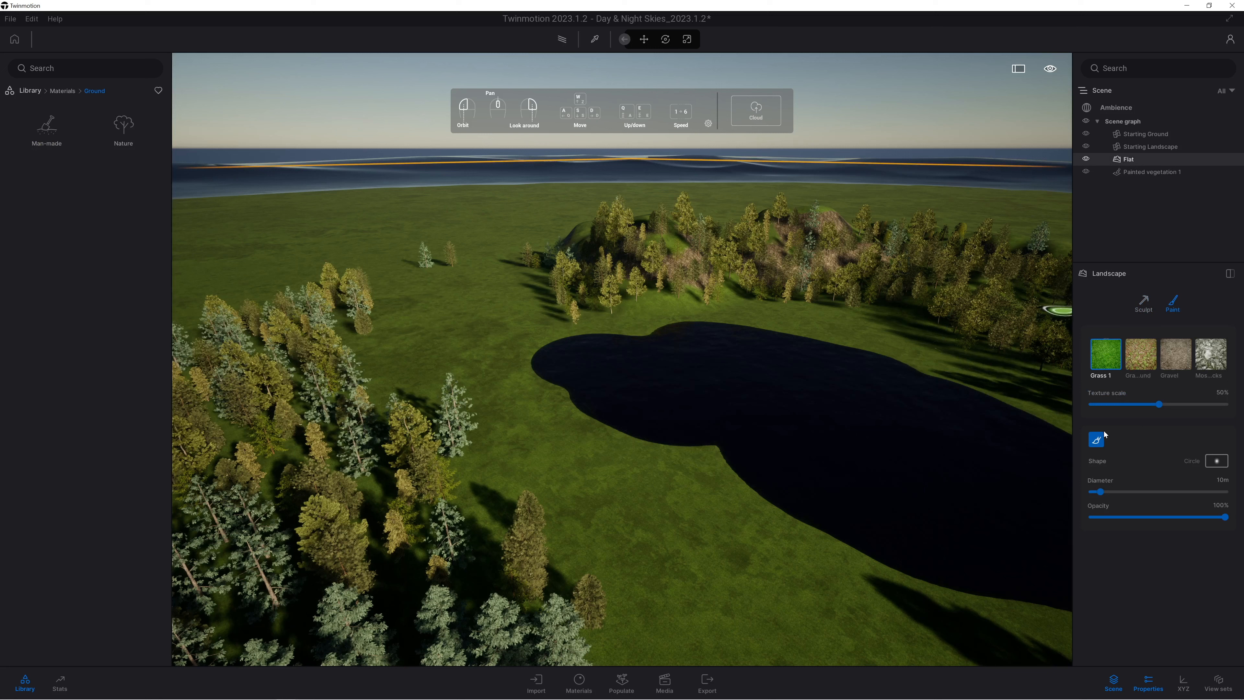
click(1146, 304)
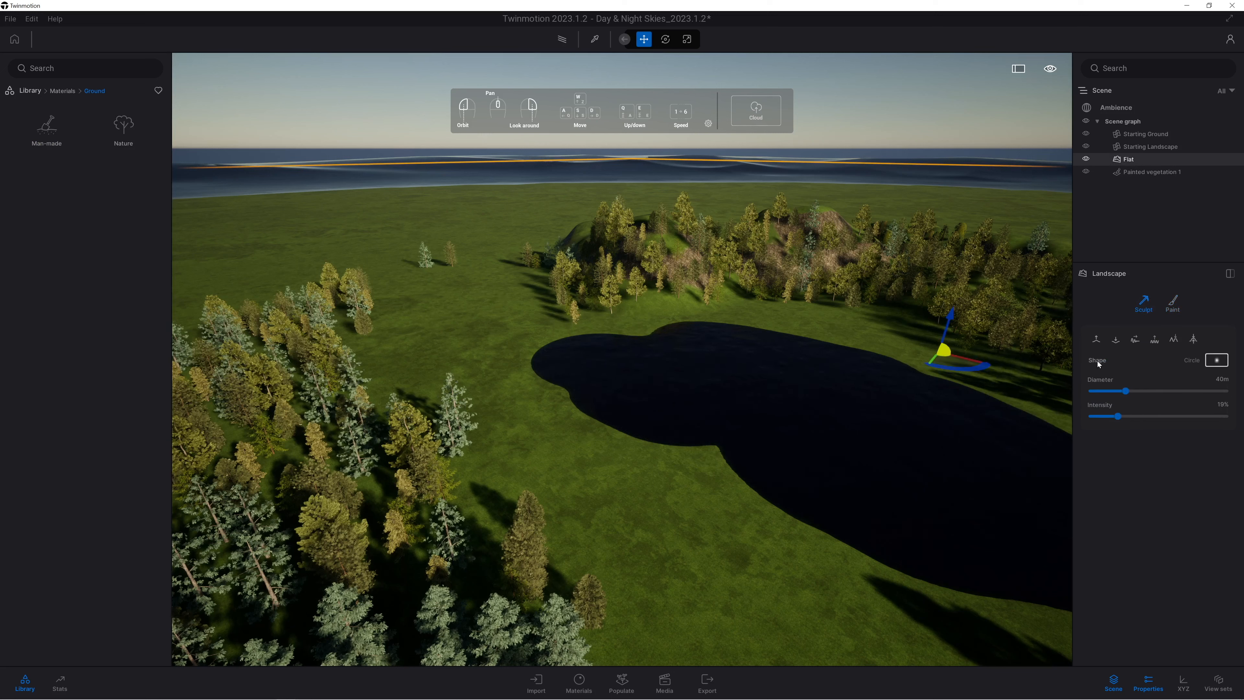
click(1158, 366)
click(1134, 289)
click(1096, 339)
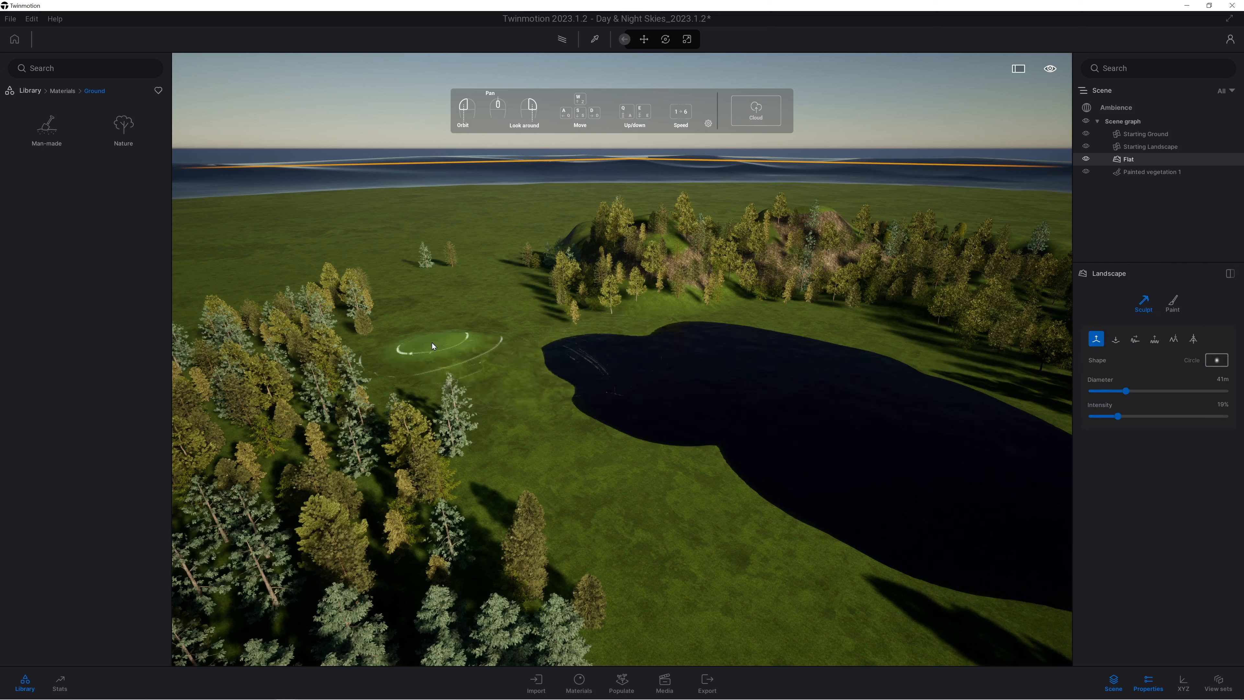
mouse_move(498, 366)
mouse_down()
mouse_move(487, 458)
mouse_move(421, 377)
mouse_move(365, 398)
mouse_move(485, 321)
mouse_move(451, 473)
mouse_move(313, 472)
mouse_move(563, 292)
mouse_up()
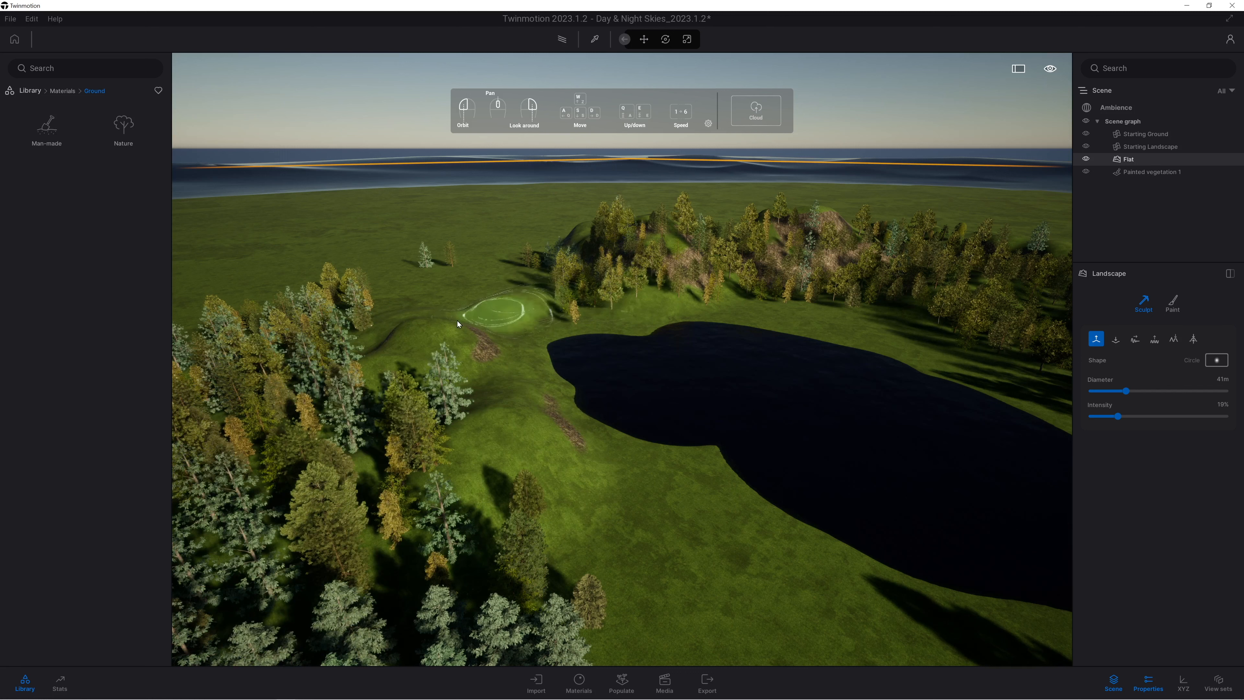
Dig a wide river channel from the lake's narrow end across the grass to the sea with the 41 m brush.
click(1114, 340)
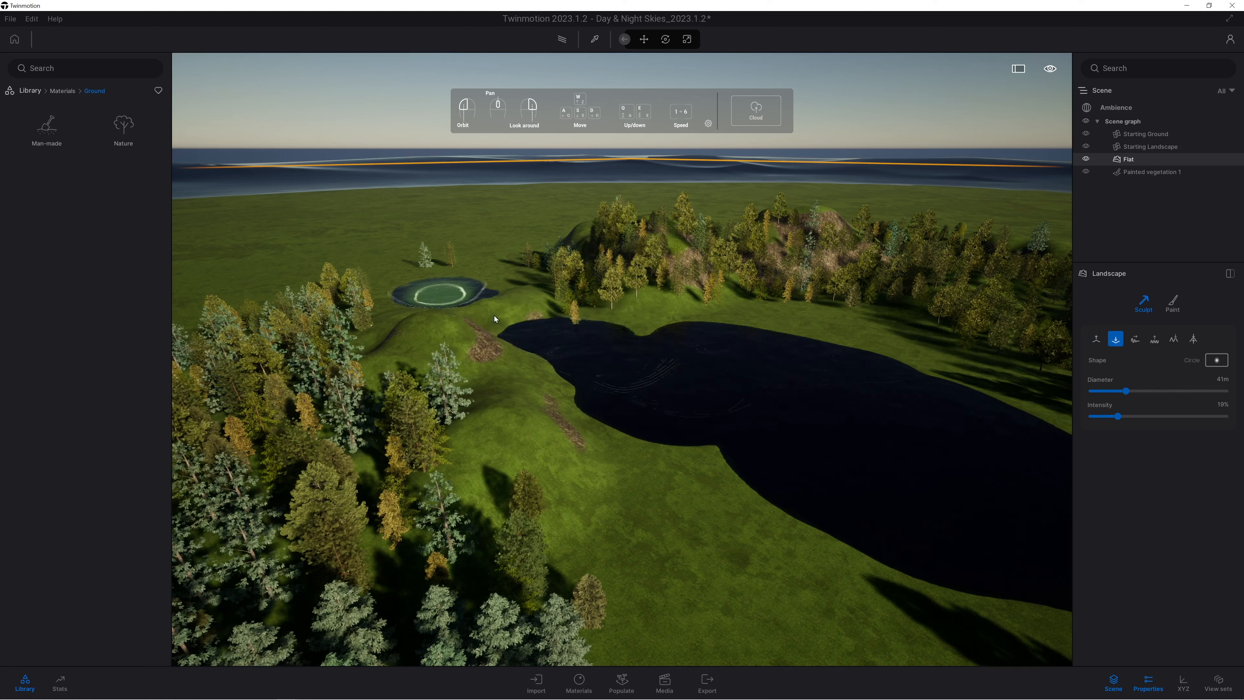
mouse_move(446, 307)
mouse_down()
mouse_move(505, 308)
mouse_move(504, 323)
mouse_move(430, 288)
mouse_move(345, 283)
mouse_up()
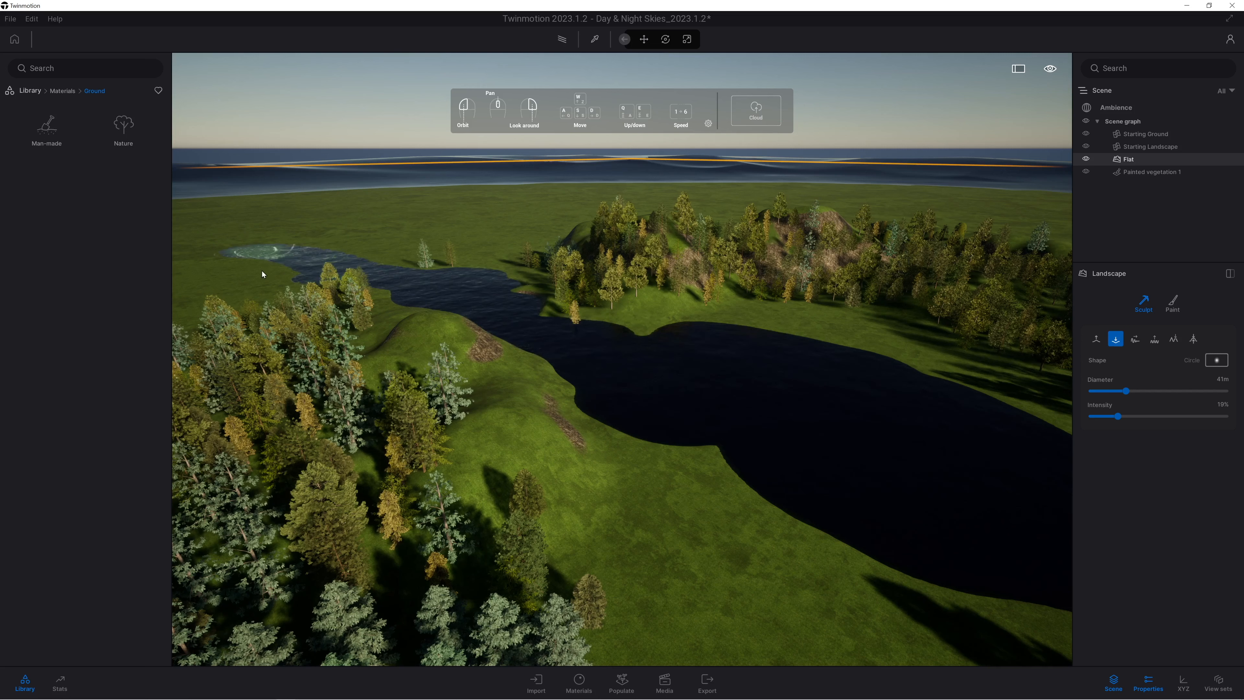
key(q)
right_drag(512, 320, 514, 323)
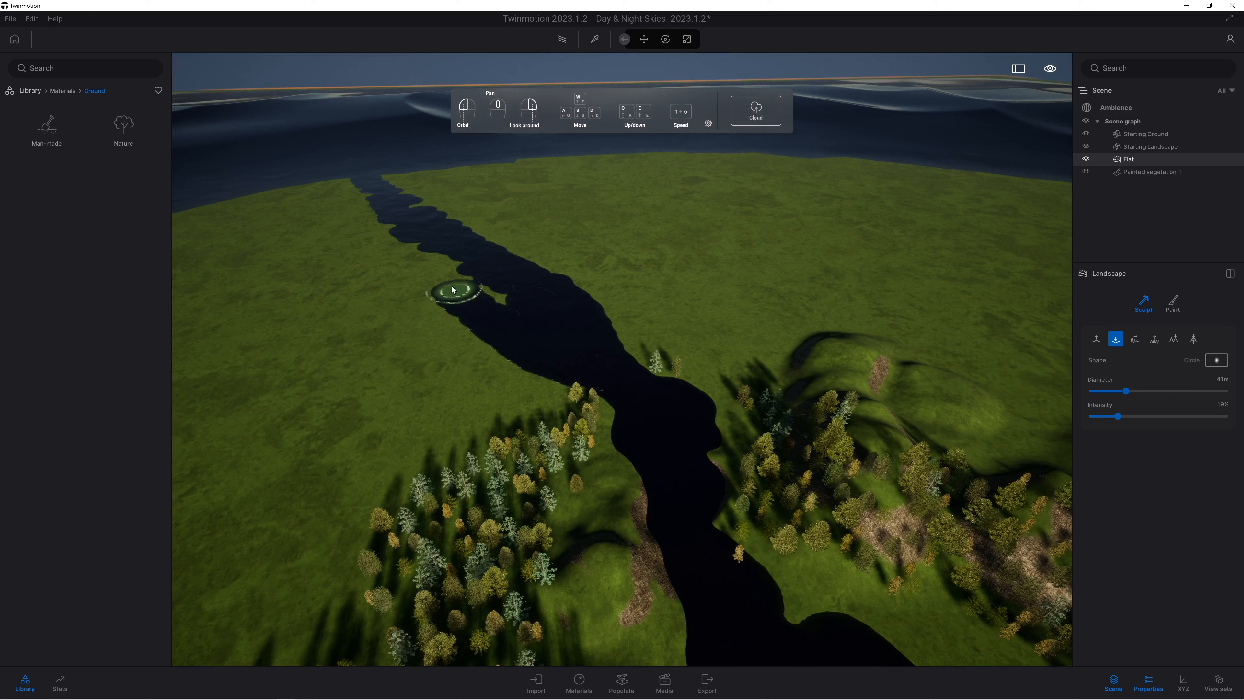
mouse_move(347, 186)
mouse_down()
mouse_move(398, 208)
mouse_move(500, 294)
mouse_up()
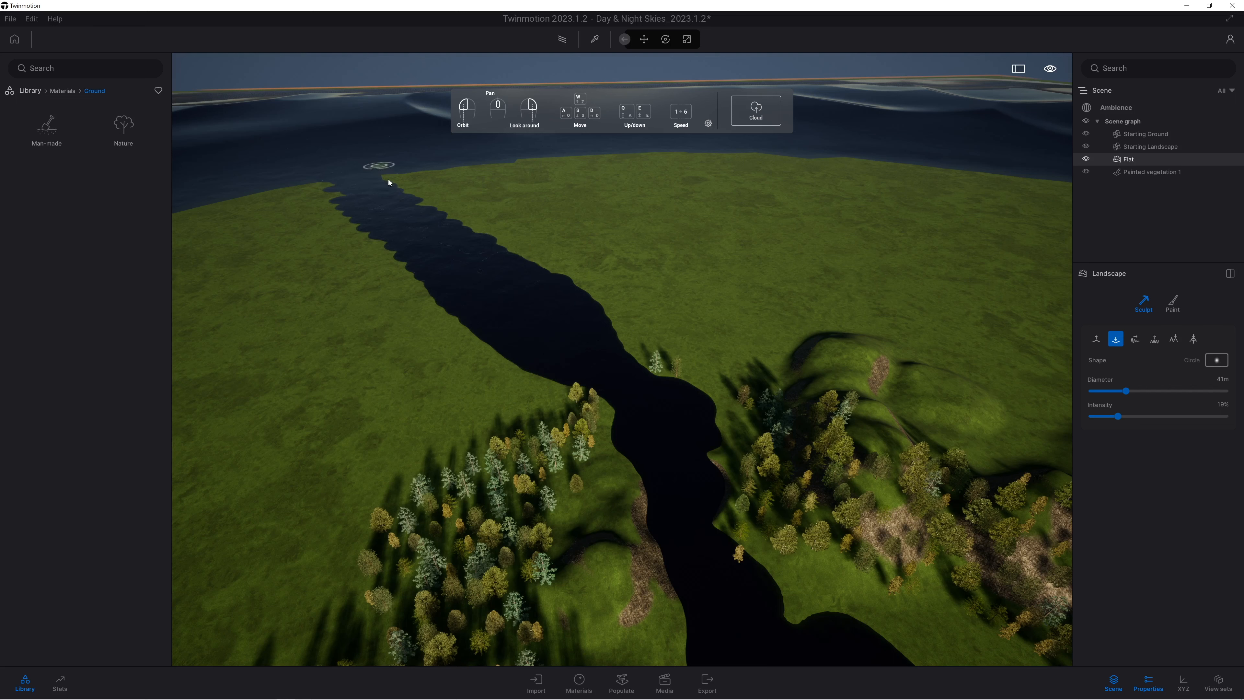
Set the sculpt brush diameter to 22 m and dig out the lake's wide end towards the forest.
key(s)
right_drag(568, 364, 584, 506)
key(d)
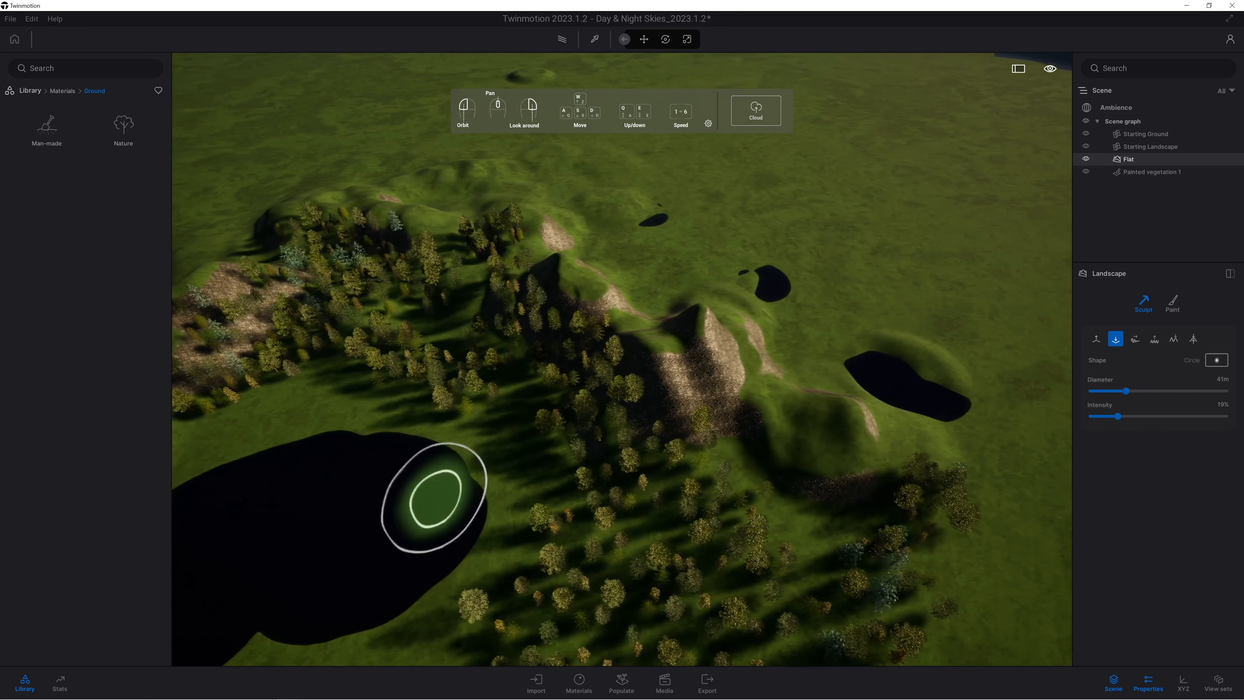
middle_drag(433, 497, 534, 334)
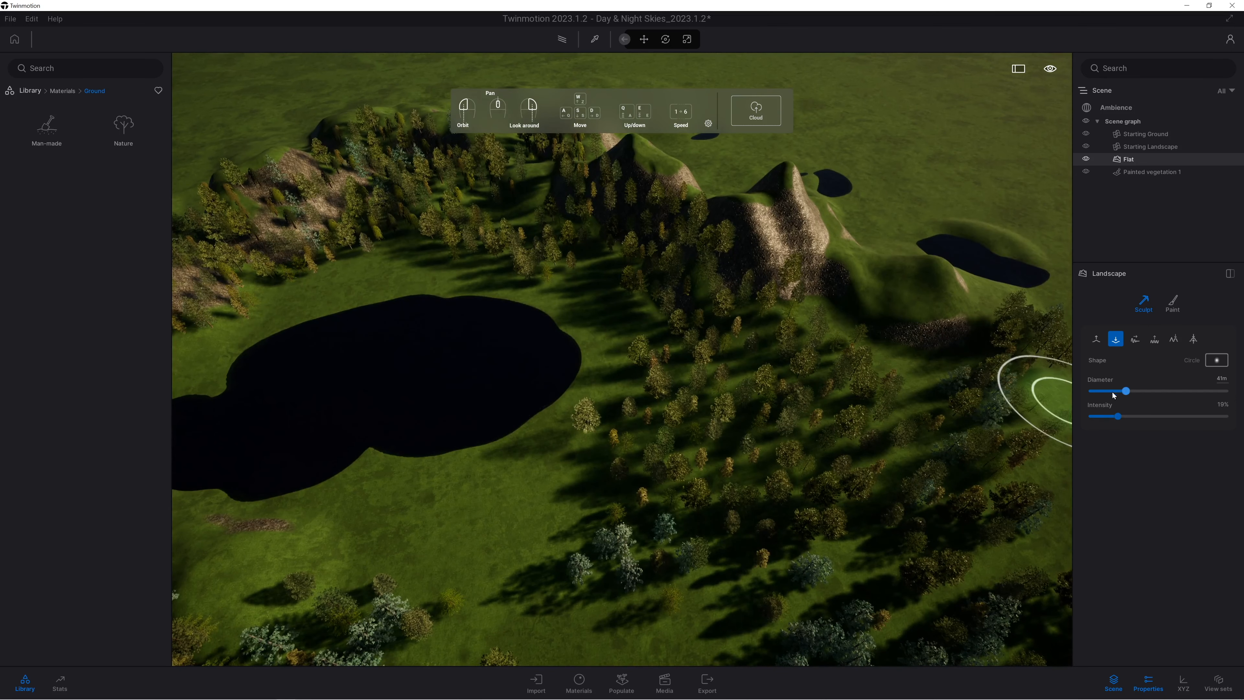
drag(1114, 395, 1110, 392)
mouse_move(469, 465)
mouse_down()
mouse_move(564, 425)
mouse_move(343, 489)
mouse_move(391, 517)
mouse_move(512, 505)
mouse_move(558, 455)
mouse_move(582, 390)
mouse_move(544, 407)
mouse_move(583, 399)
mouse_up()
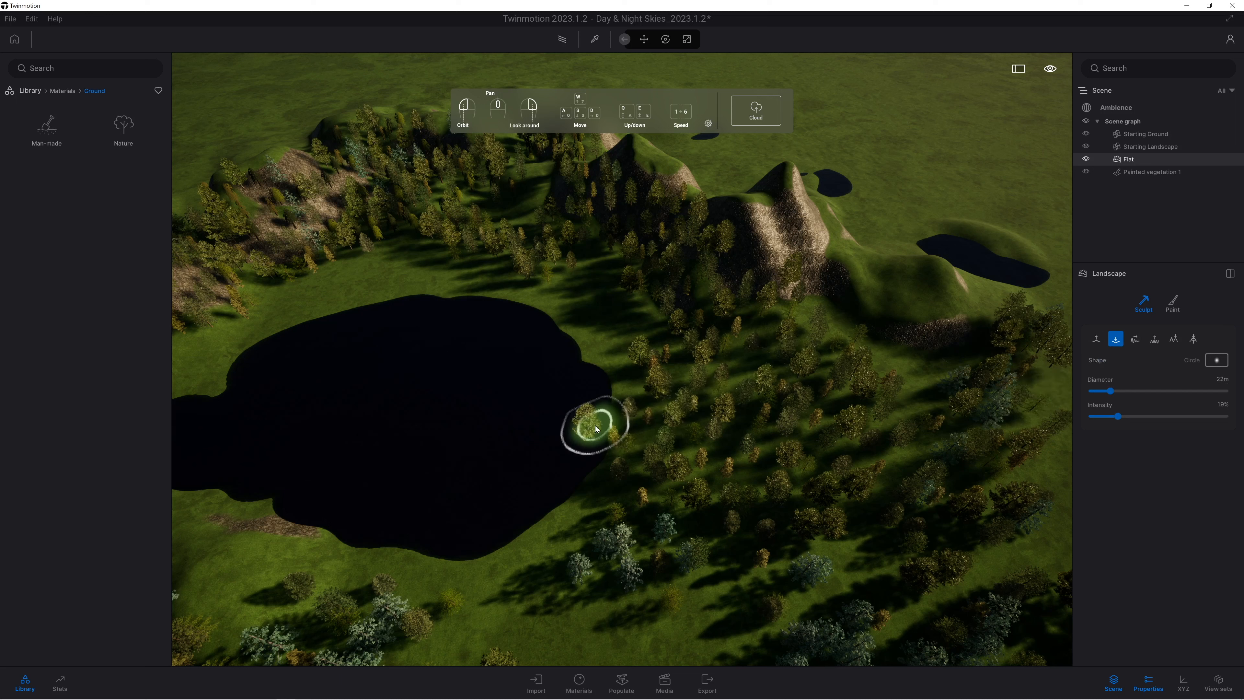
click(600, 439)
Raise the ground around the shoreline tree and along the lake's forest-side bank with the 22 m brush.
click(1095, 341)
click(598, 436)
mouse_move(587, 440)
mouse_down()
mouse_move(571, 434)
mouse_move(604, 421)
mouse_up()
scroll(419, 403, up, 5)
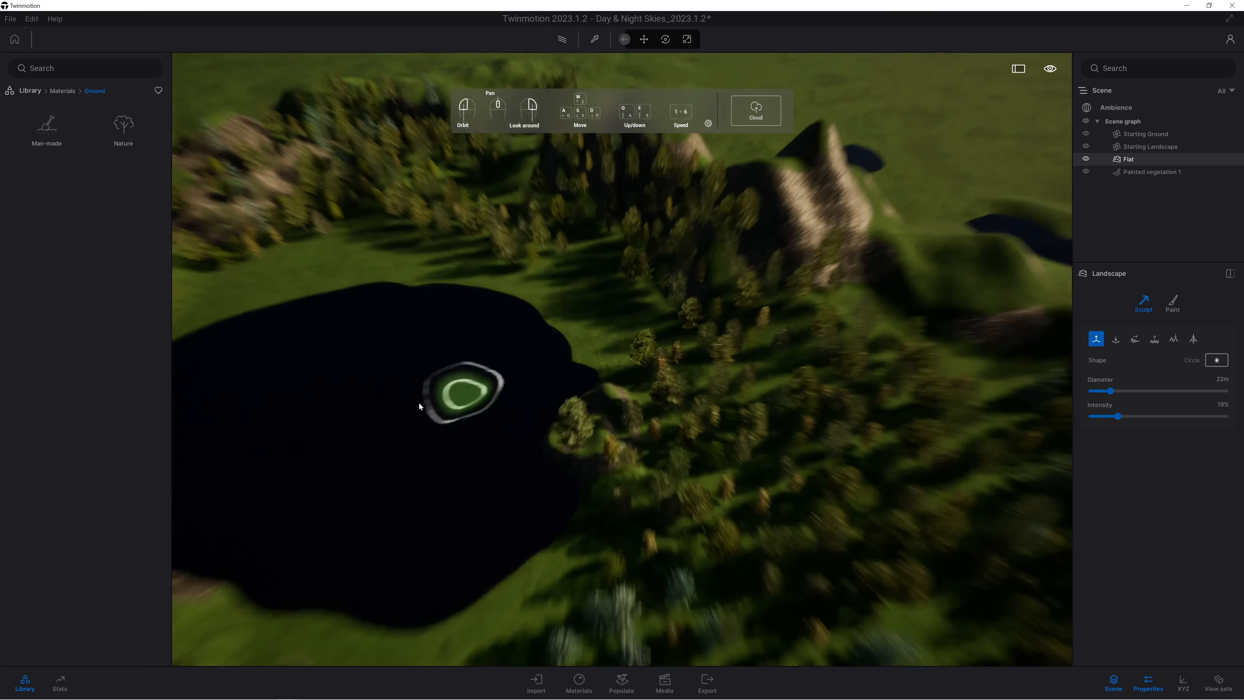
scroll(582, 499, down, 2)
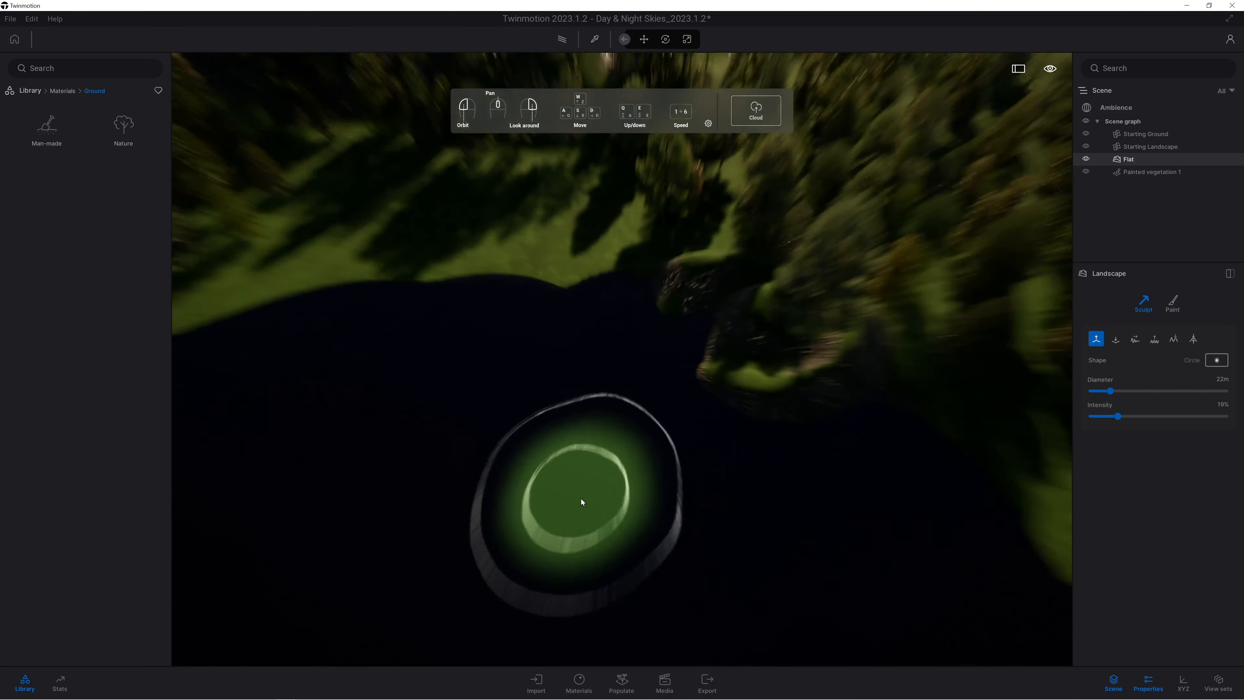
scroll(582, 502, down, 5)
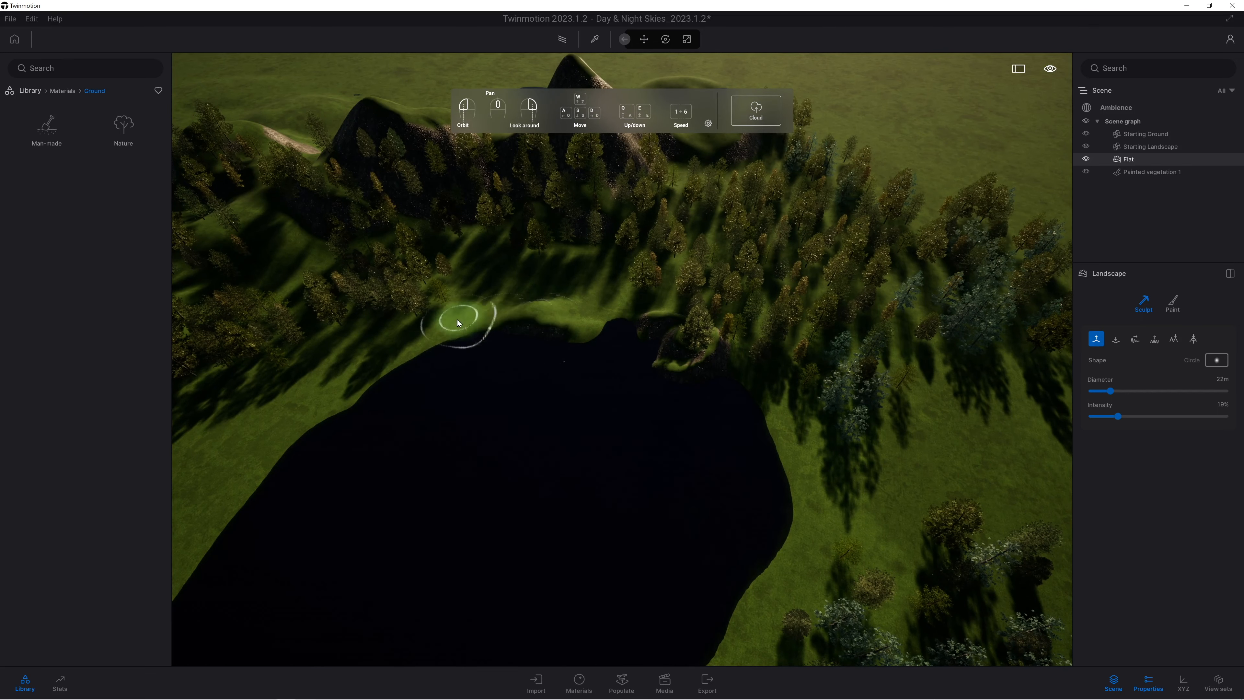
Raise a small rocky island in the middle of the lake with the 22 m brush.
scroll(582, 490, up, 3)
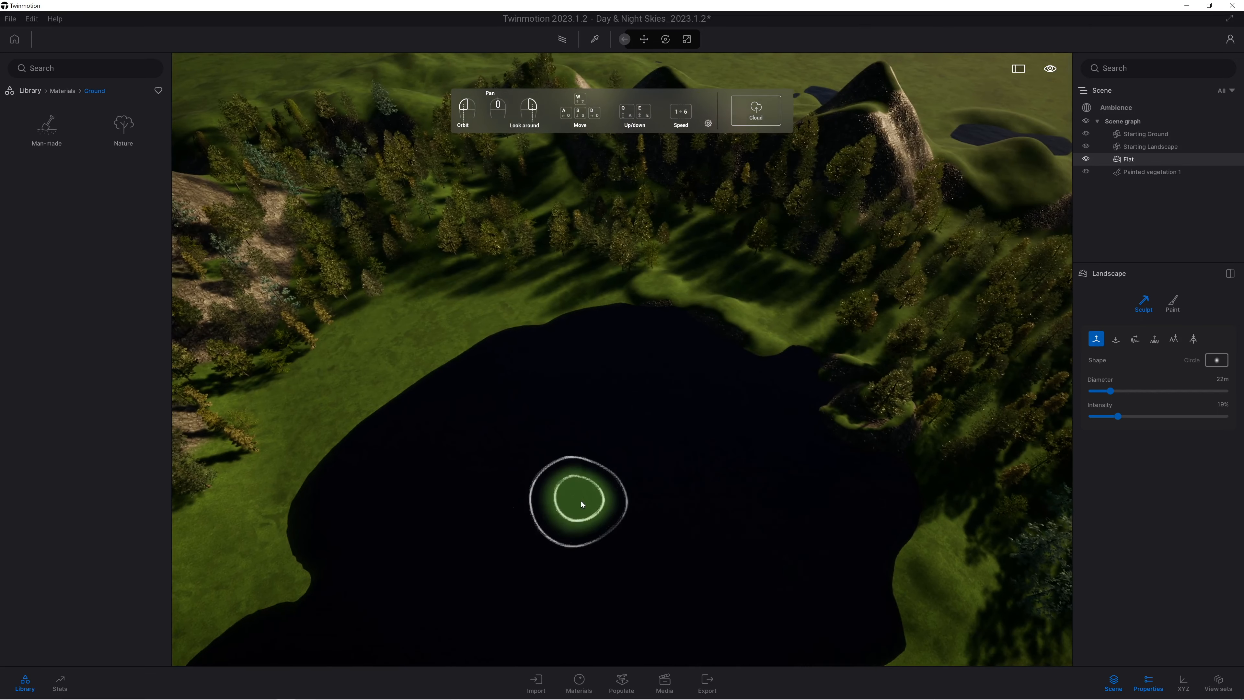
mouse_move(621, 476)
mouse_down()
mouse_move(633, 488)
mouse_move(590, 526)
mouse_move(607, 544)
mouse_move(565, 538)
mouse_up()
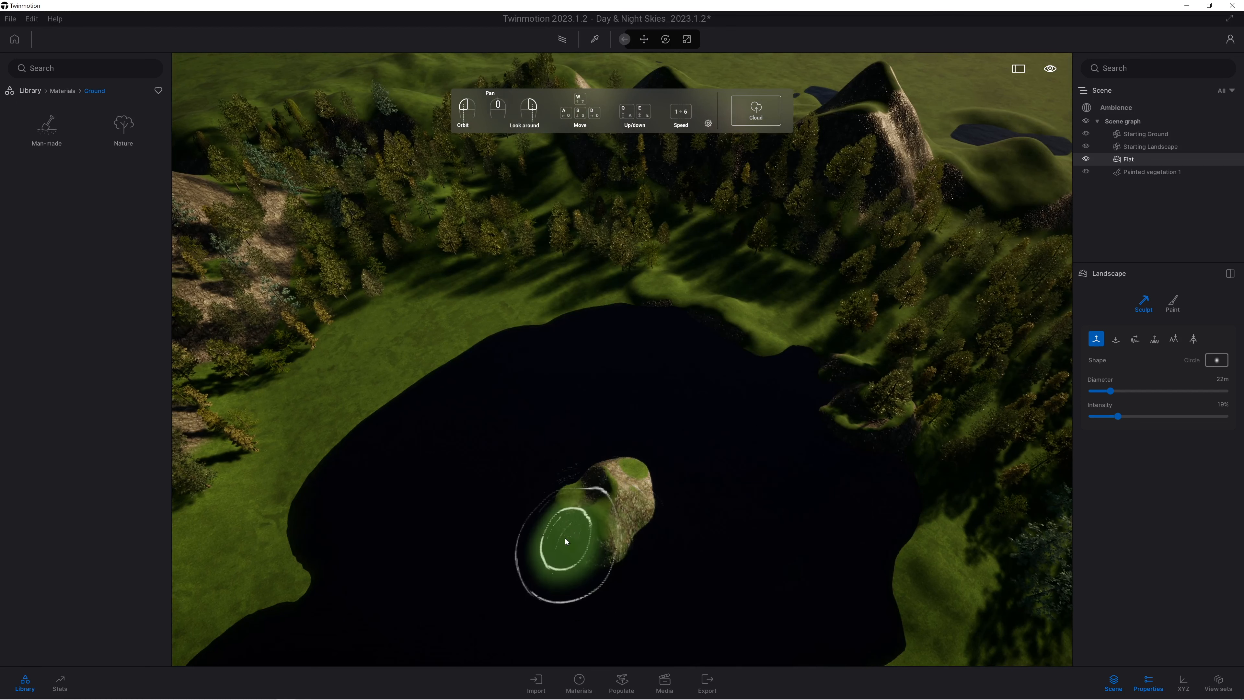
key(d)
right_drag(578, 483, 555, 455)
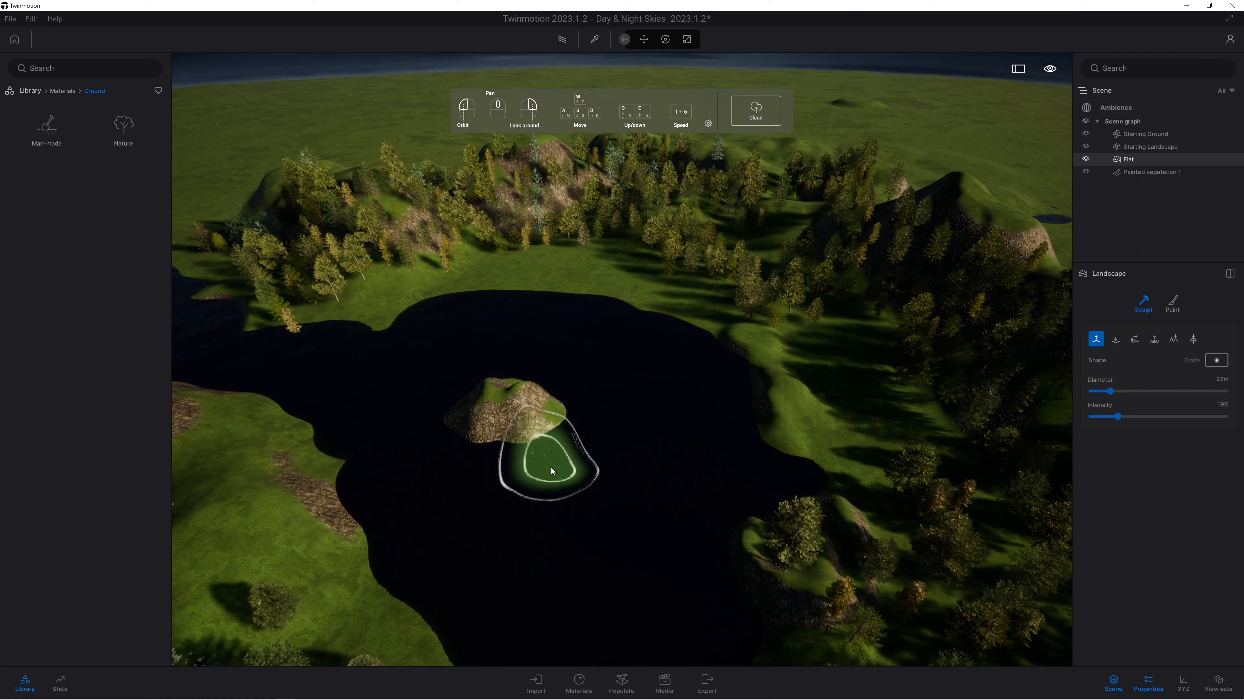
Smooth the island's two peaks into a single rounded mound with the 22 m sculpt brush.
click(1189, 342)
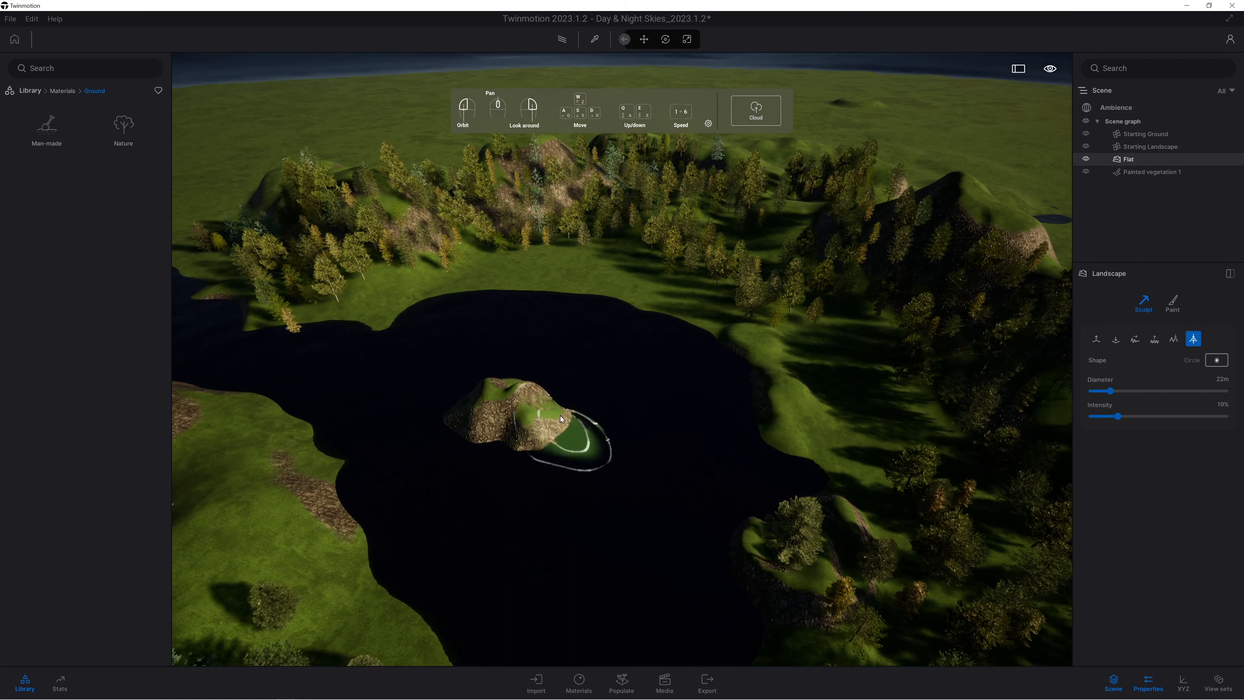
mouse_move(498, 396)
mouse_down()
mouse_move(485, 394)
mouse_move(537, 398)
mouse_move(494, 410)
mouse_up()
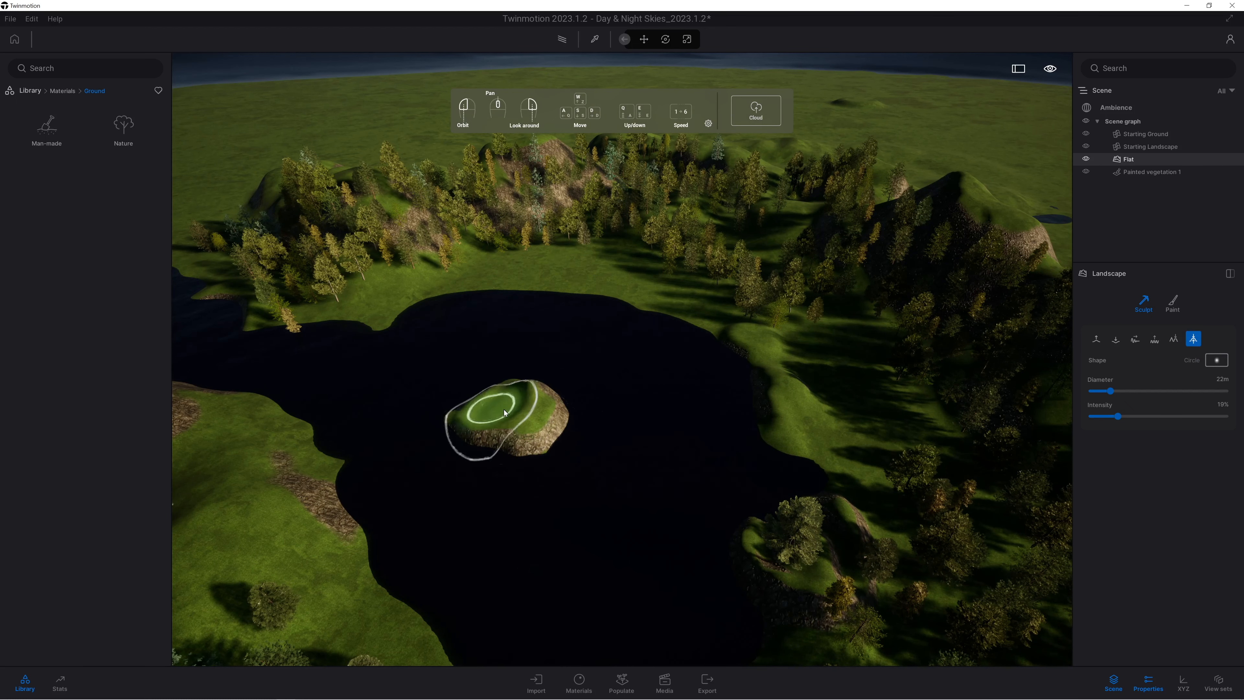
mouse_move(609, 418)
right_down()
mouse_move(623, 392)
mouse_move(613, 413)
right_up()
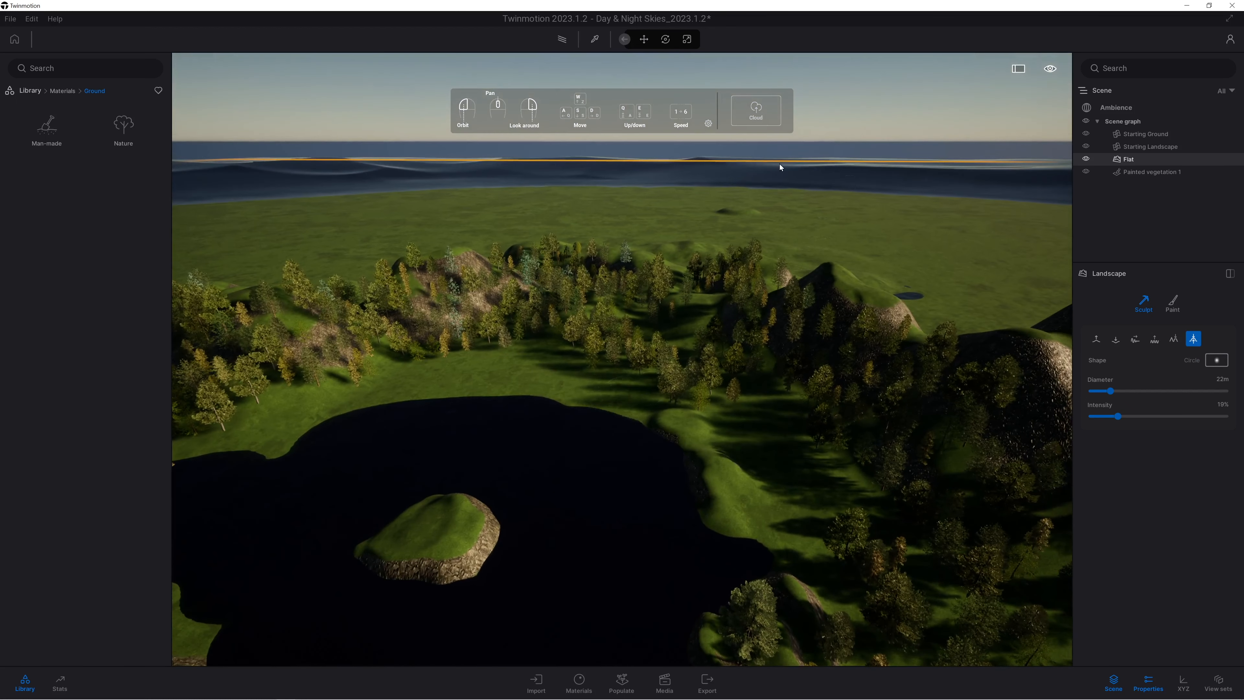
scroll(631, 295, up, 3)
right_drag(625, 322, 632, 319)
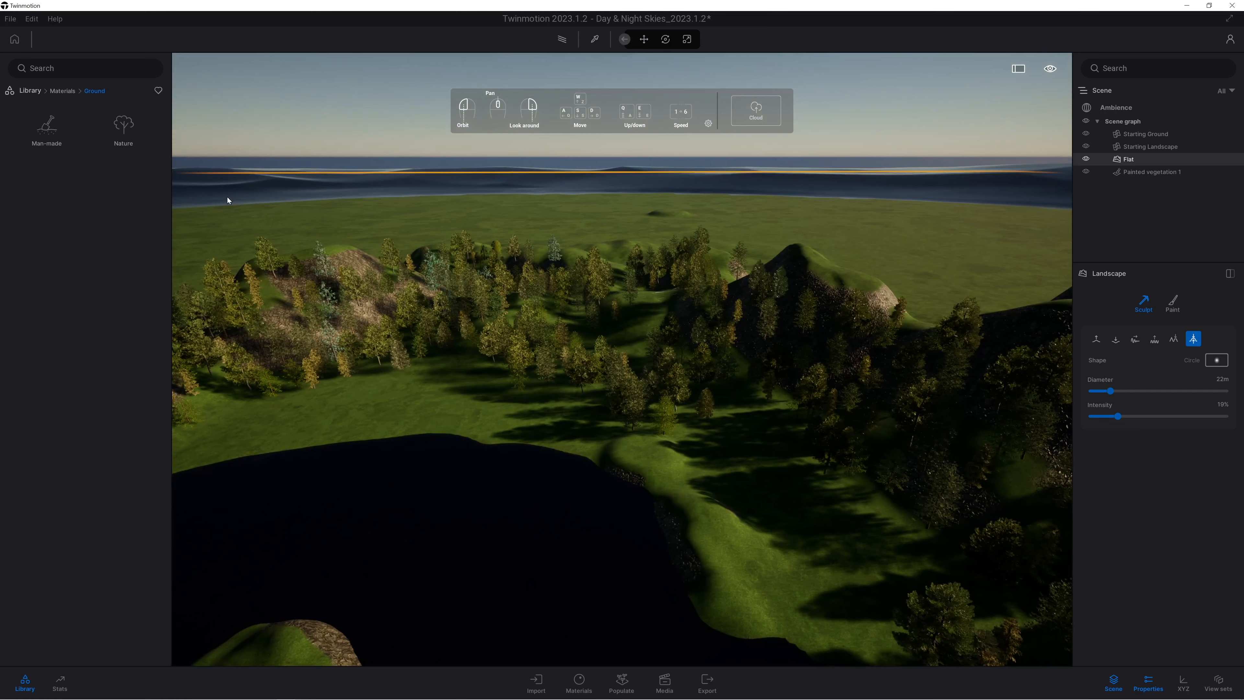
Clear the Snow search filter and look through the favourite Megascans surfaces for a snow material.
click(46, 126)
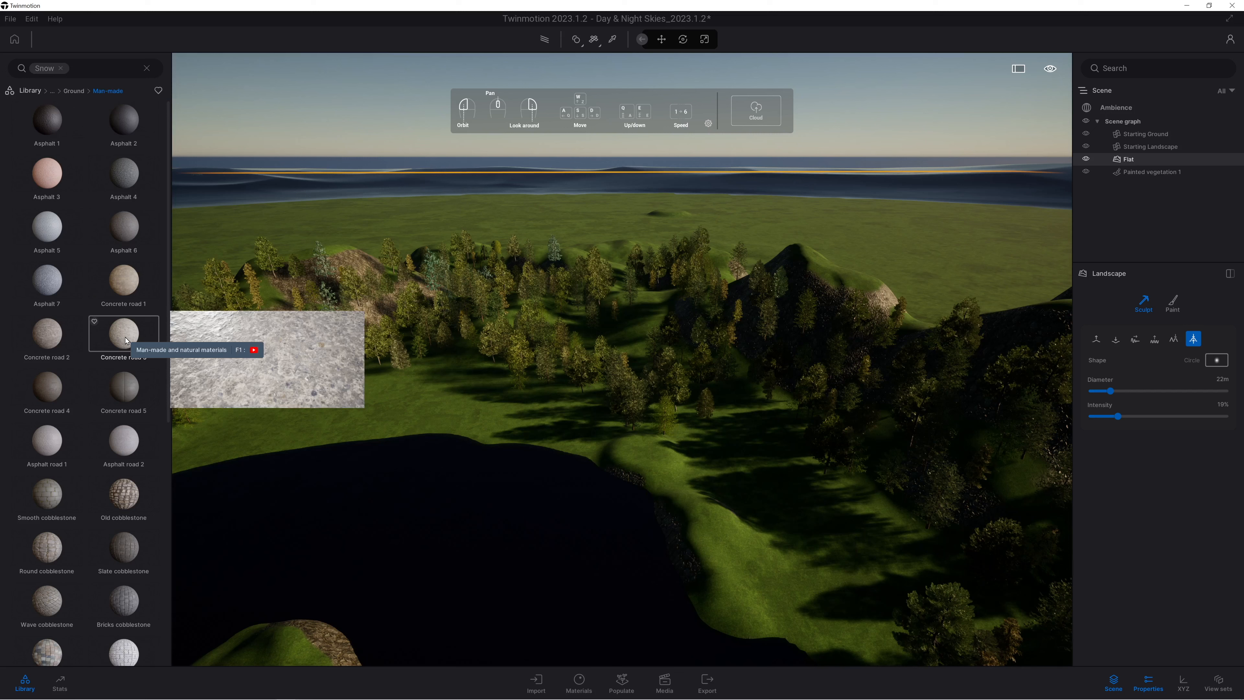
click(77, 92)
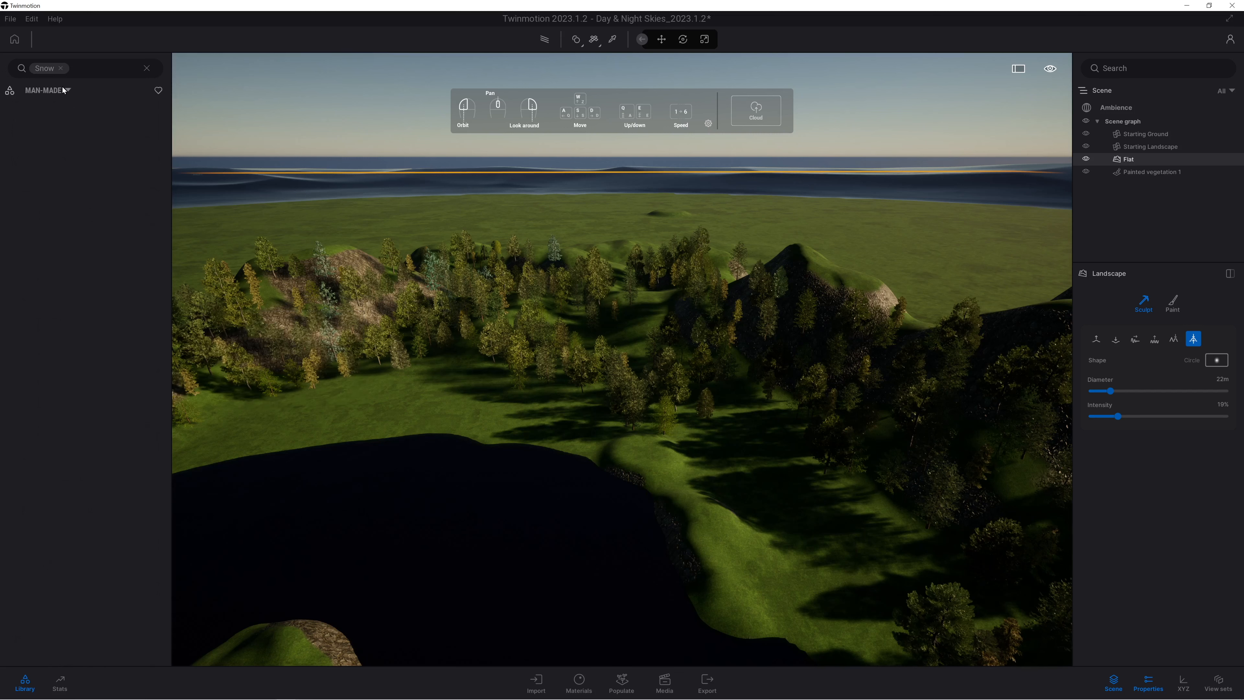
click(61, 68)
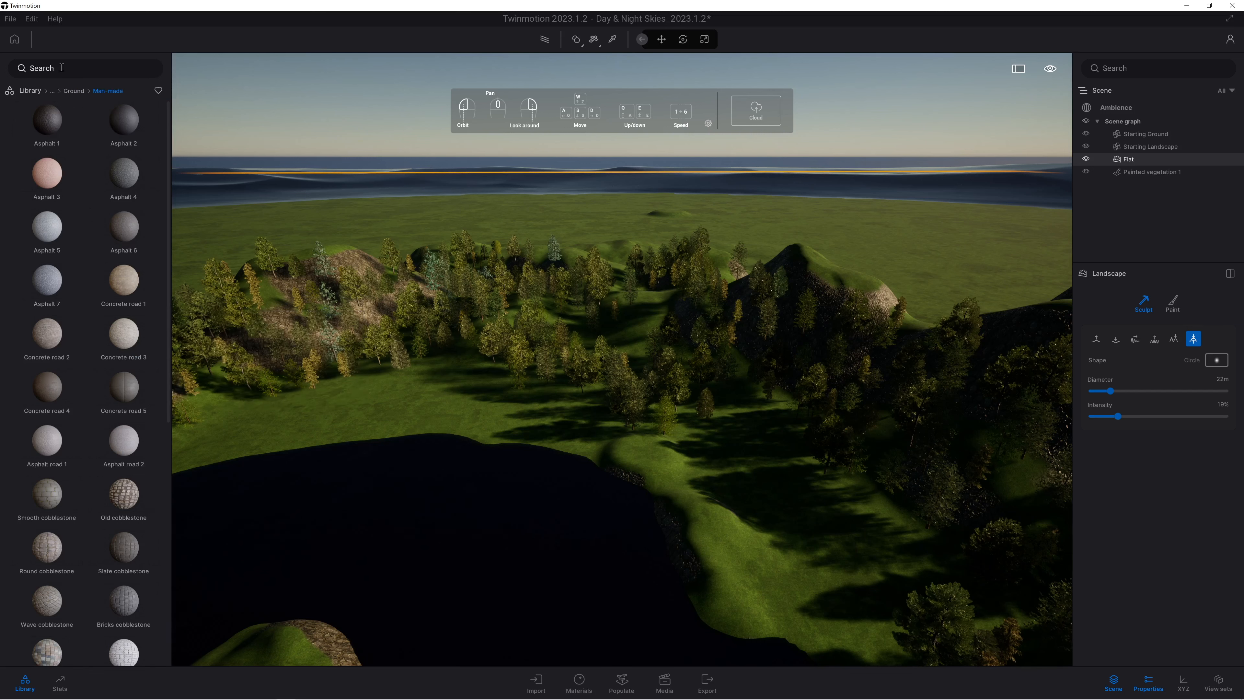
click(30, 91)
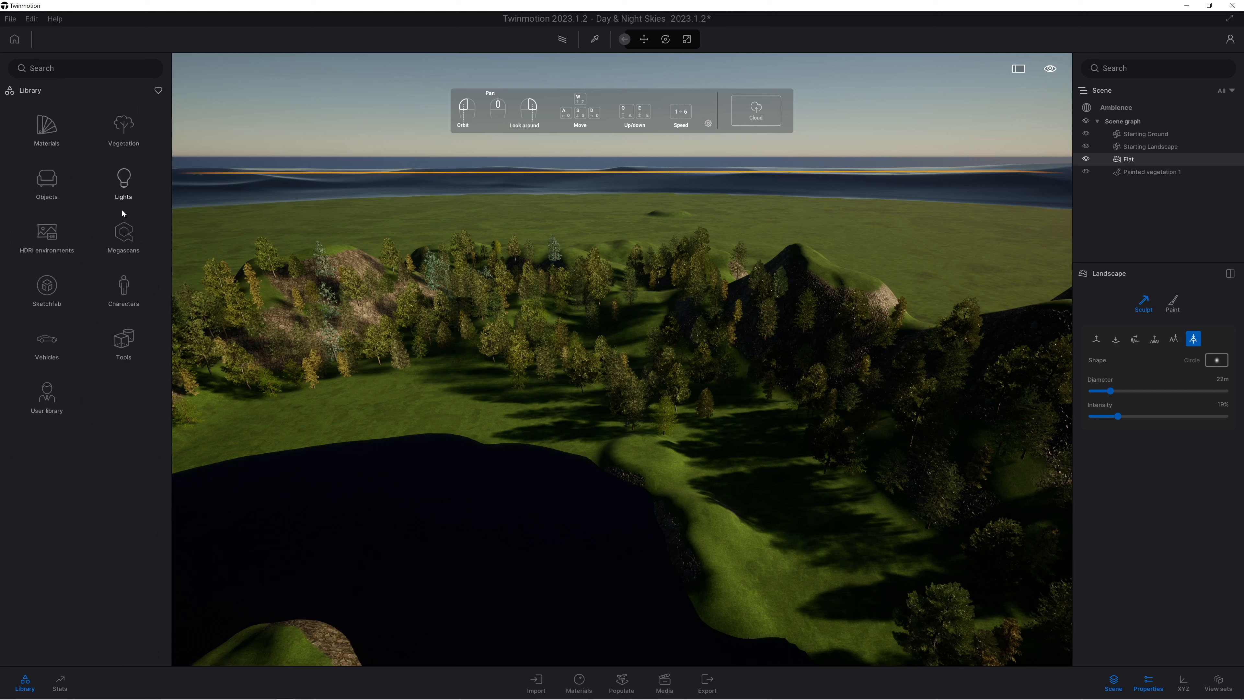
click(124, 245)
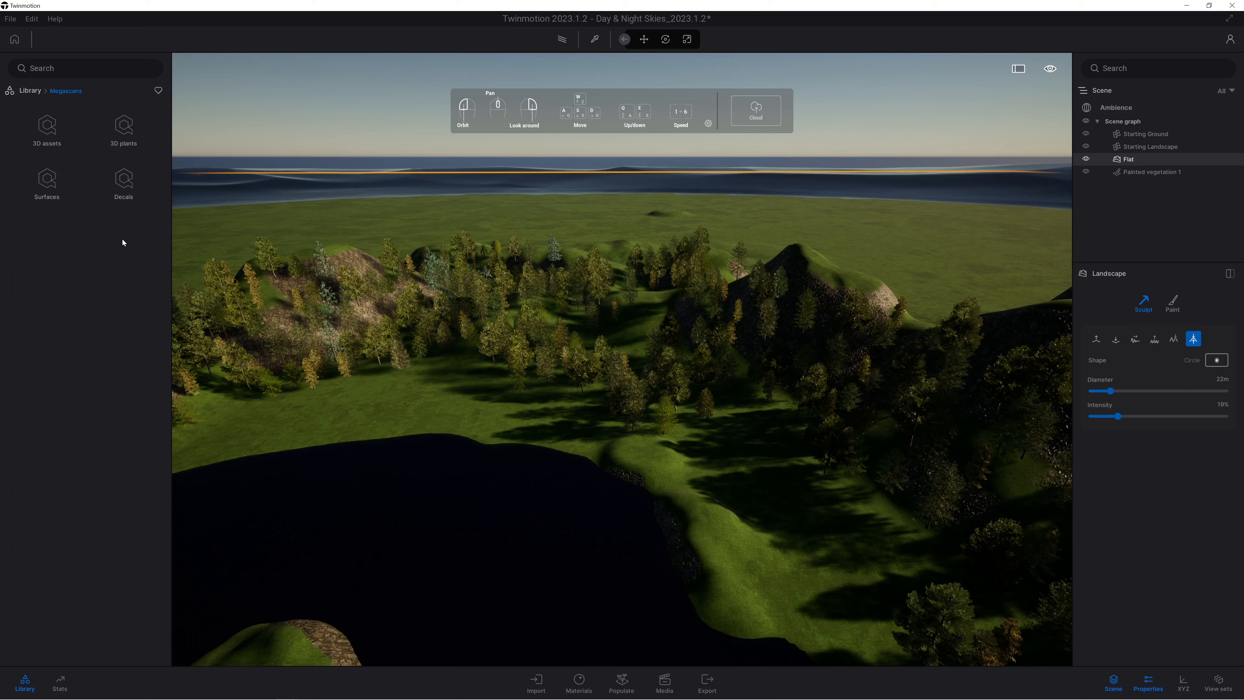
click(45, 182)
click(158, 90)
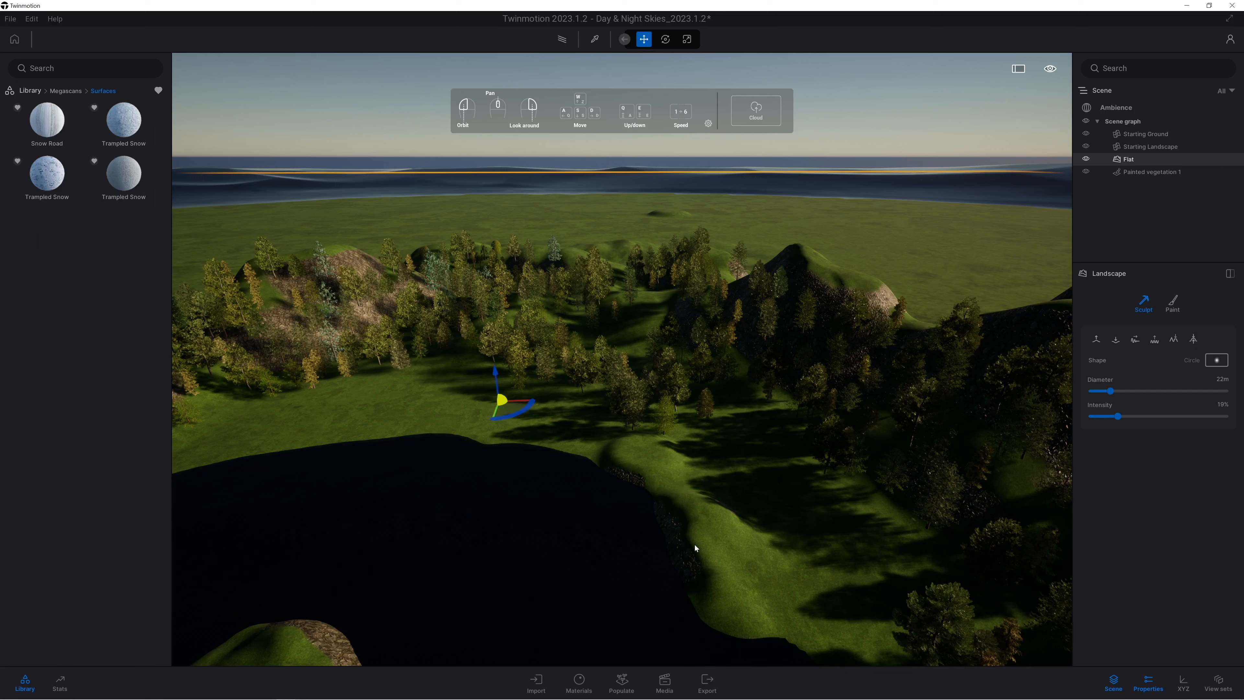
Replace the landscape's Grass 1 paint texture with the Snow material from the natural ground materials.
click(1175, 304)
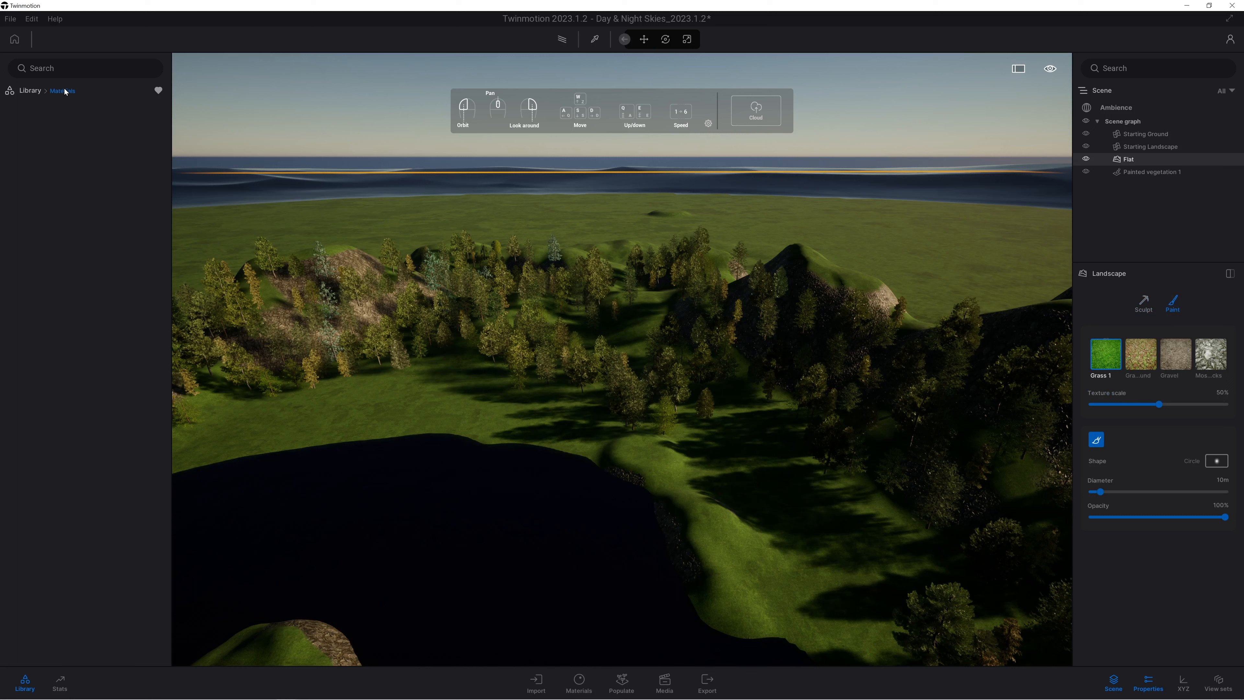
click(159, 91)
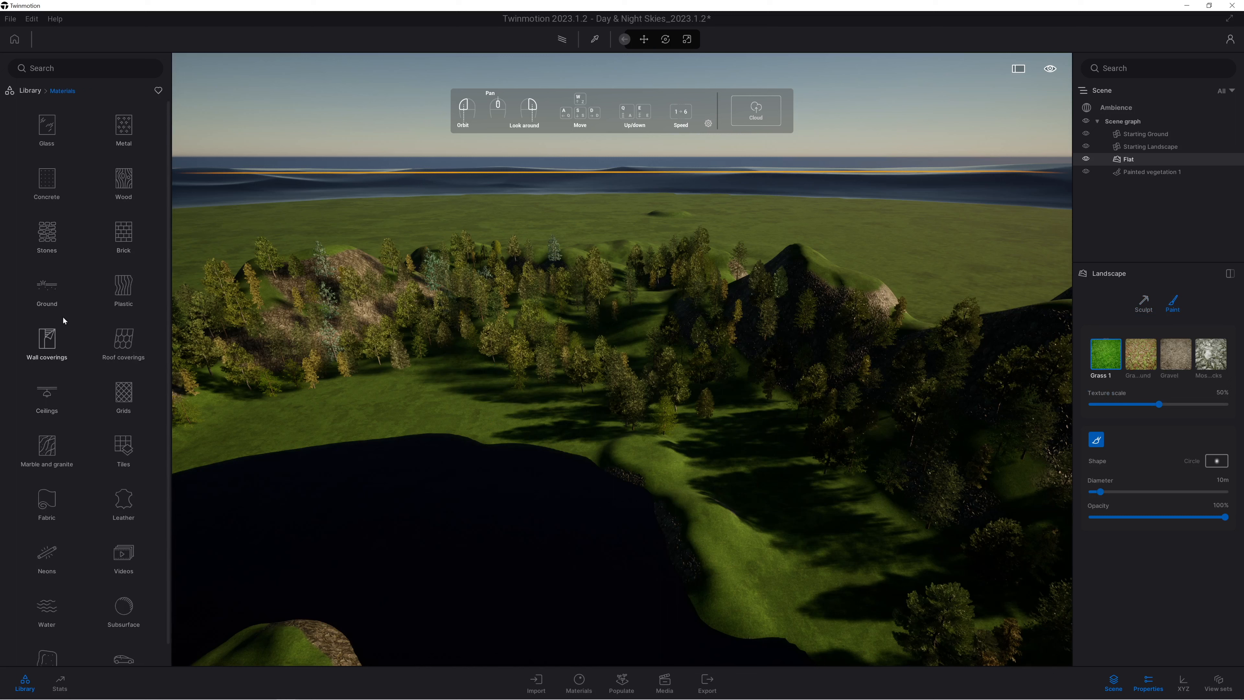
click(40, 294)
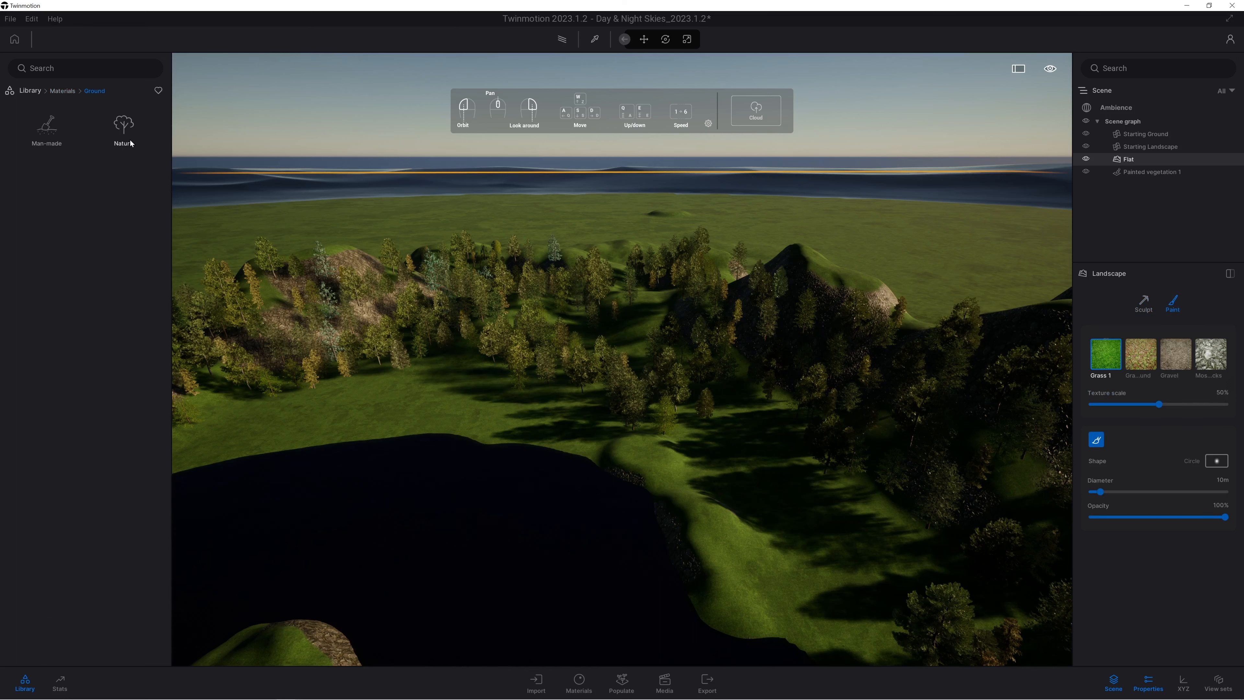
click(123, 129)
scroll(108, 392, down, 10)
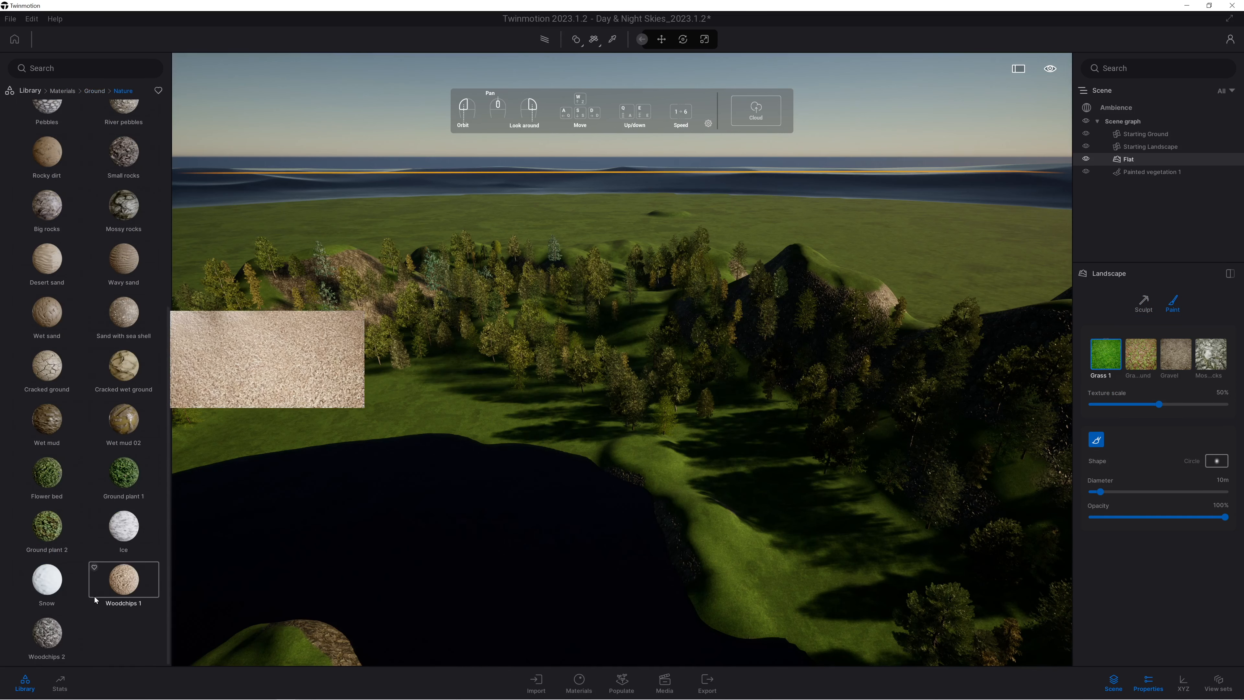
mouse_move(58, 577)
mouse_down()
mouse_move(1048, 487)
mouse_move(1158, 351)
mouse_move(1130, 363)
mouse_move(1105, 353)
mouse_up()
Replace the landscape's mossy rocks paint texture with the Ice material and set its texture scale to 75%.
right_drag(594, 465, 614, 421)
key(e)
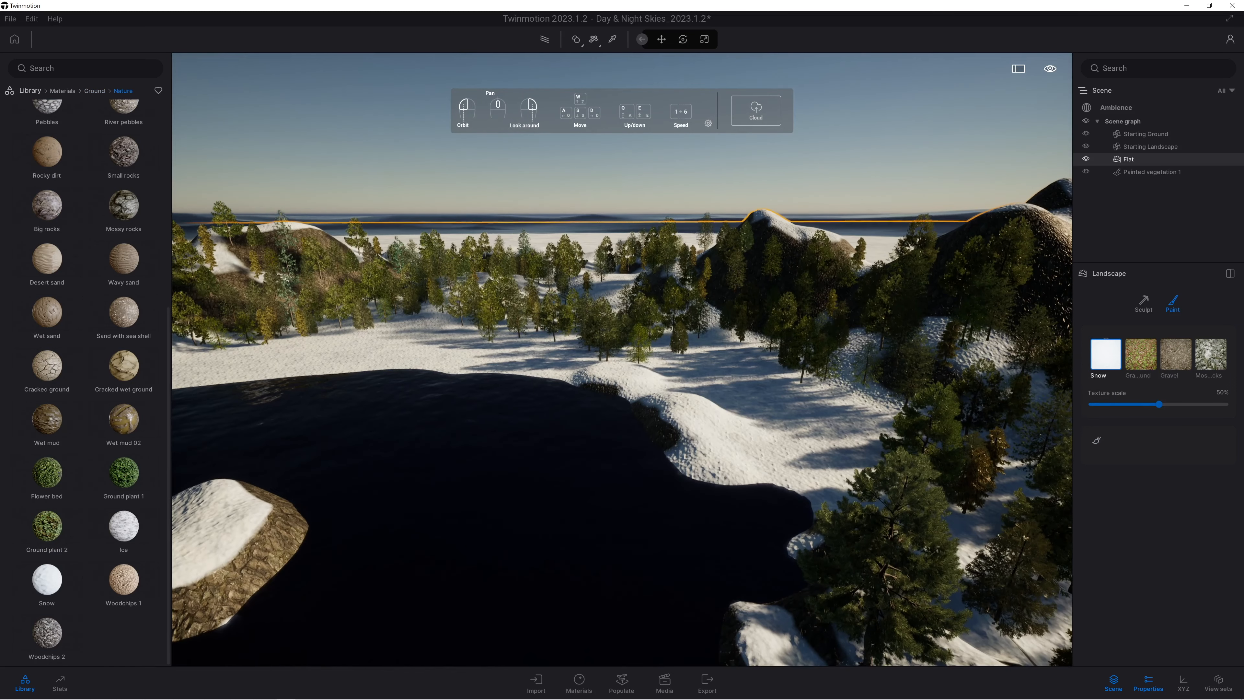
mouse_move(124, 526)
mouse_down()
mouse_move(763, 522)
mouse_move(1158, 394)
mouse_move(1190, 348)
mouse_move(1183, 363)
mouse_move(1222, 373)
mouse_move(1205, 377)
mouse_up()
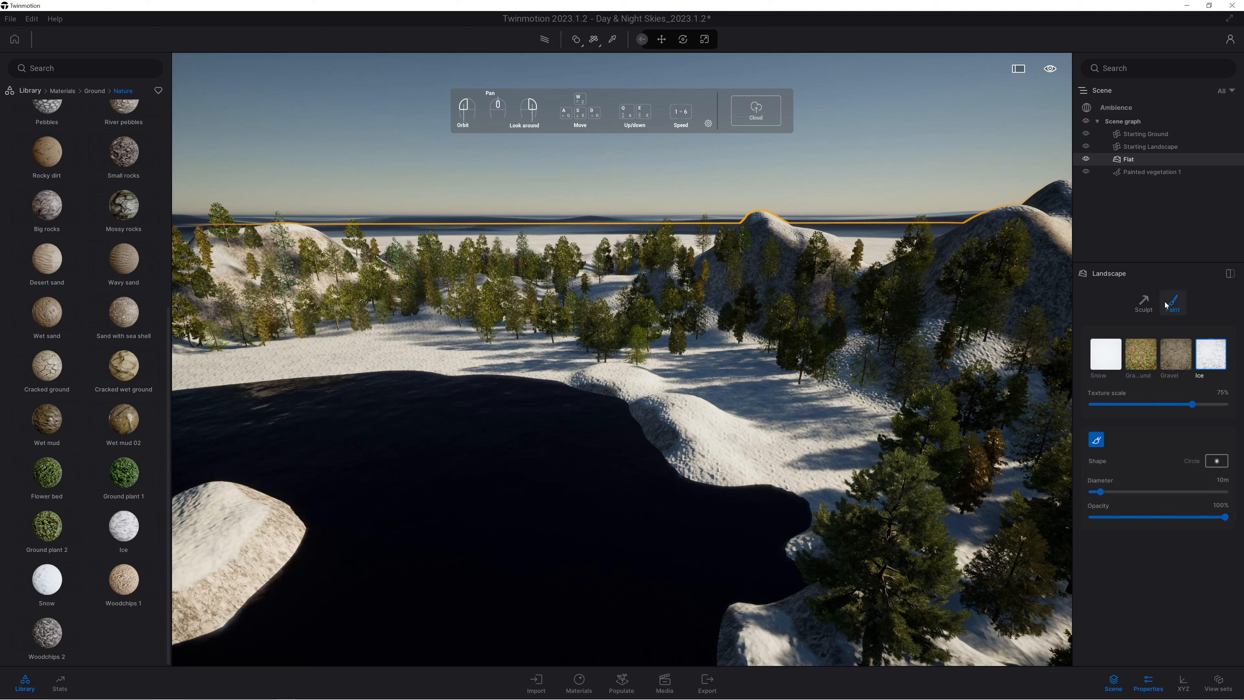
Paint Ice texture onto the snowy ground beside the lake with the 10 m brush.
mouse_move(787, 445)
mouse_down()
mouse_move(686, 492)
mouse_move(716, 486)
mouse_move(614, 388)
mouse_up()
key(w)
mouse_move(493, 426)
right_down()
mouse_move(377, 436)
mouse_move(384, 480)
mouse_move(525, 501)
mouse_move(569, 560)
mouse_move(402, 556)
mouse_move(366, 504)
mouse_move(557, 511)
right_up()
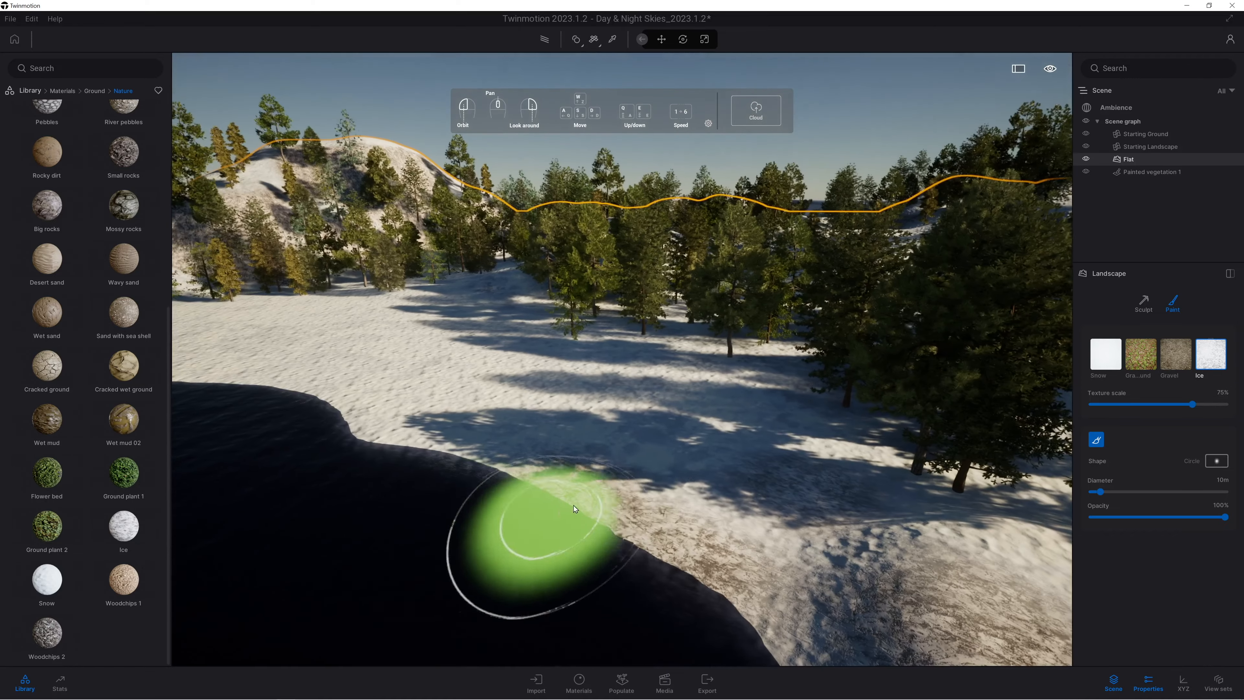
mouse_move(482, 432)
right_down()
mouse_move(507, 430)
mouse_move(504, 400)
right_up()
right_drag(683, 476, 490, 435)
key(e)
mouse_move(474, 386)
right_down()
mouse_move(431, 344)
mouse_move(377, 362)
mouse_move(390, 400)
right_up()
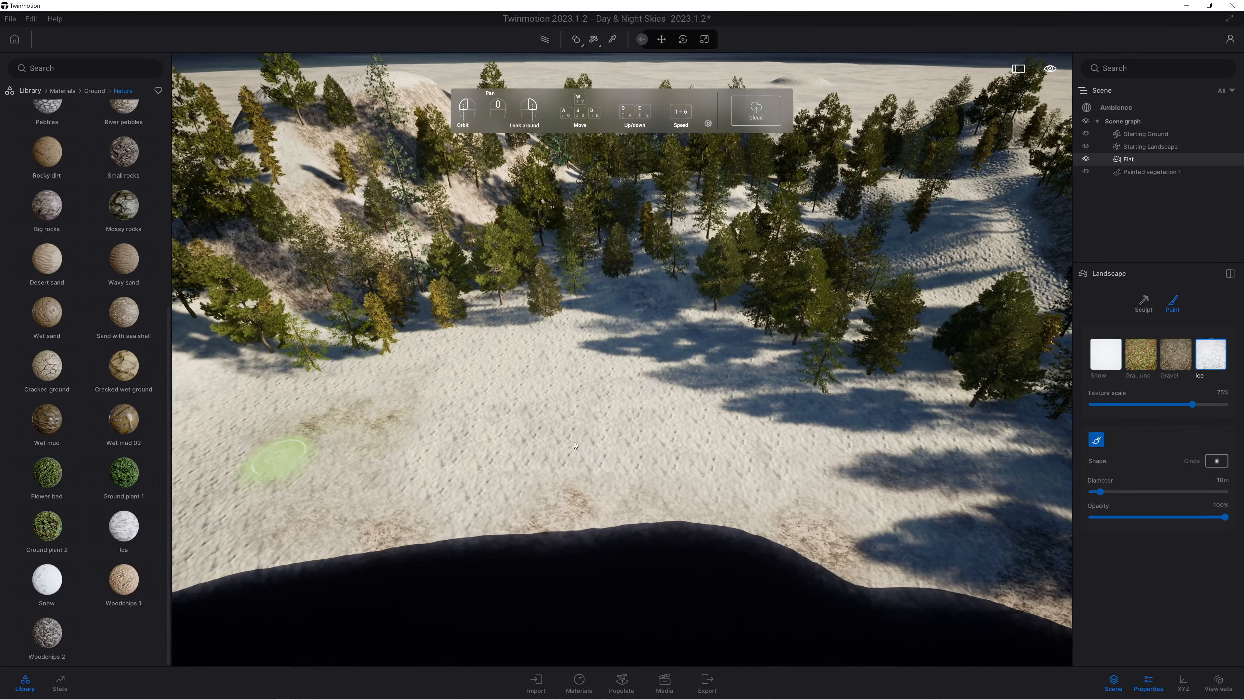
Set the landscape paint brush diameter to 40 m and paint the Gravel texture along the lake's shoreline.
click(1121, 493)
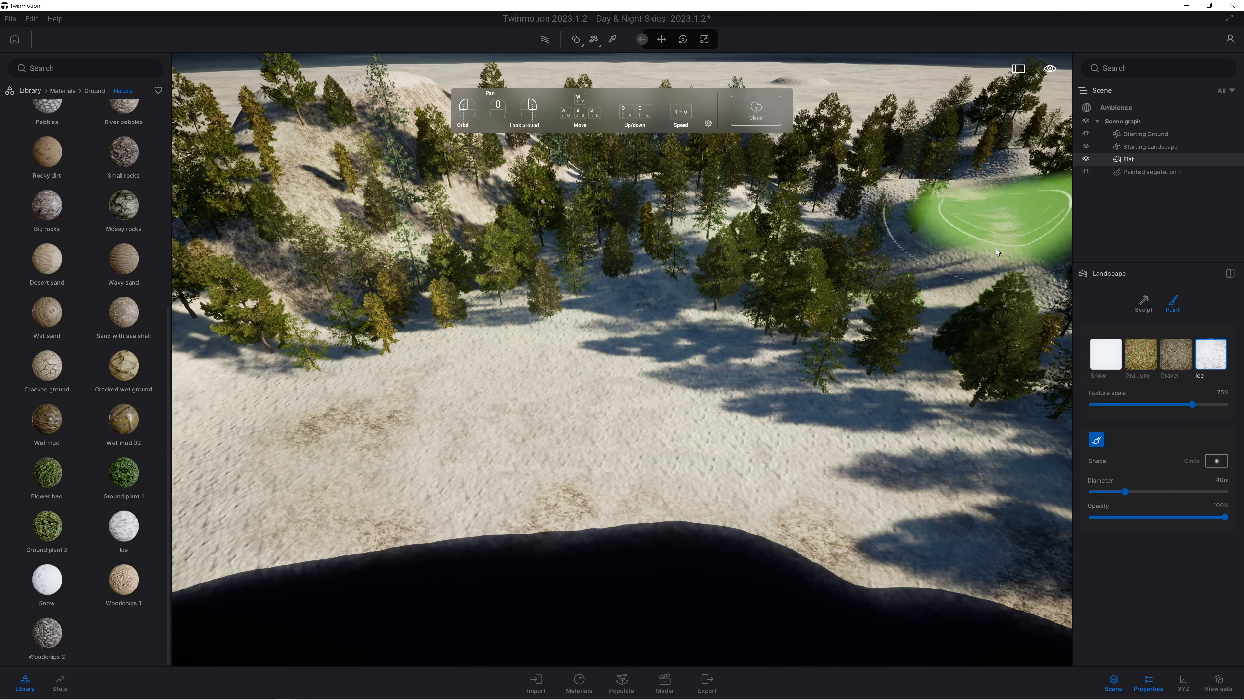
right_drag(911, 245, 724, 292)
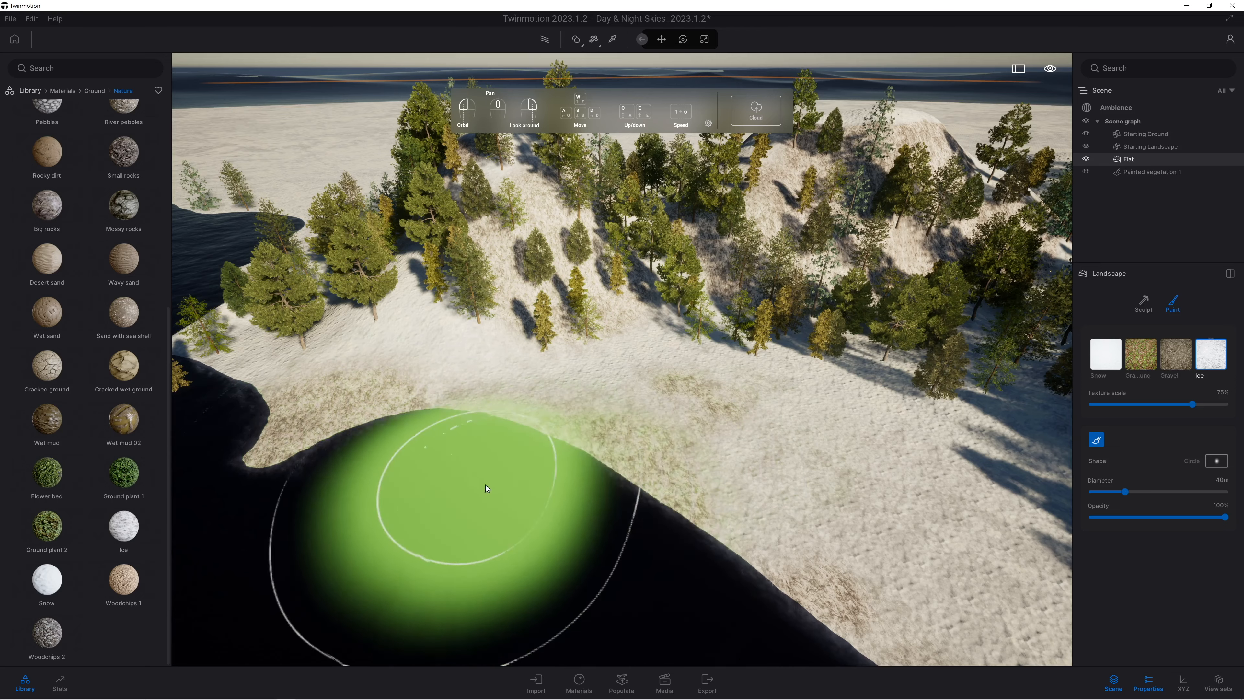
right_drag(453, 426, 548, 519)
right_drag(630, 593, 587, 529)
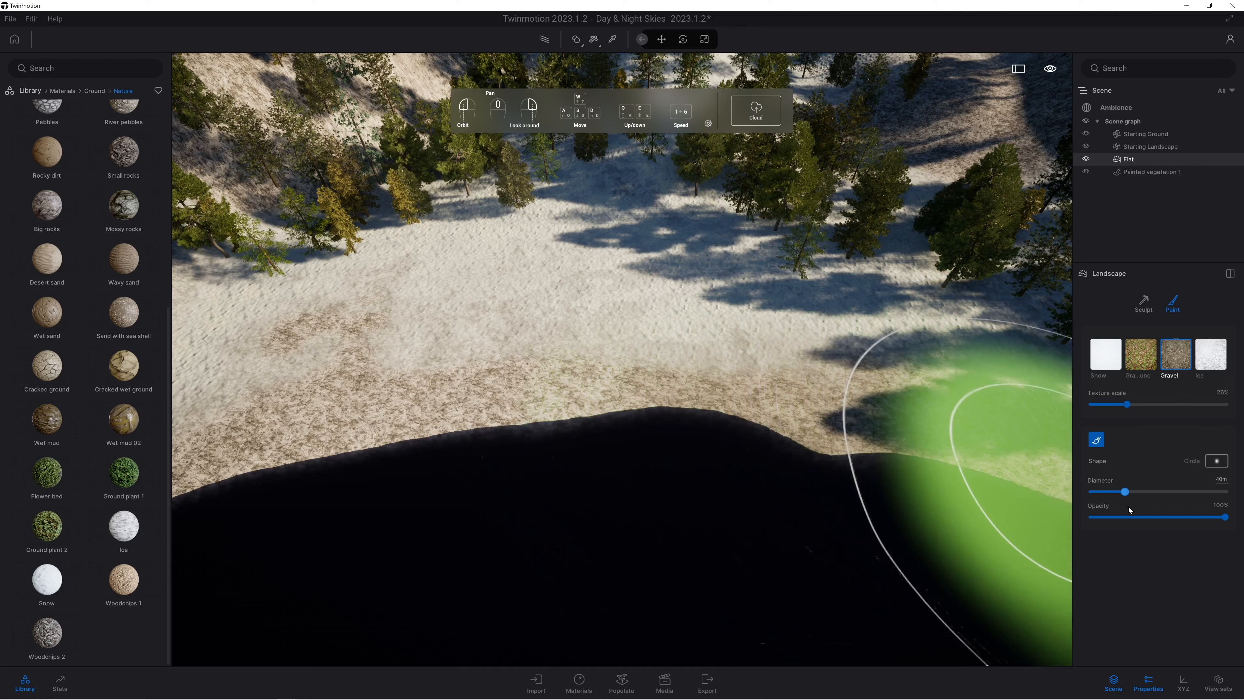
Set the paint opacity to 27% and blend more Gravel texture into the snow around the lakeshore.
click(1129, 517)
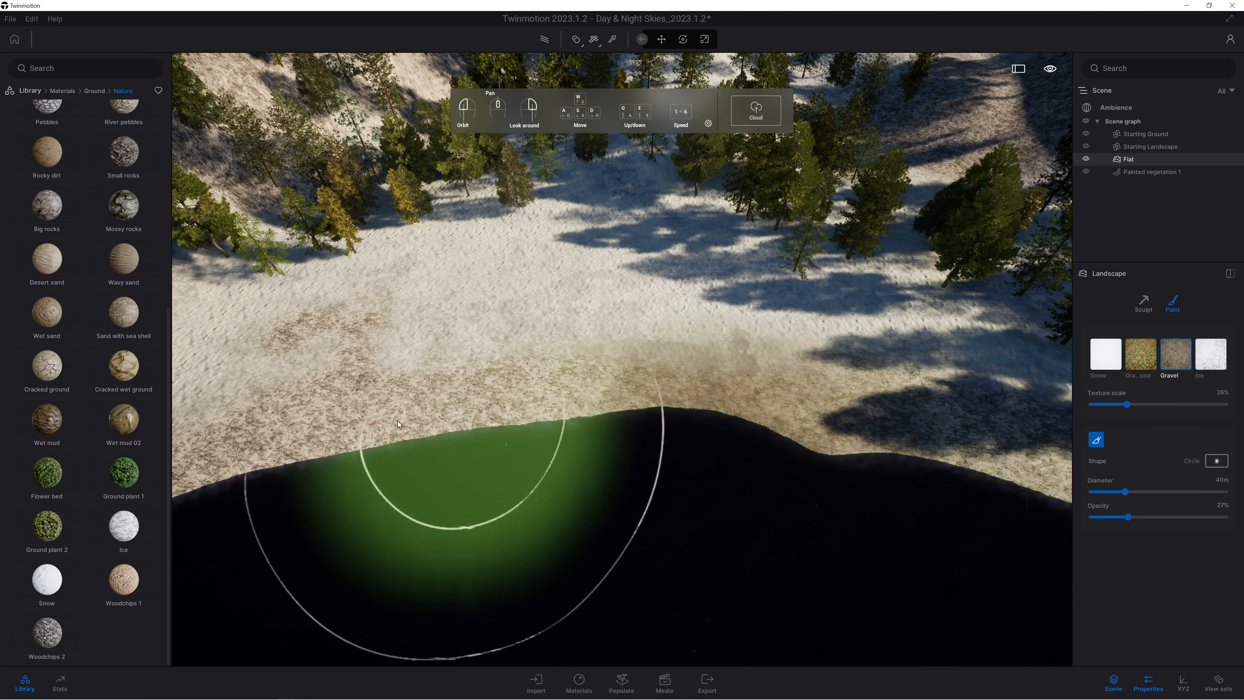
mouse_move(468, 410)
right_down()
mouse_move(439, 402)
mouse_move(495, 315)
right_up()
mouse_move(289, 367)
right_down()
mouse_move(410, 401)
mouse_move(533, 375)
mouse_move(573, 387)
right_up()
right_drag(735, 437, 788, 431)
right_drag(702, 456, 716, 453)
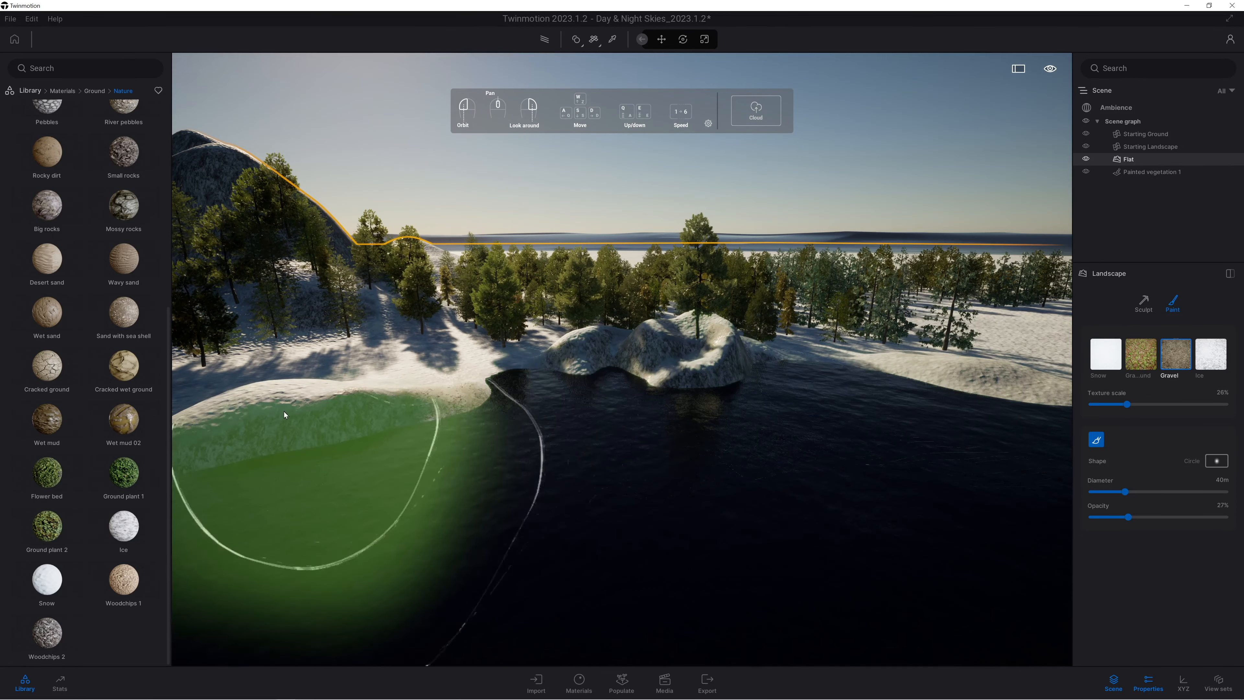
right_drag(356, 406, 350, 404)
right_drag(476, 519, 481, 520)
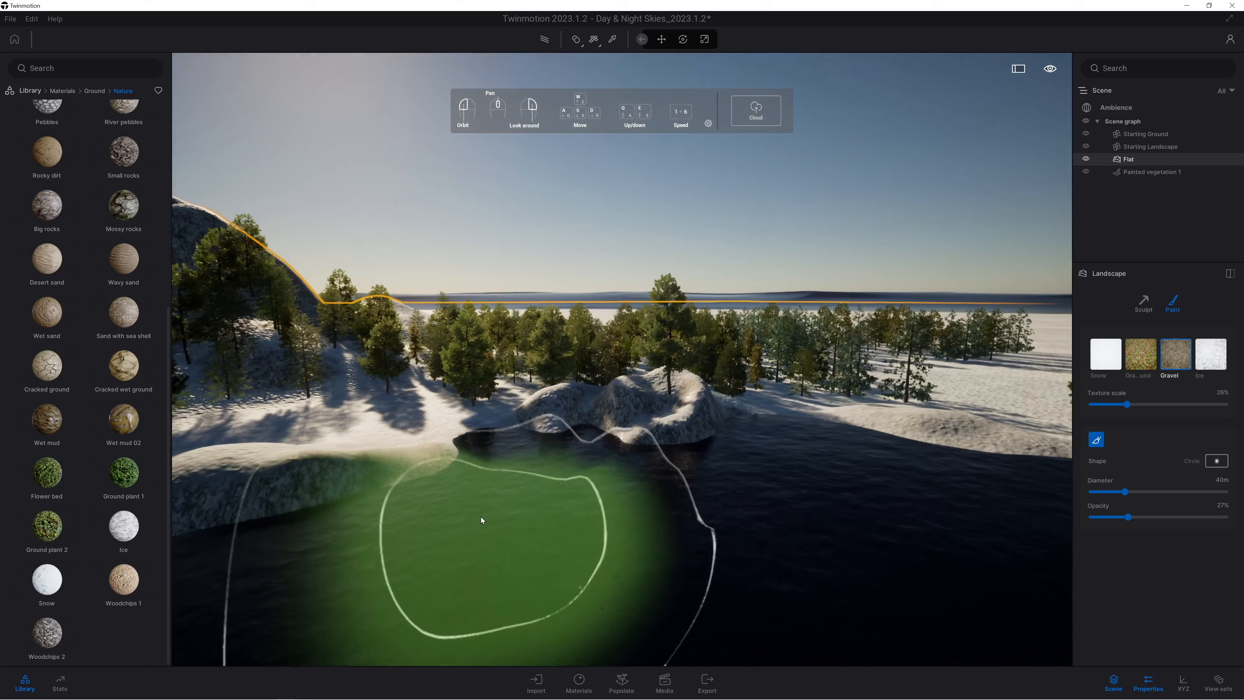
Open the saved media images, preview the 16_Night and 4_Day skies, and apply the 3_Day image.
click(1112, 108)
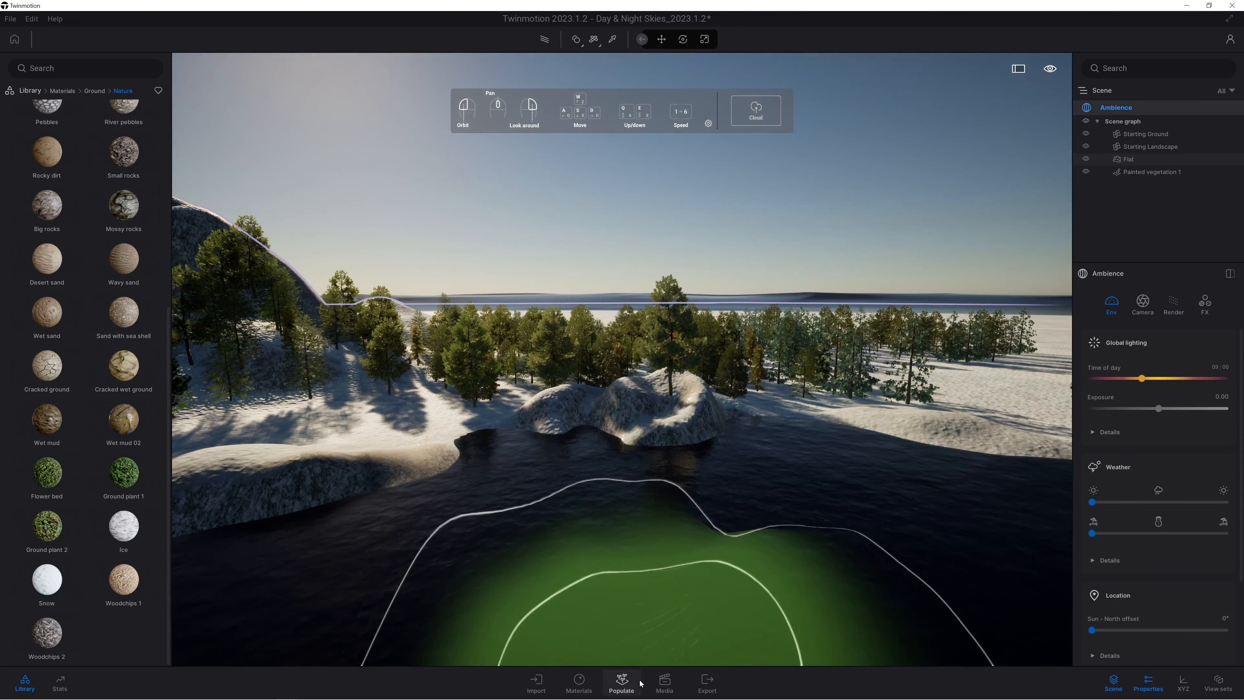
click(664, 682)
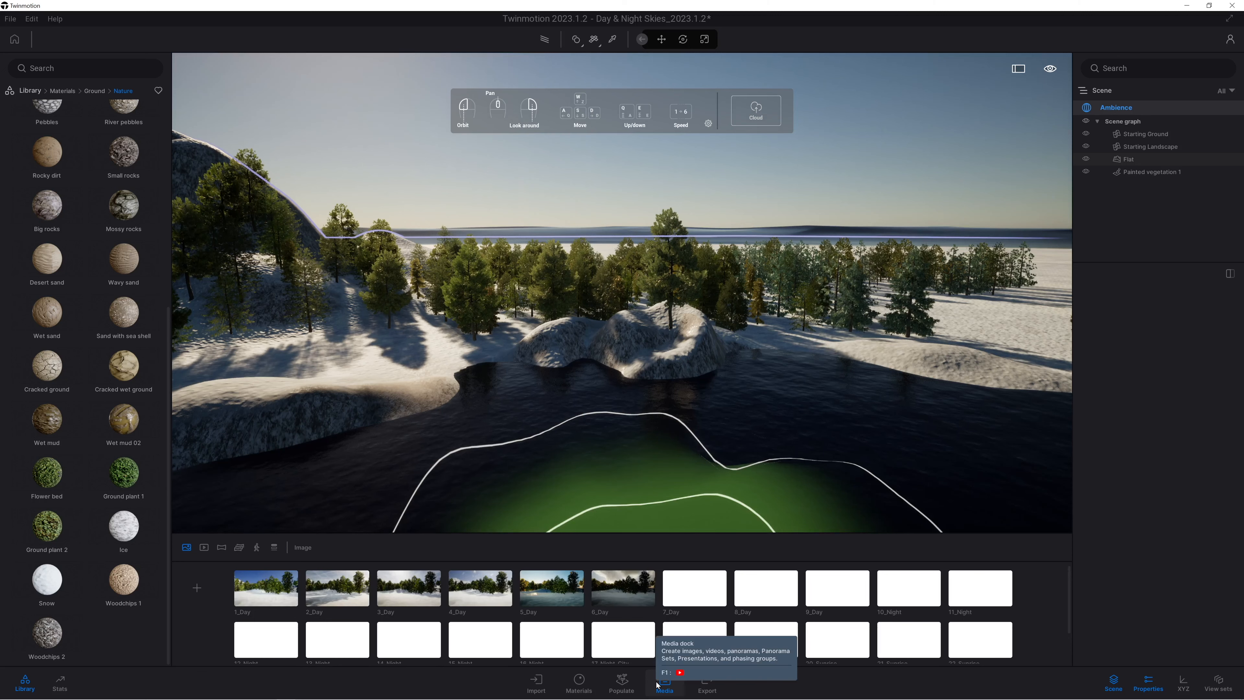
click(552, 648)
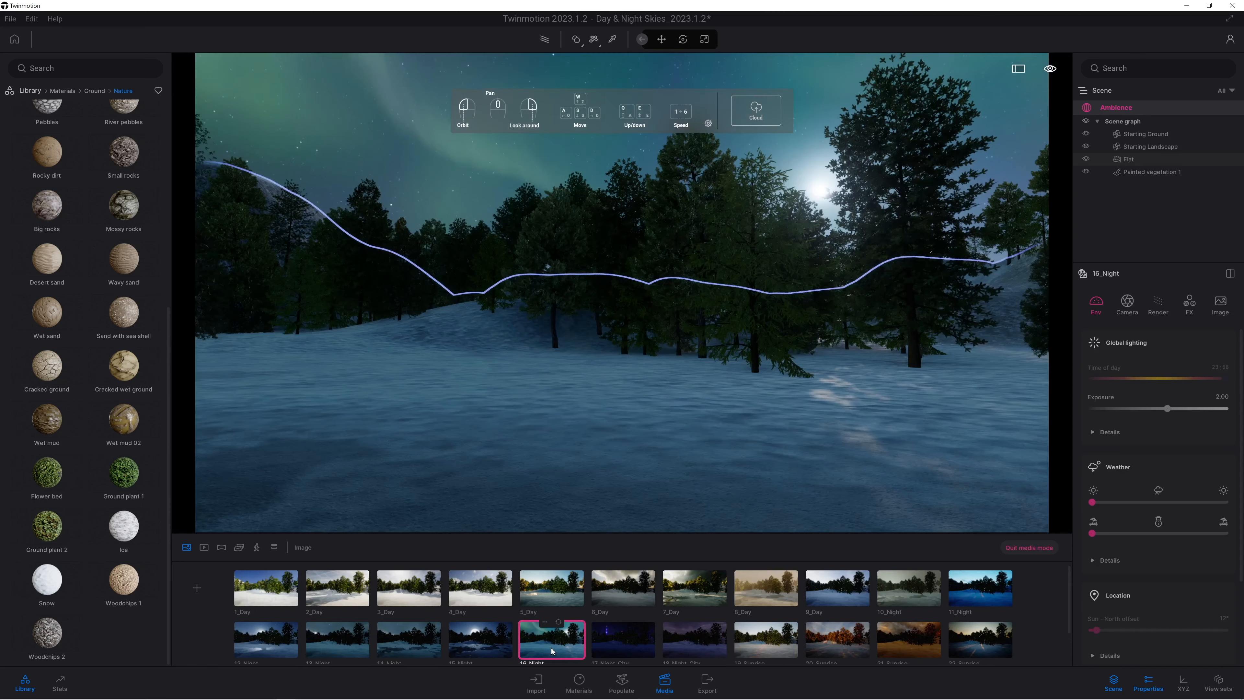
click(480, 600)
click(411, 588)
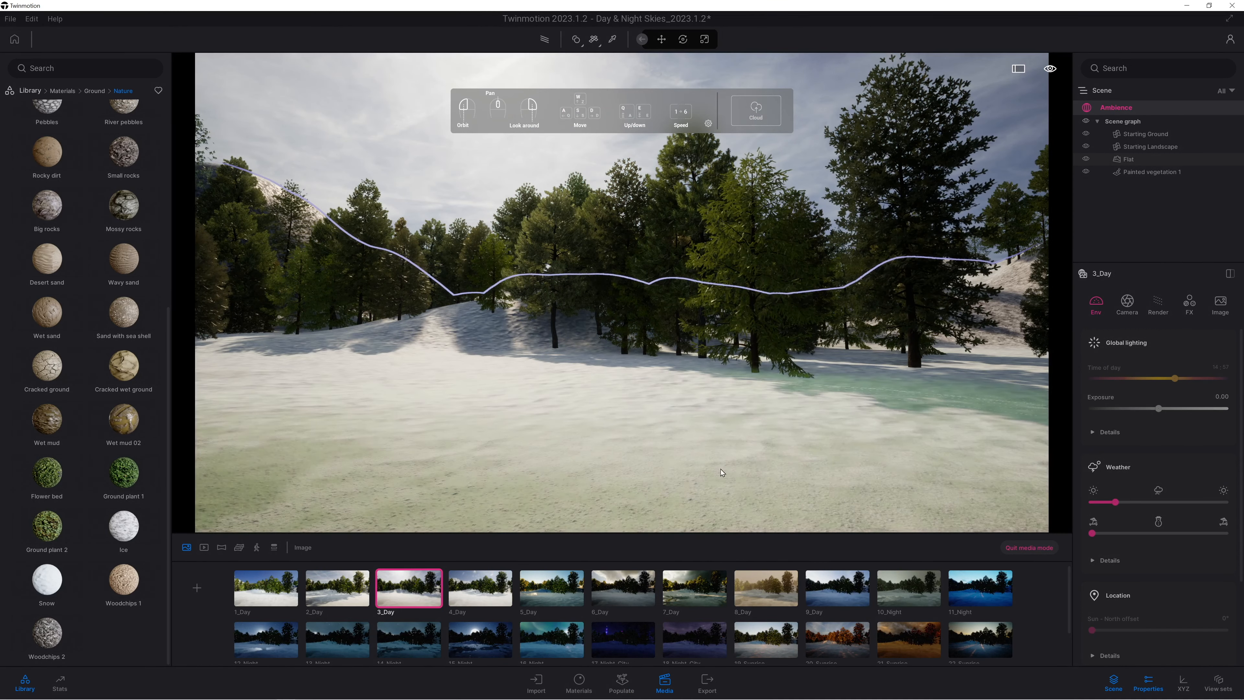
Create a new media image from a raised view over the forest and hills, and place it before 1_Day.
right_drag(622, 436, 362, 426)
right_drag(625, 333, 534, 440)
key(q)
right_drag(628, 337, 551, 363)
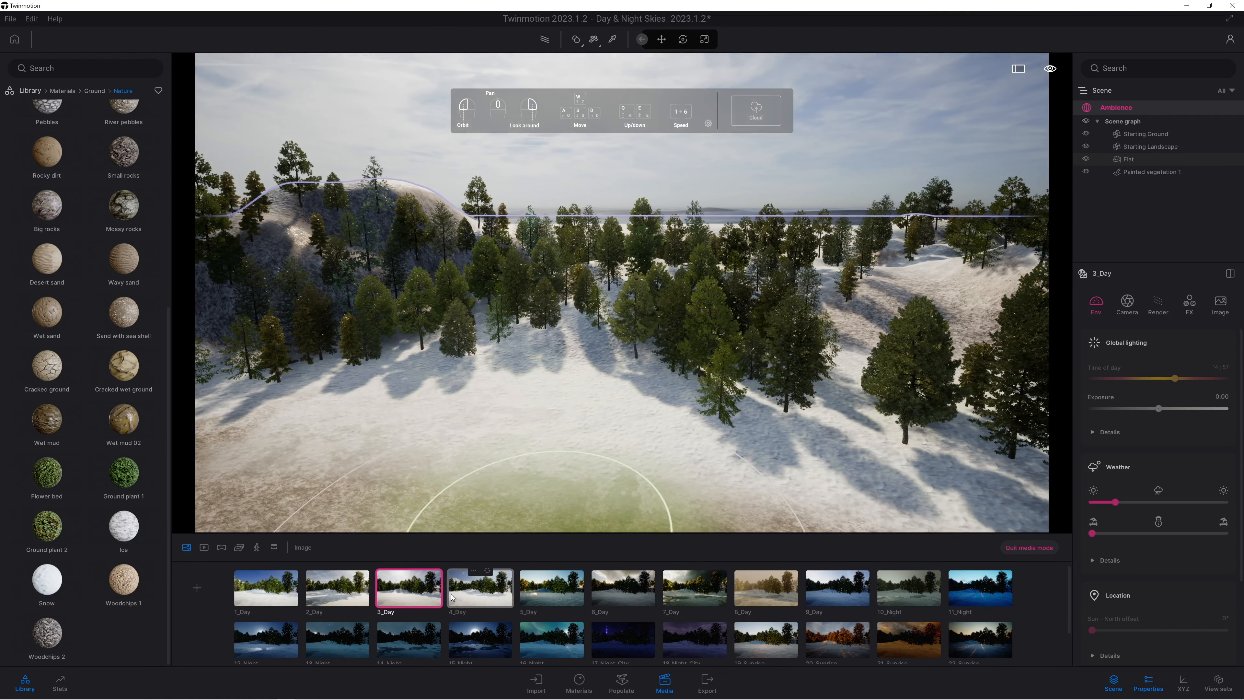
click(201, 587)
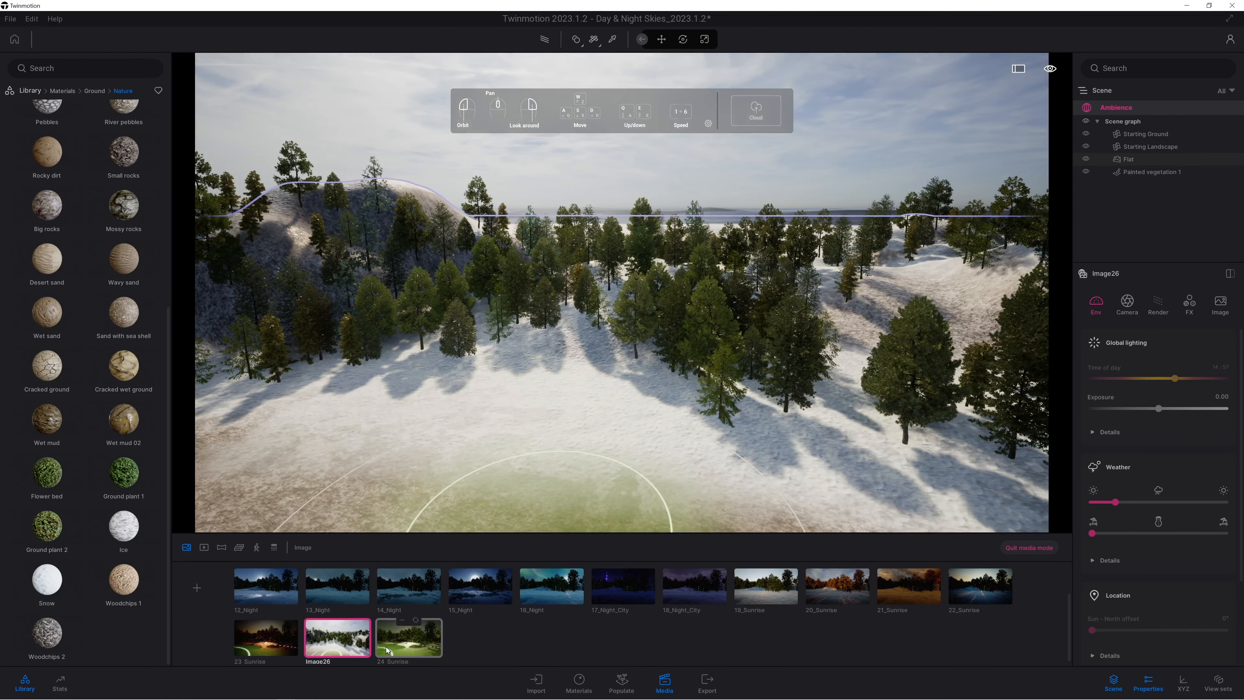
mouse_move(238, 586)
mouse_down()
mouse_move(234, 563)
mouse_move(233, 583)
mouse_up()
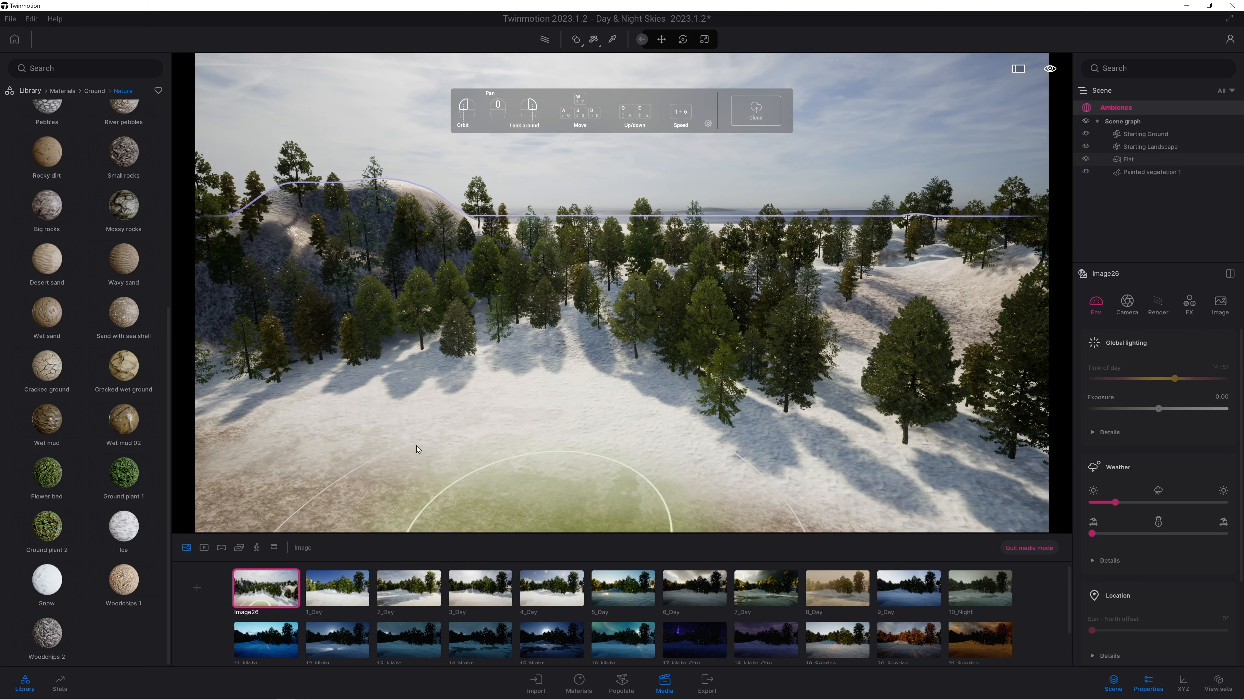
Set the new image's season to winter and shift its weather towards cloudy, framing the forest above the lakeshore.
right_drag(536, 446, 560, 424)
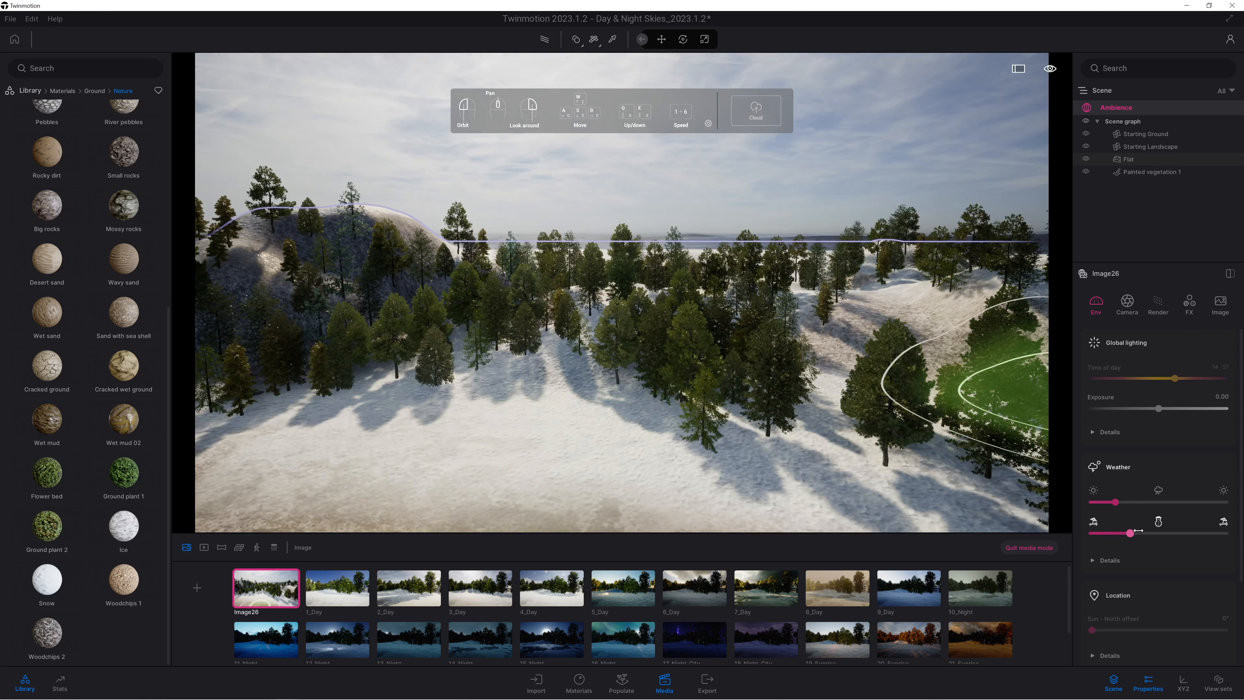
drag(1138, 530, 1158, 523)
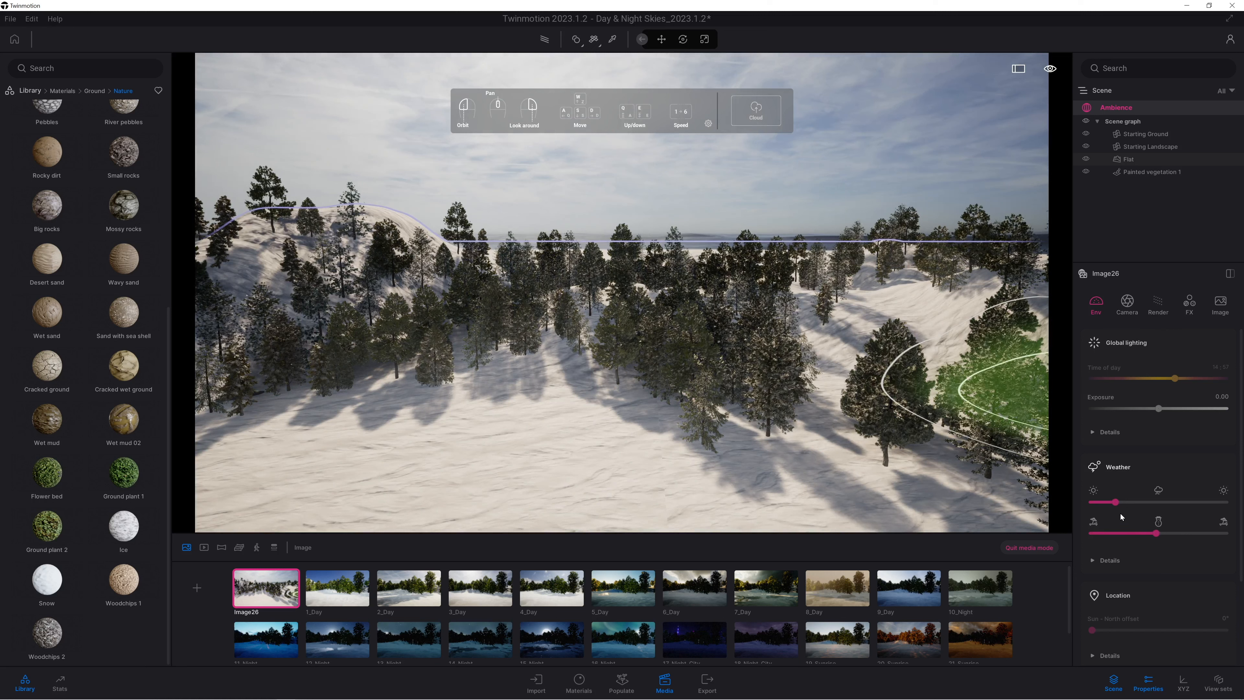
mouse_move(1137, 501)
mouse_down()
mouse_move(1191, 503)
mouse_move(1128, 509)
mouse_up()
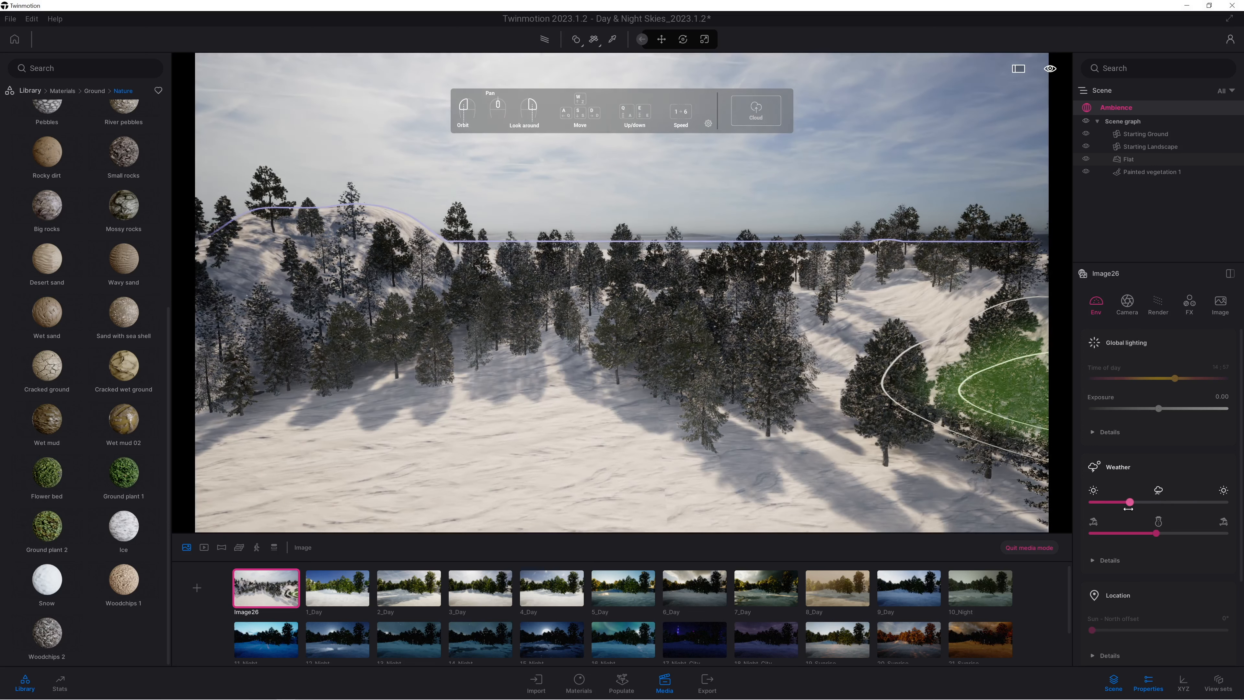
key(e)
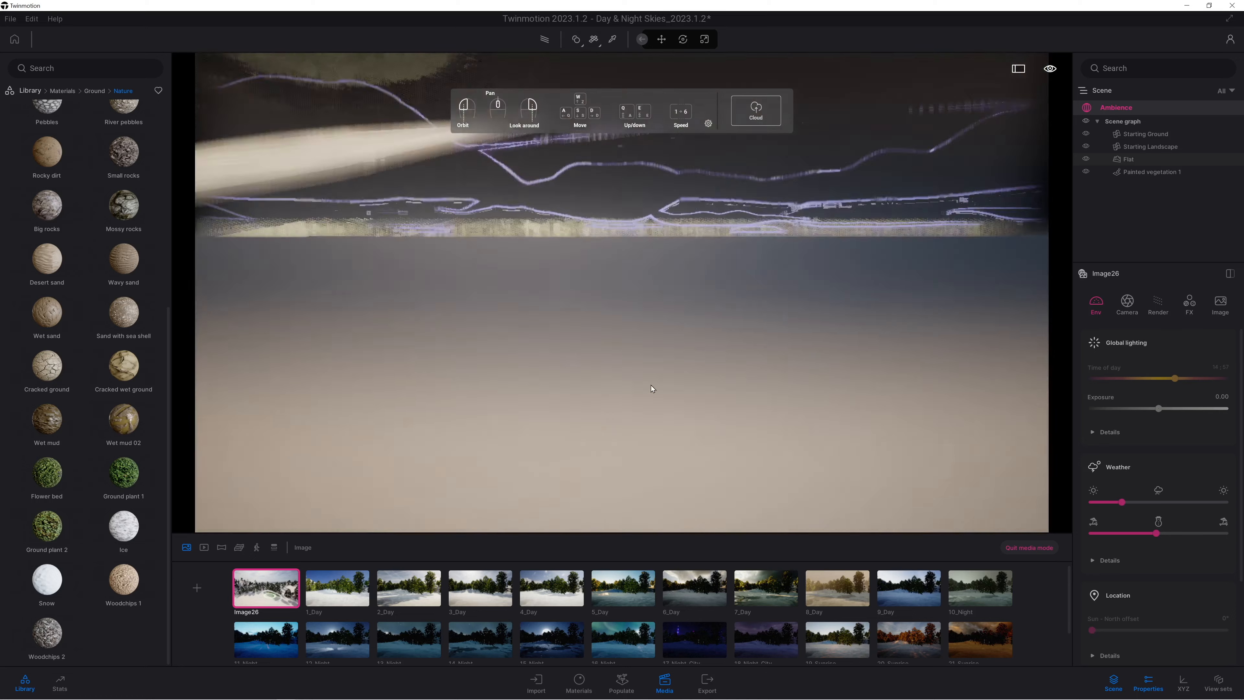
key(q)
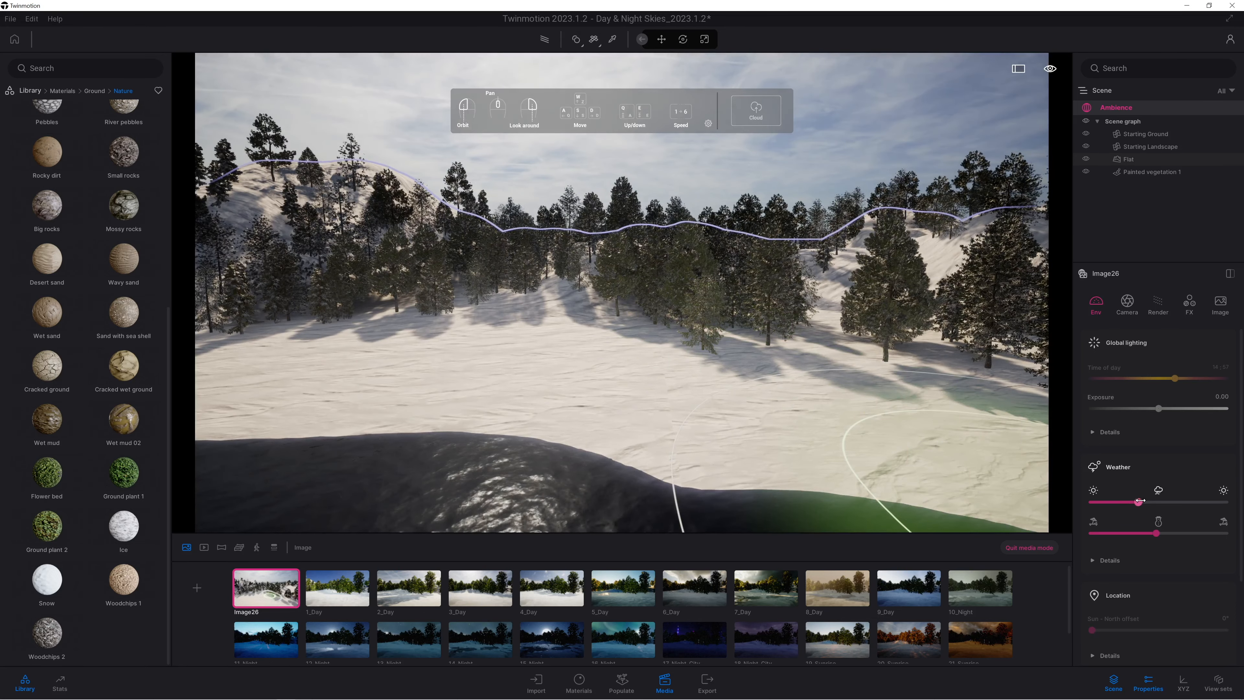
right_drag(975, 470, 965, 452)
Set the image's height fog to 43% and vegetation growth to 0.53 in the detailed weather settings.
click(1093, 560)
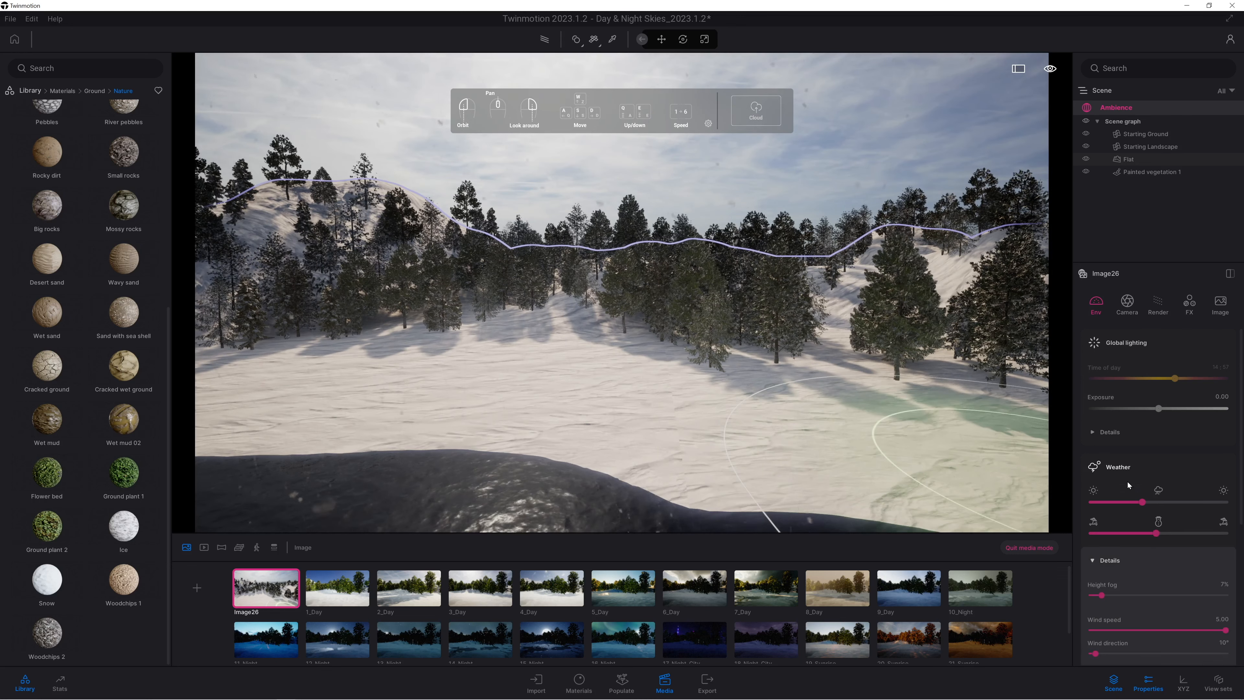
scroll(1127, 481, down, 2)
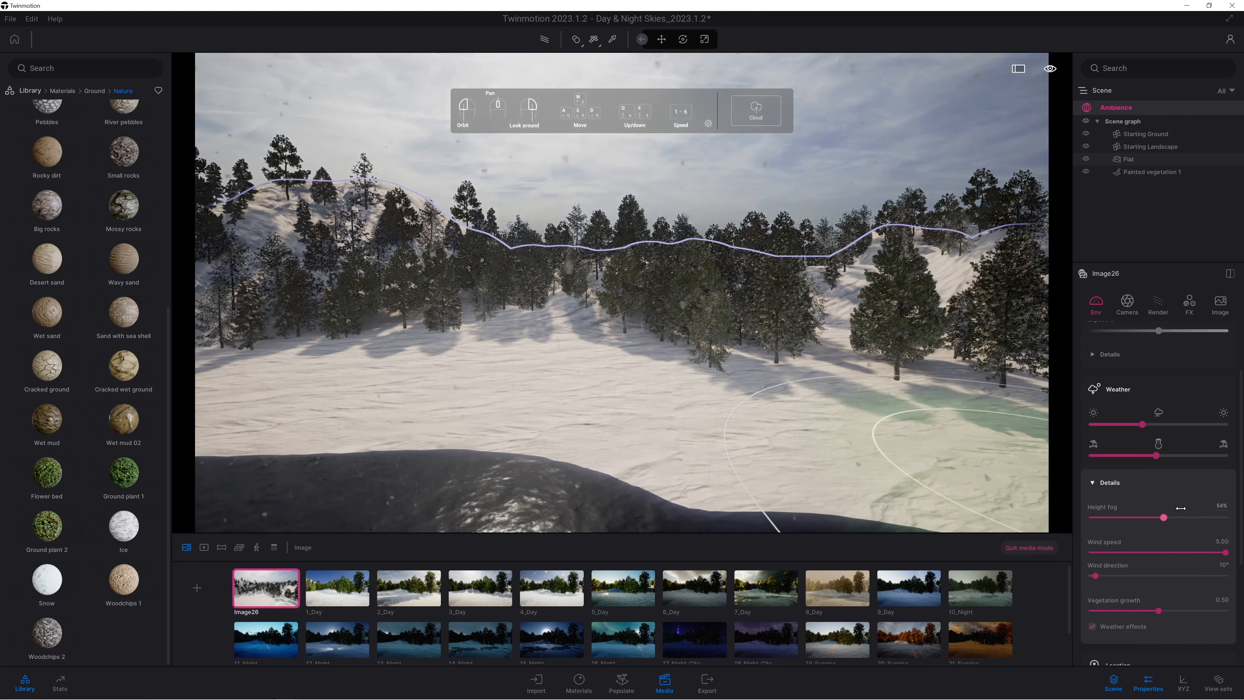
drag(1102, 518, 1144, 518)
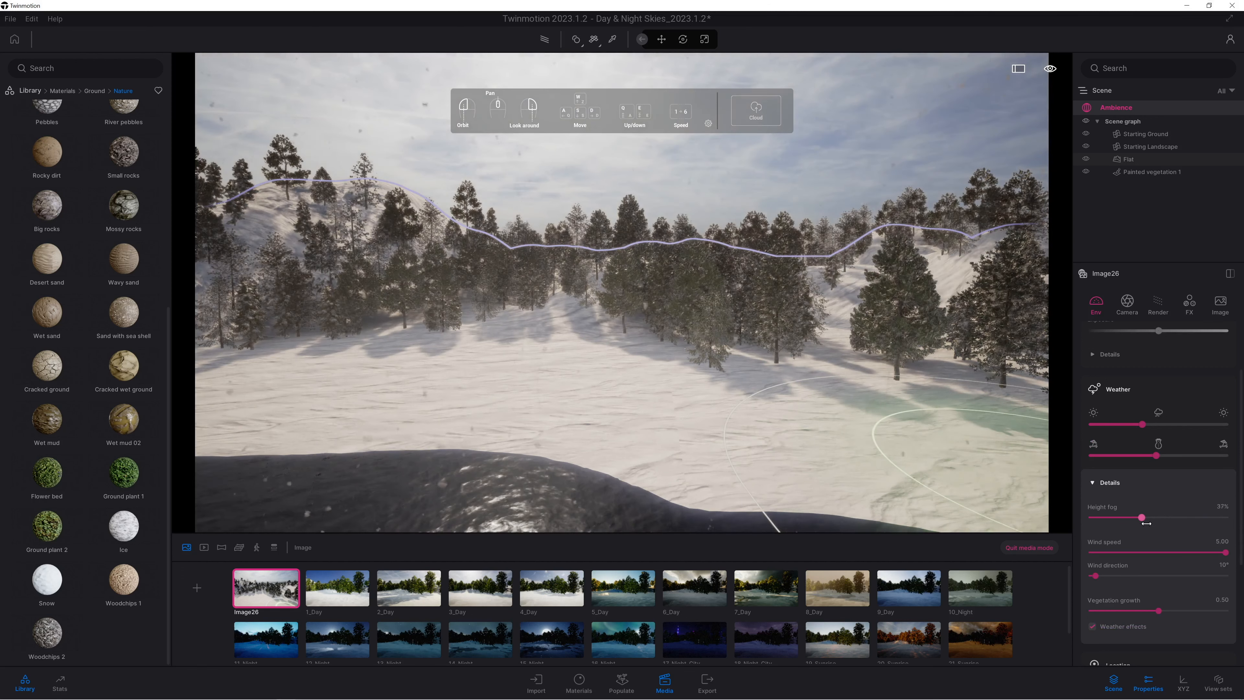
drag(1146, 523, 1150, 520)
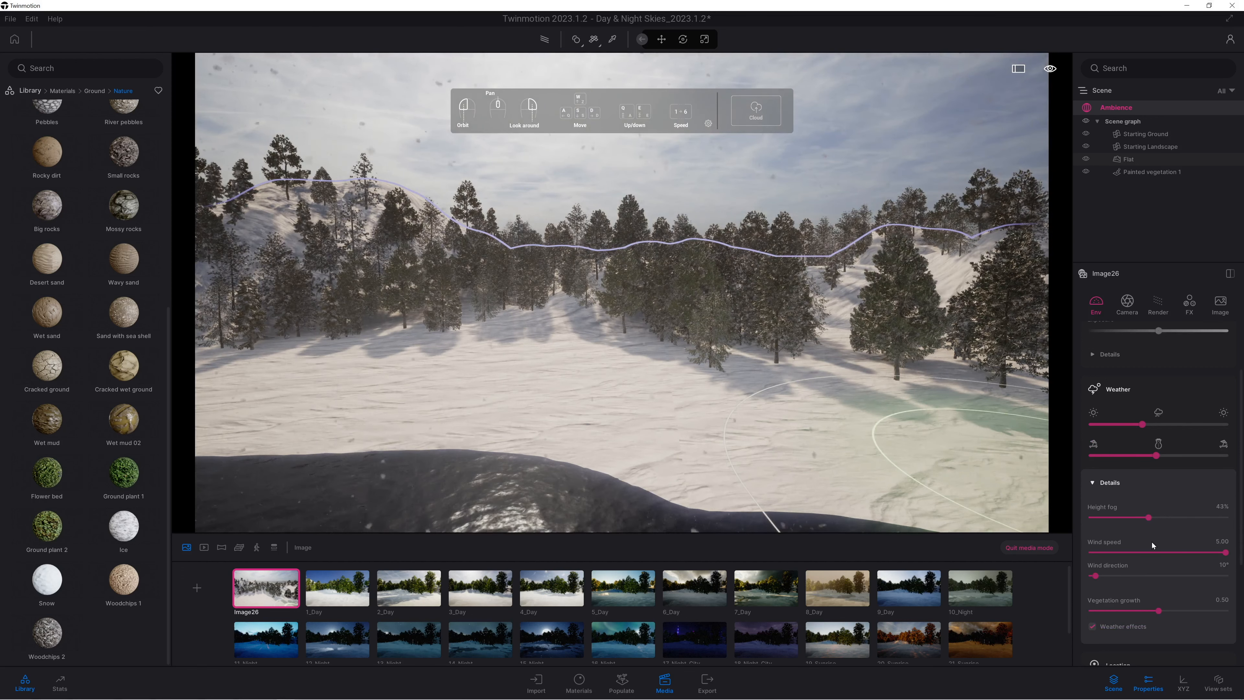
drag(1119, 613, 1158, 582)
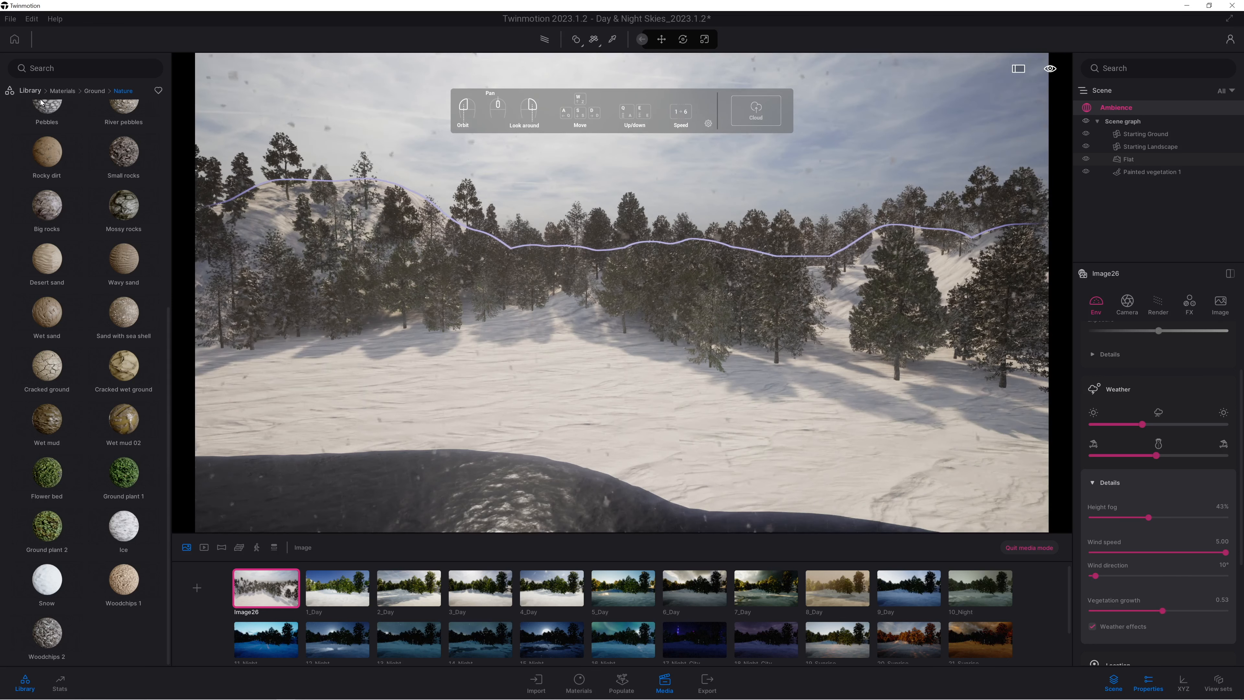
Search the Sketchfab library for wooden shack models, and replace that search with House.
click(30, 91)
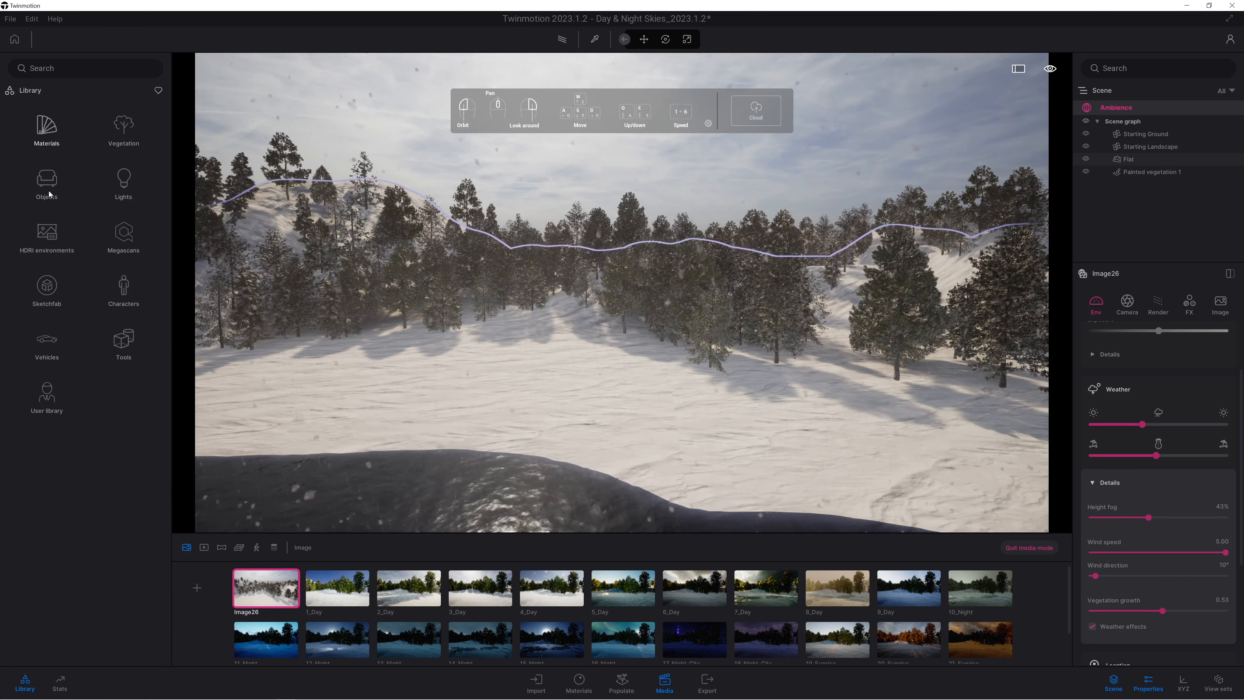
click(42, 304)
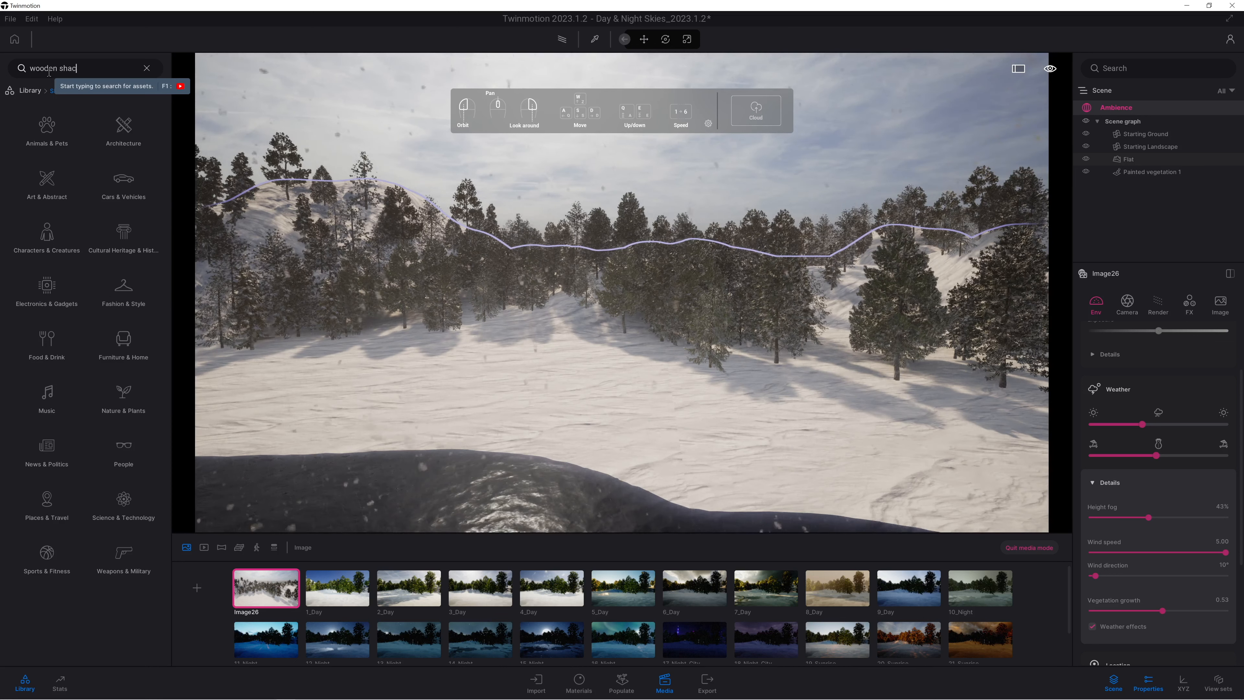
key(Return)
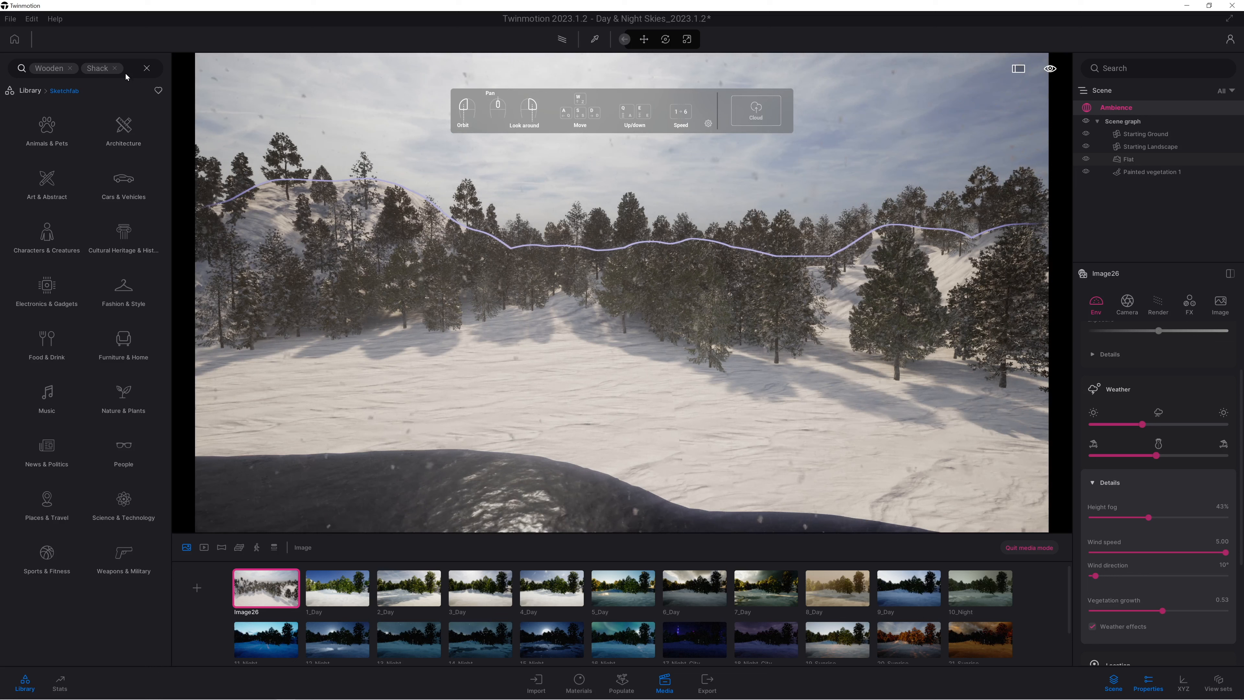
click(147, 68)
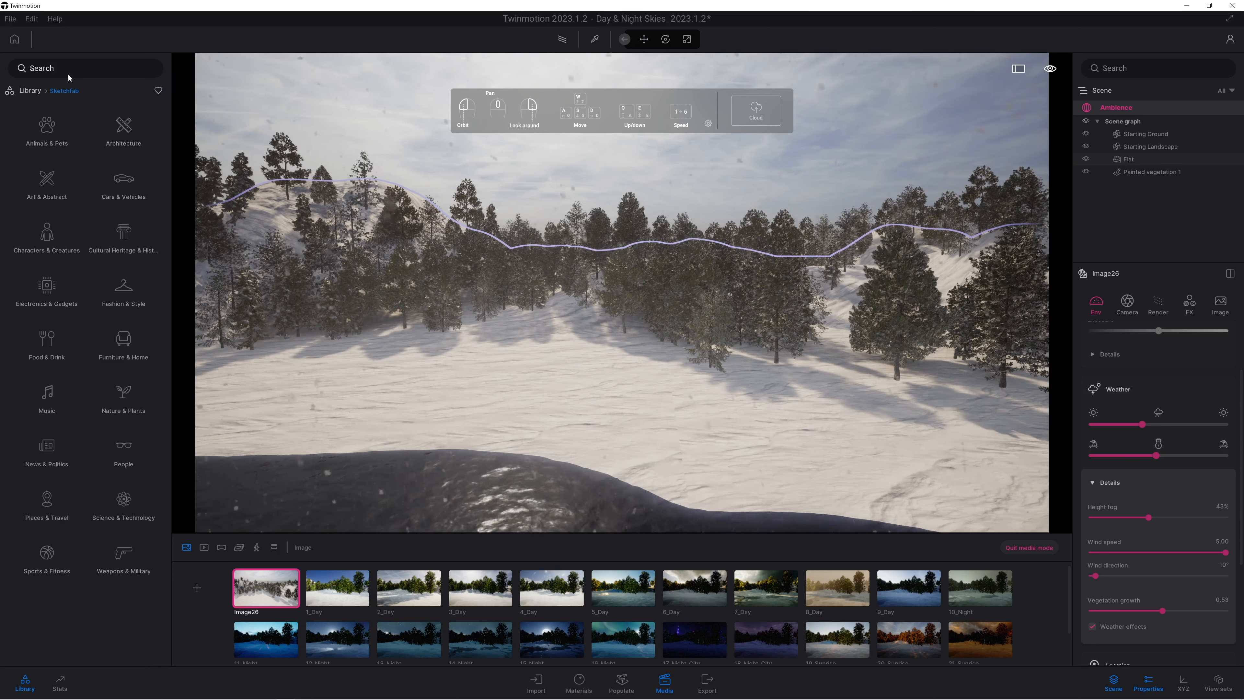
text(sha)
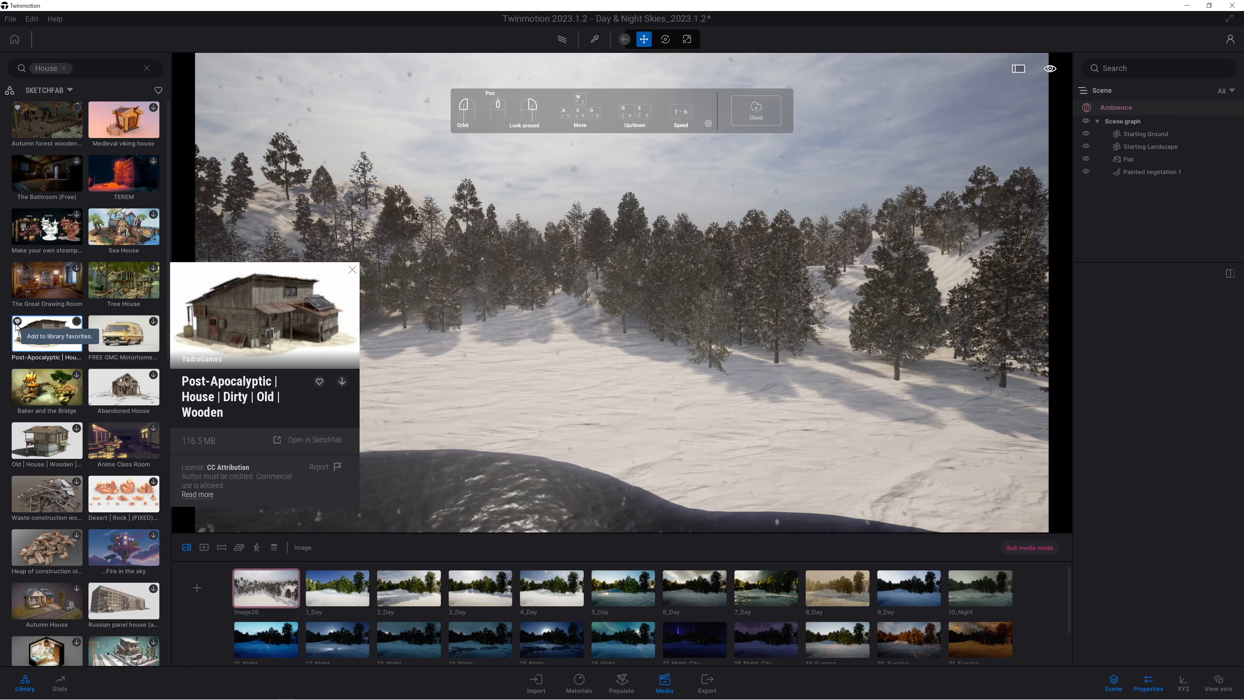
Add the Autumn forest wooden, Post-Apocalyptic House, Abandoned House and Low House Building models to the library favourites, and widen the library.
mouse_move(65, 125)
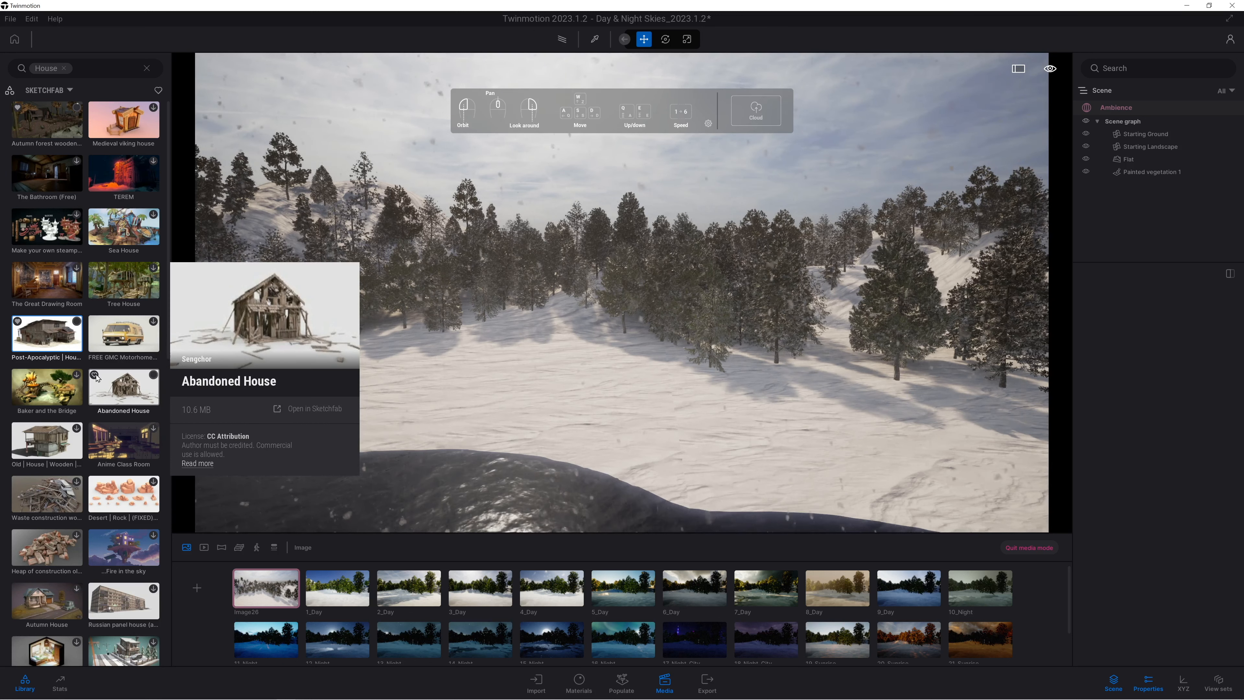
scroll(89, 450, down, 5)
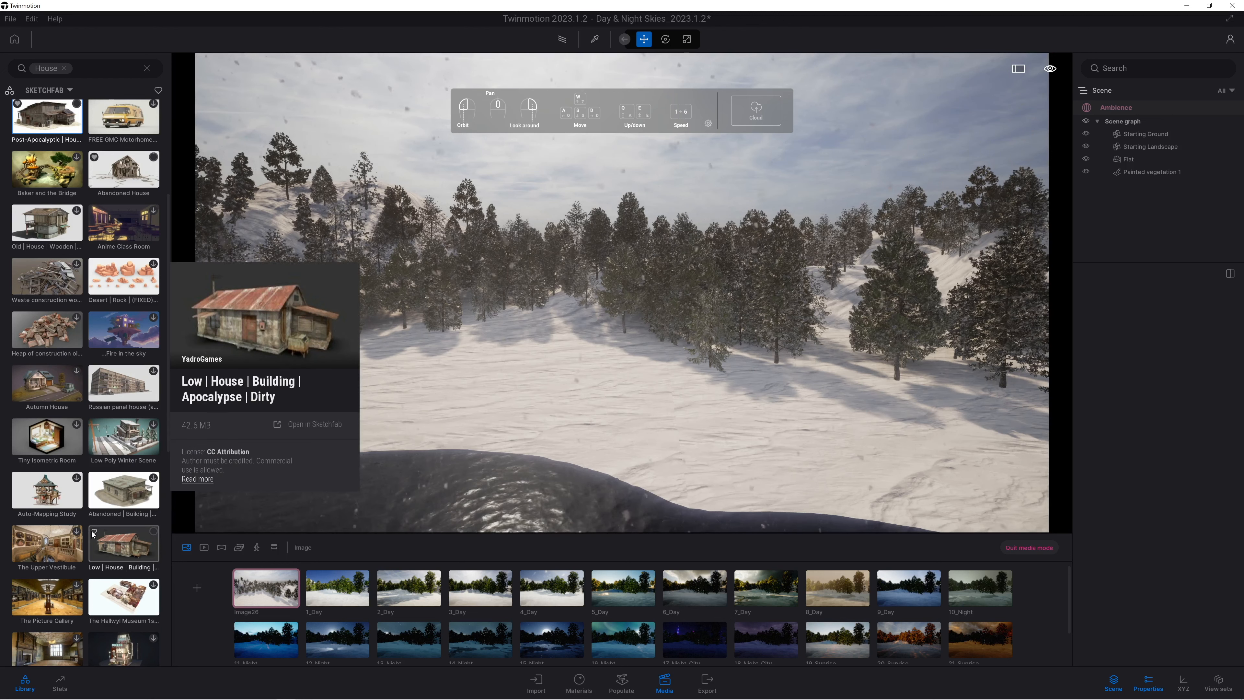
scroll(97, 524, down, 1)
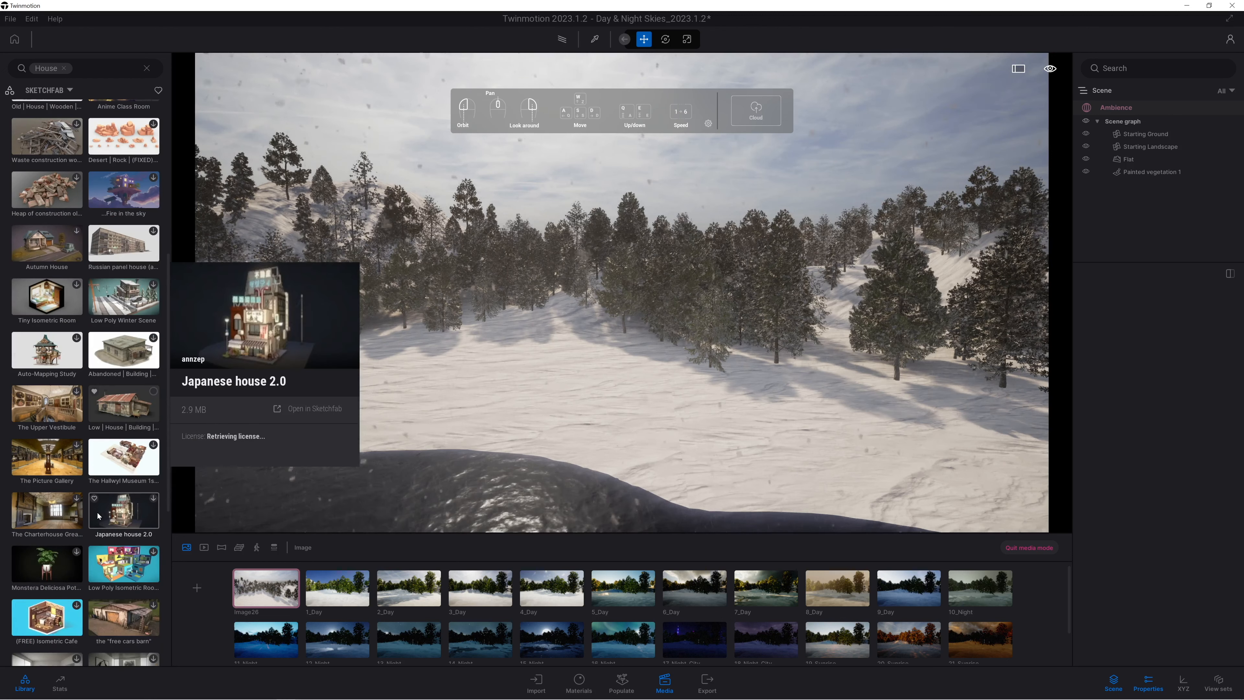
drag(171, 433, 320, 432)
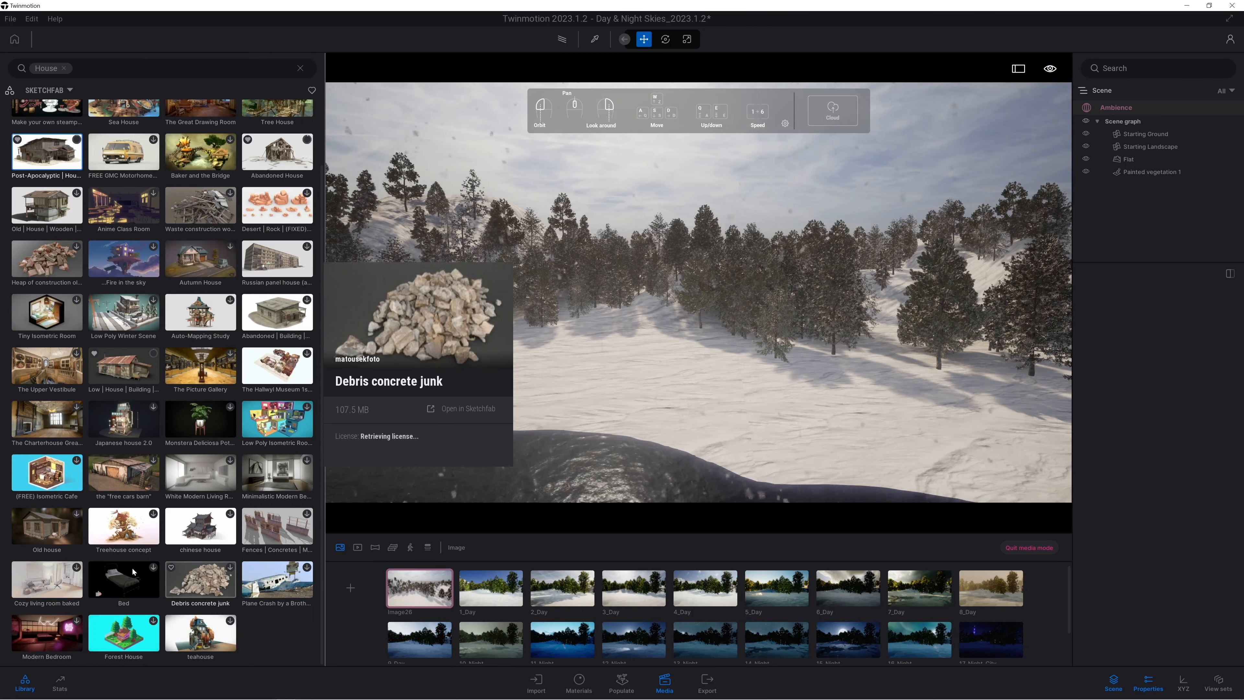
scroll(58, 501, up, 2)
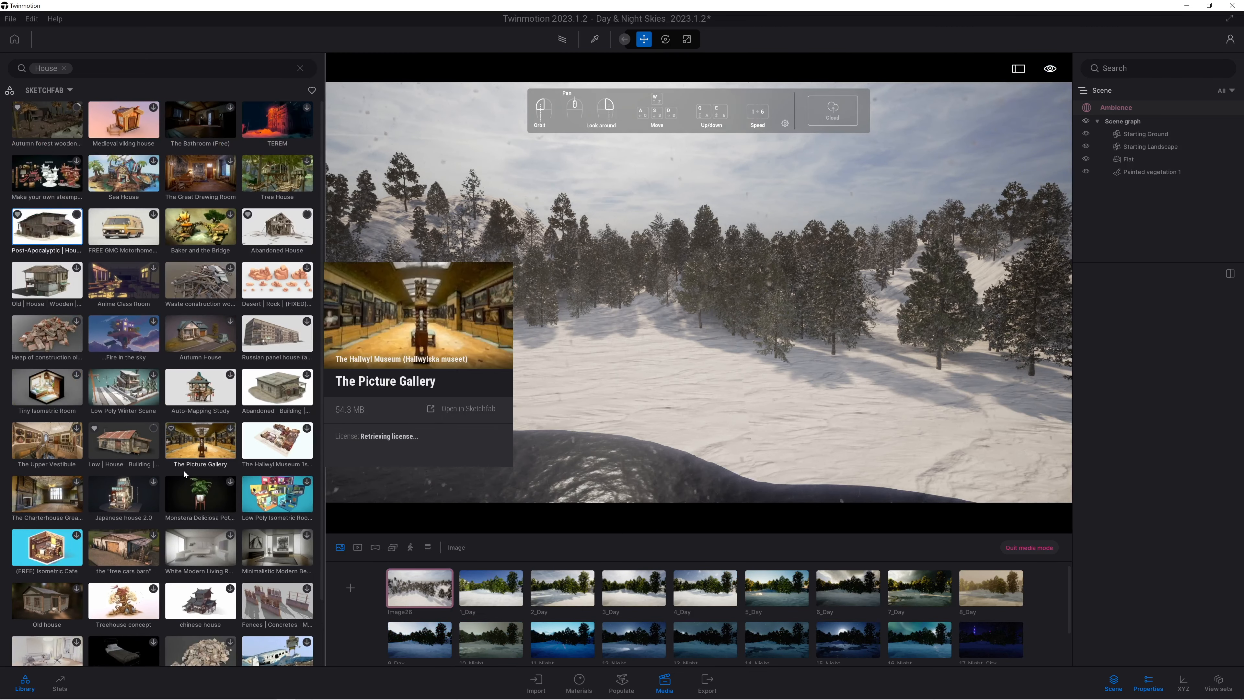
Limit the Sketchfab library to favourites and clear the House search to list all saved models.
click(312, 91)
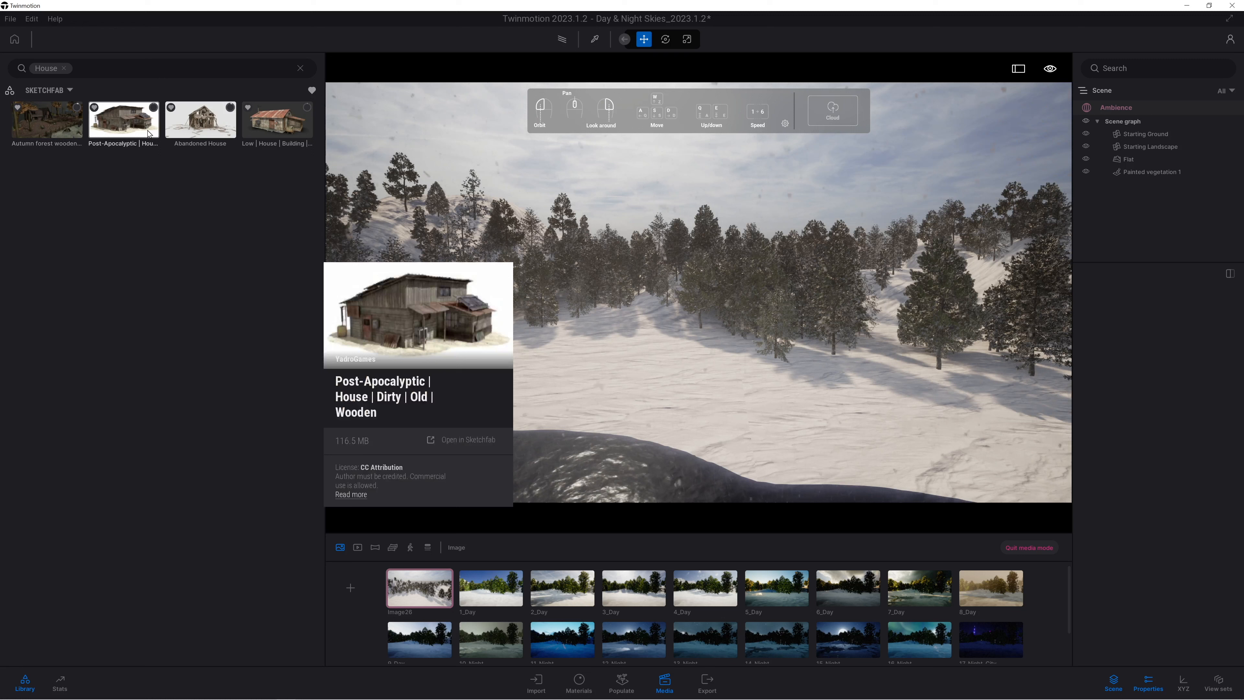
mouse_move(290, 141)
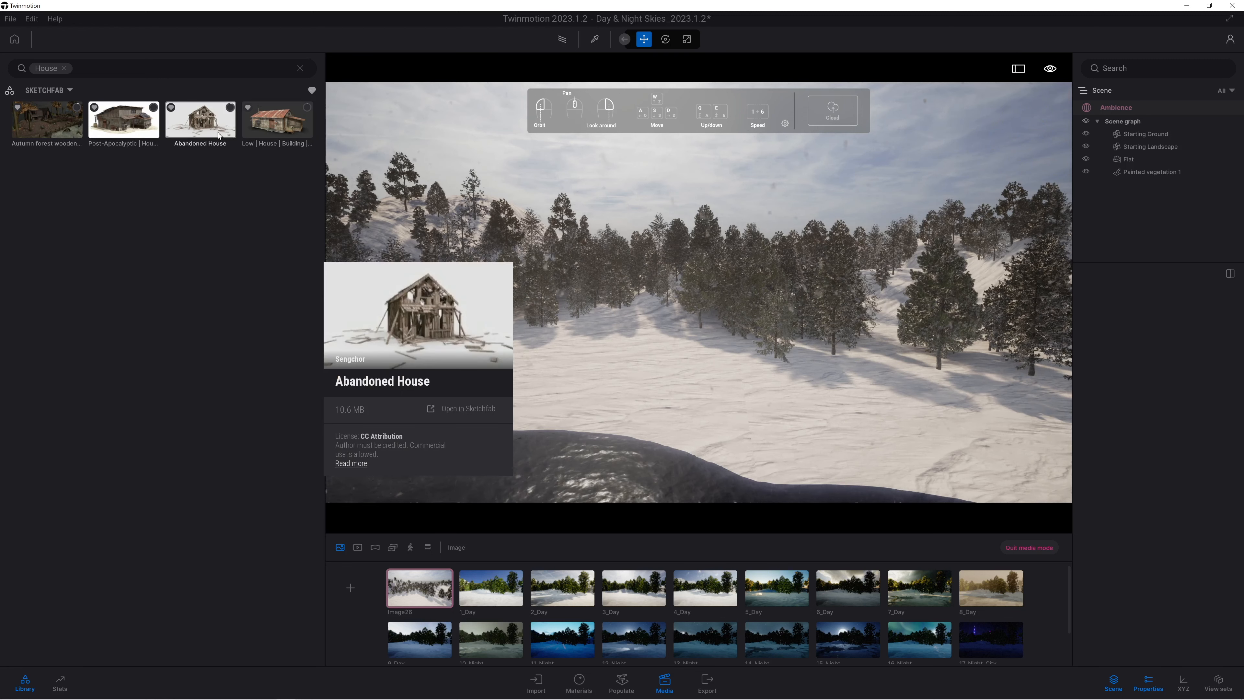
mouse_move(113, 125)
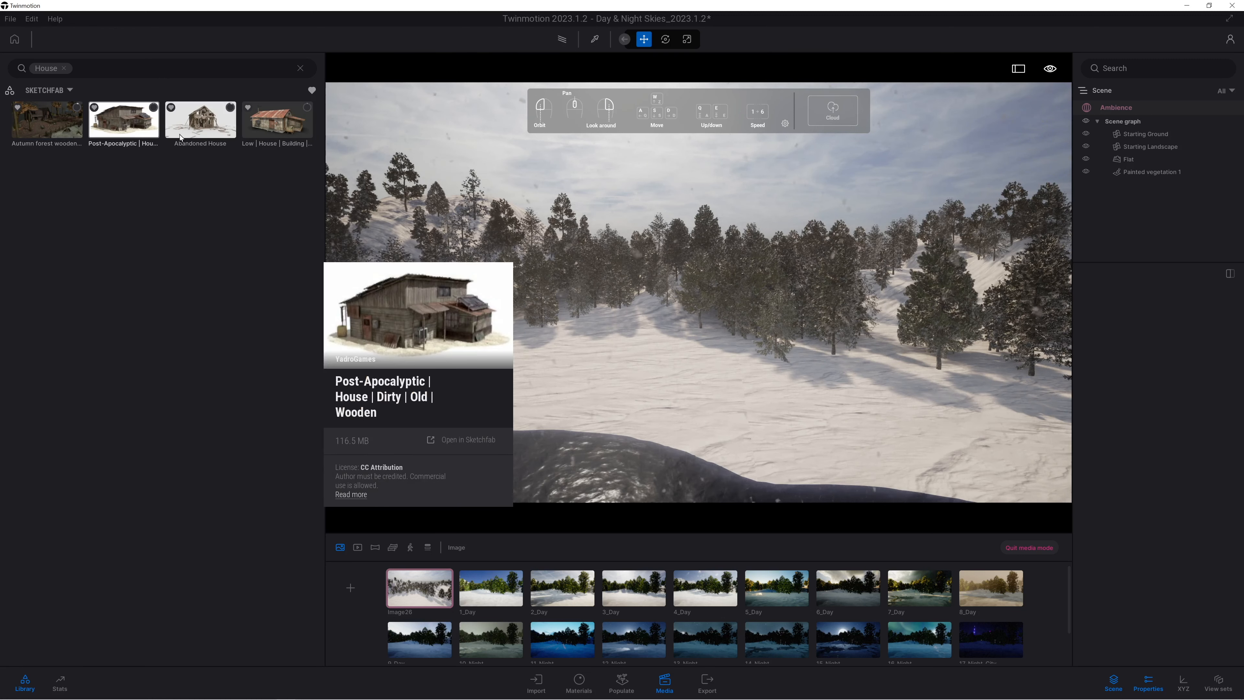
click(64, 68)
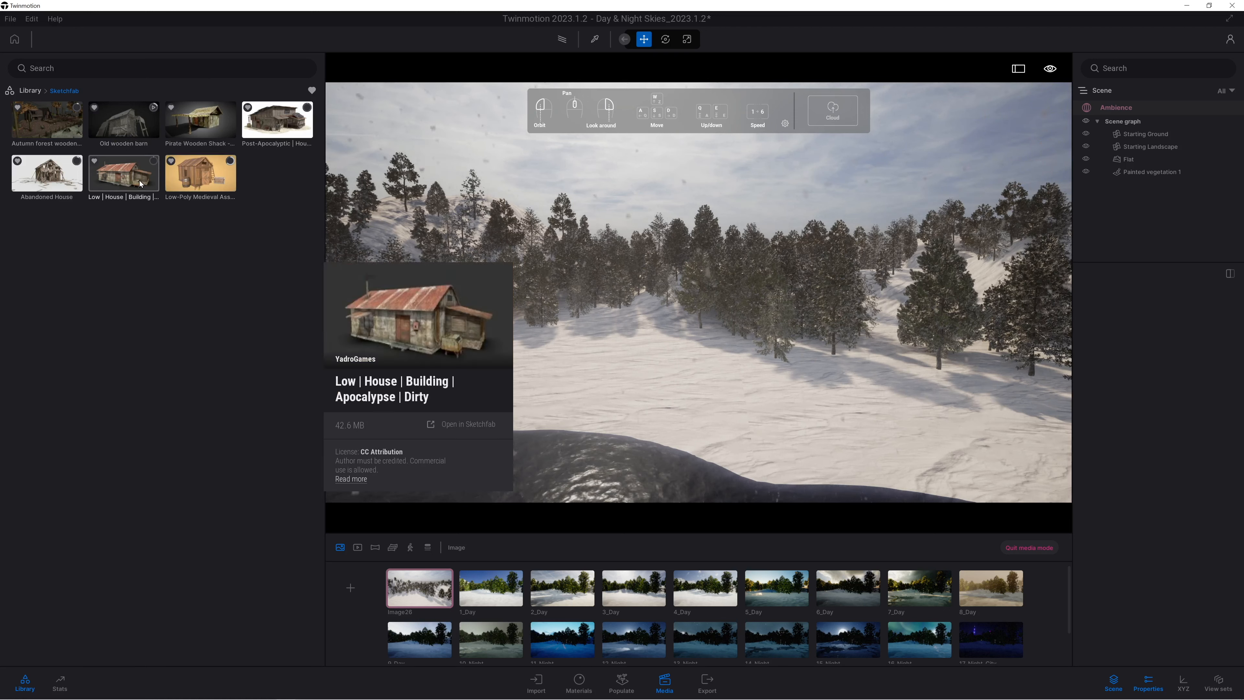
mouse_move(157, 132)
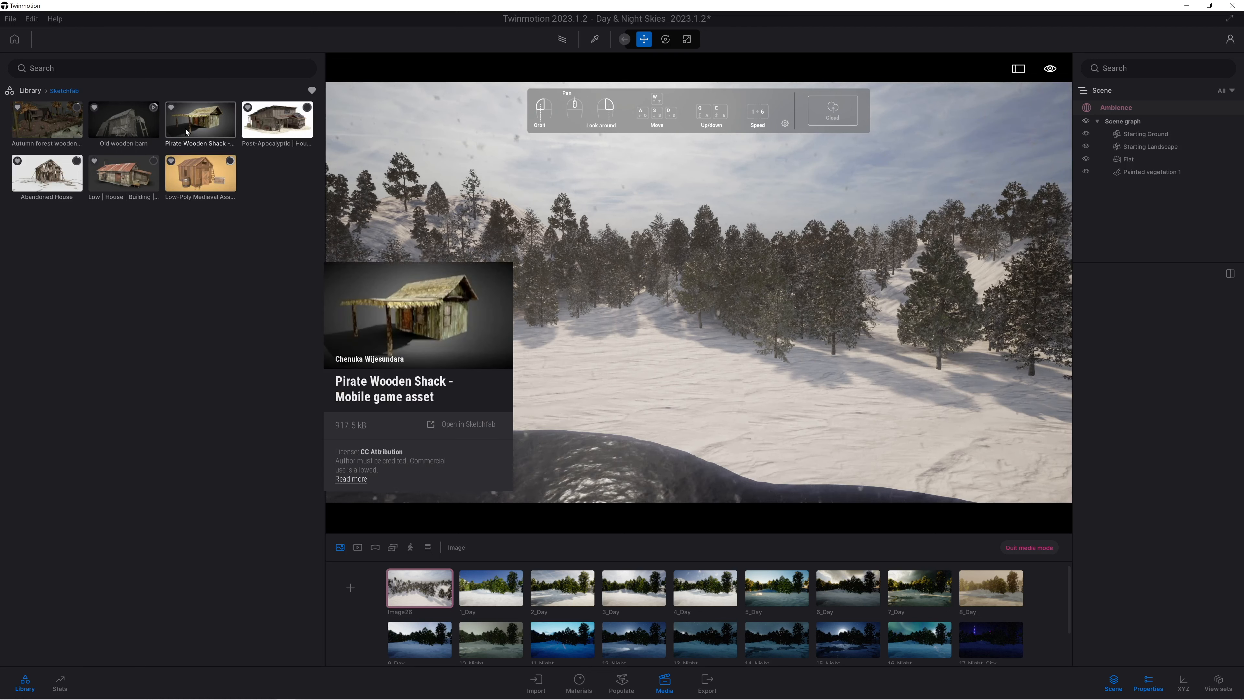
Place the Pirate Wooden Shack model on the snow in front of the forest and turn its gable end towards the camera.
drag(201, 120, 574, 315)
mouse_move(635, 342)
mouse_down()
mouse_move(687, 379)
mouse_move(629, 344)
mouse_move(637, 352)
mouse_up()
key(f)
right_drag(513, 420, 524, 420)
scroll(597, 381, down, 3)
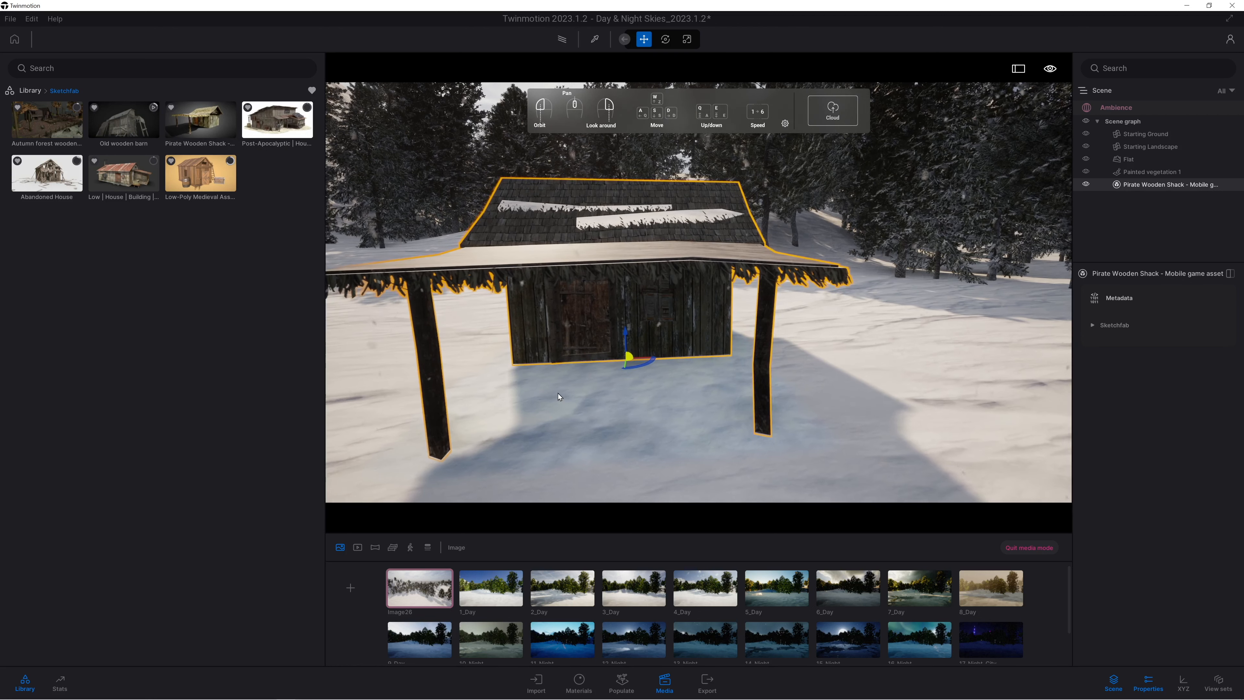
key(s)
key(a)
key(s)
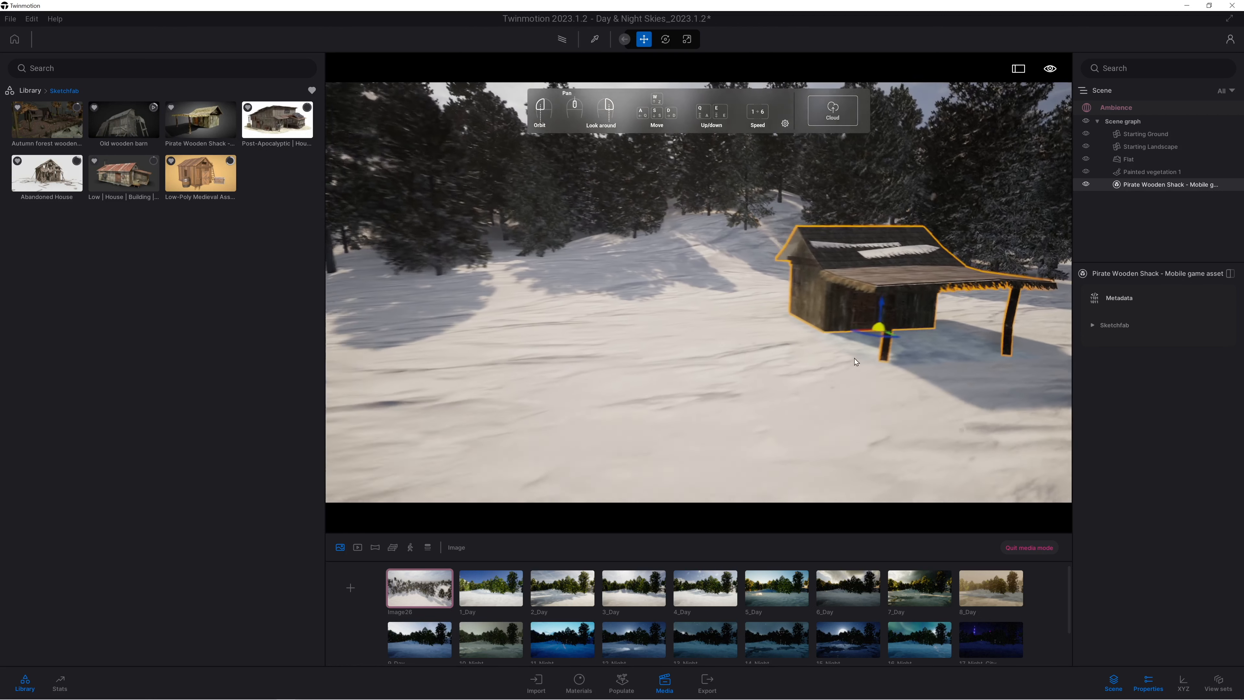
drag(874, 338, 757, 343)
right_drag(758, 344, 796, 348)
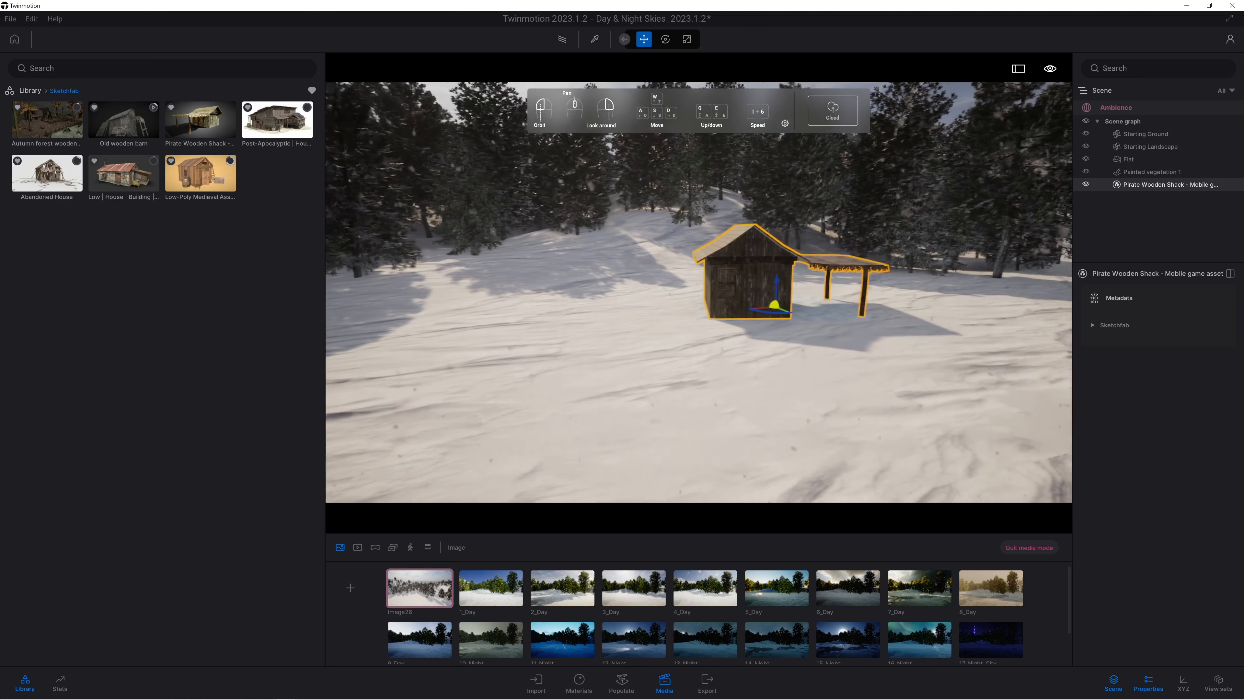
Return to the full list of favourites and place a Snow Pile on the ground in front of the wooden shack.
click(29, 93)
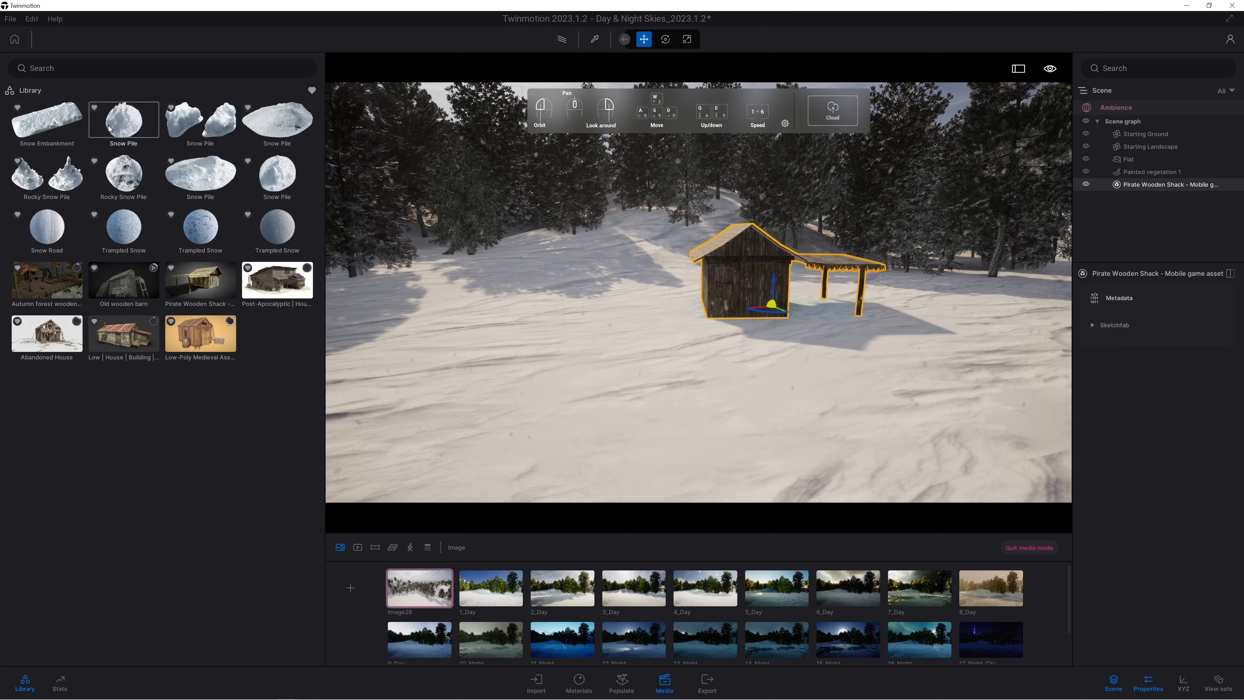
drag(203, 181, 678, 335)
right_drag(780, 358, 753, 362)
key(d)
key(w)
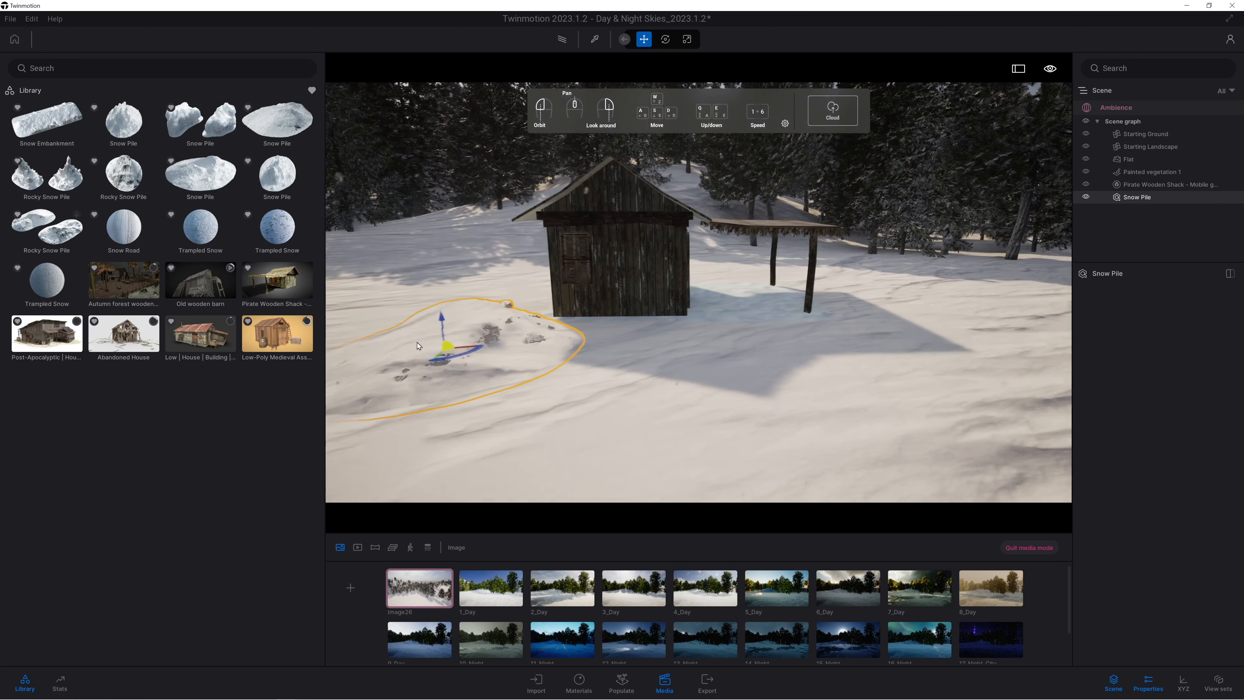
Copy the snow pile as one instance about 8 m away, beside the shack's canopy, and rotate the copy.
shift+drag(447, 349, 929, 355)
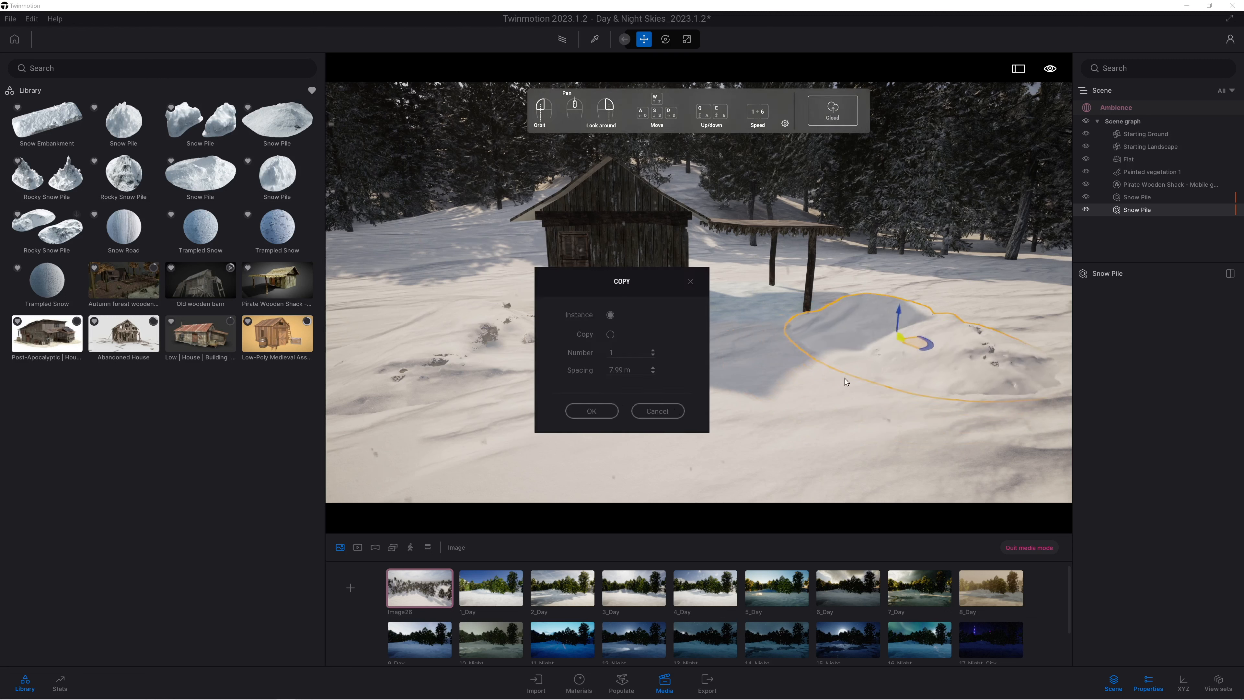
click(591, 411)
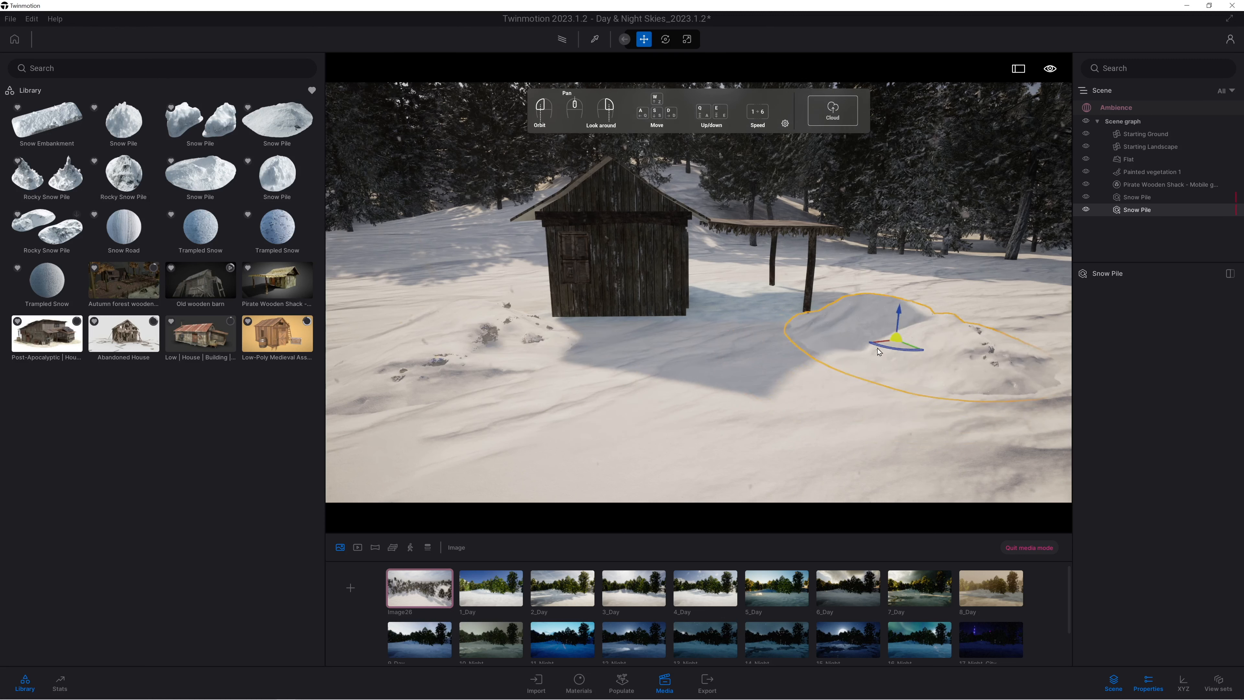
drag(880, 350, 887, 348)
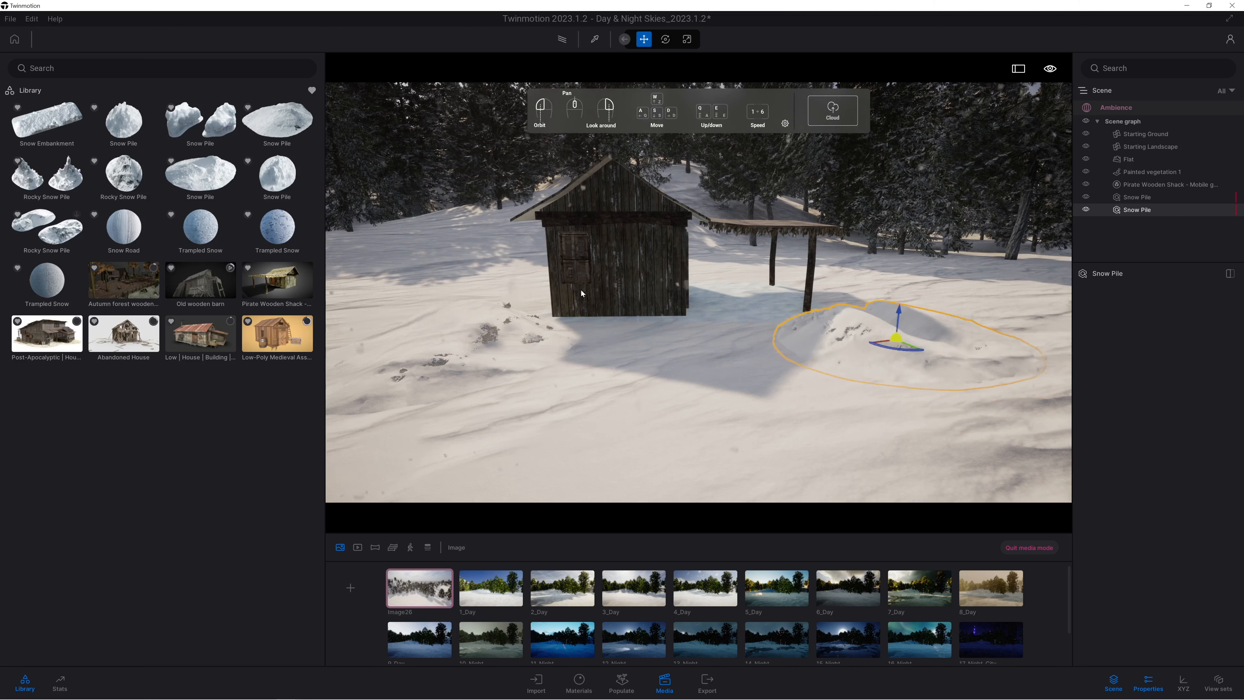
Scatter more Snow Pile assets against the shack's wall and over the open snow on both sides of it.
drag(190, 185, 674, 385)
key(s)
key(a)
right_drag(674, 385, 641, 375)
click(557, 361)
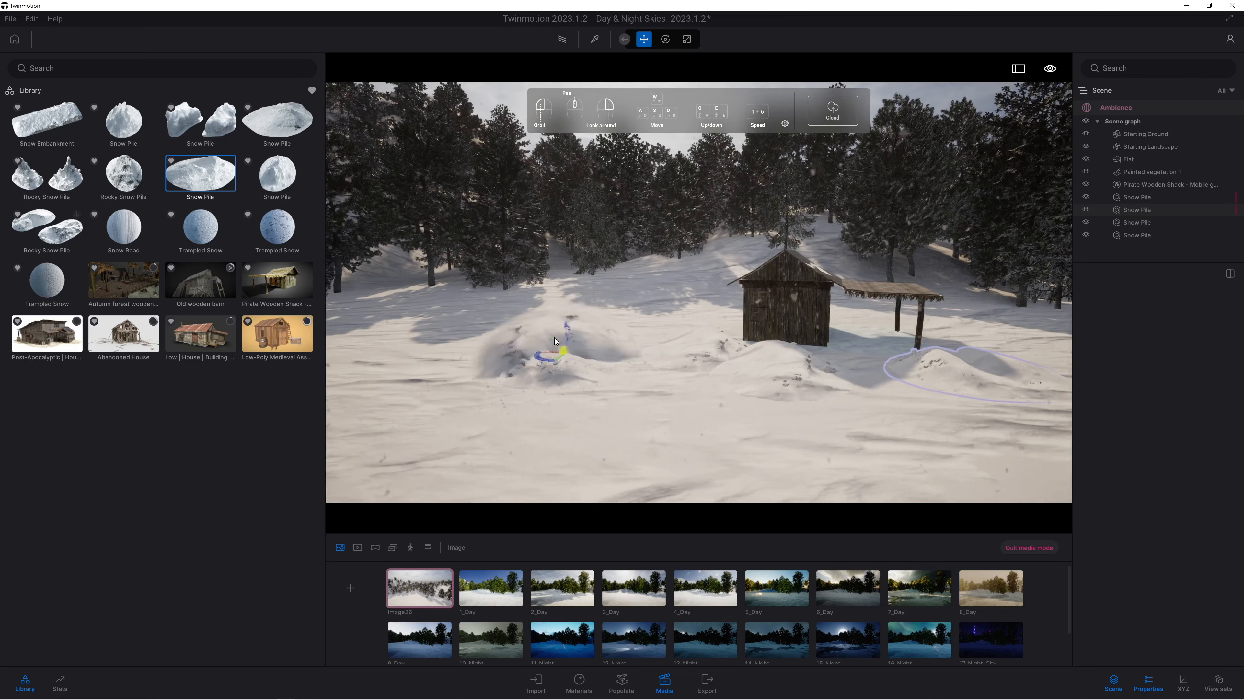
click(440, 365)
right_drag(625, 387, 710, 377)
key(w)
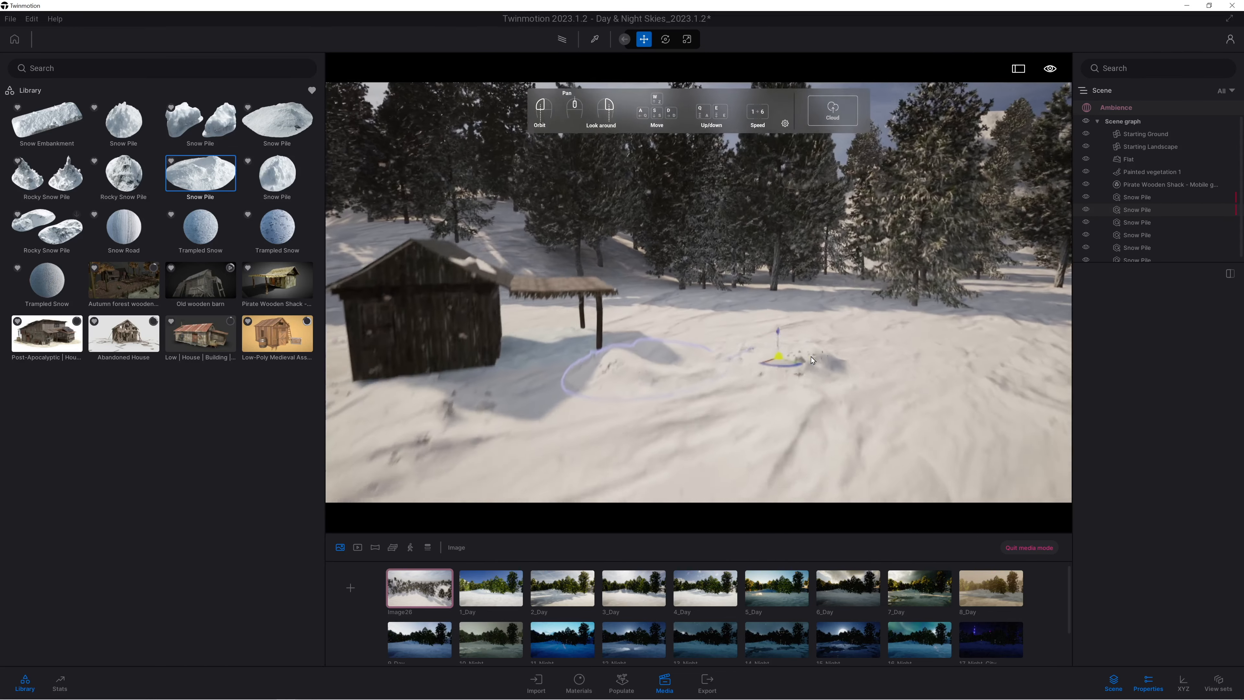
key(q)
click(666, 424)
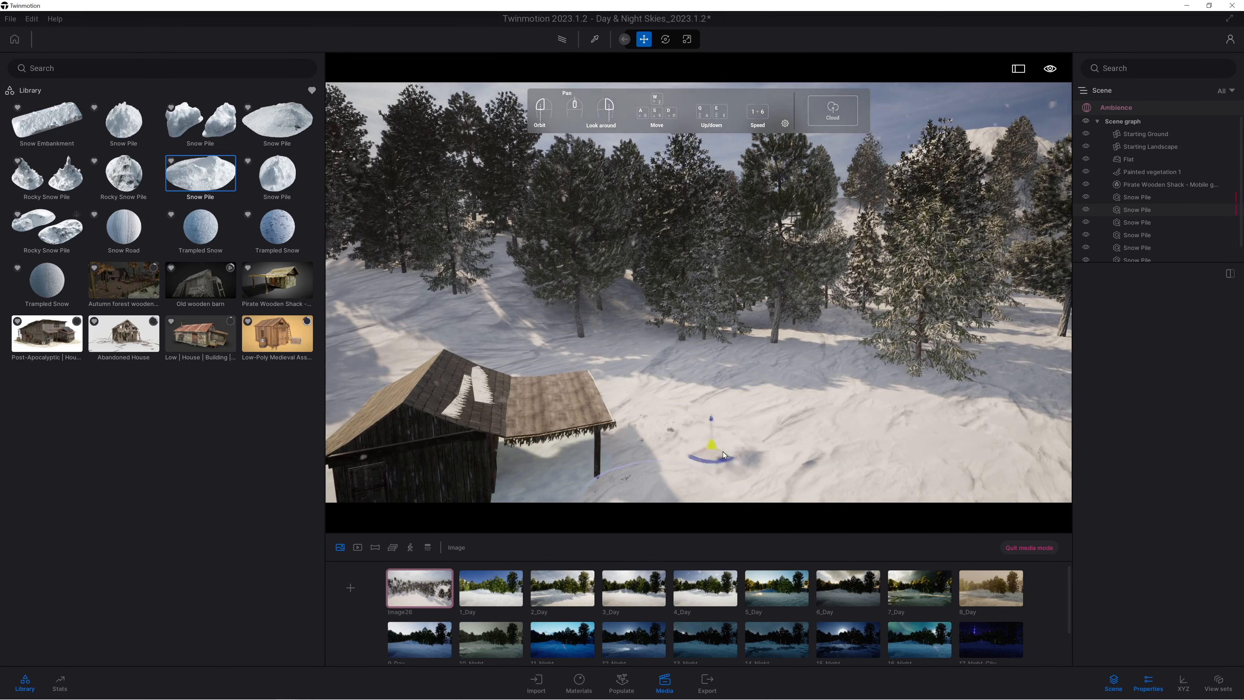
Pick another Snow Pile variant for placement and frame the shack near ground level with the forest behind it.
click(269, 132)
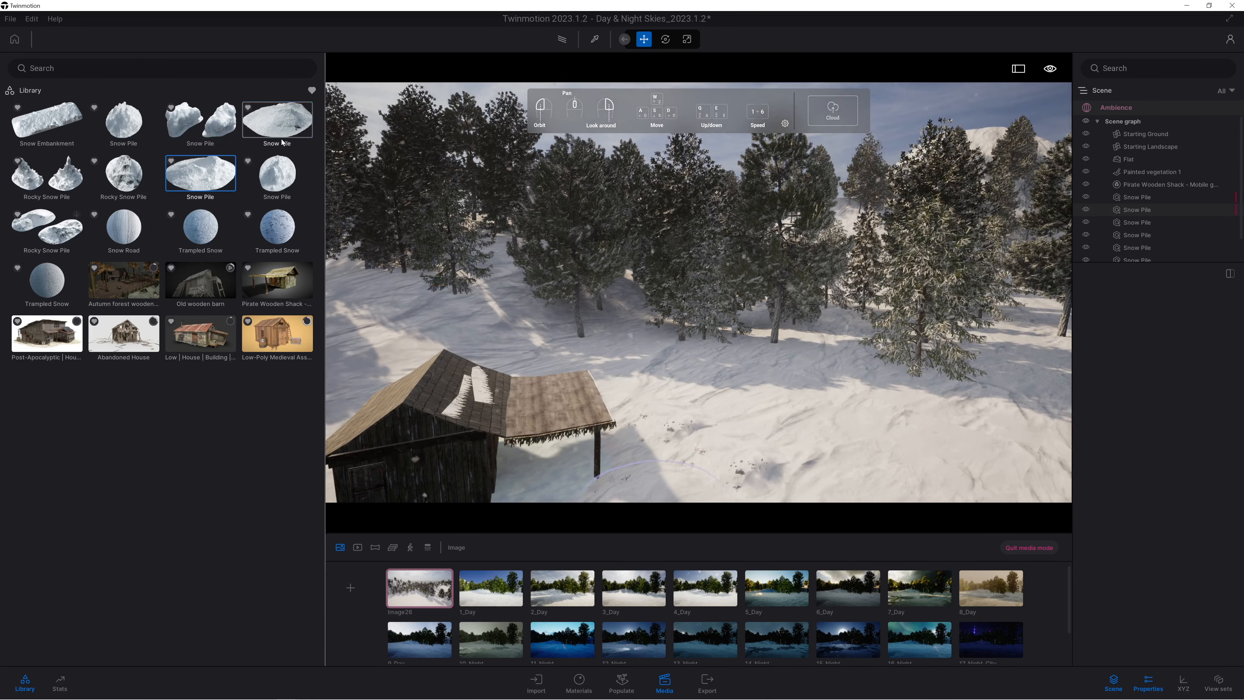
key(s)
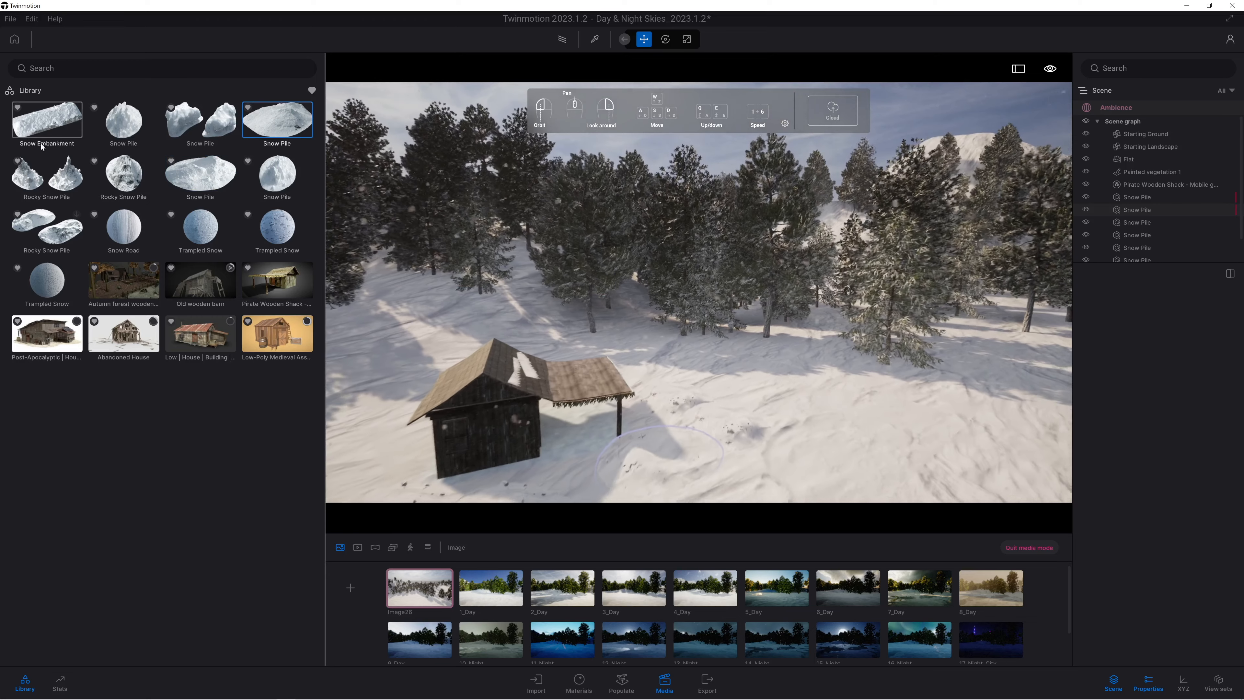
key(s)
right_drag(656, 399, 555, 410)
key(q)
key(q)
right_drag(744, 294, 790, 182)
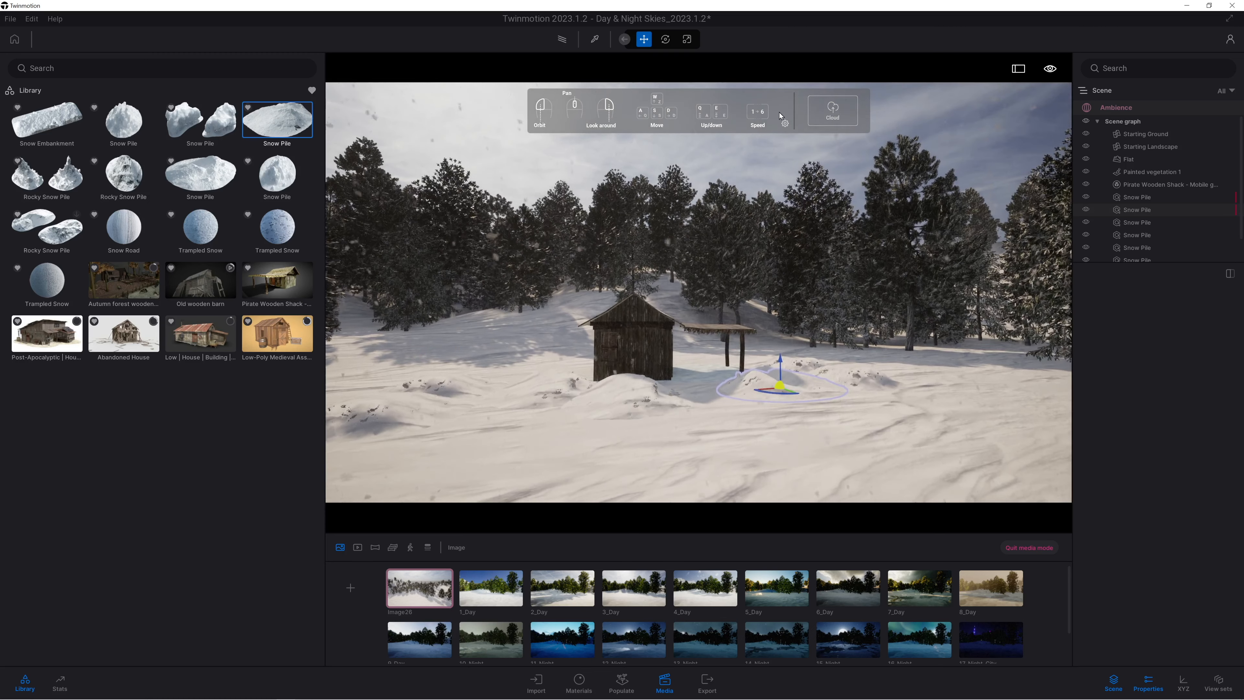
click(709, 357)
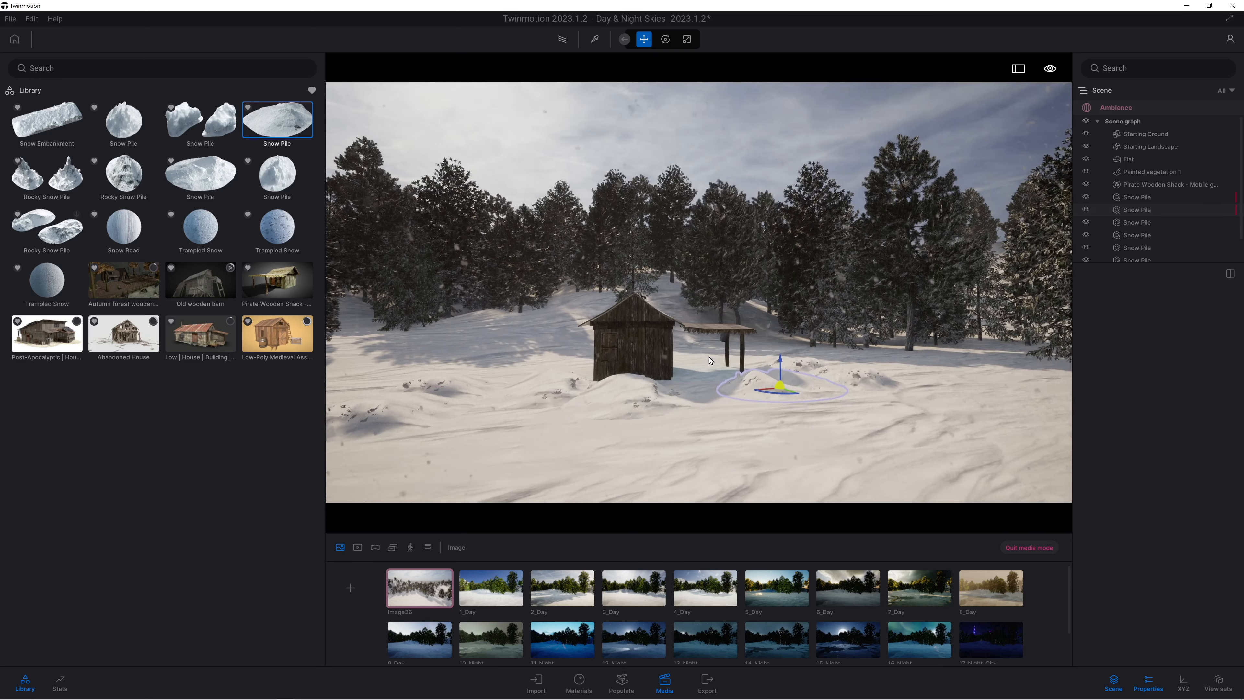
Narrow the library and place a second Pirate Wooden Shack on the snow near the first one.
drag(325, 307, 172, 307)
mouse_move(122, 500)
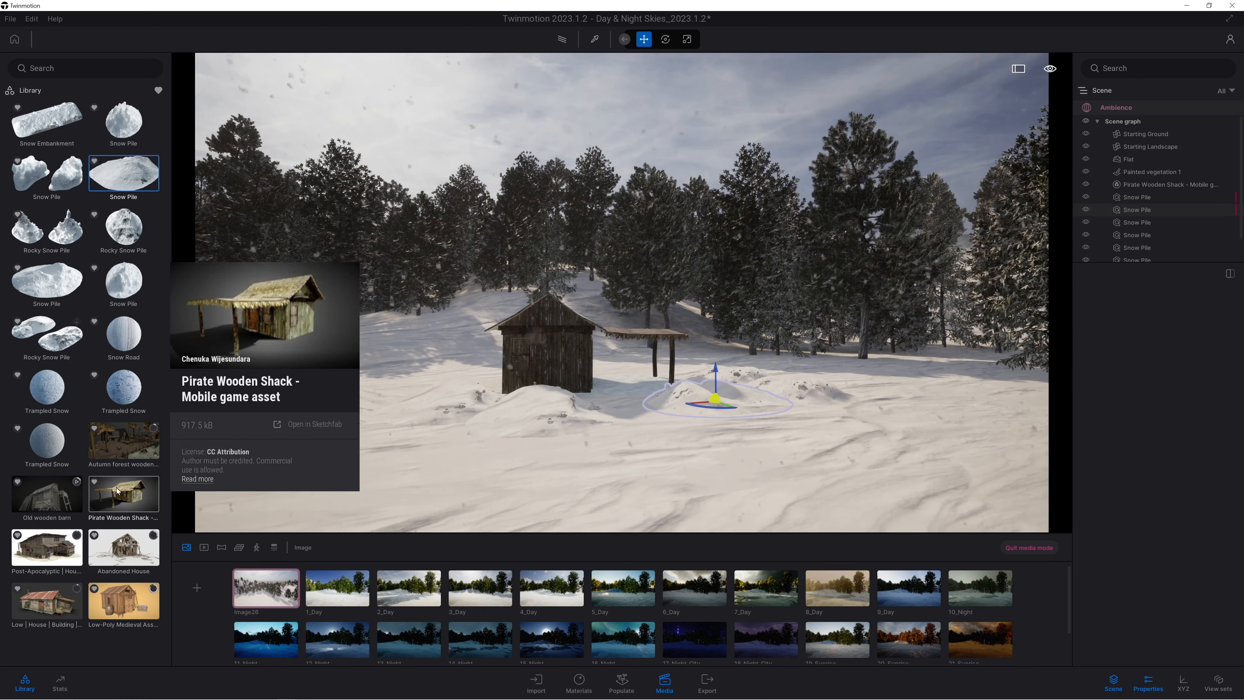
drag(122, 500, 1032, 438)
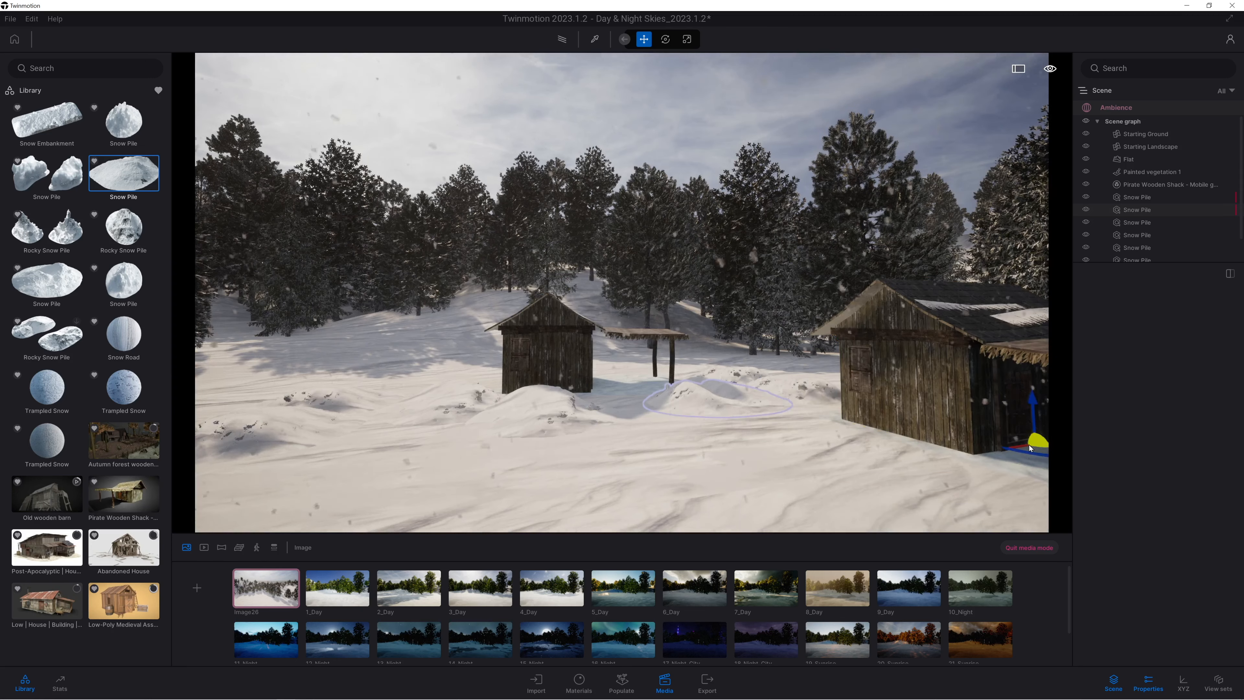
right_drag(593, 365, 721, 417)
scroll(721, 416, down, 4)
scroll(721, 416, down, 6)
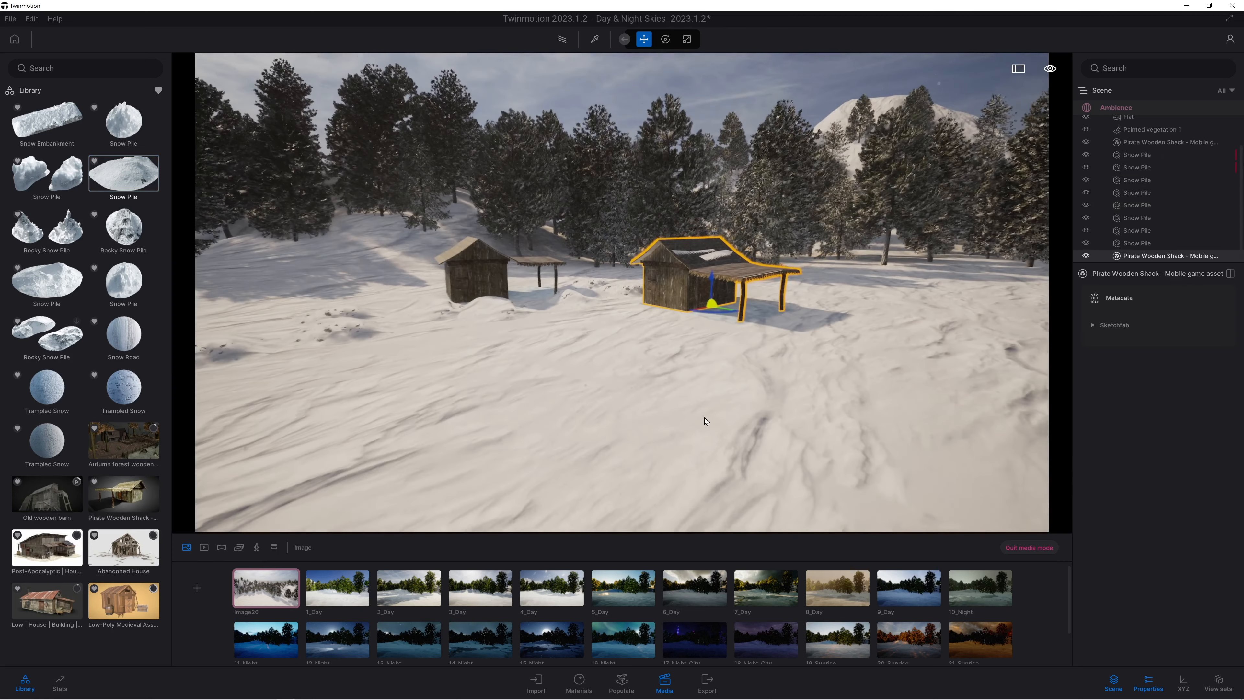
Move the second shack farther along the lakeshore, close to the edge of the trees.
key(s)
right_drag(779, 293, 645, 341)
drag(645, 347, 938, 329)
right_drag(937, 329, 992, 326)
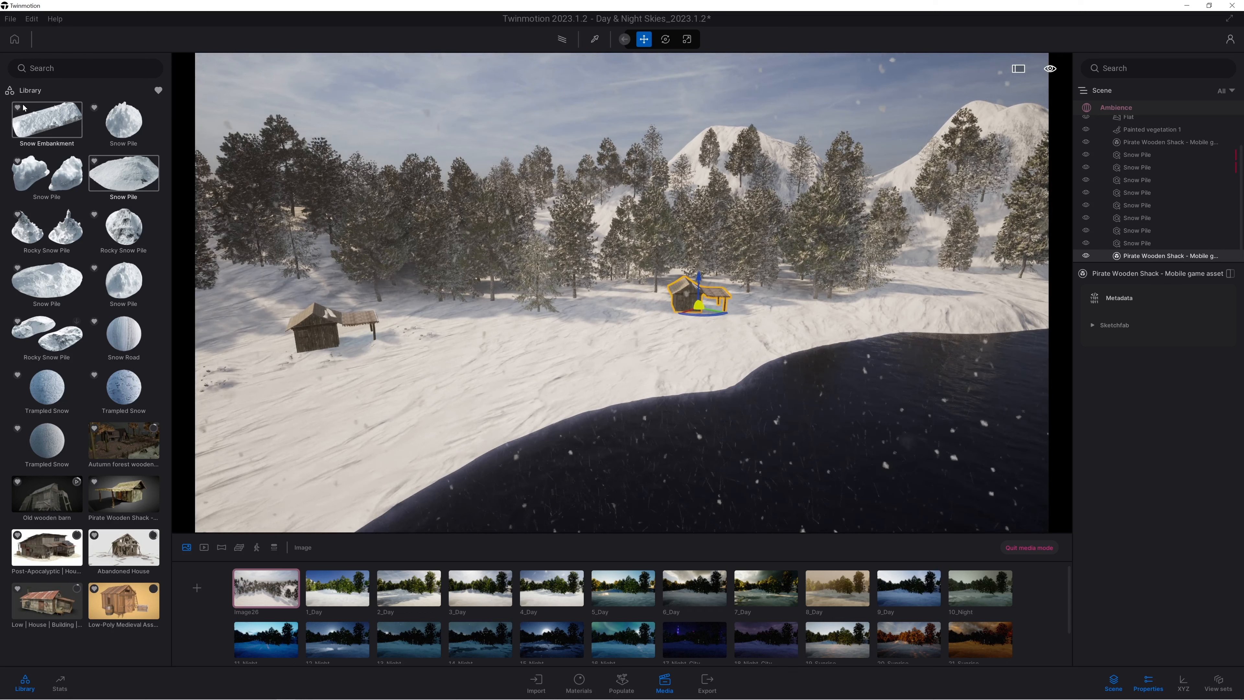
Turn off the favourites filter, browse to the vegetation rocks and place Rock 1 at the lake's edge.
mouse_move(124, 474)
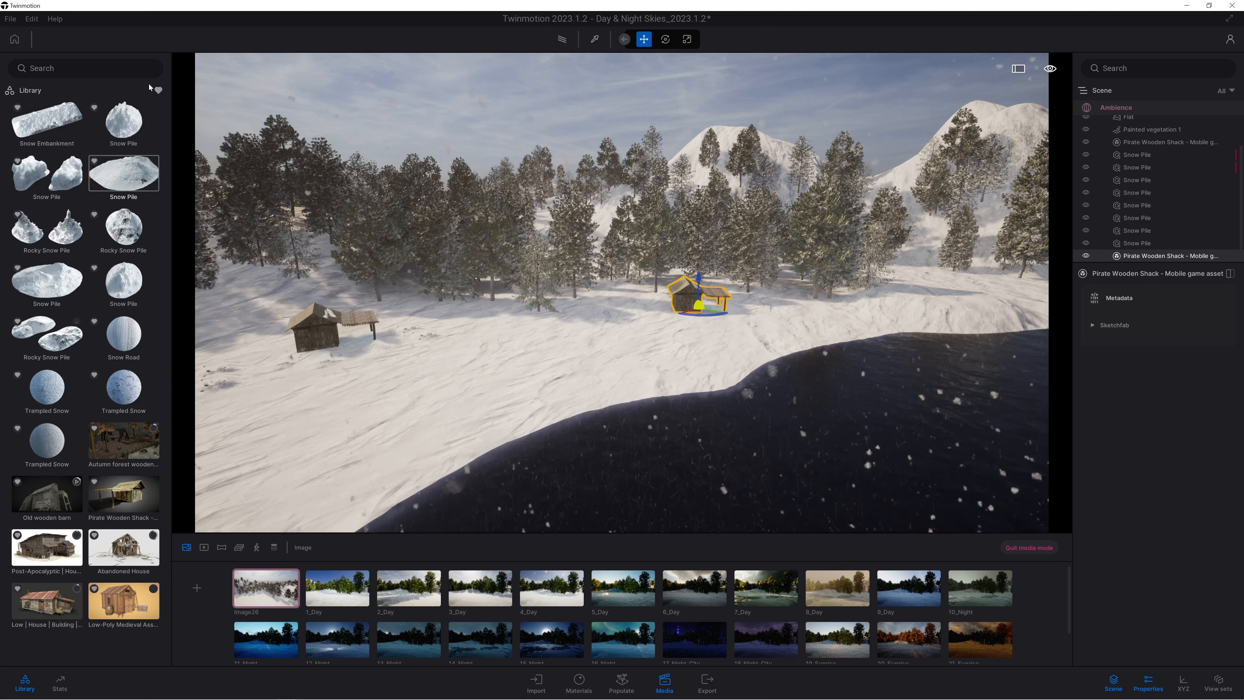
click(61, 95)
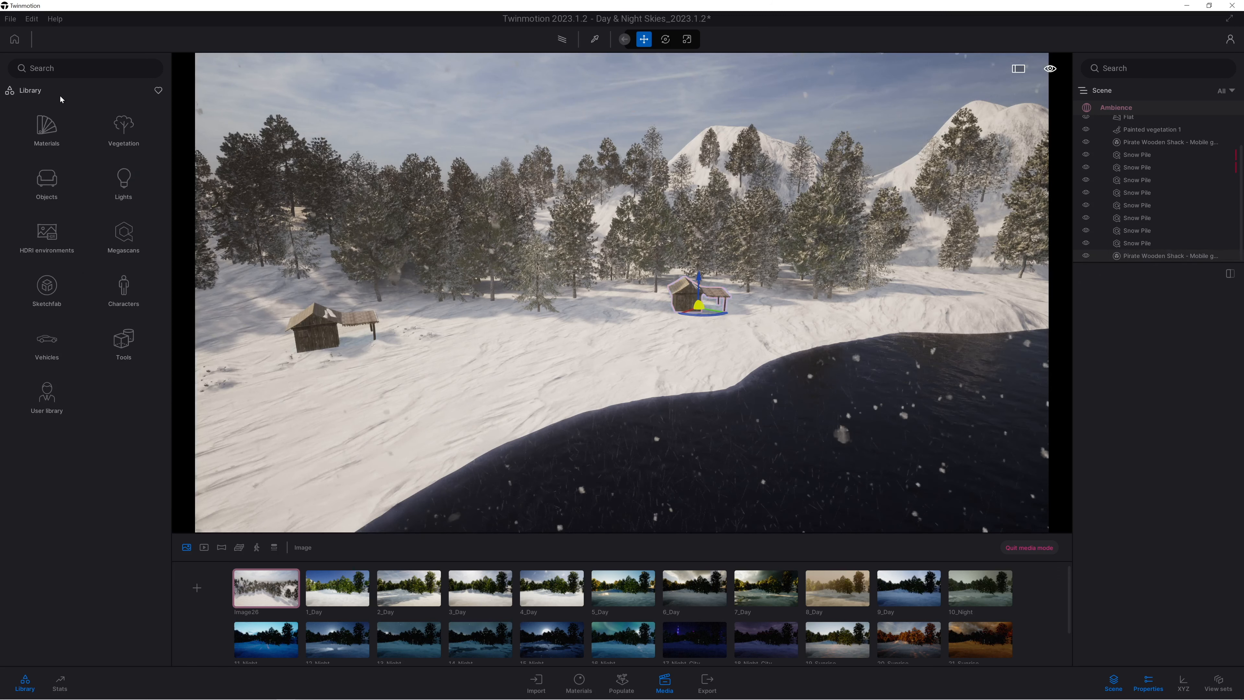
click(112, 131)
click(79, 146)
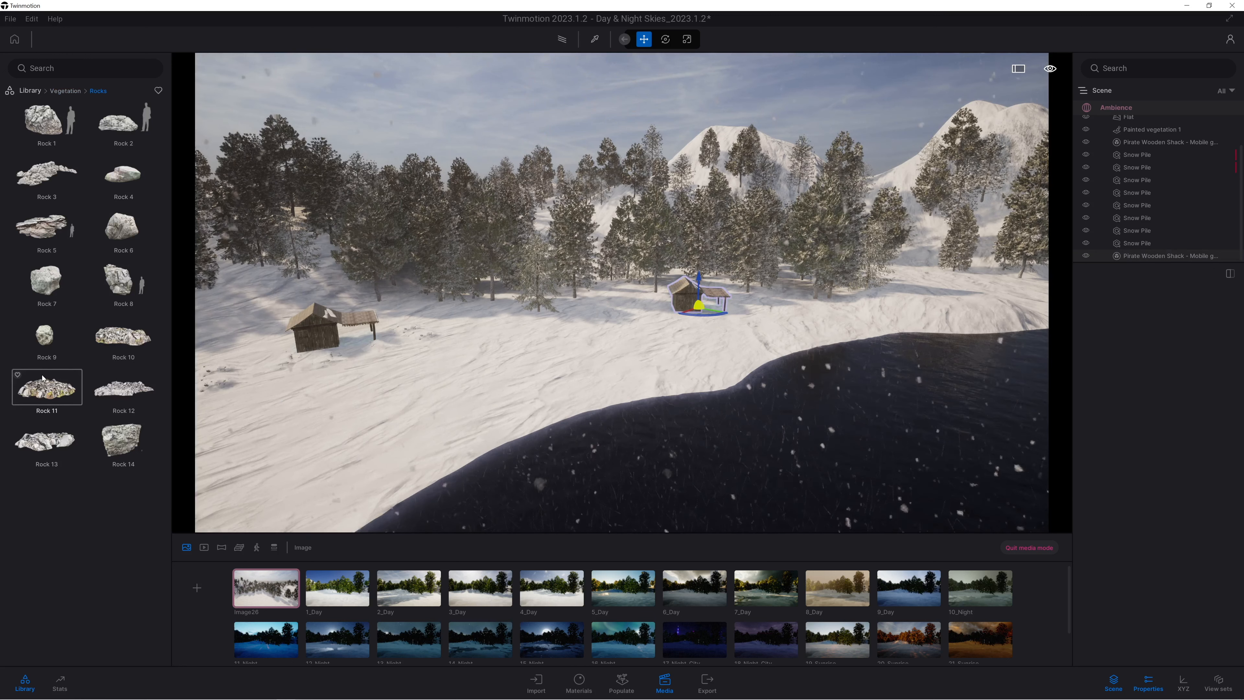
drag(123, 176, 492, 452)
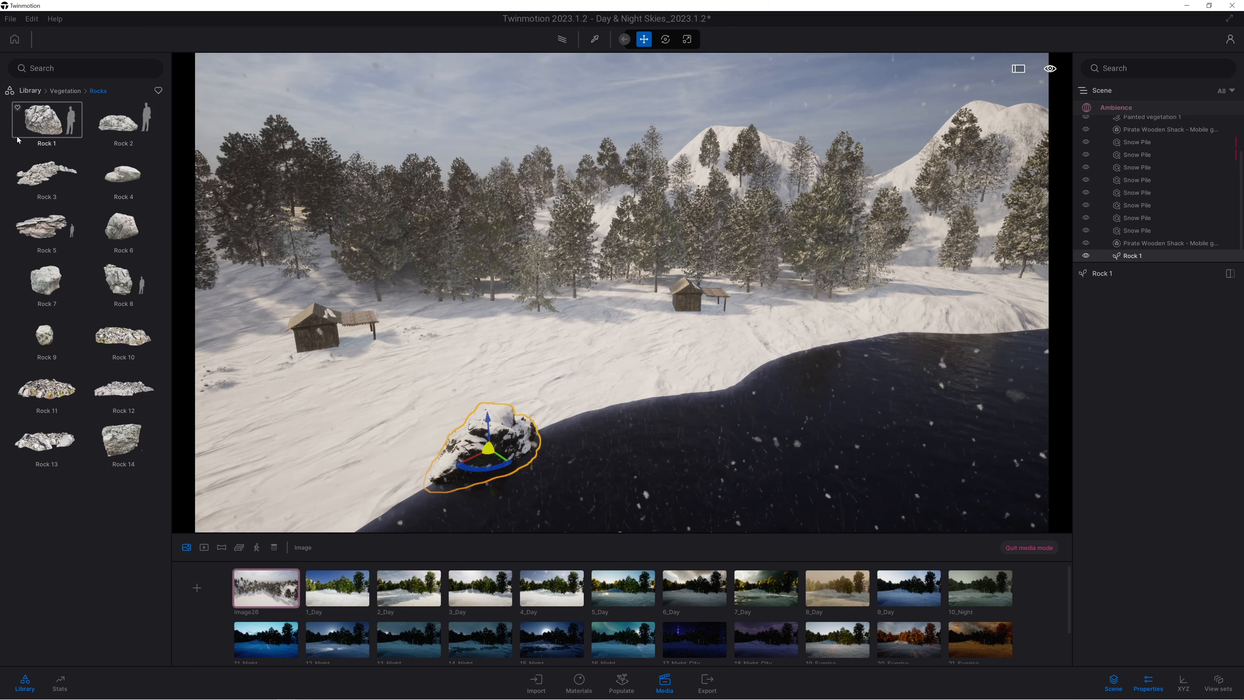
Select Rock 1, Rock 2 and Rock 3 together and place many of them as a rocky outcrop on the lakeshore.
click(45, 125)
shift+click(47, 174)
drag(47, 174, 465, 416)
drag(613, 433, 423, 296)
click(423, 296)
right_drag(549, 326, 546, 330)
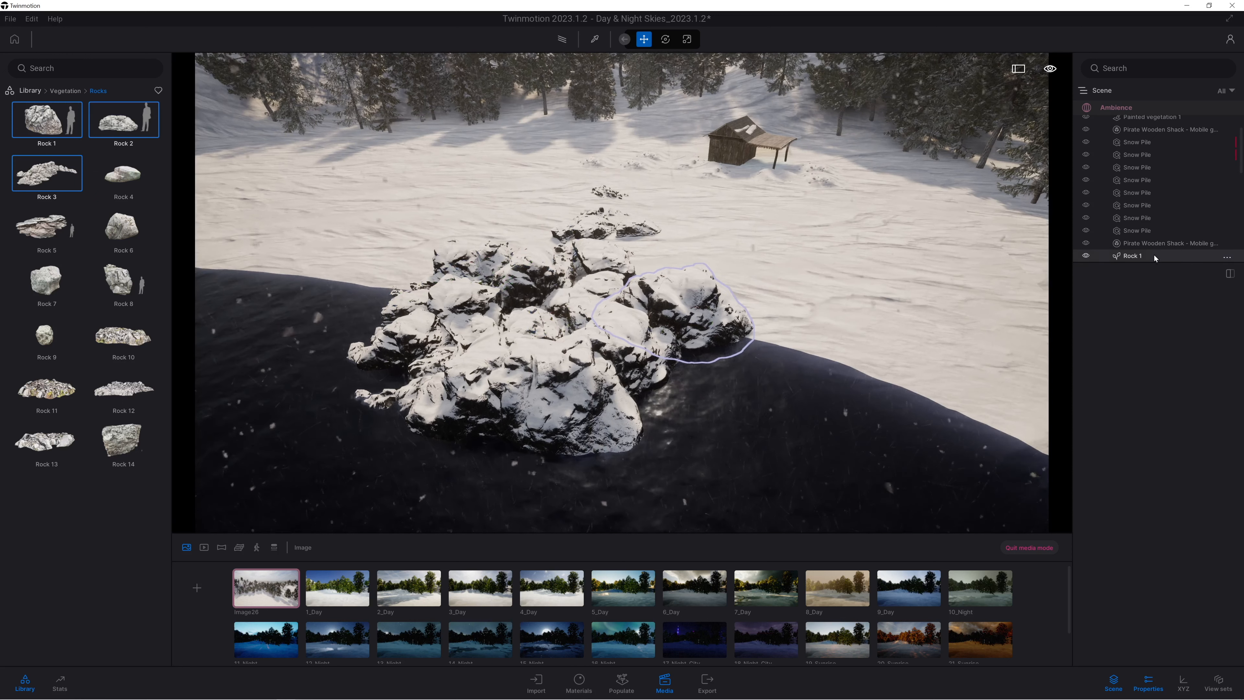
Select all the rocks in the scene graph, move them into a new container named rocks and collapse it.
drag(1150, 262, 1148, 574)
scroll(1136, 559, down, 3)
click(1133, 569)
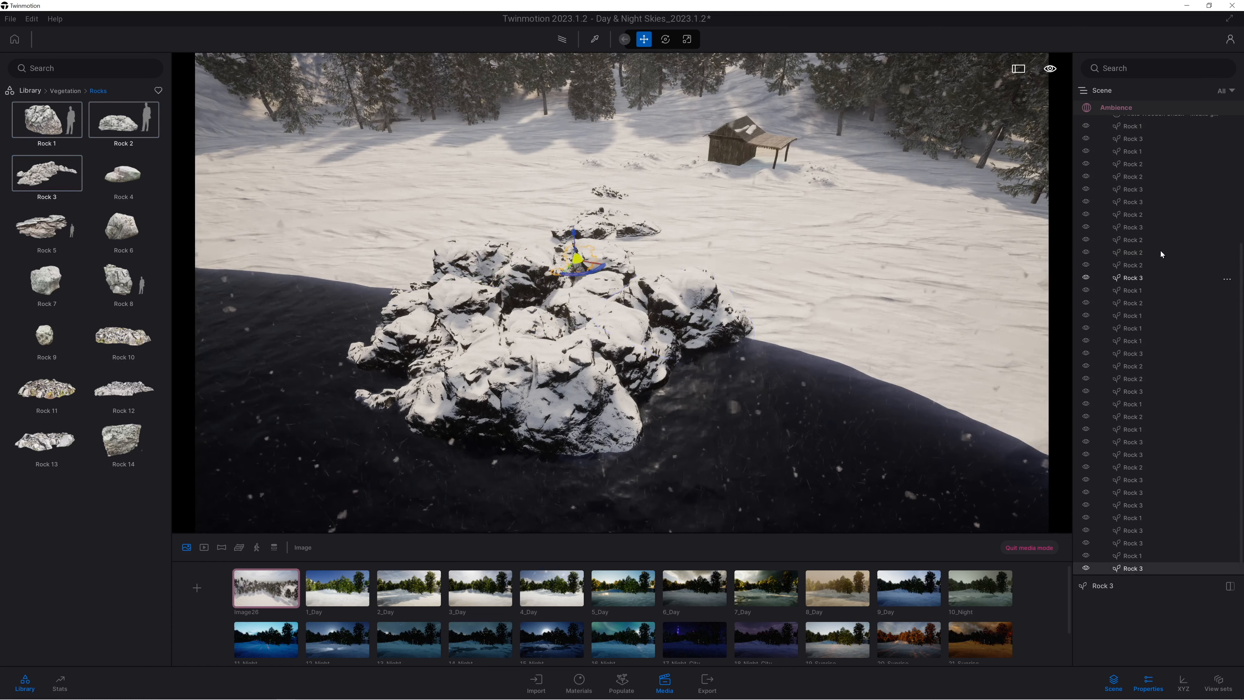
scroll(1132, 212, up, 3)
shift+click(1133, 239)
right_click(1128, 235)
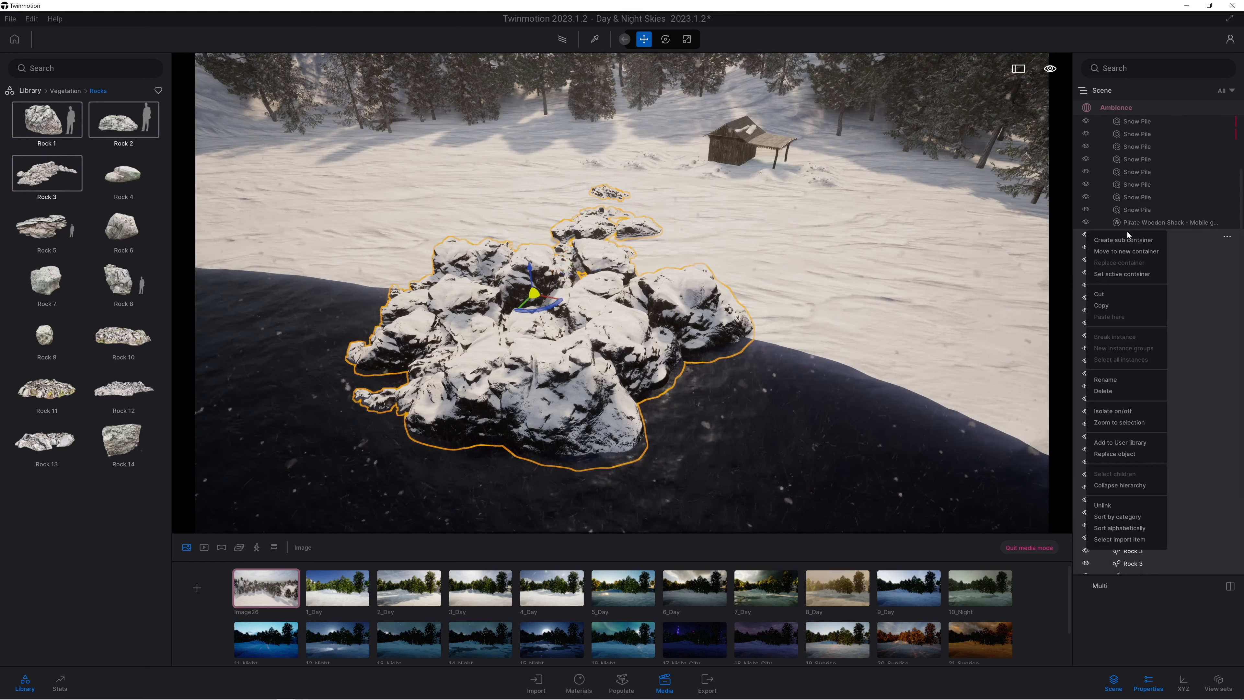
click(1124, 252)
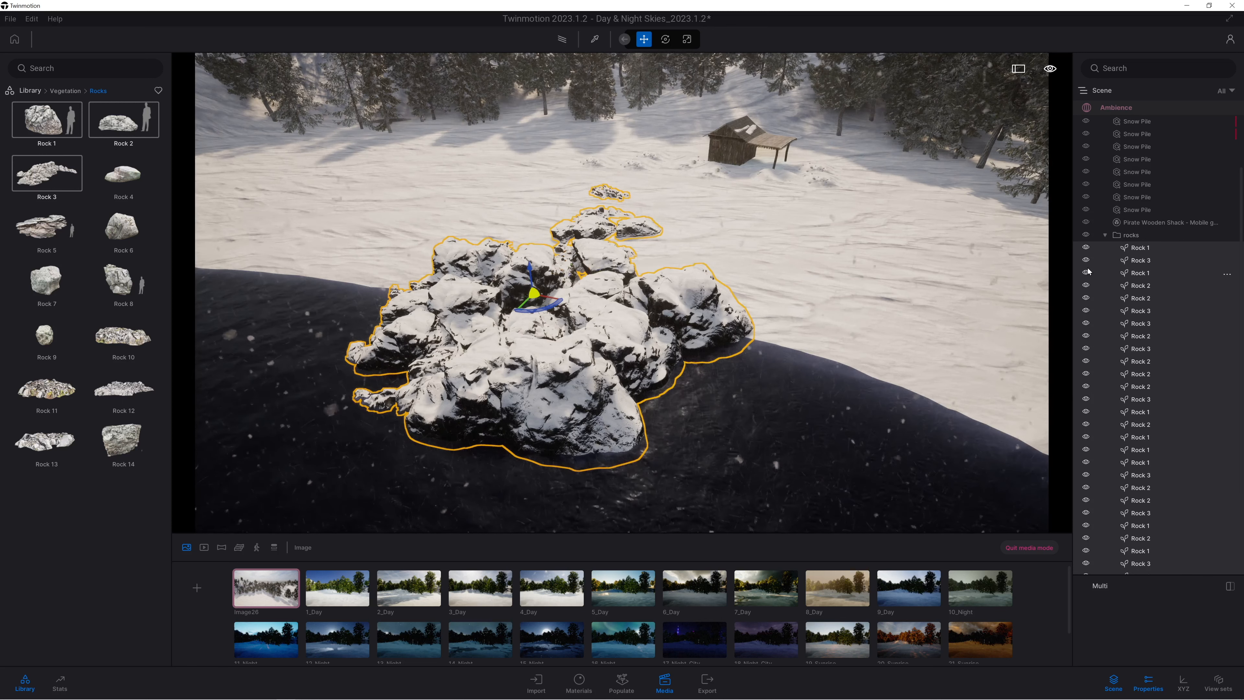
click(1107, 236)
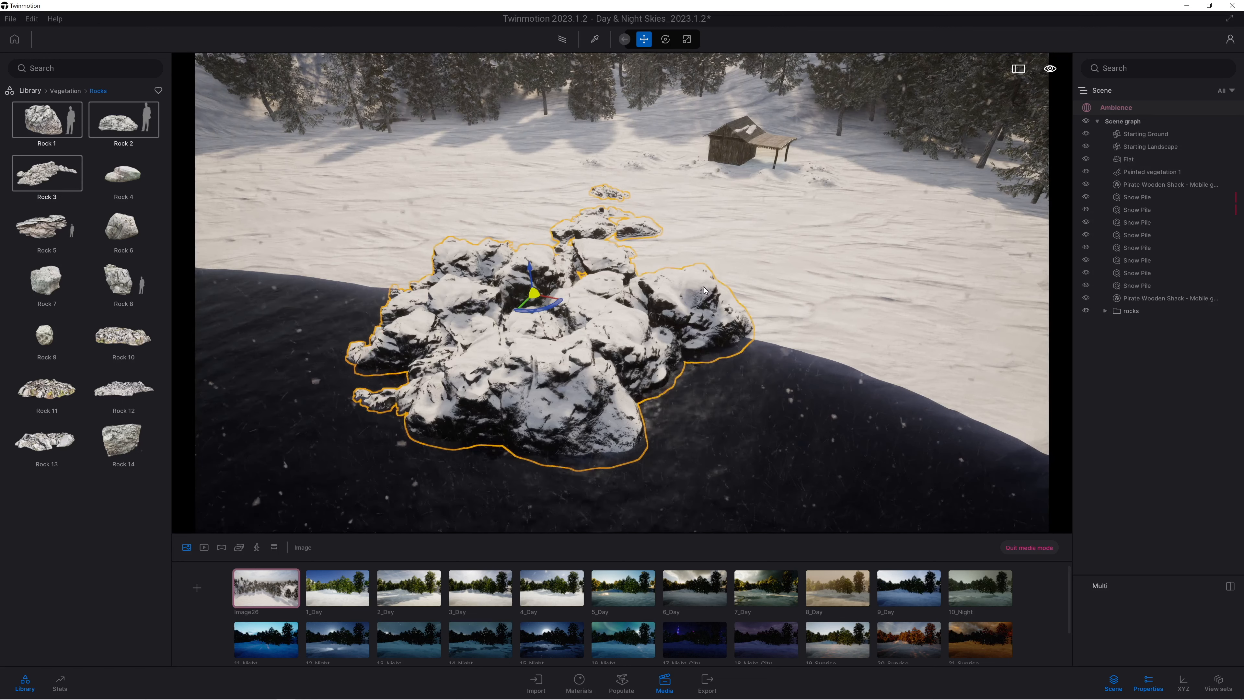
Copy the rocky outcrop as a single instance onto the distant snowy point across the bay.
mouse_move(735, 350)
right_down()
mouse_move(746, 365)
mouse_move(737, 352)
right_up()
scroll(746, 365, down, 5)
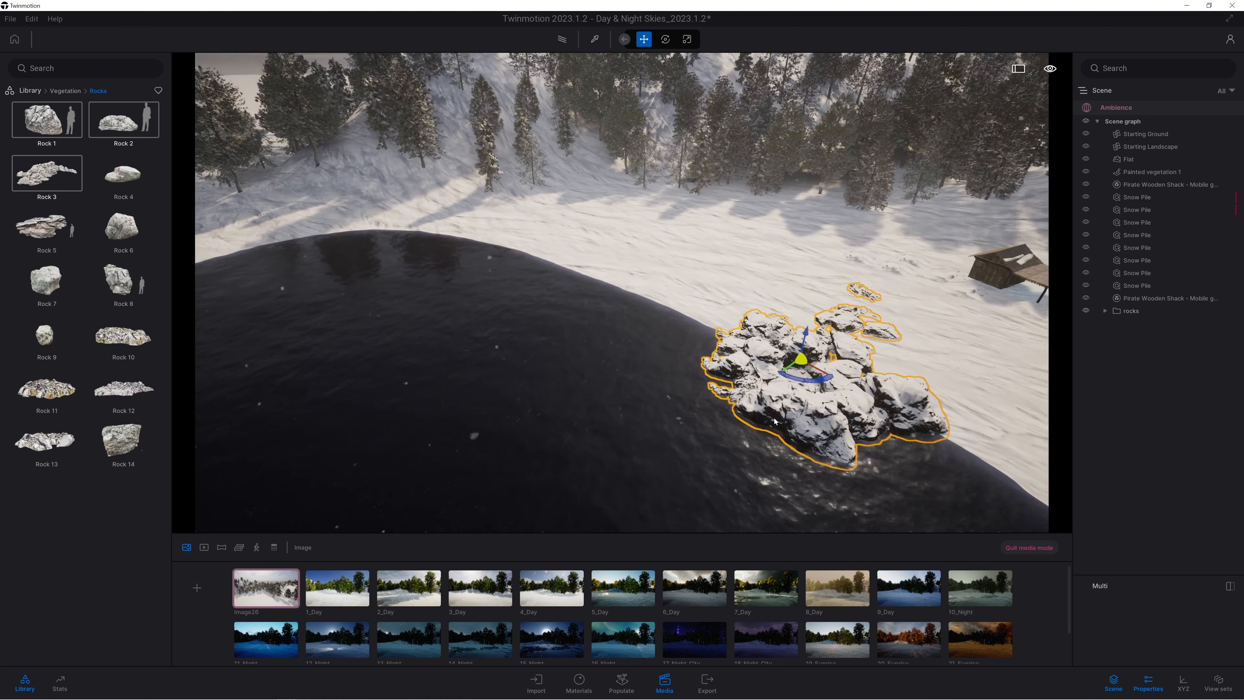
scroll(936, 437, down, 3)
right_drag(936, 437, 882, 417)
shift+drag(777, 389, 371, 264)
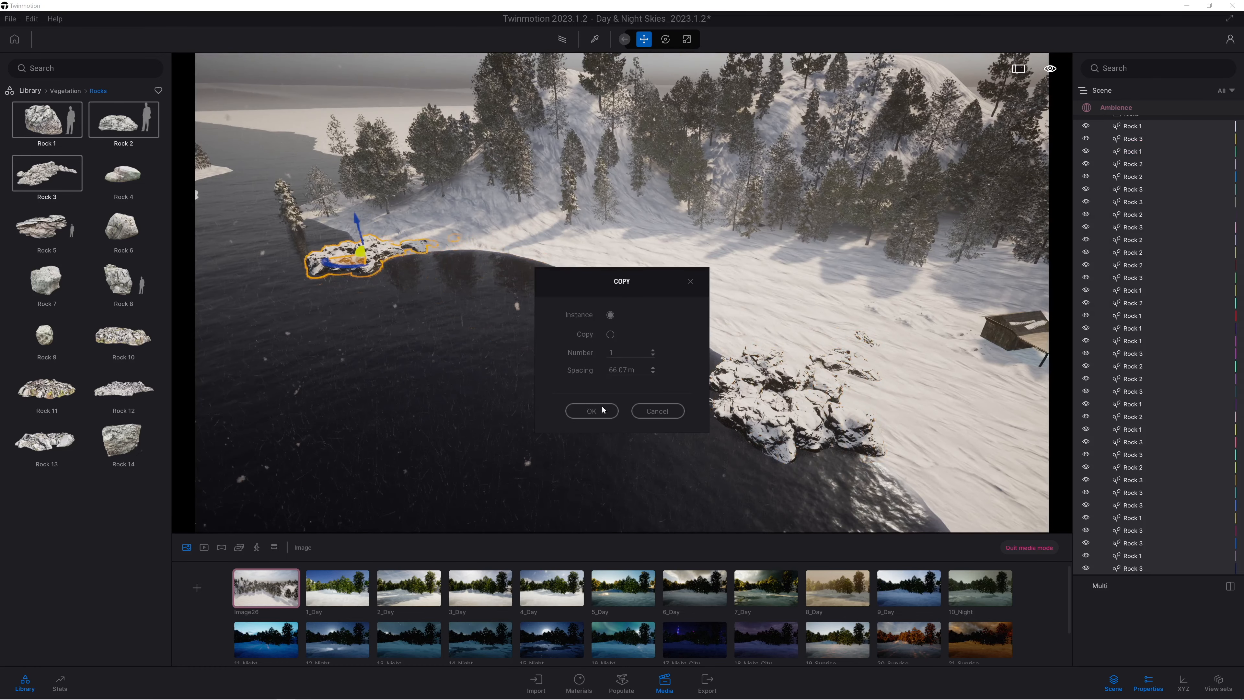
click(581, 410)
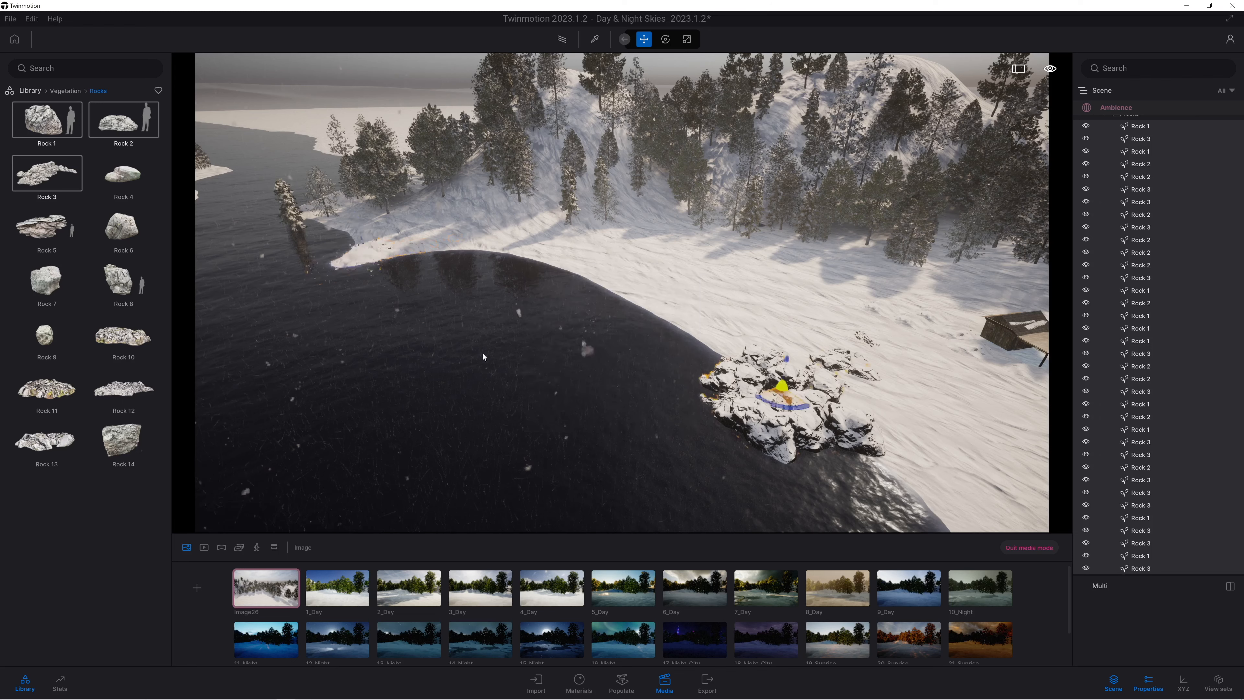
Place another copy of the rock cluster on the small snowy island, partly in the water, and adjust its orientation.
right_drag(472, 270, 514, 282)
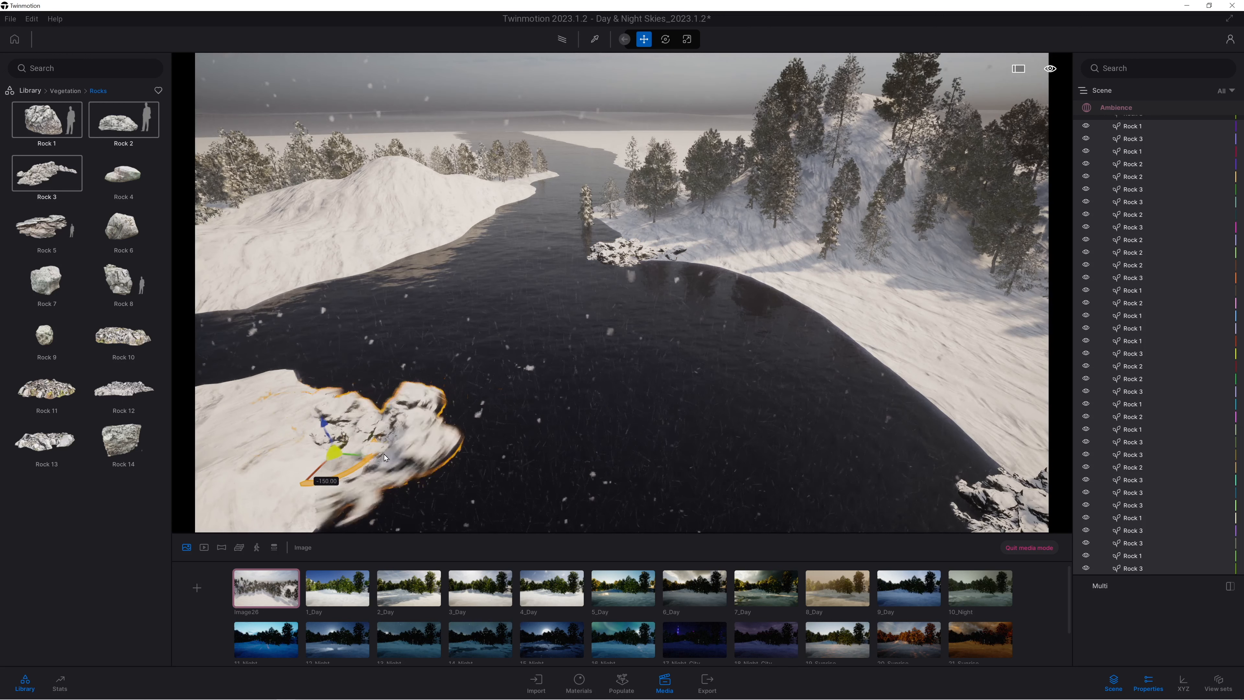
drag(370, 456, 338, 471)
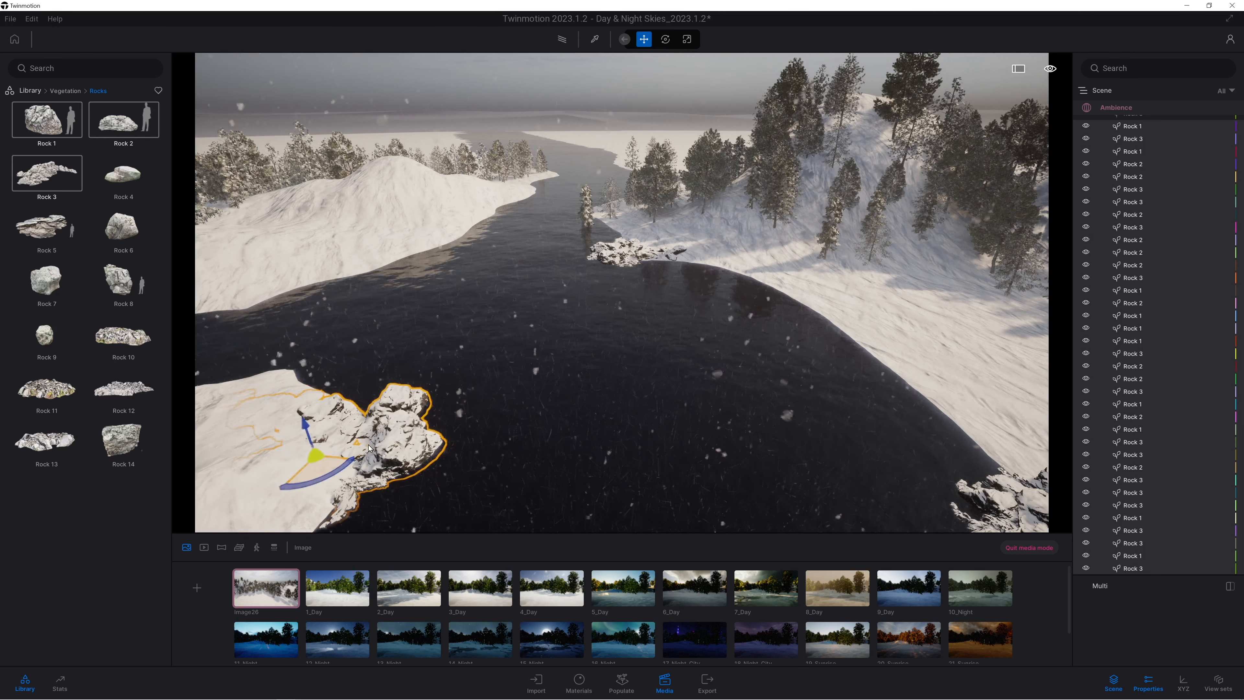
right_drag(825, 434, 637, 411)
scroll(824, 433, down, 2)
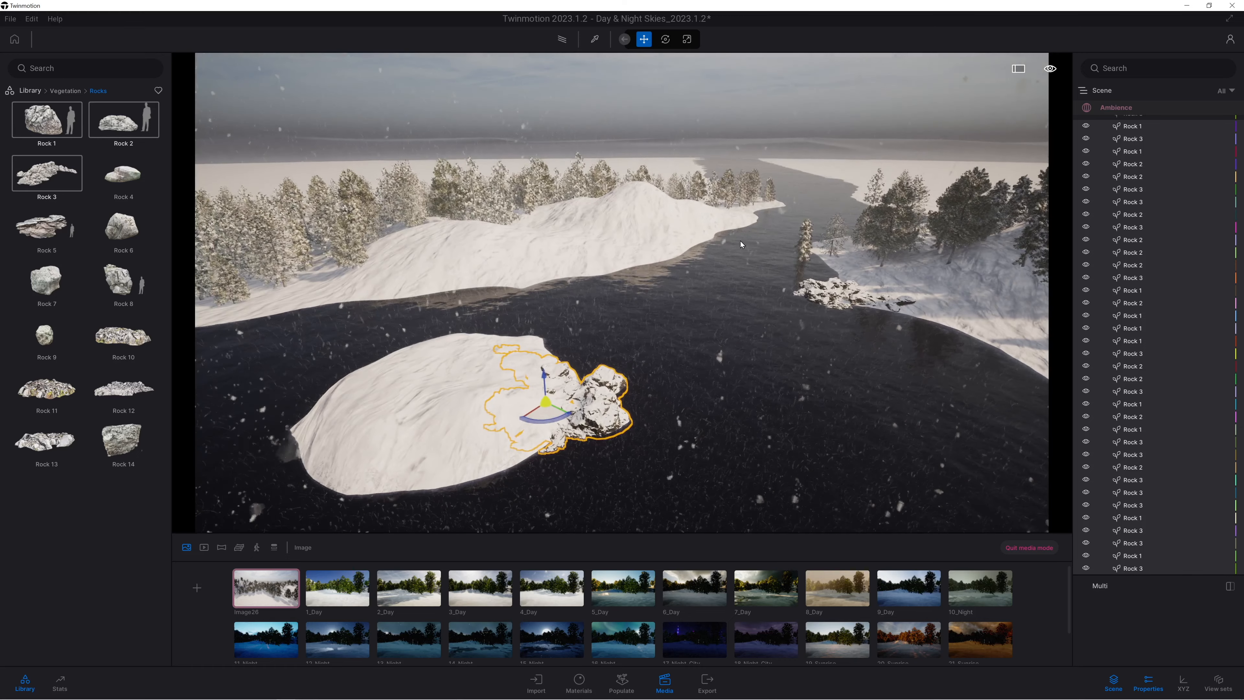
Copy the island's rock cluster as an instance to its opposite end and arrange it along the near shoreline.
drag(544, 422, 293, 467)
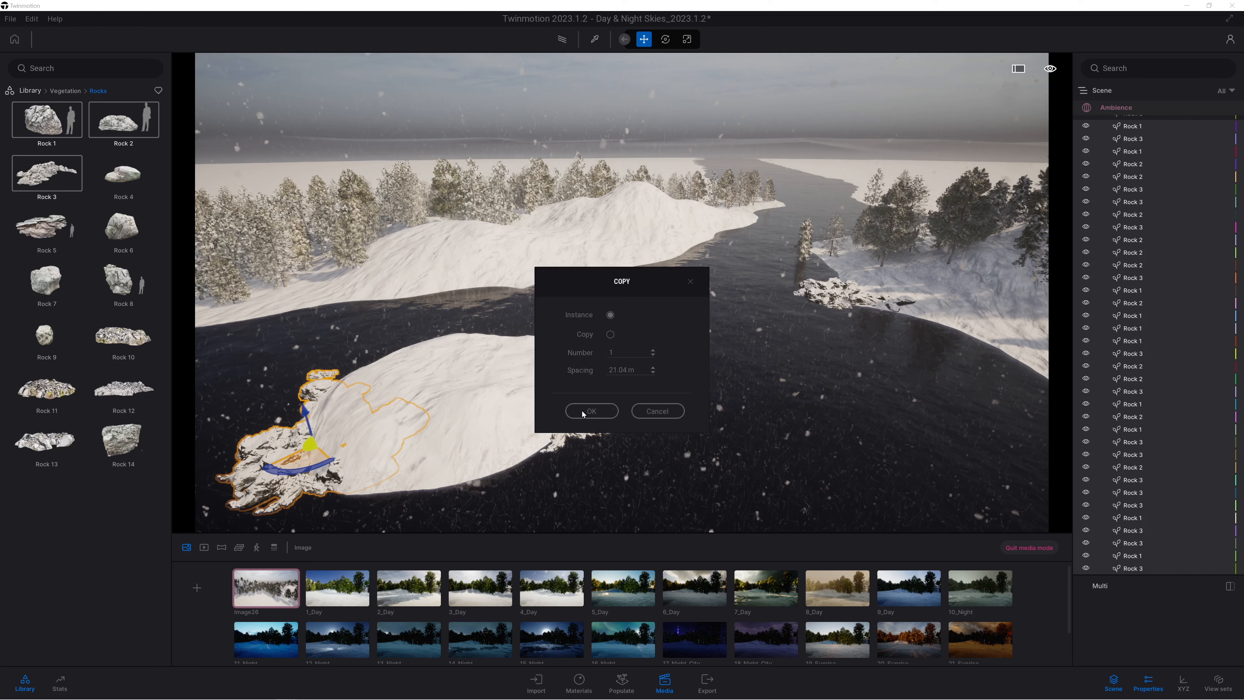
drag(305, 466, 381, 494)
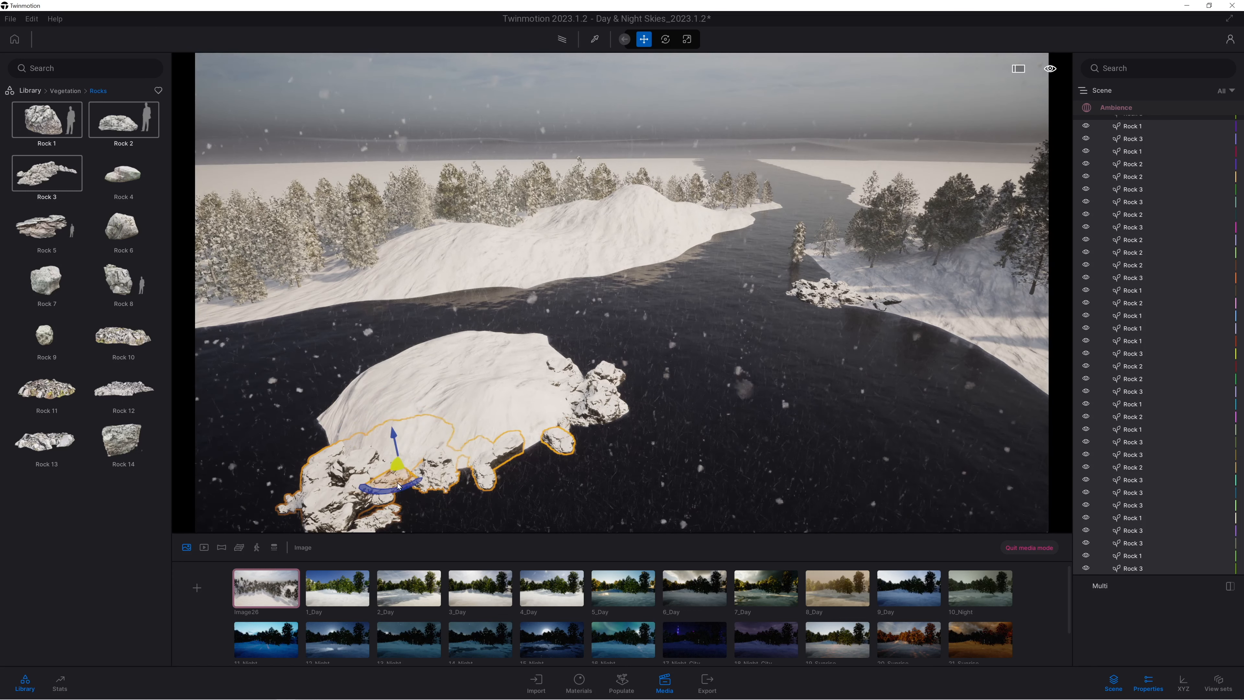
right_drag(422, 485, 475, 517)
middle_drag(625, 466, 633, 386)
right_drag(634, 386, 711, 328)
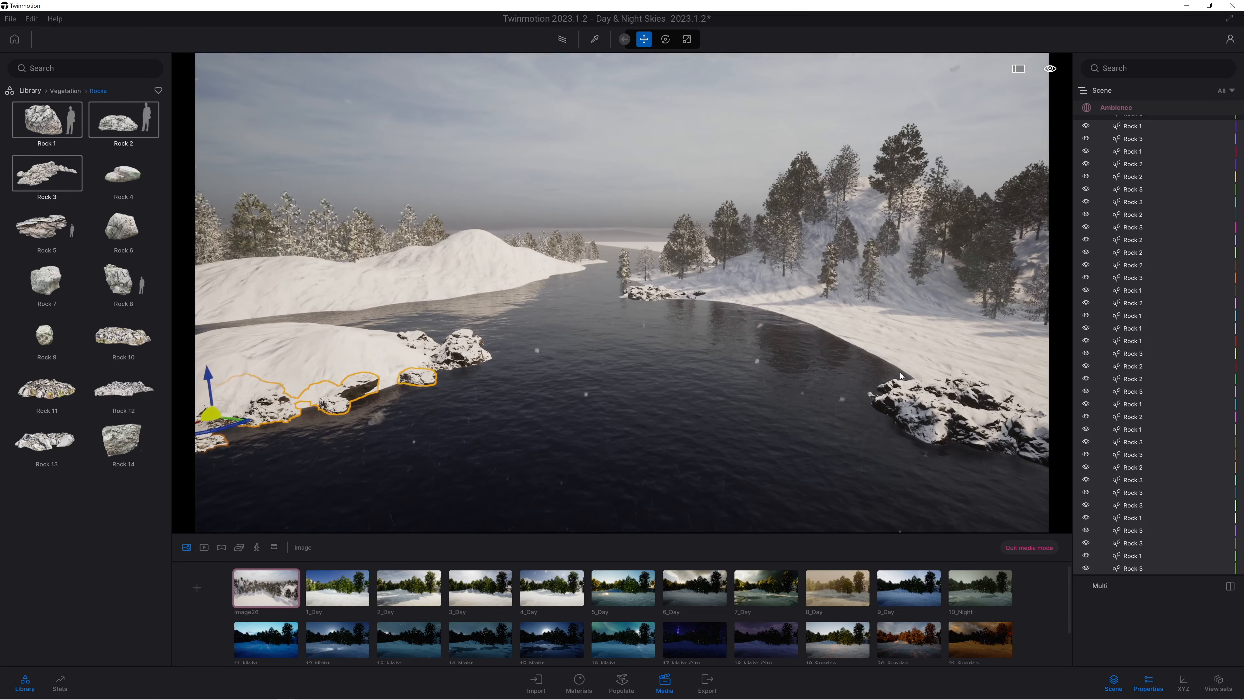
Open the ambience settings of Image26 and set the weather fully to clear and sunny.
click(1111, 109)
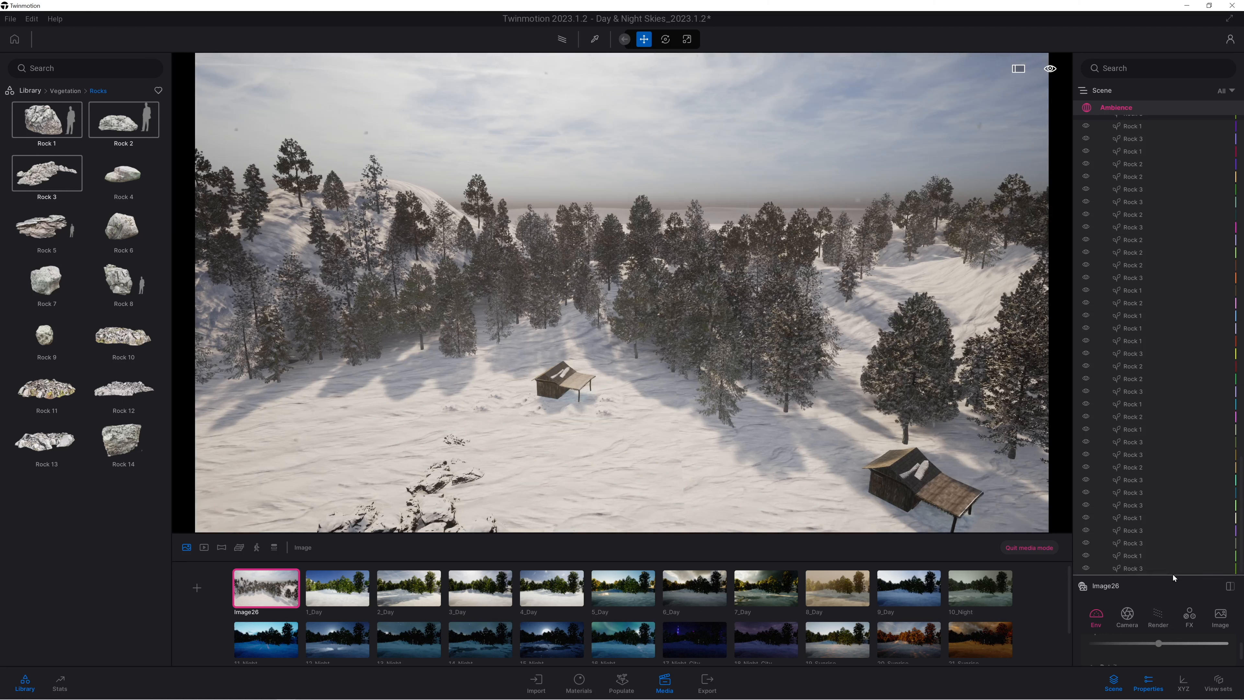
drag(1174, 578, 1171, 284)
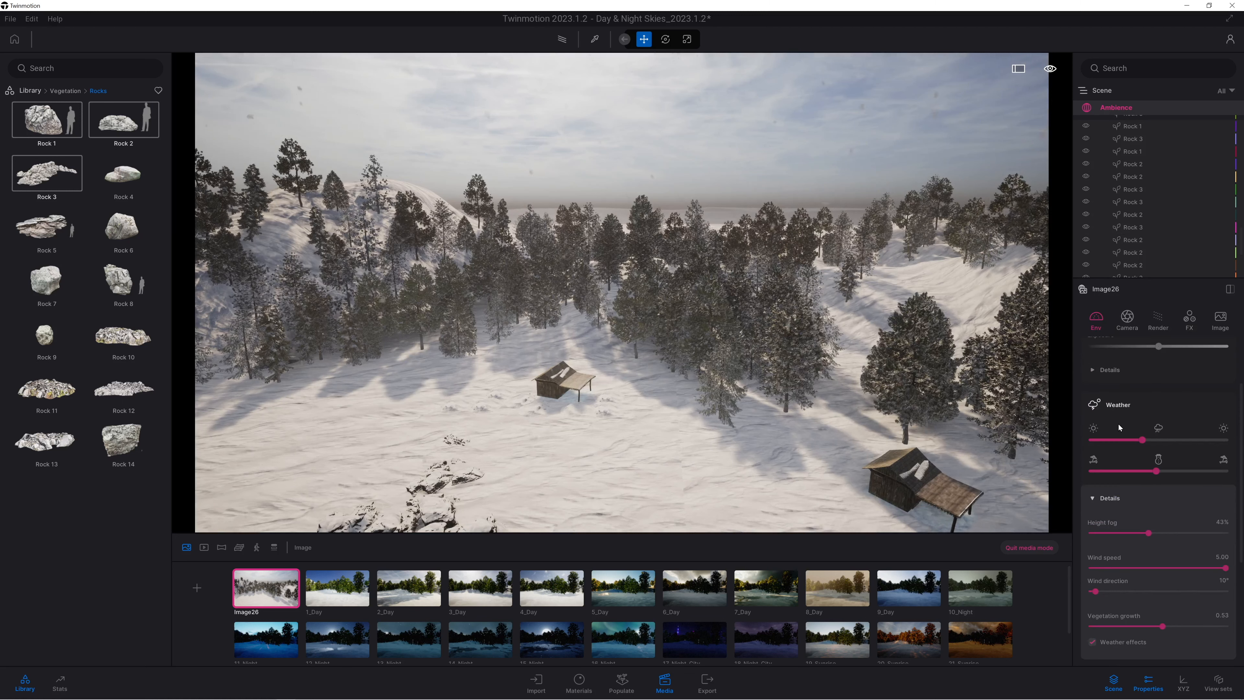
drag(1141, 439, 1075, 444)
Select the snow piles around the first shack and copy them as instances in front of the second shack and behind the rocky outcrop.
right_drag(1004, 424, 1016, 247)
key(s)
scroll(1114, 136, up, 10)
scroll(1126, 152, up, 10)
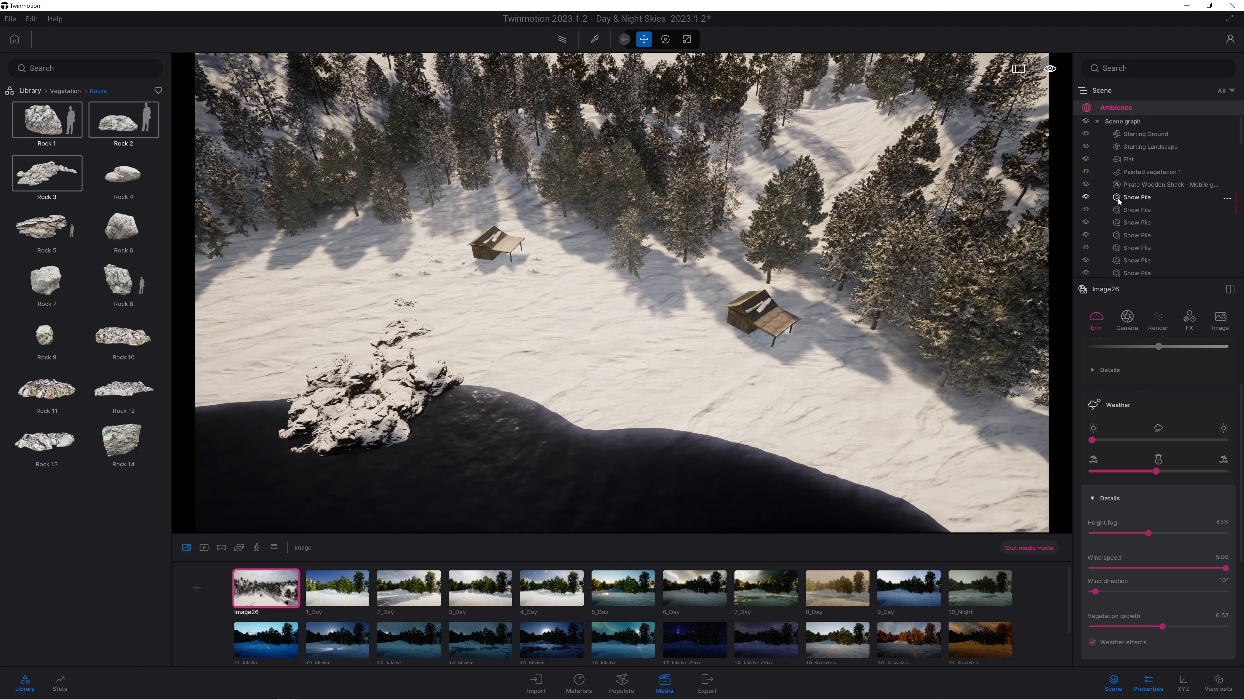
click(1119, 199)
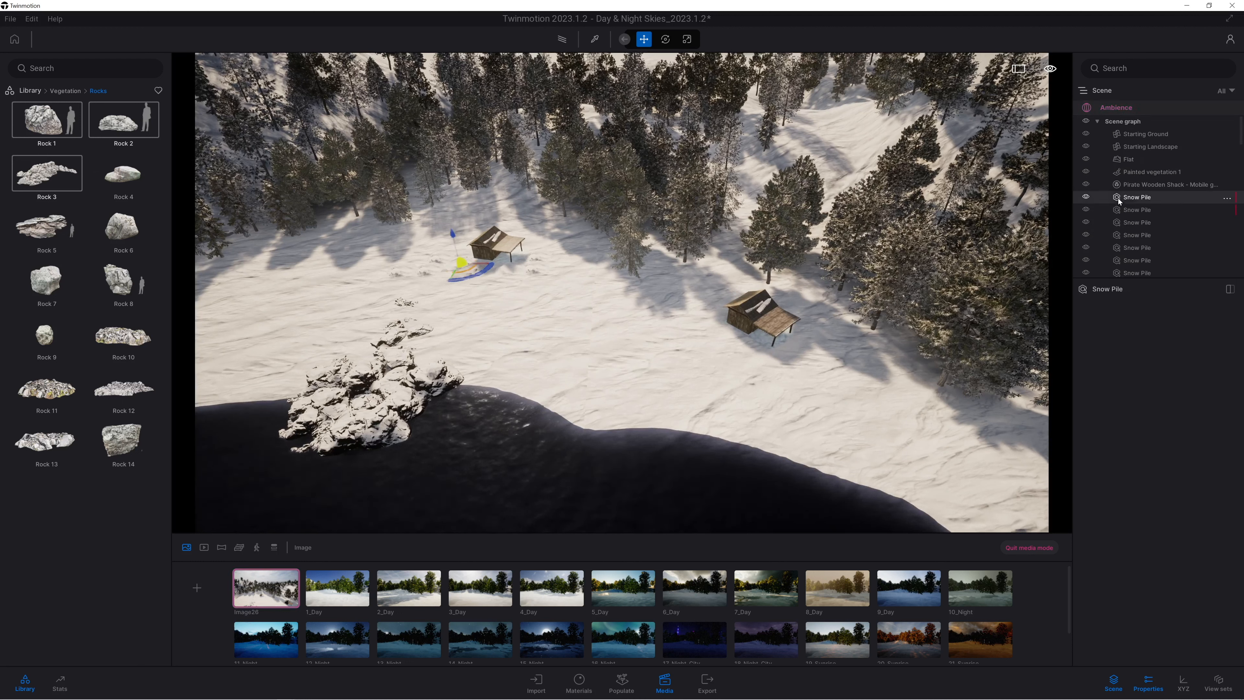
shift+click(1131, 274)
drag(476, 275, 762, 377)
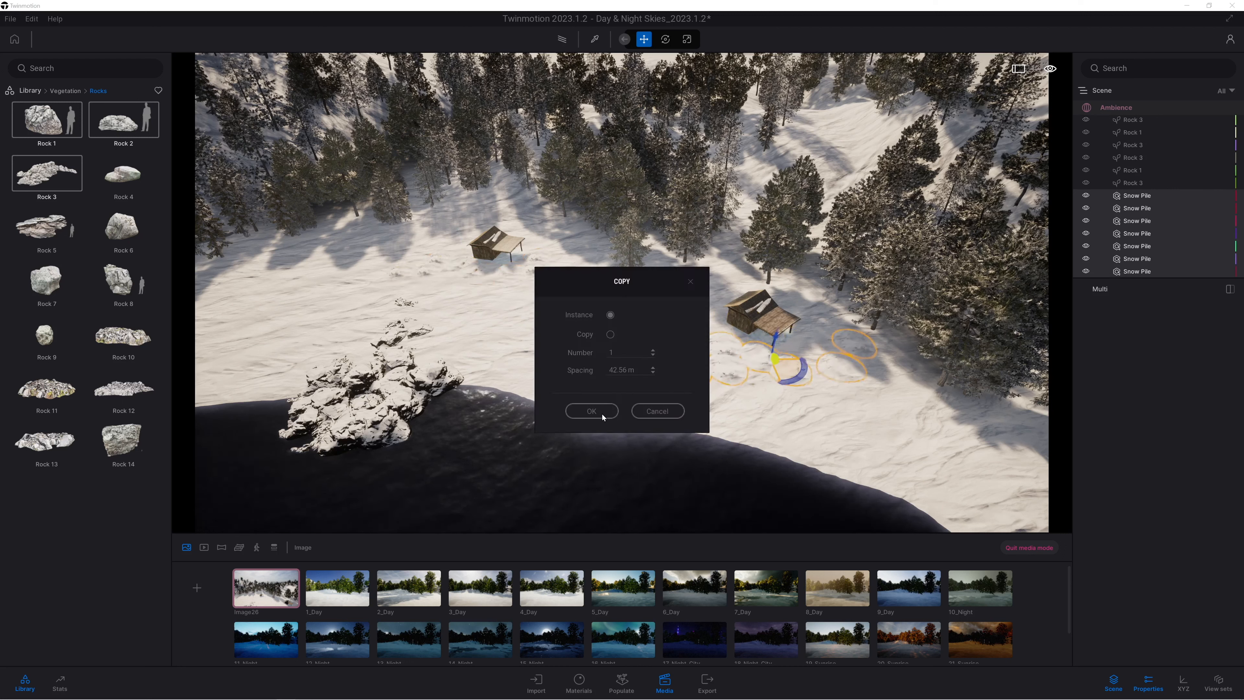
click(604, 414)
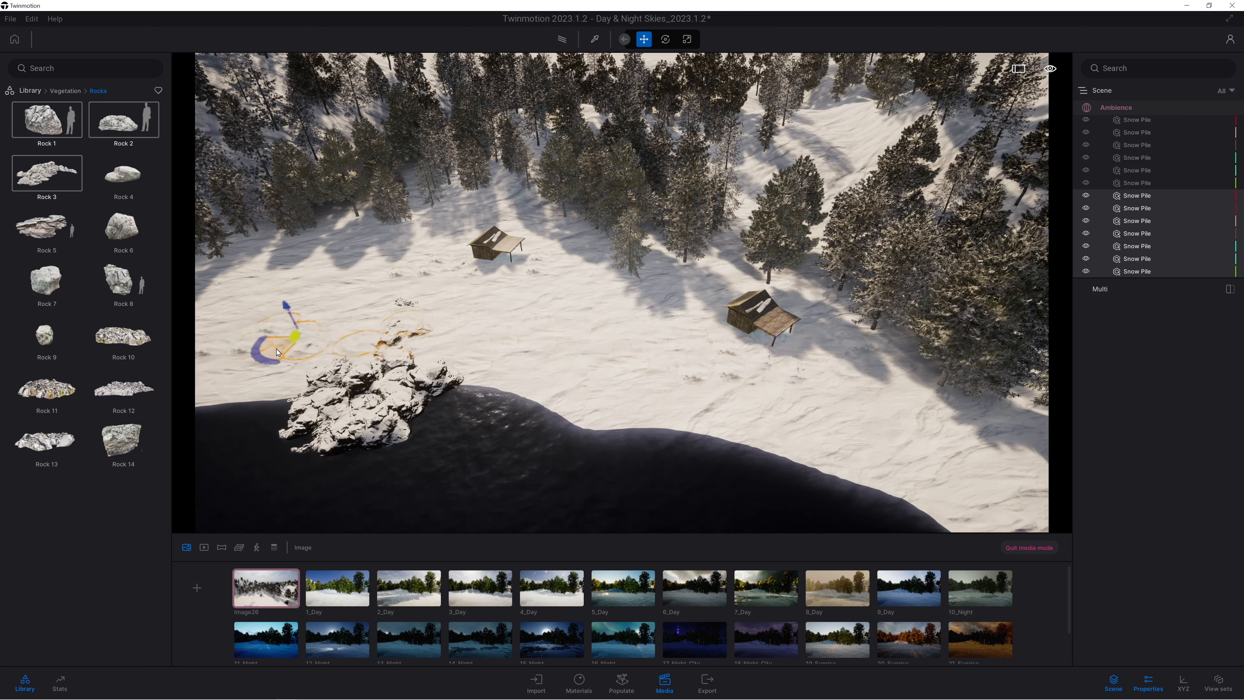
alt+drag(228, 330, 195, 341)
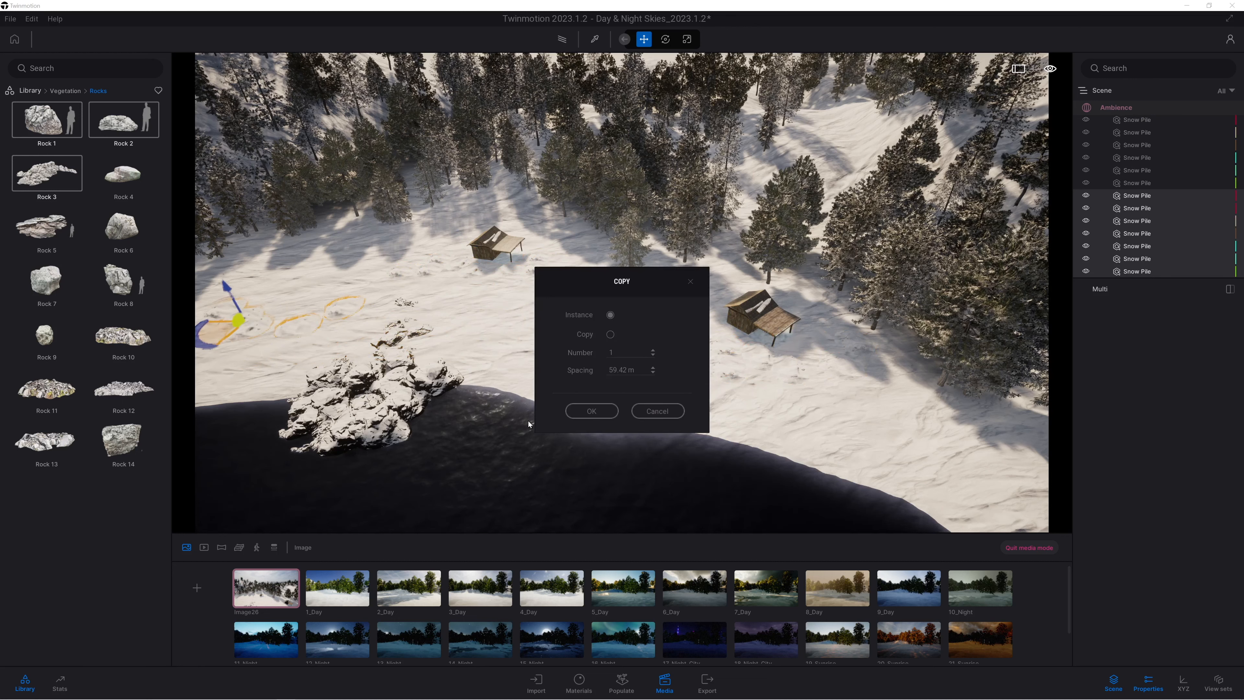
click(586, 412)
Examine the shacks, shoreline rocks and opposite bank from low over the lake.
scroll(560, 393, up, 5)
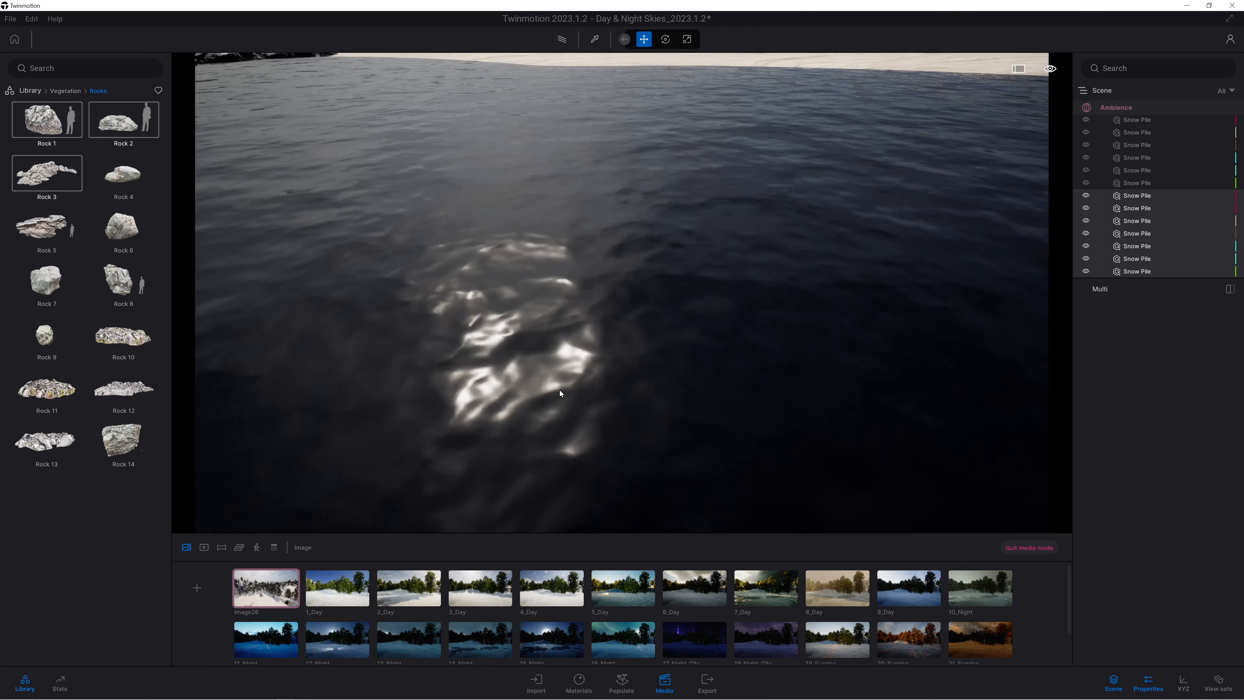
scroll(560, 394, down, 5)
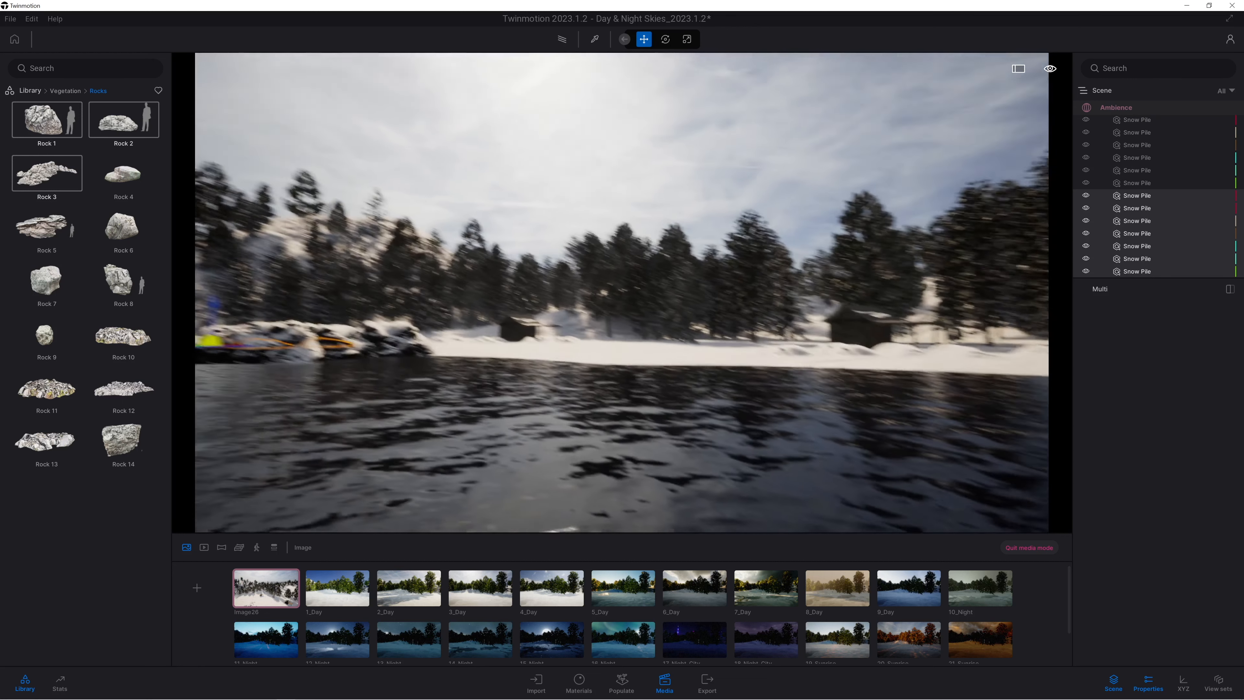
mouse_move(637, 395)
right_down()
mouse_move(494, 395)
mouse_move(656, 395)
right_up()
key(Tab)
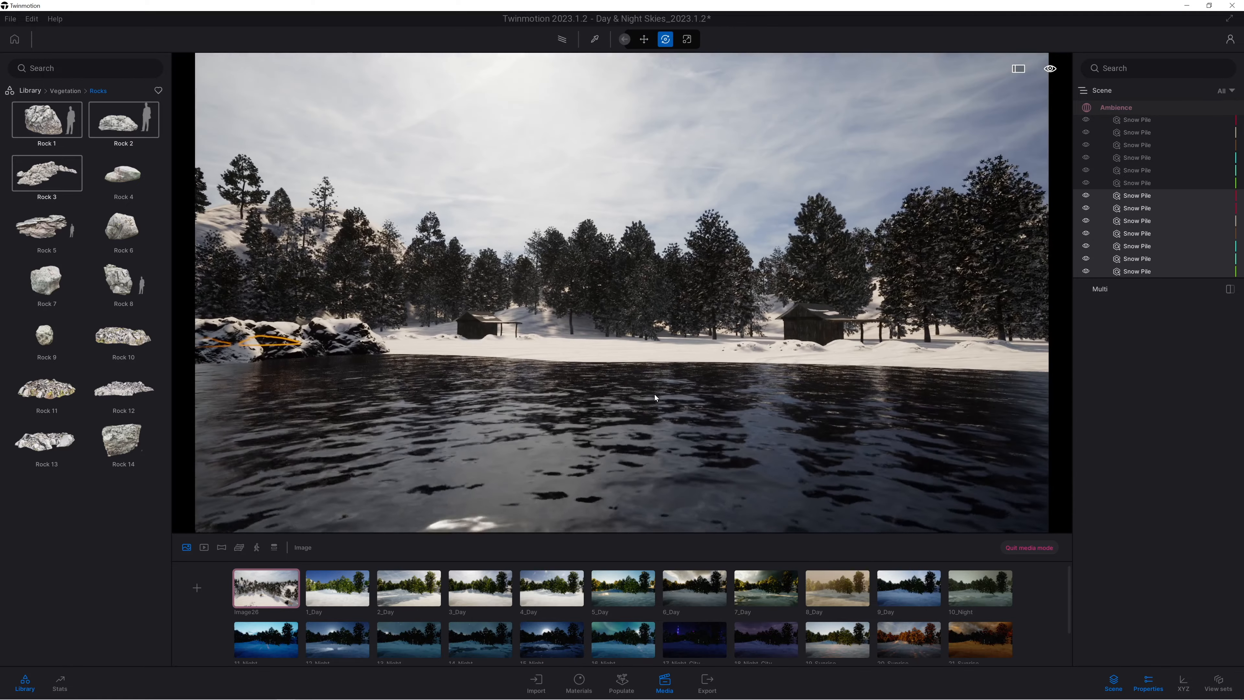
key(w)
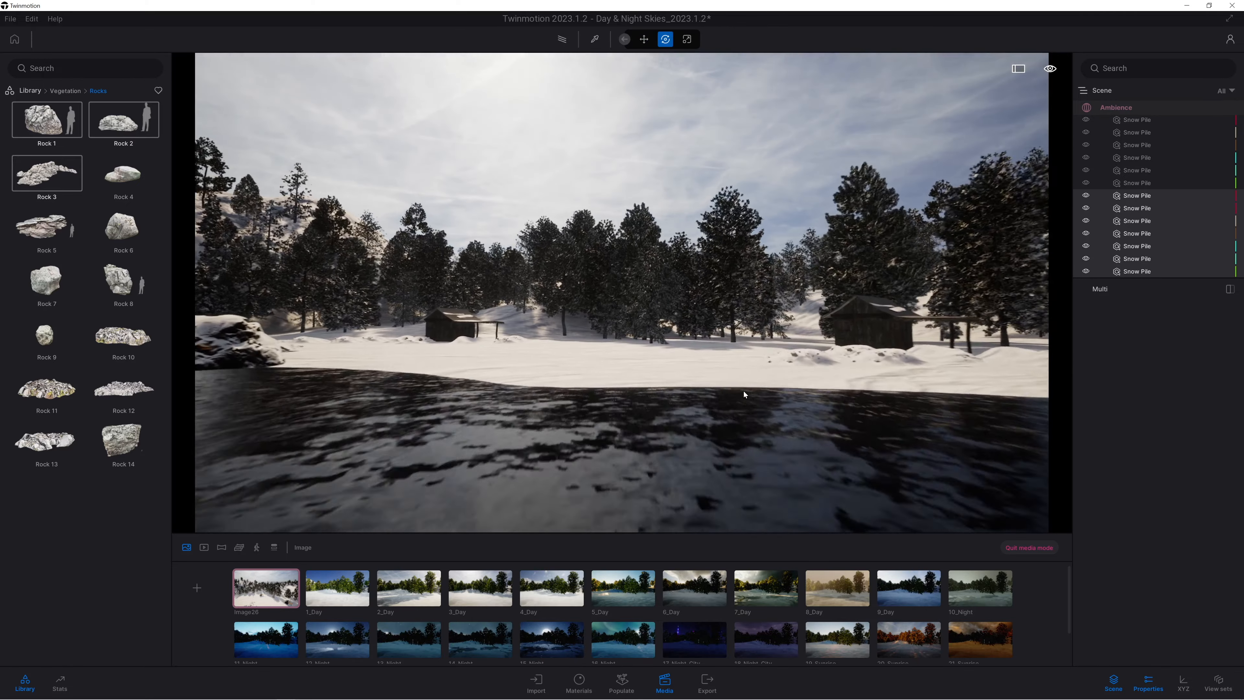
key(w)
right_drag(656, 395, 289, 387)
right_drag(764, 403, 824, 438)
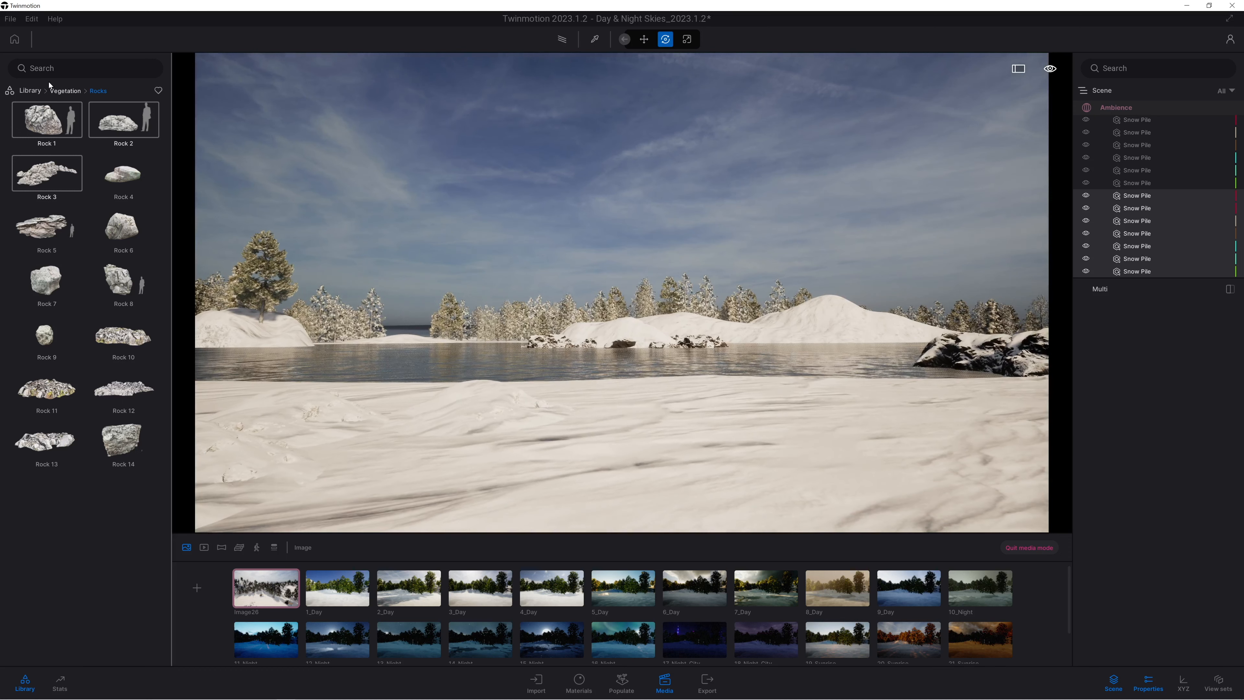
Browse to the Sketchfab library and show only its favourite assets.
click(30, 91)
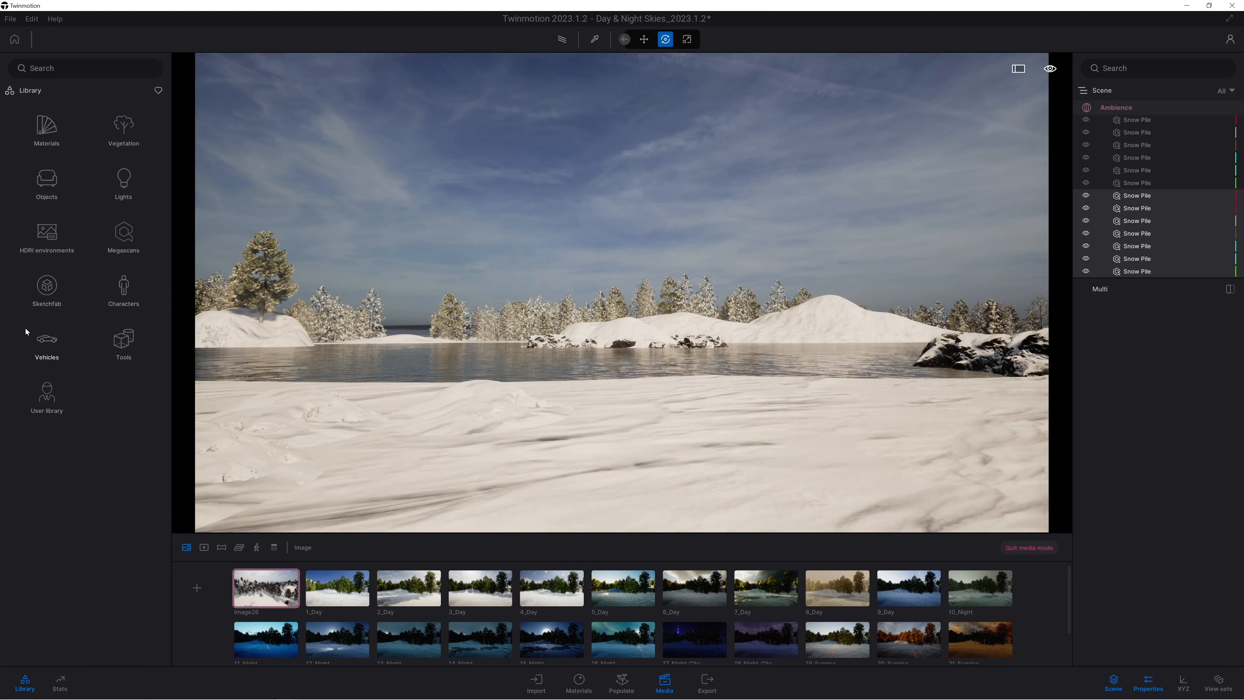
click(43, 291)
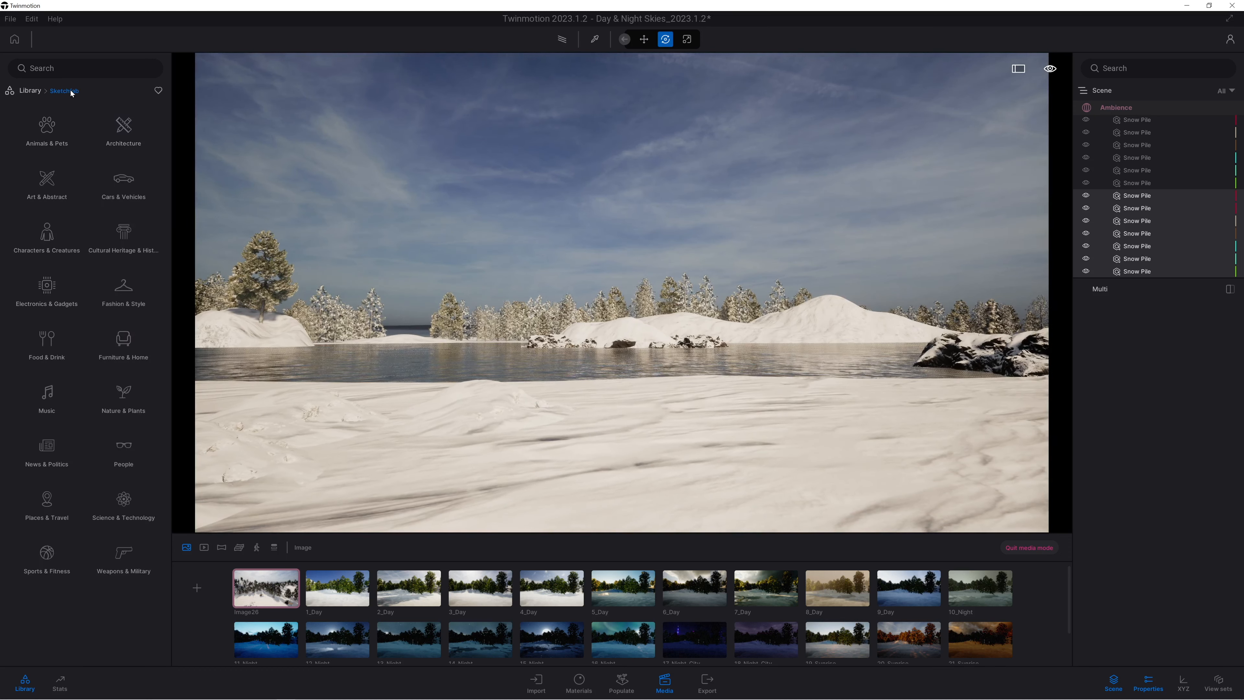
click(157, 91)
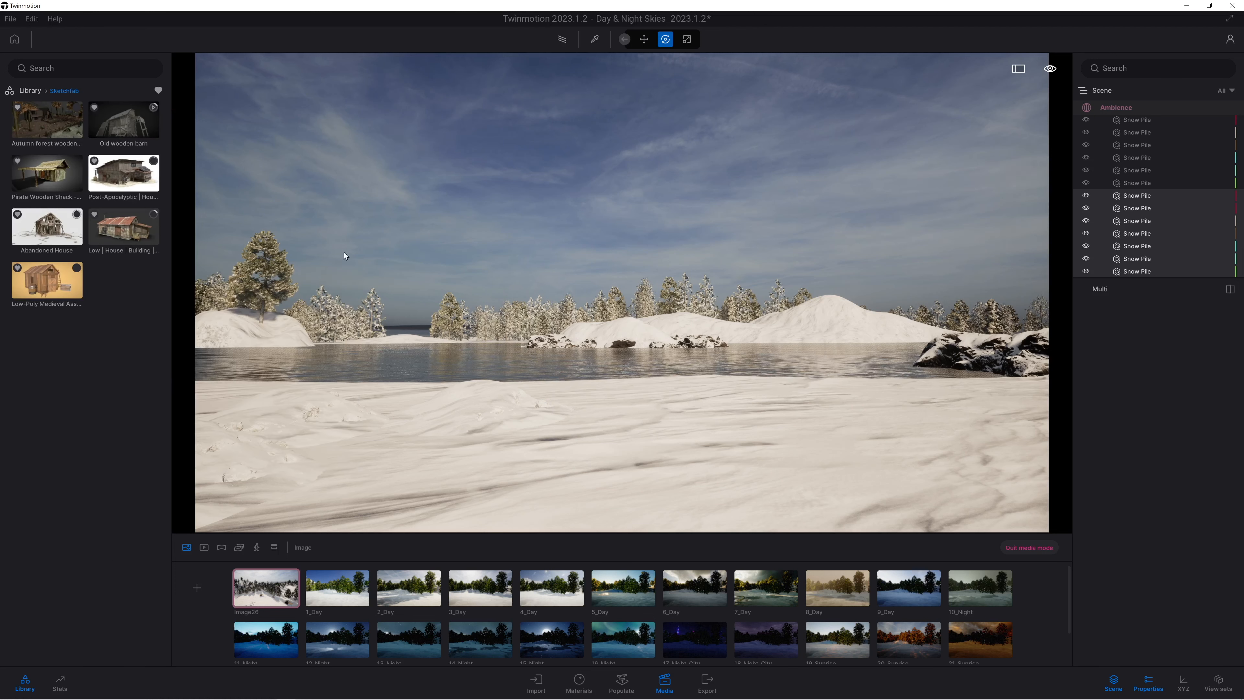
Place the Sketchfab Abandoned House on the snow between the two wooden shacks.
right_drag(505, 318, 542, 260)
key(w)
key(w)
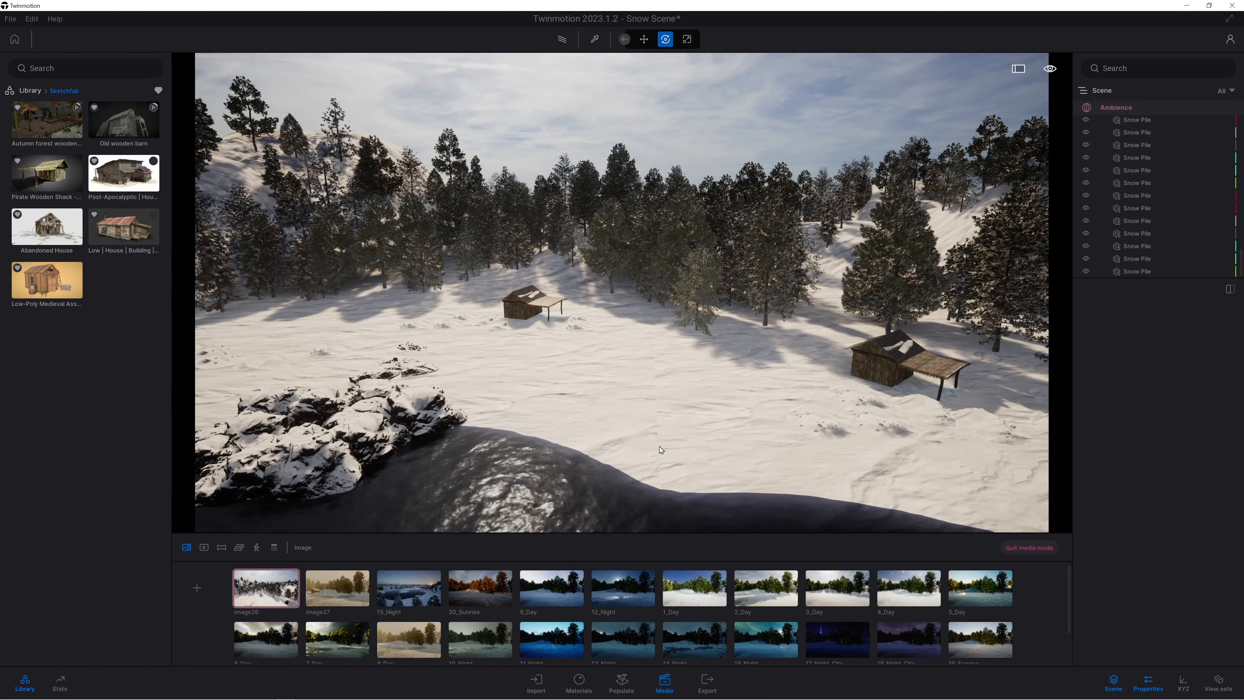
right_drag(661, 450, 598, 403)
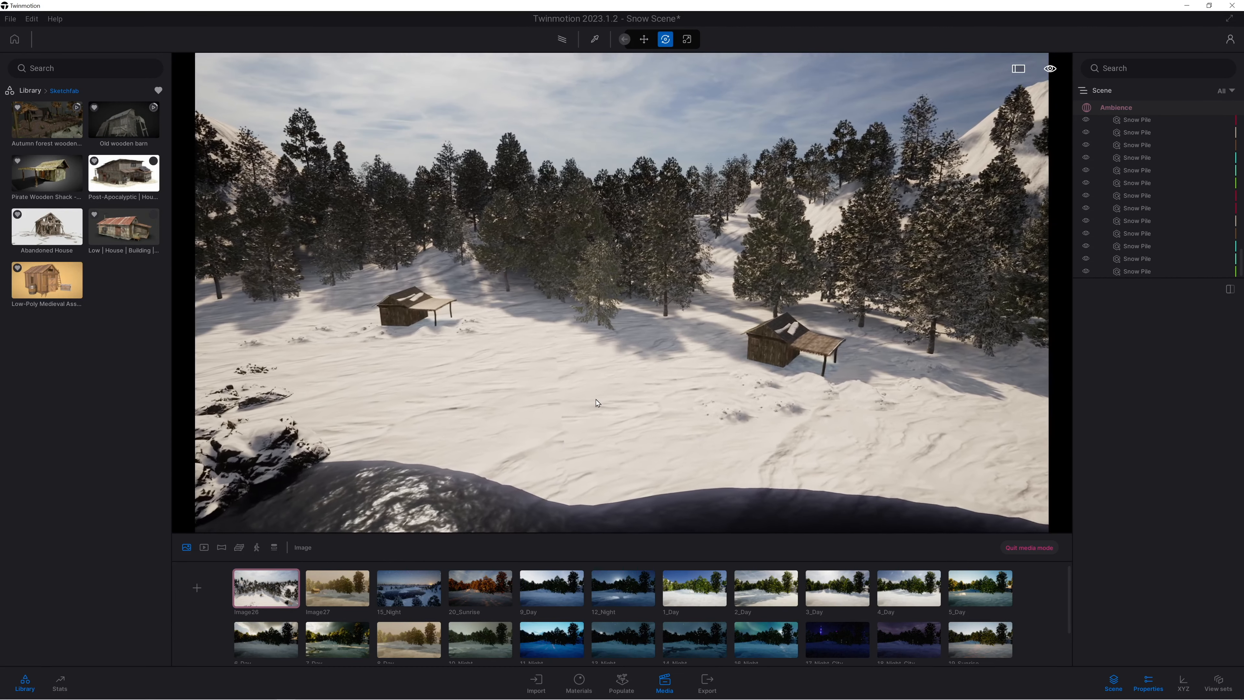
key(w)
key(w)
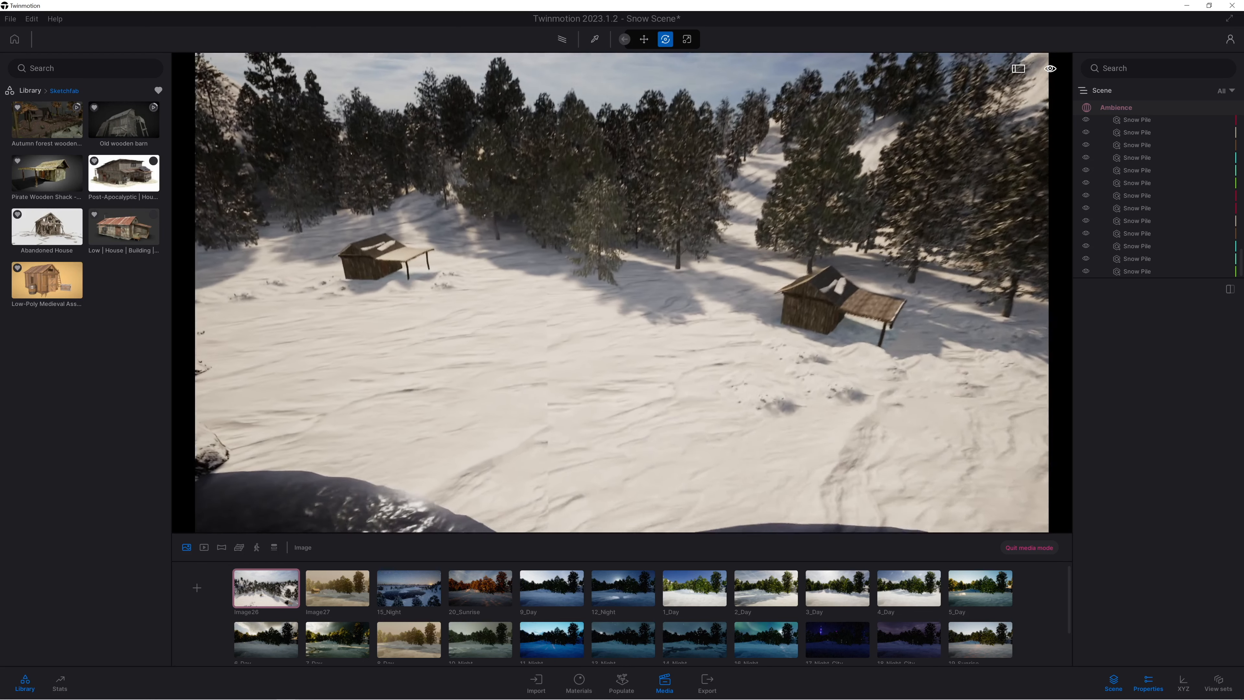
mouse_move(11, 212)
drag(68, 240, 608, 328)
click(601, 332)
Show the favourites of the whole library and place a large Snow Pile in front of the abandoned house.
scroll(573, 397, up, 2)
right_drag(572, 398, 587, 452)
middle_drag(587, 452, 594, 436)
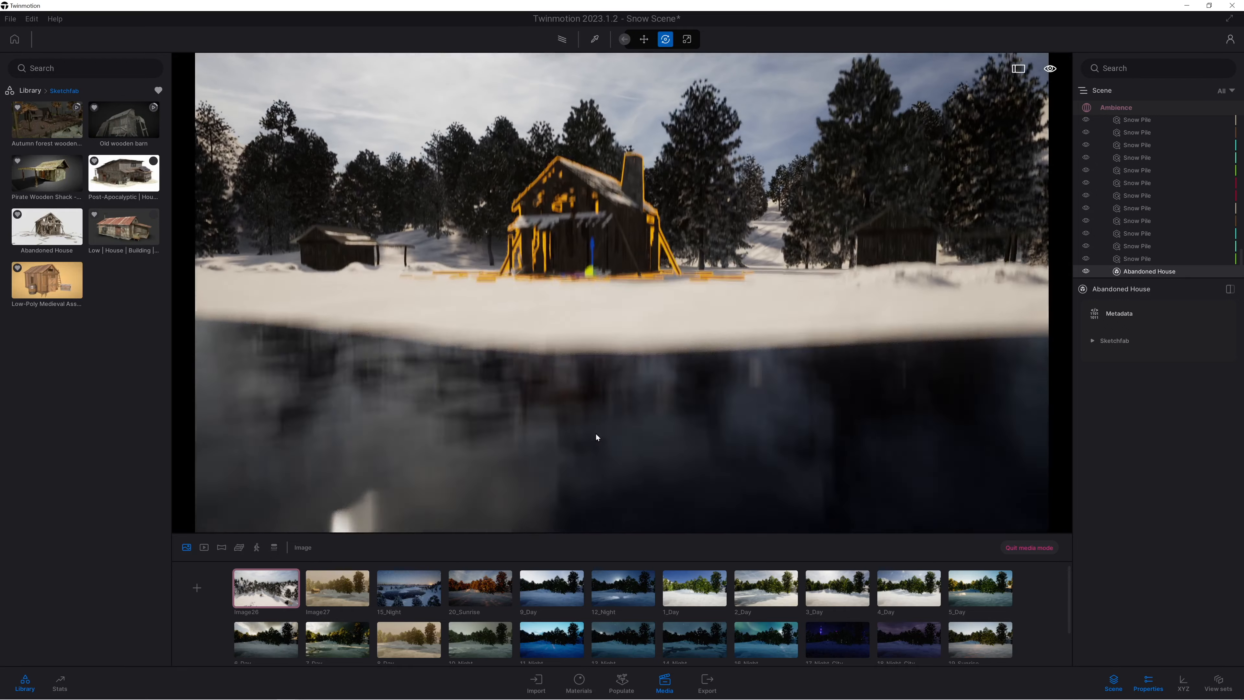
scroll(641, 313, up, 3)
middle_drag(641, 312, 636, 385)
right_drag(635, 385, 607, 380)
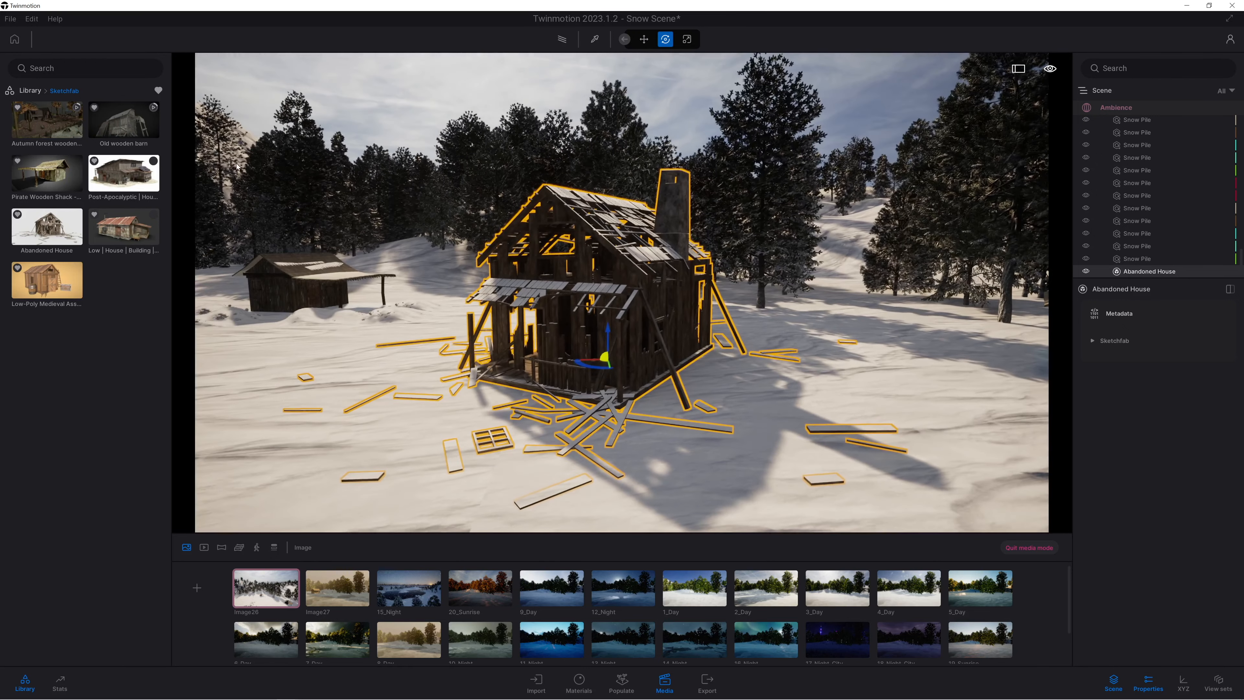
click(28, 91)
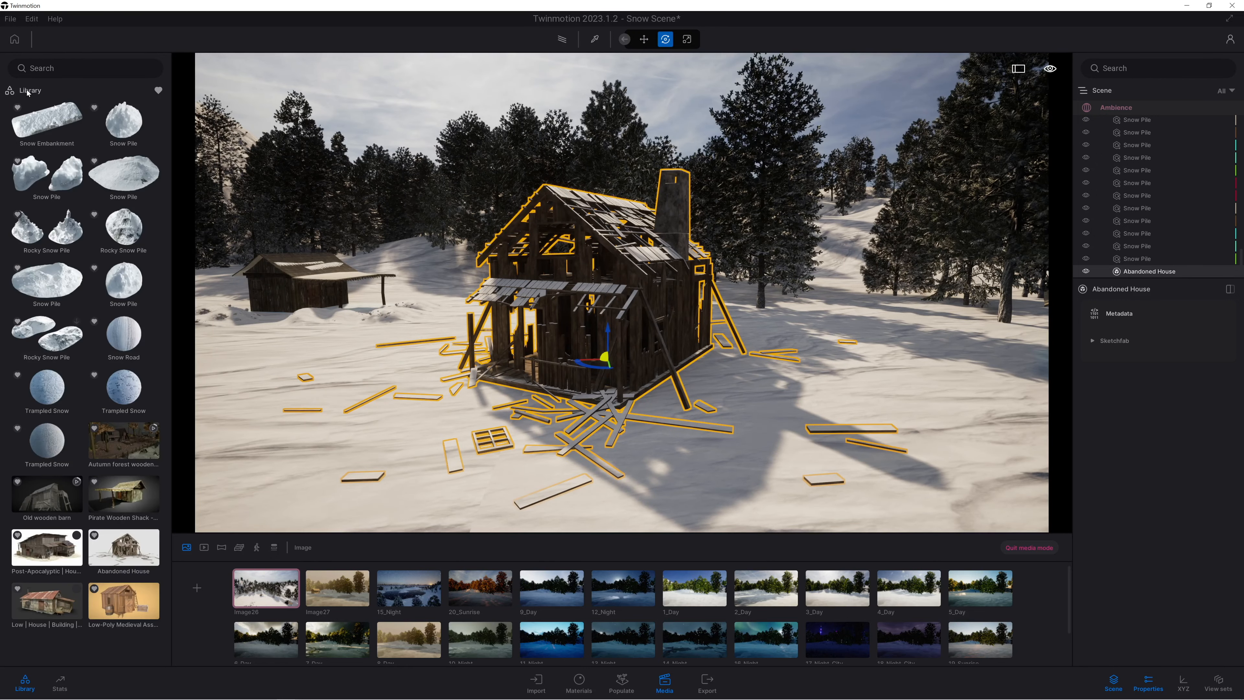
drag(116, 192, 230, 298)
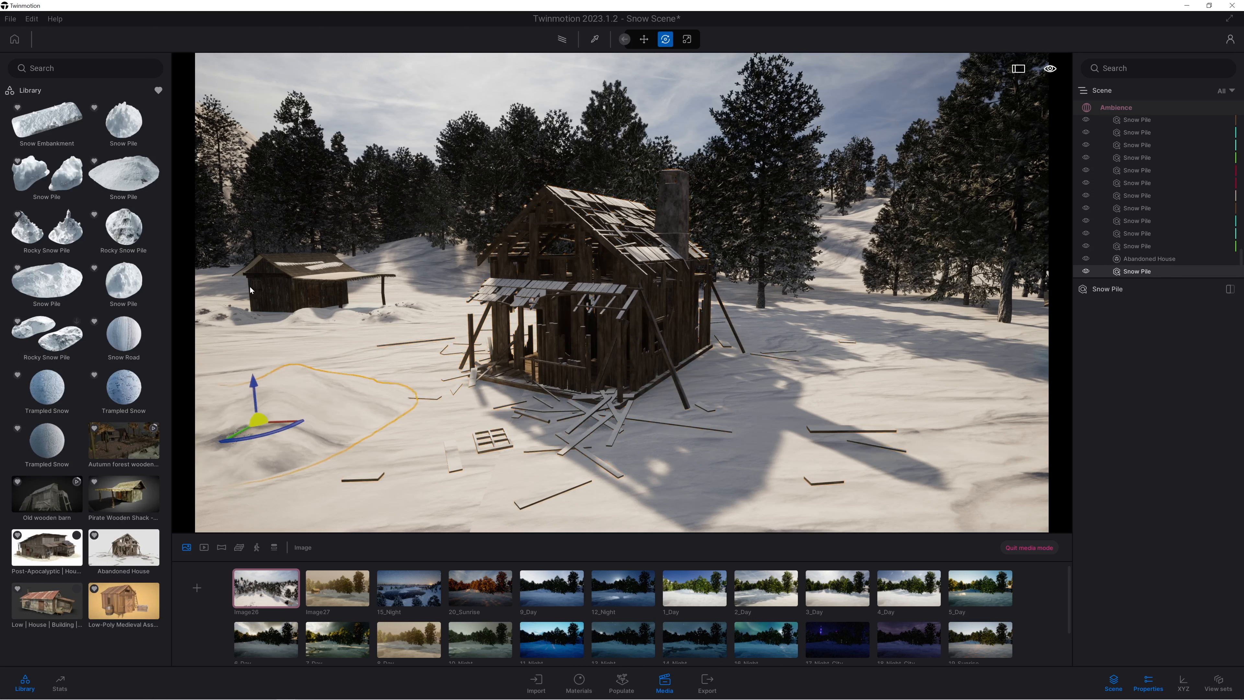
Place more of the same Snow Pile around the abandoned house and near the first shack.
drag(131, 180, 369, 316)
click(382, 330)
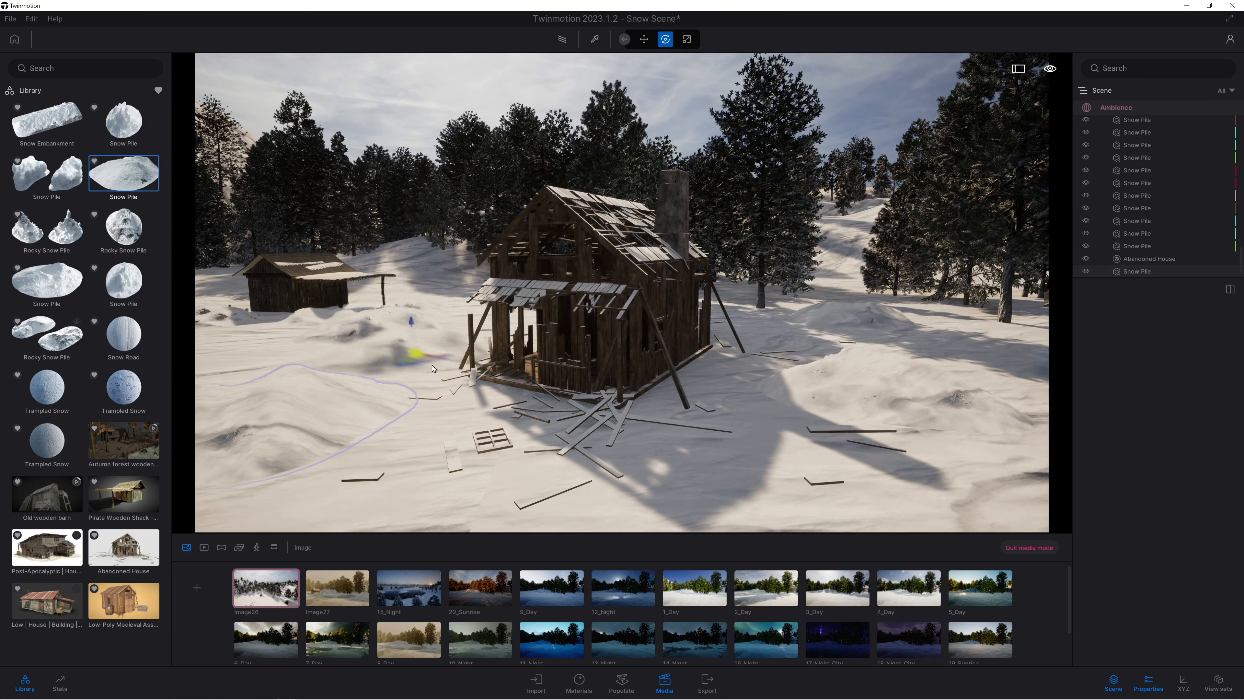
right_drag(384, 325, 429, 366)
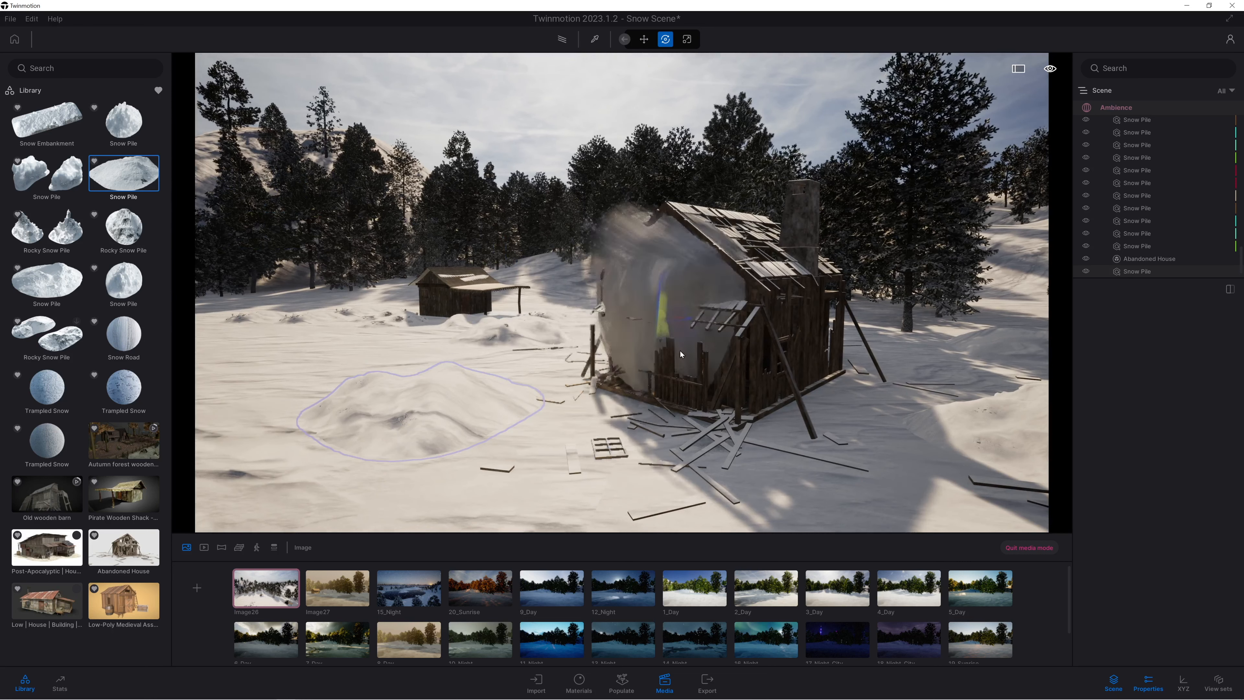
key(Escape)
Select the abandoned house and rotate it about its vertical axis, entering an angle of 130.
click(753, 328)
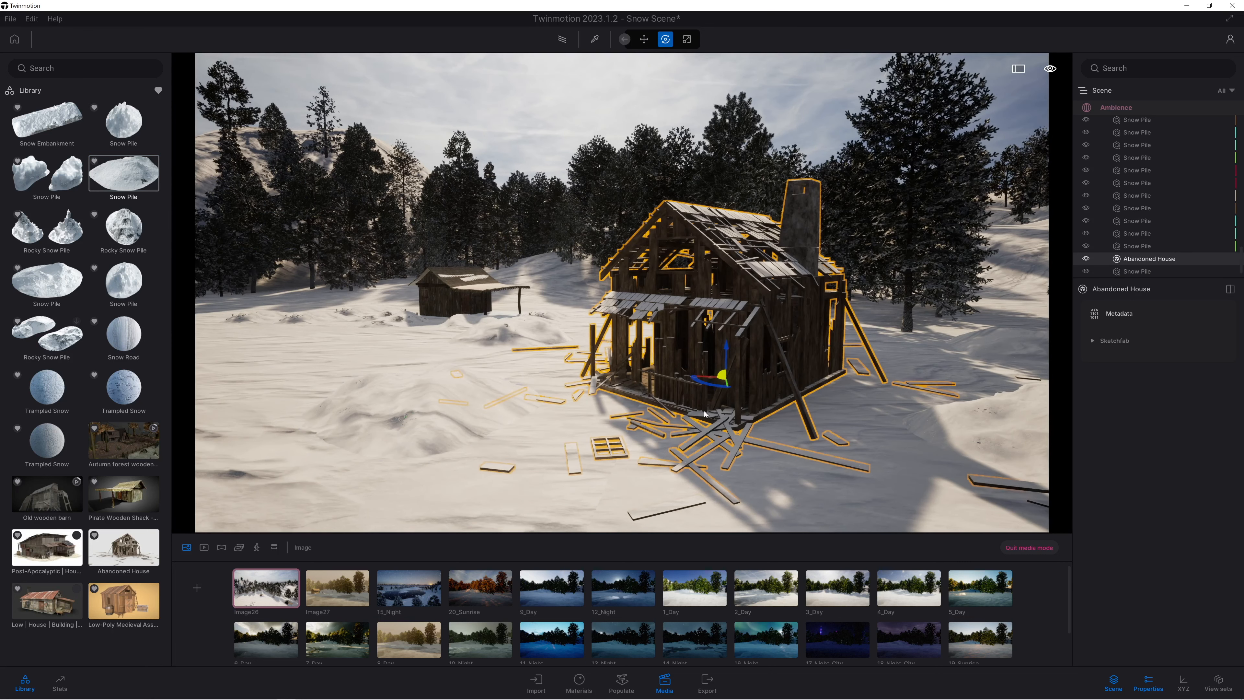
mouse_move(698, 383)
mouse_down()
mouse_move(752, 387)
mouse_move(718, 384)
mouse_up()
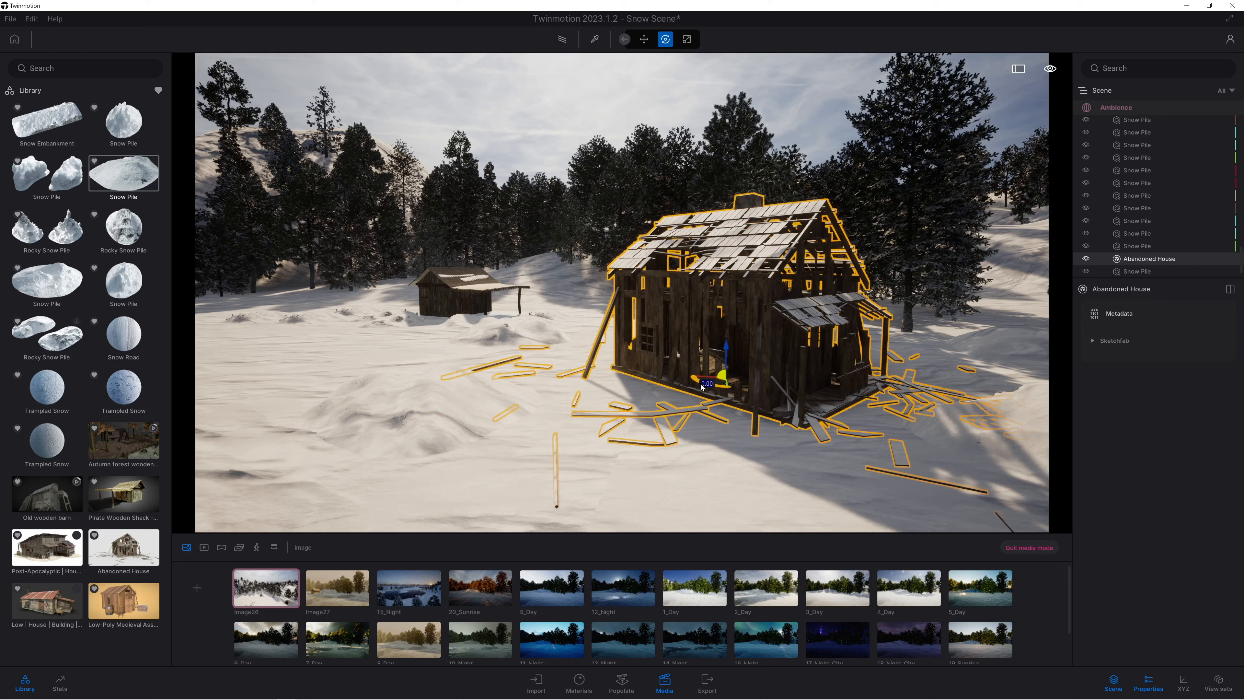
text(130)
key(Return)
mouse_move(816, 391)
mouse_down()
mouse_move(839, 395)
mouse_move(825, 398)
mouse_up()
drag(714, 377, 768, 362)
right_drag(768, 361, 862, 382)
right_drag(631, 352, 606, 396)
drag(586, 369, 559, 411)
right_drag(558, 408, 519, 407)
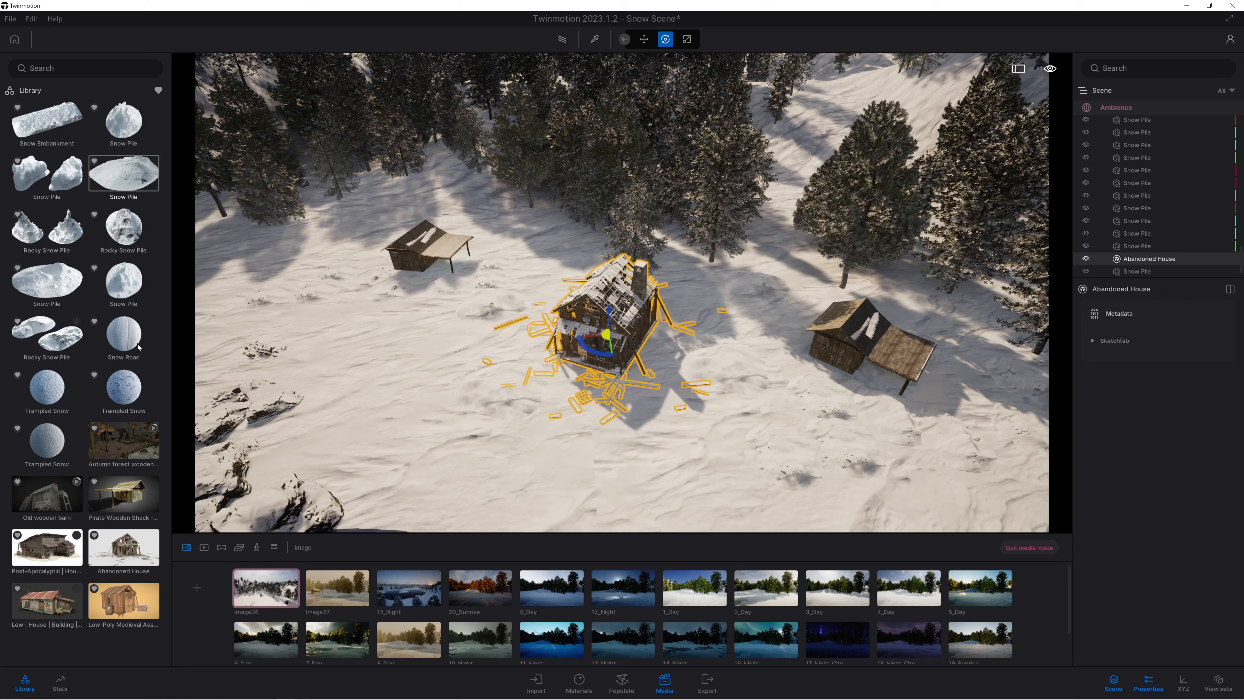
Open Image27 and set its weather to the midpoint precipitation setting and its season close to winter for snowfall.
click(279, 605)
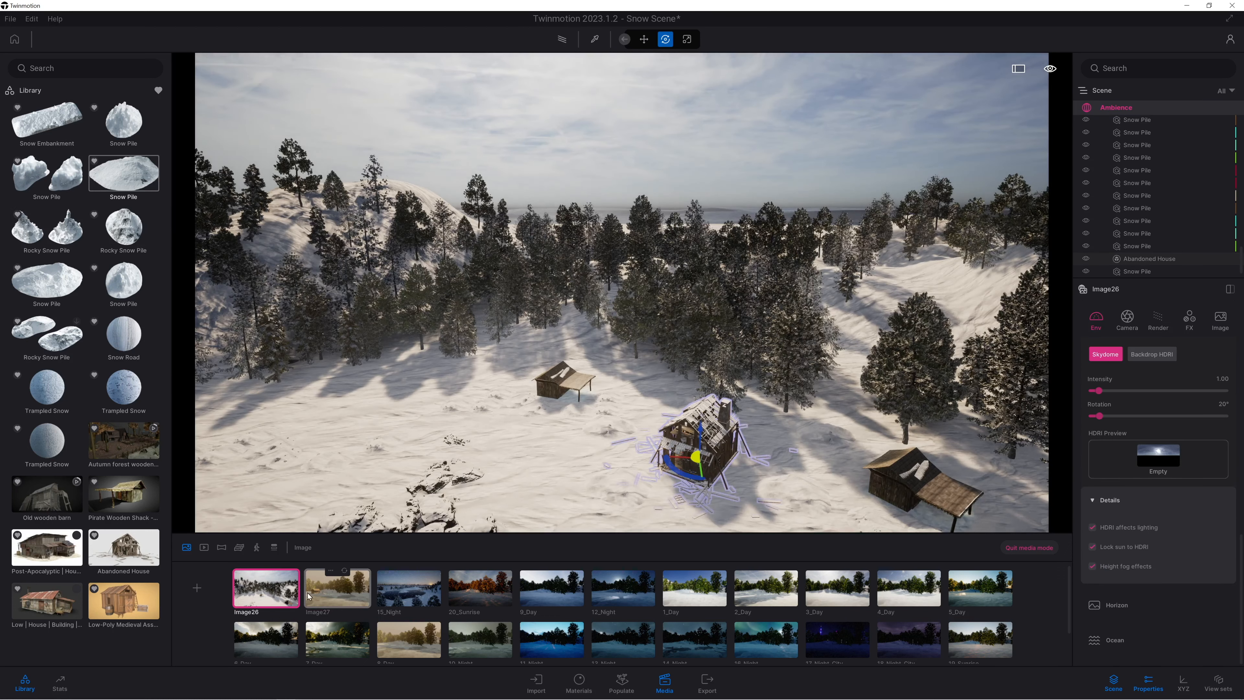
click(335, 589)
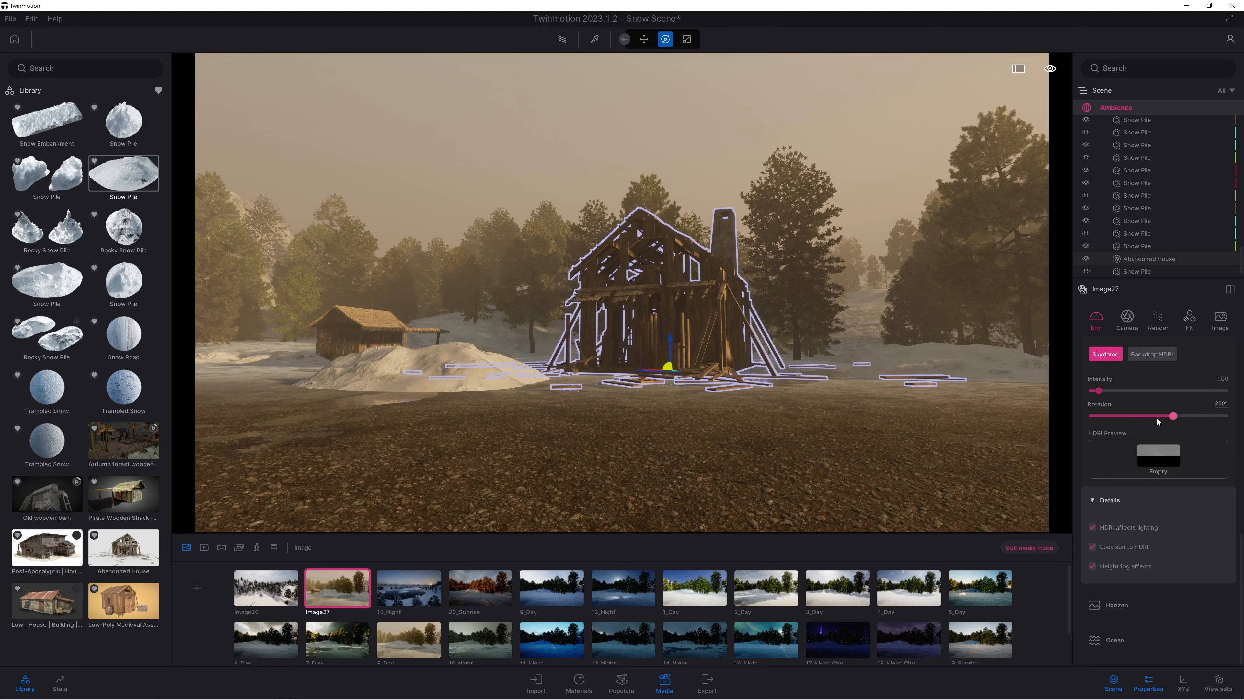
scroll(1145, 404, up, 5)
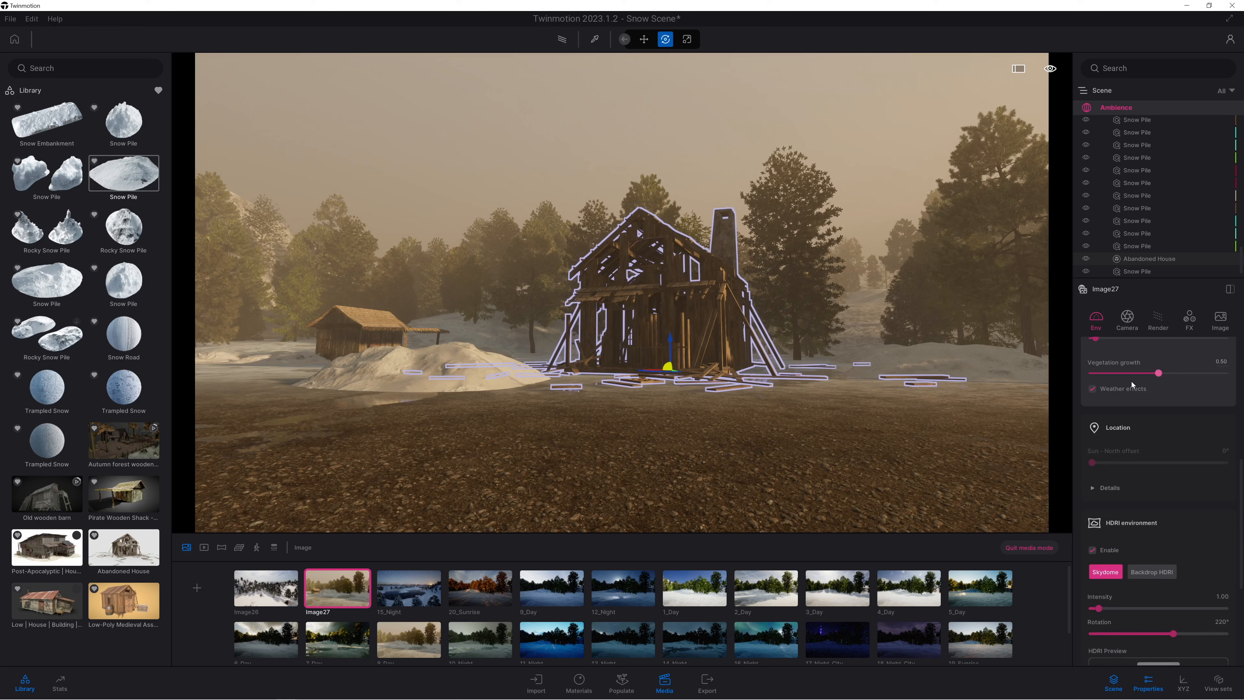
scroll(1131, 384, up, 6)
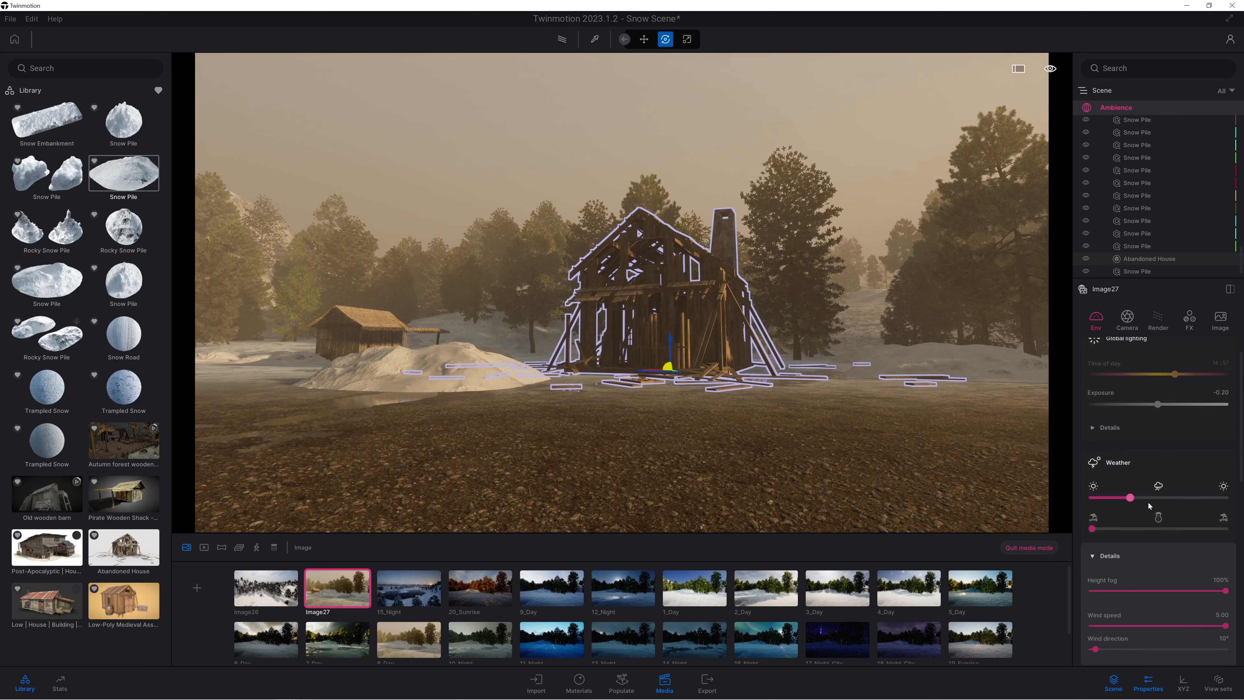
drag(1130, 497, 1158, 496)
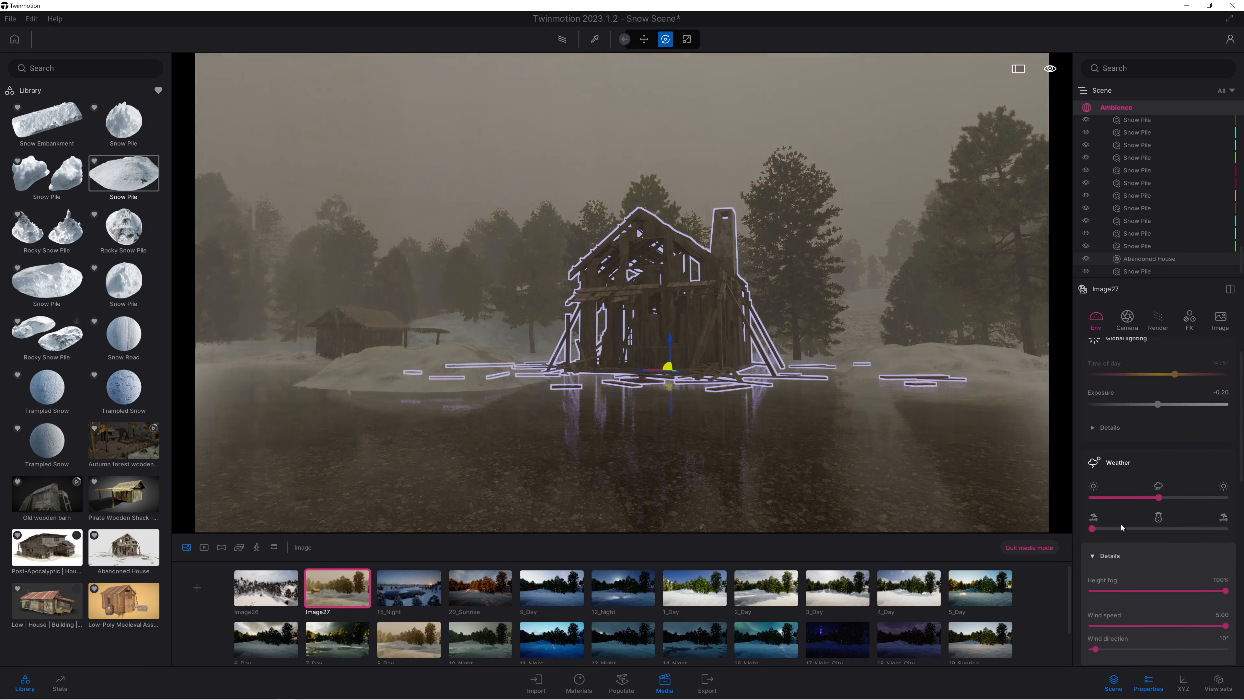
drag(1103, 529, 1153, 528)
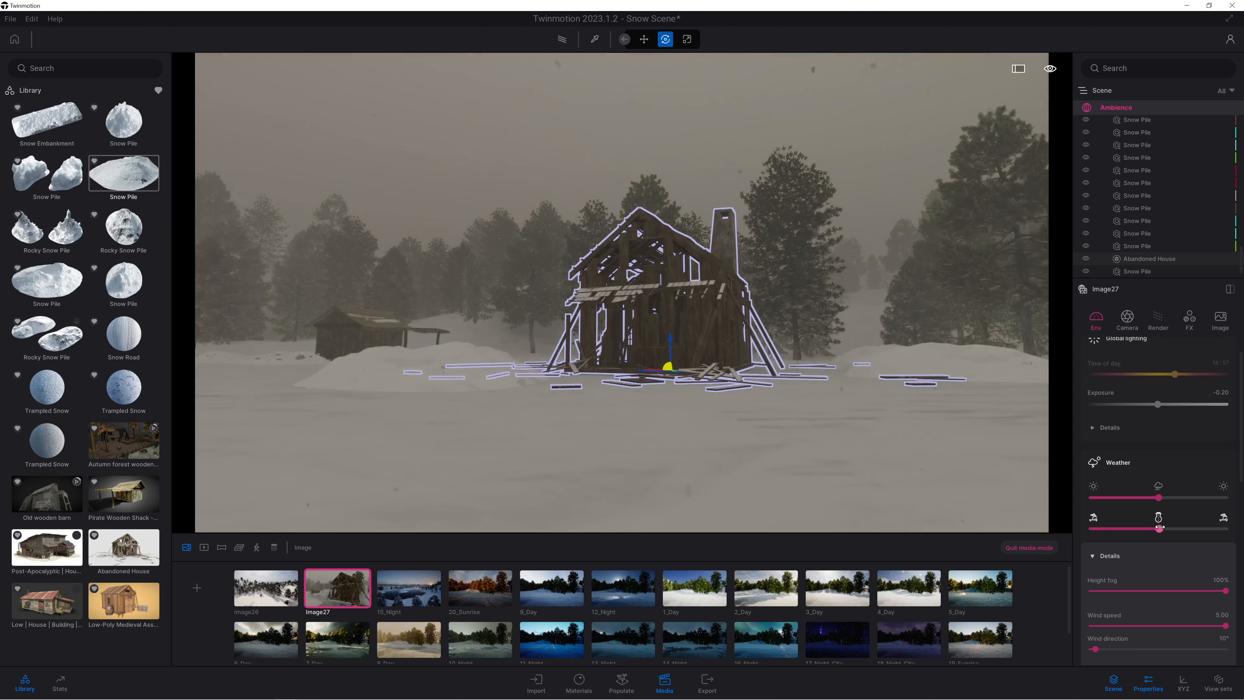
Reduce Image27's height fog to 54% and set the wind direction to about 92°.
mouse_move(976, 427)
right_down()
mouse_move(975, 406)
mouse_move(945, 425)
mouse_move(784, 399)
mouse_move(612, 398)
mouse_move(894, 404)
mouse_move(967, 423)
mouse_move(969, 409)
mouse_move(957, 417)
right_up()
key(s)
key(e)
key(q)
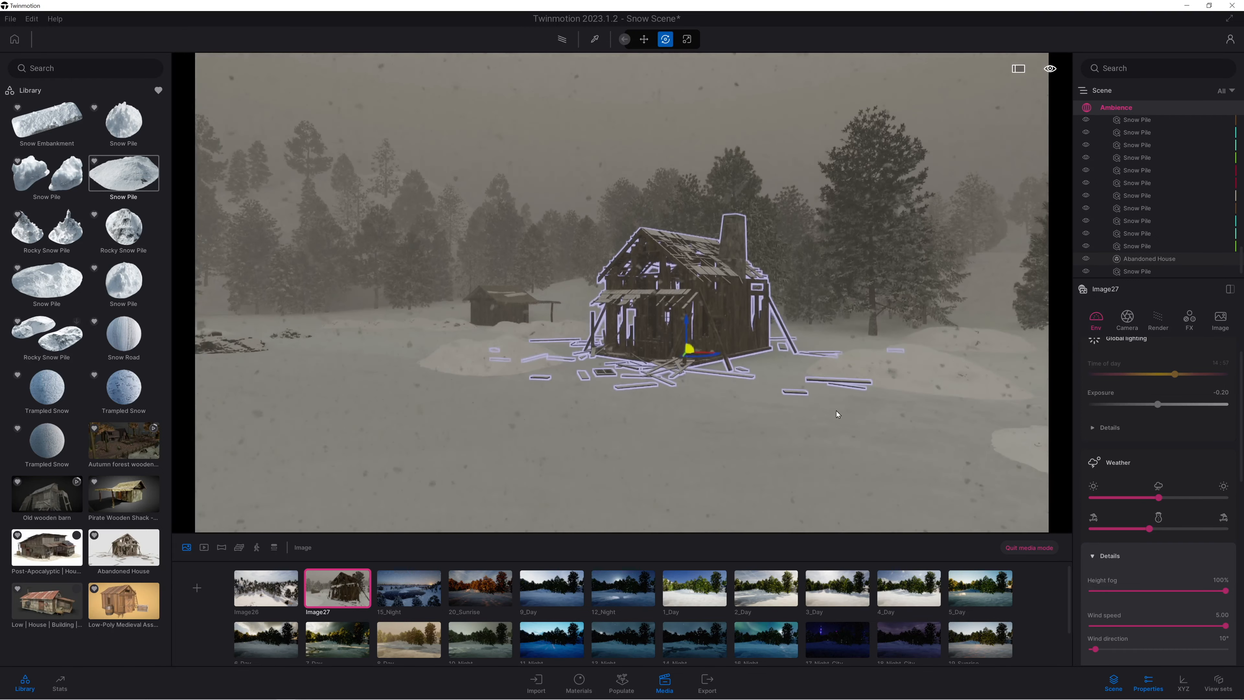
scroll(1136, 441, down, 3)
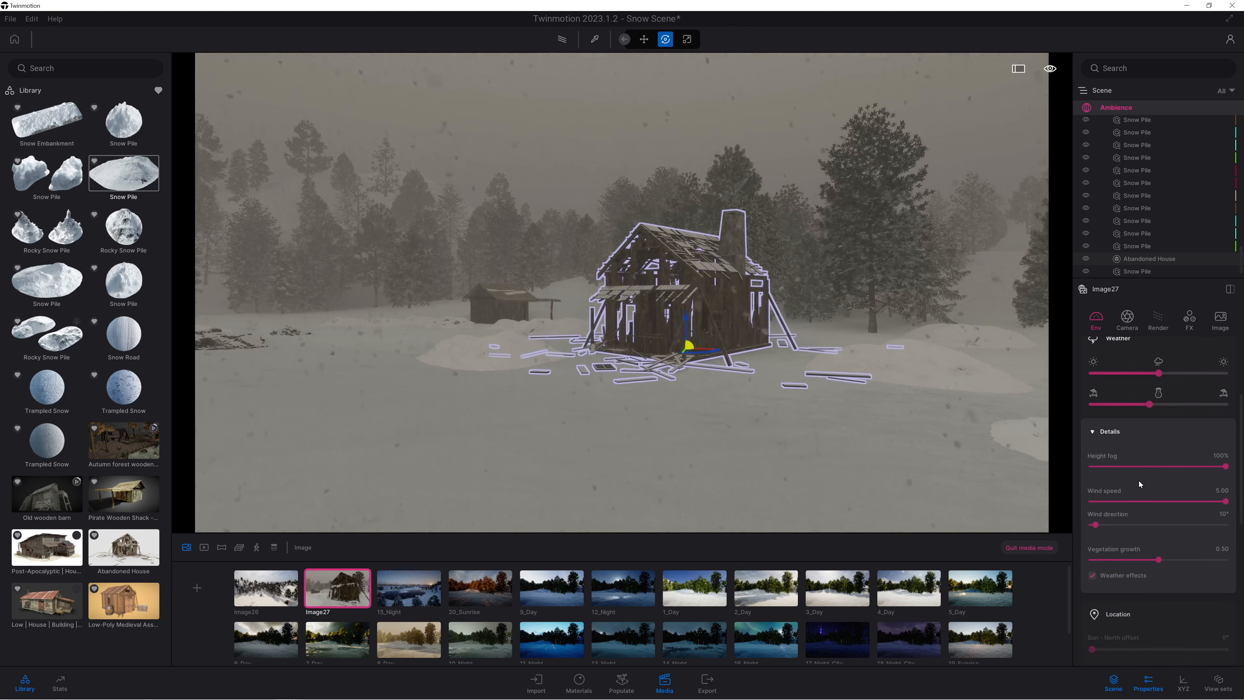
drag(1124, 466, 1100, 475)
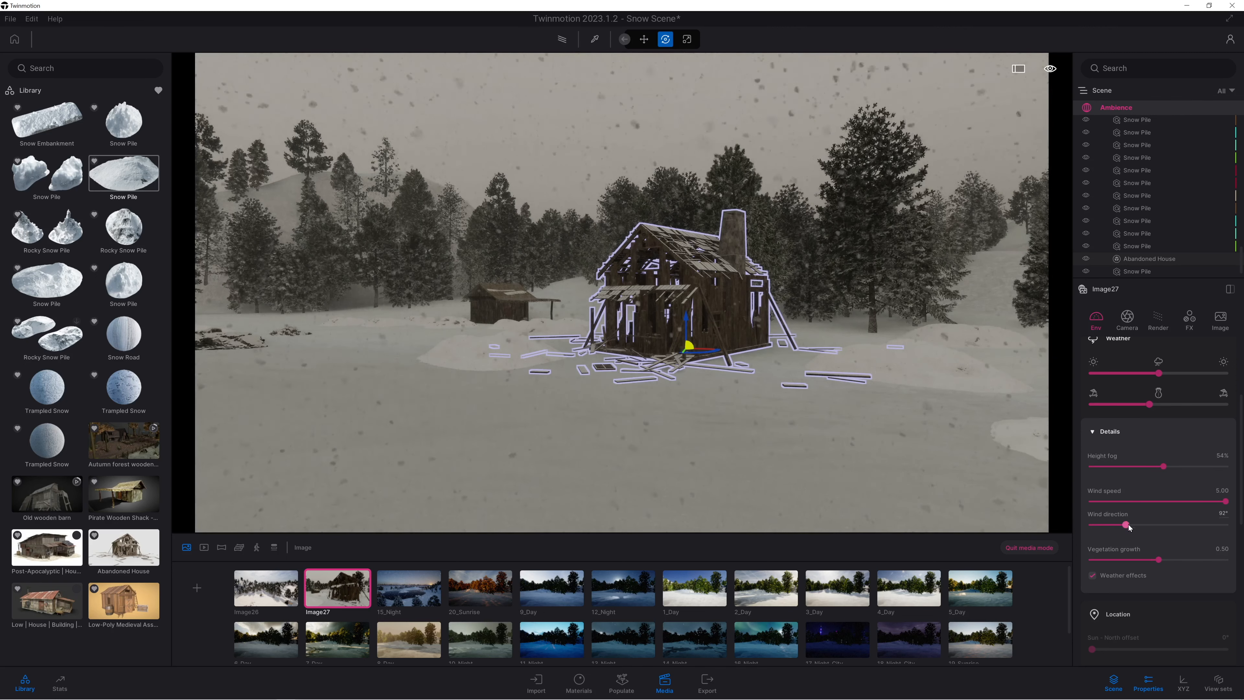
Set the intensity of Image27's HDRI environment to 1.53 and its rotation to 159°.
scroll(1129, 578, down, 3)
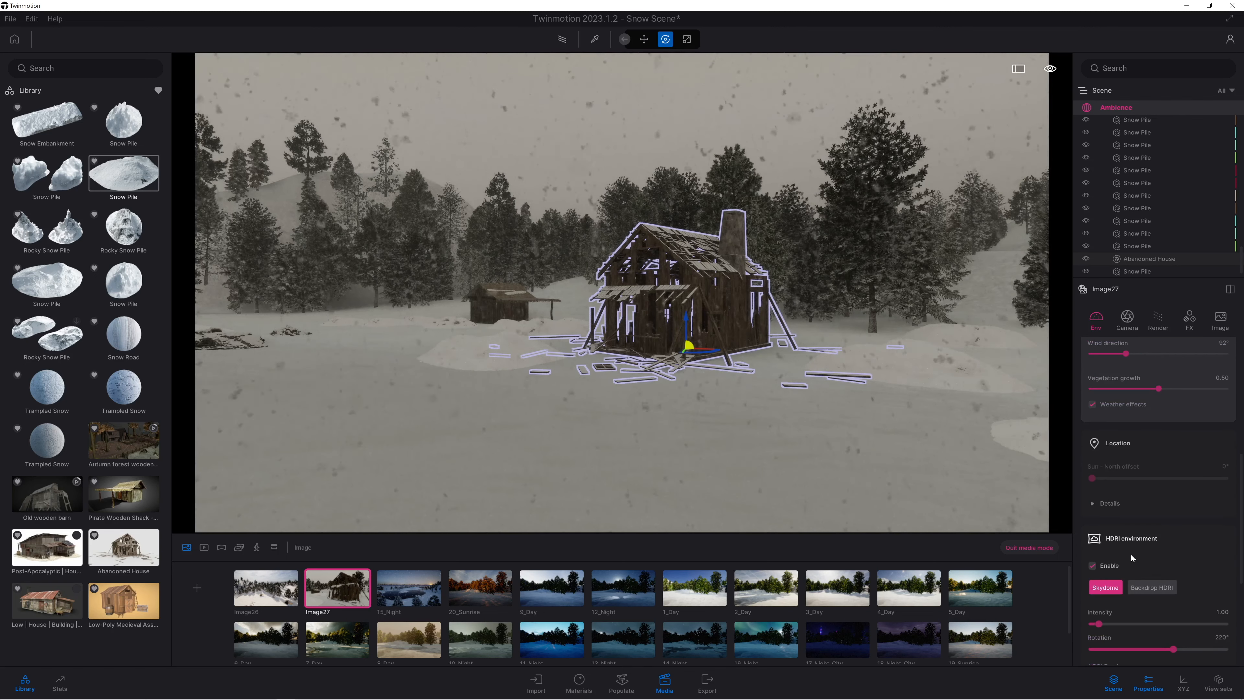
drag(1099, 624, 1101, 623)
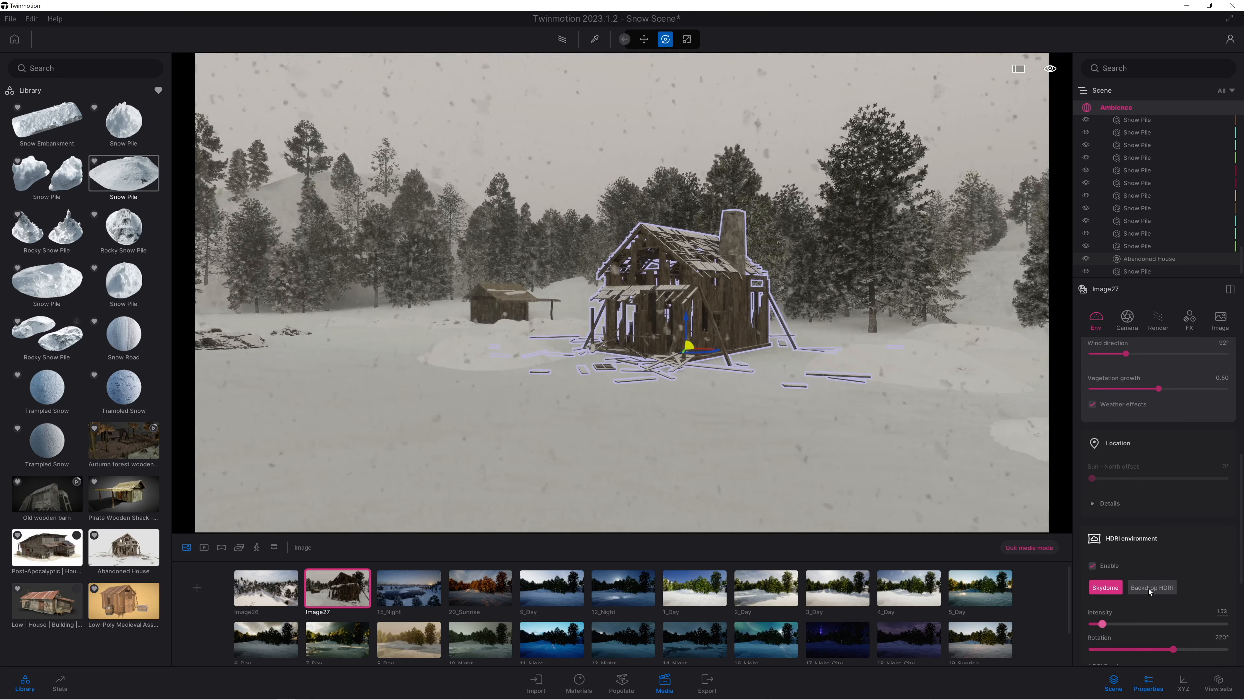
scroll(1149, 589, down, 2)
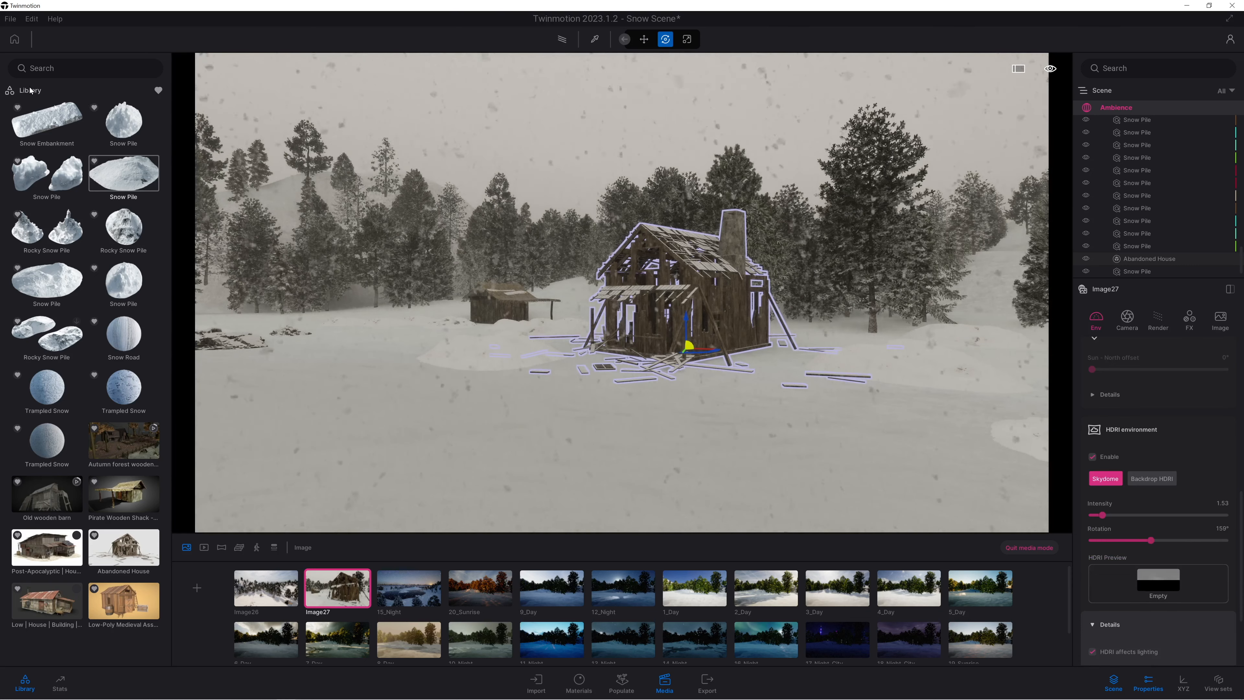
Apply the Noon Clear 01 HDRI sky from the library to Image27, with rotation 254° and intensity 5.09.
click(159, 91)
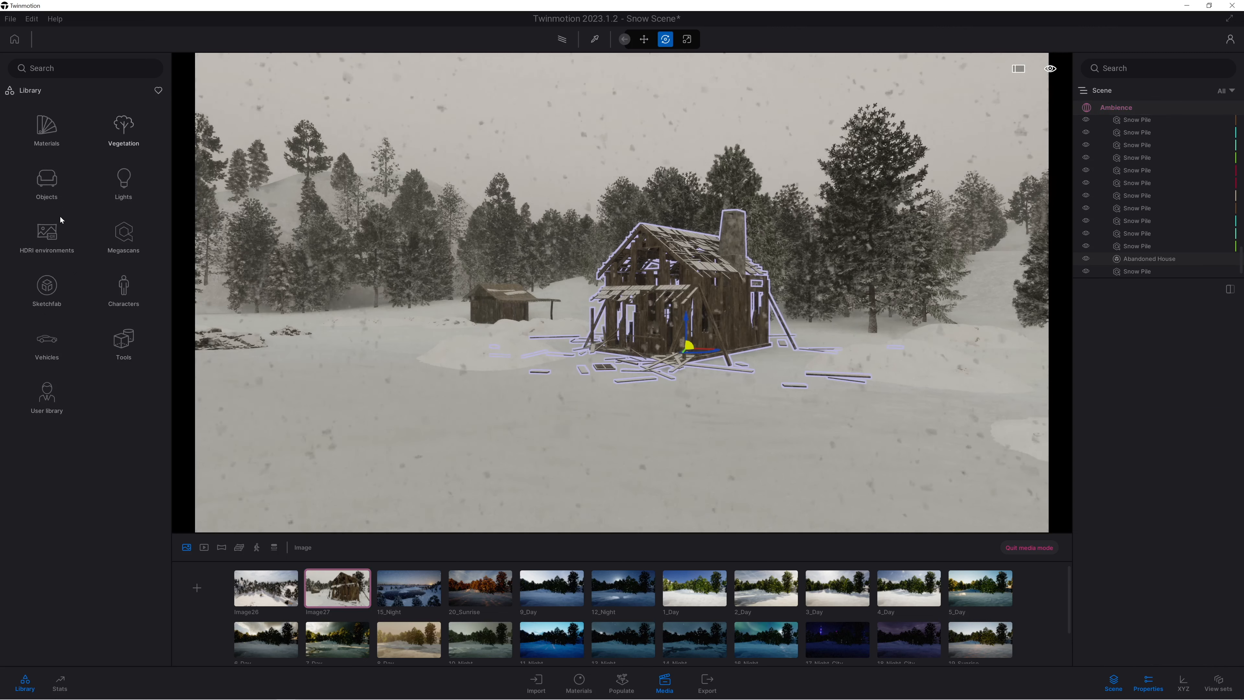
click(35, 242)
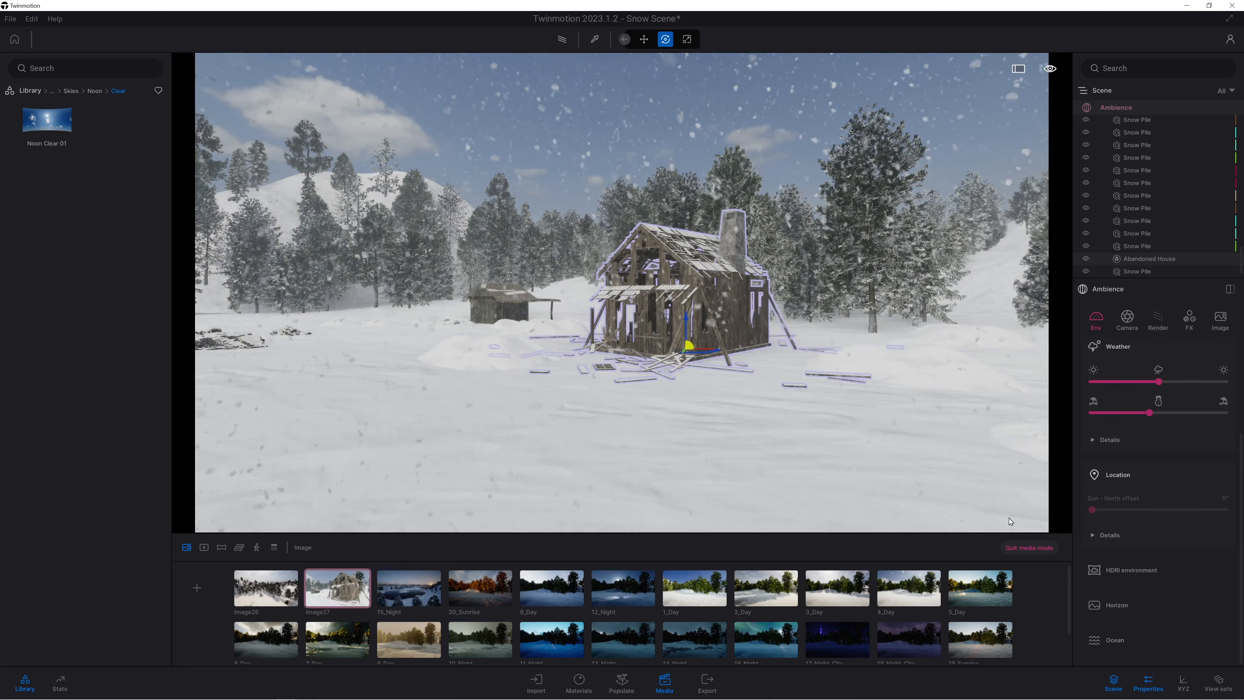
click(1130, 571)
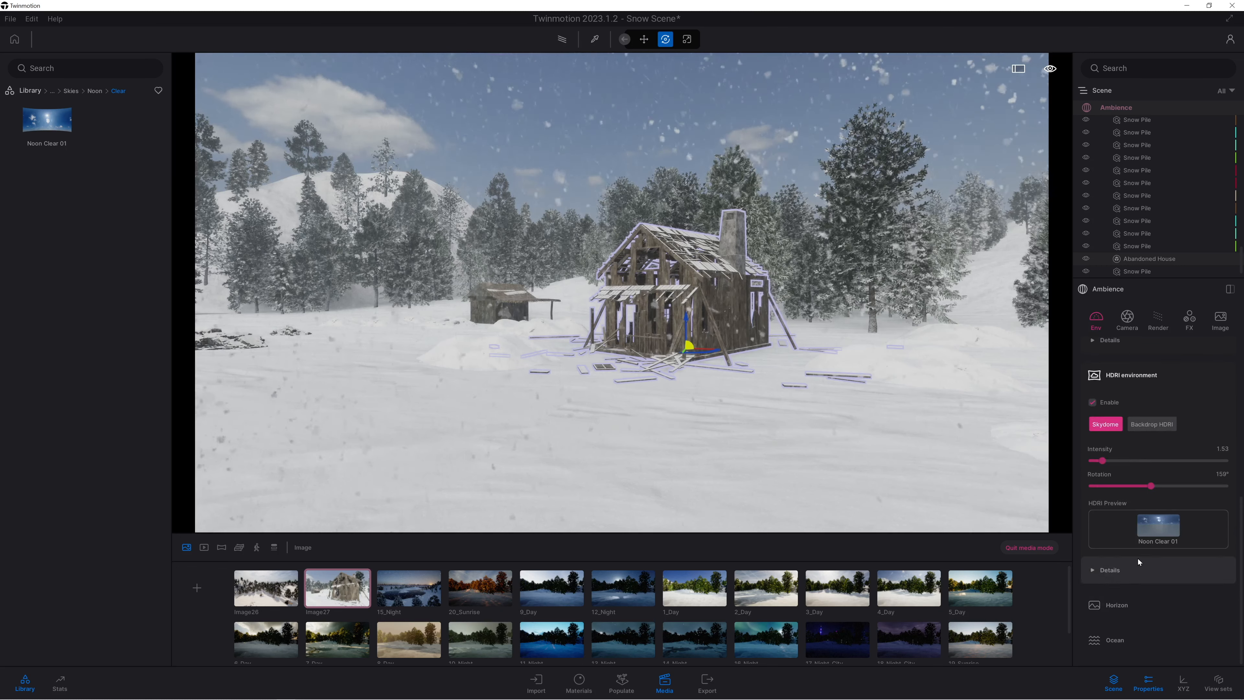
mouse_move(1152, 487)
mouse_down()
mouse_move(1195, 468)
mouse_move(1143, 467)
mouse_up()
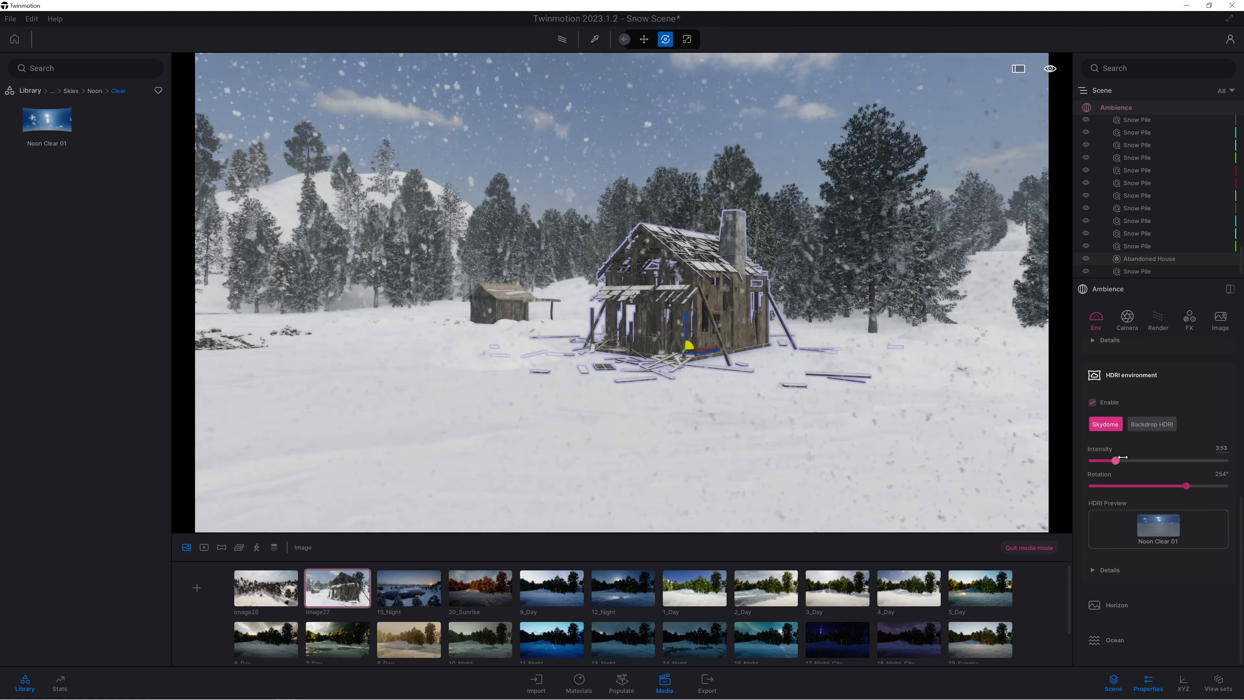
drag(1102, 460, 1125, 460)
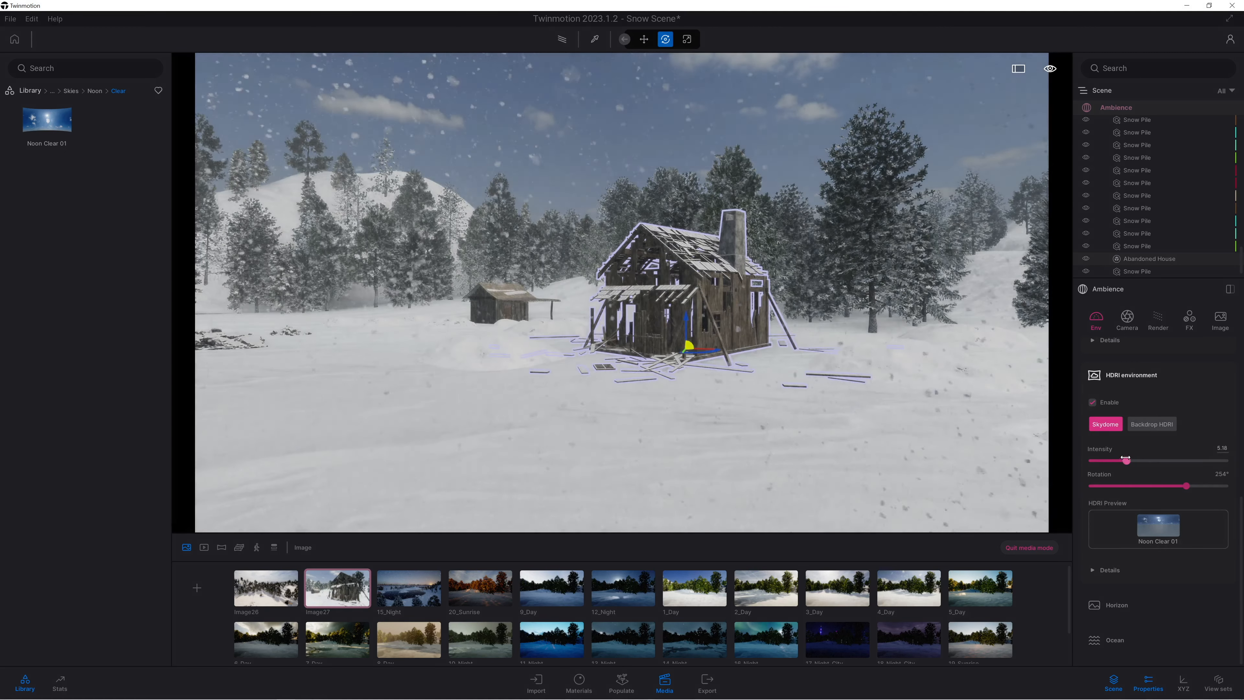
Reframe Image27 from over the lake to show the shoreline, abandoned house and wooden shack, and update the image with this view.
key(d)
key(s)
key(s)
key(a)
key(d)
key(s)
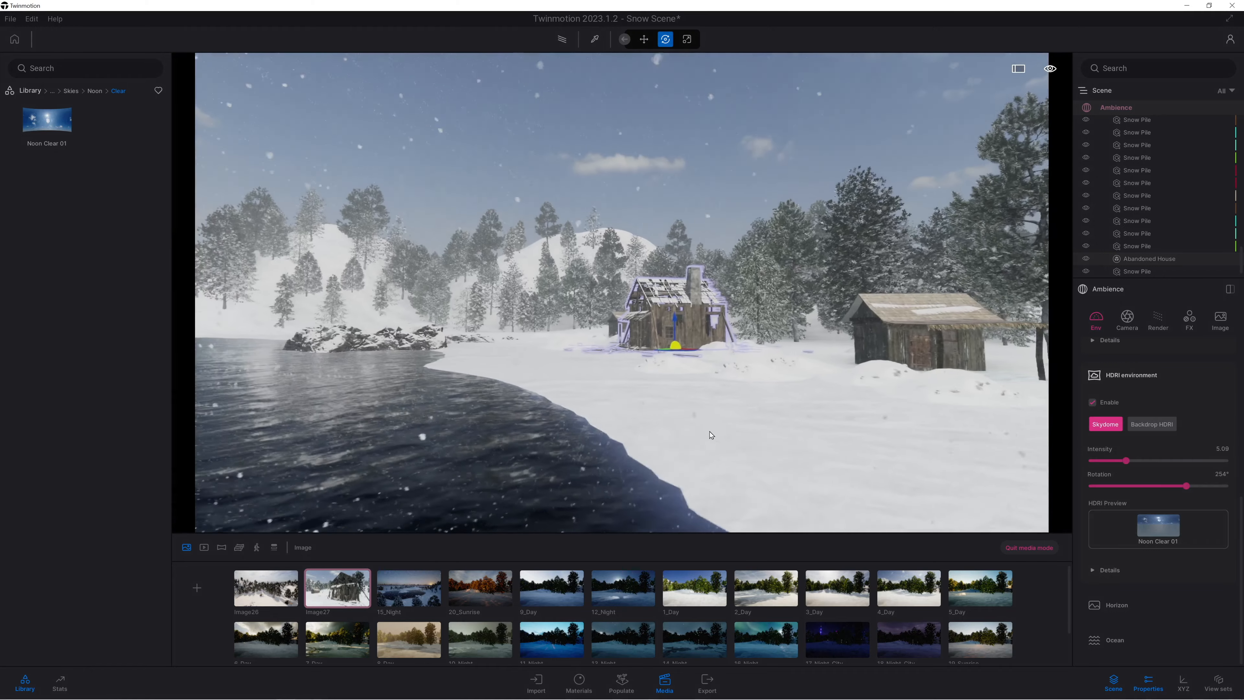
key(s)
right_drag(623, 402, 642, 385)
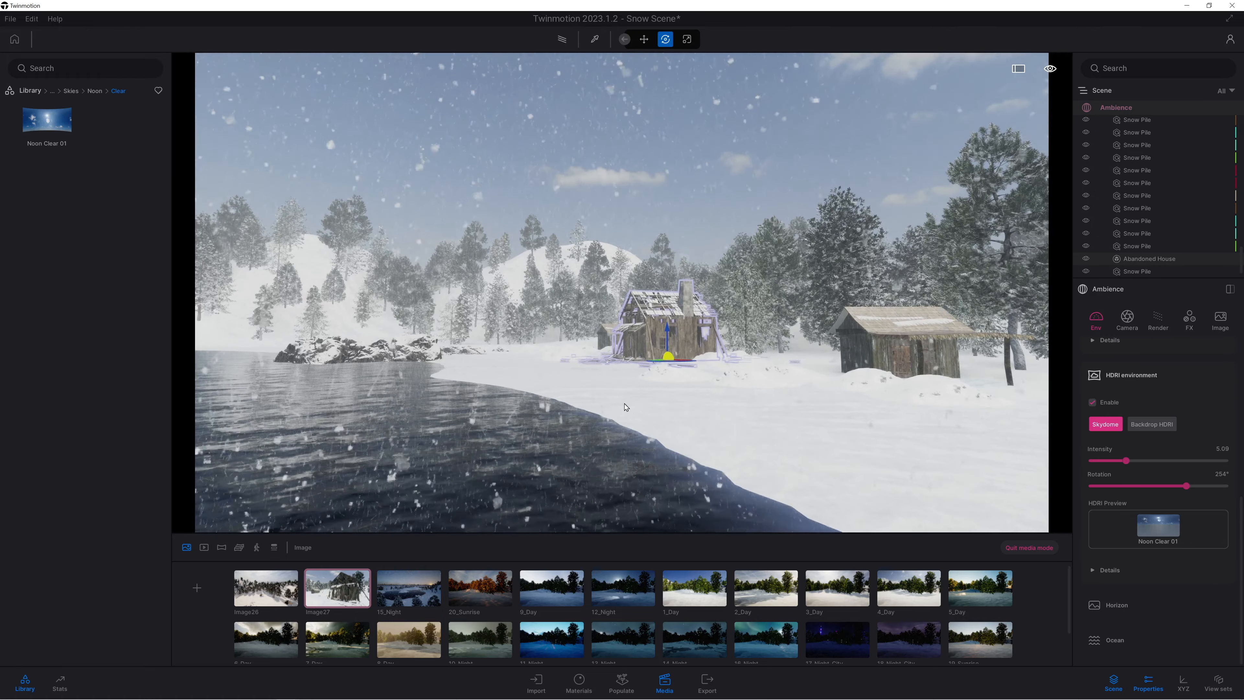
key(q)
mouse_move(351, 573)
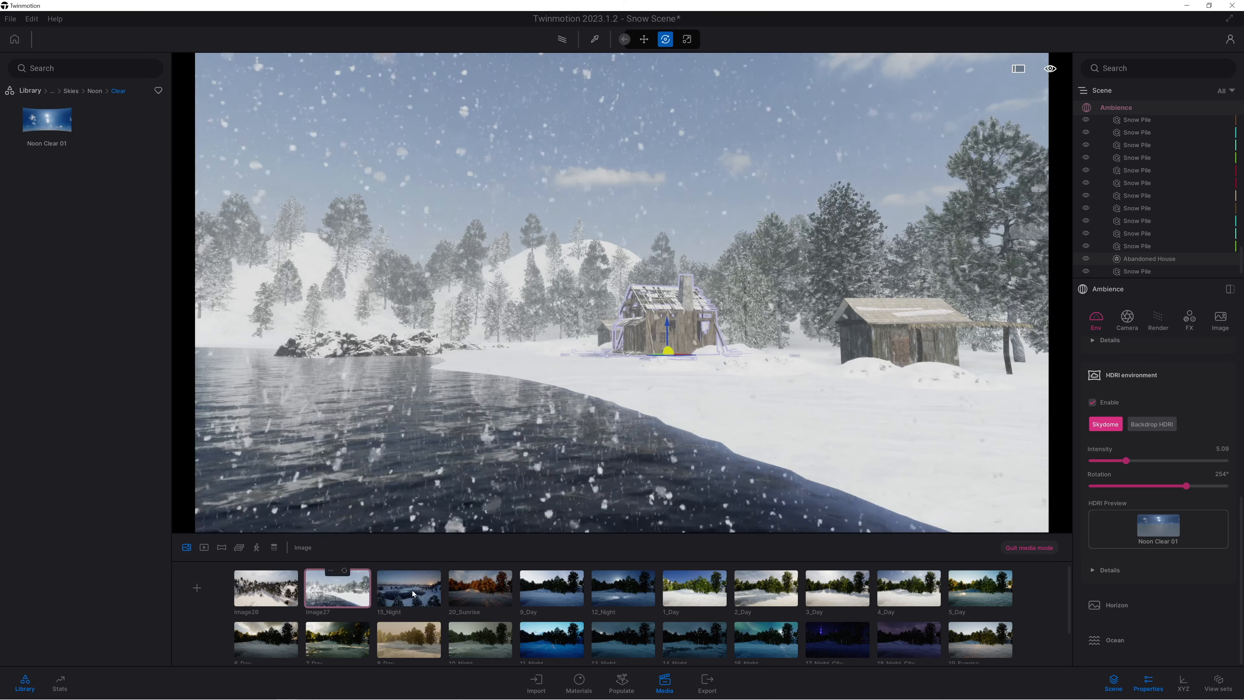
Open Image26, reframe it across the snow to the lake with the abandoned house at the frame's edge, and update the image.
click(298, 591)
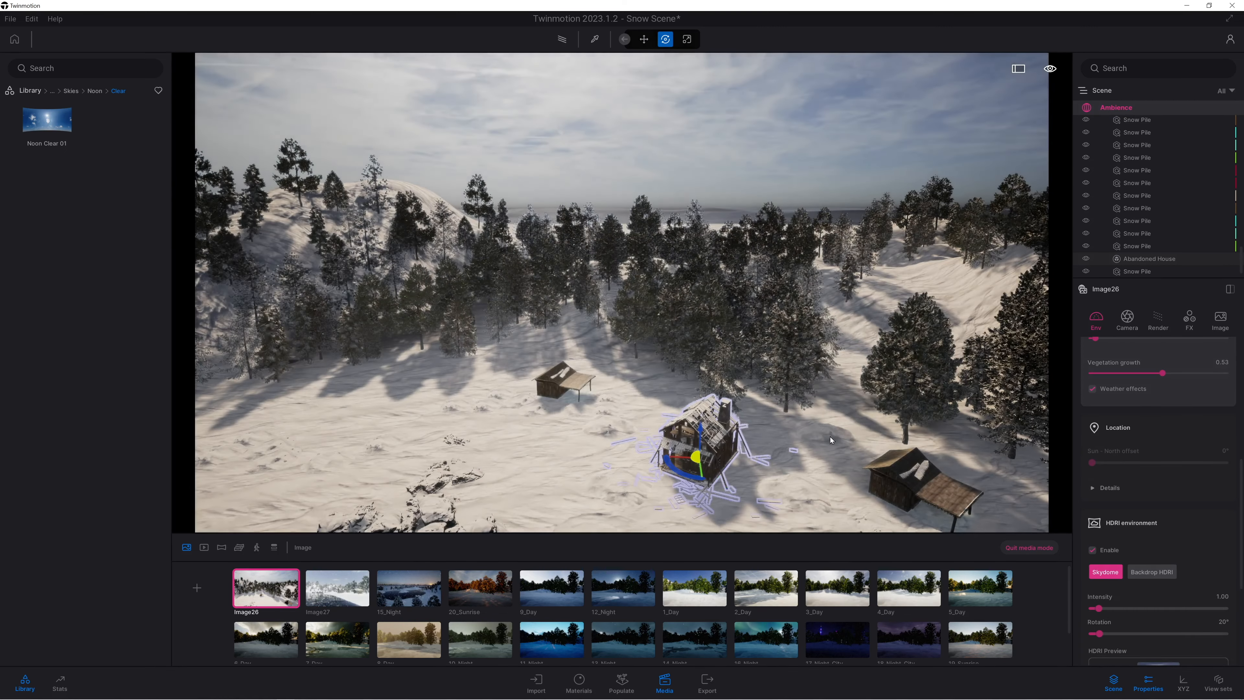
middle_drag(712, 465, 648, 453)
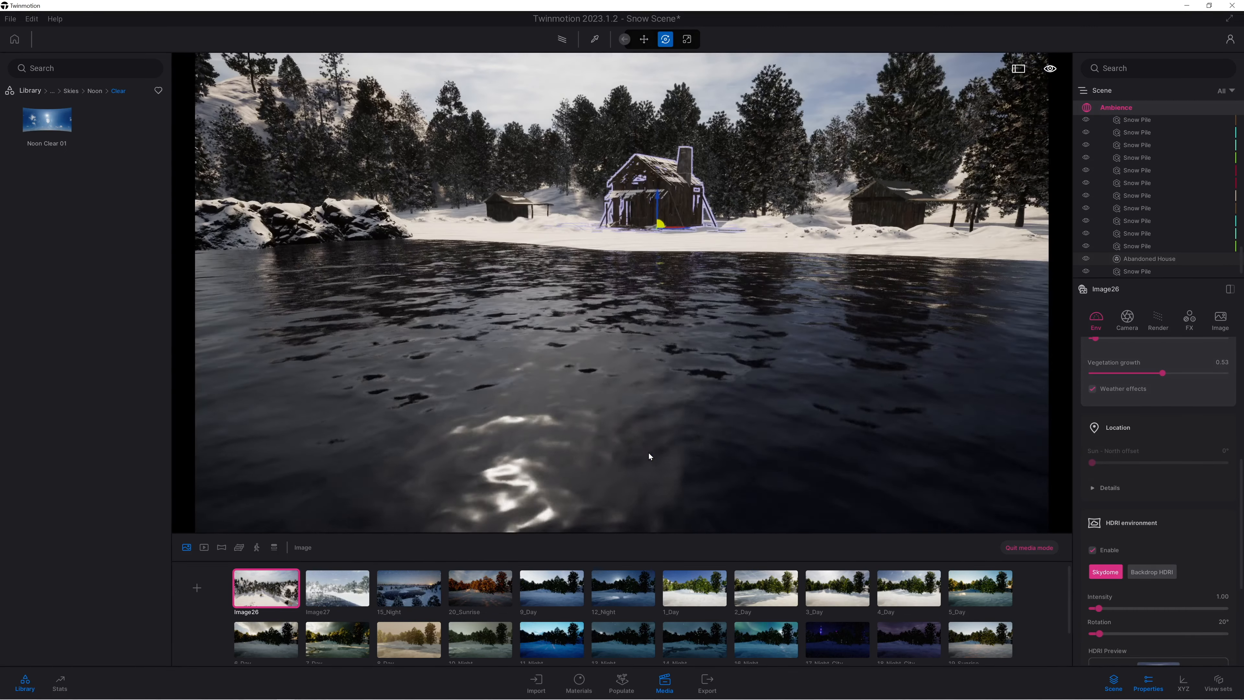
key(w)
right_drag(857, 361, 669, 301)
key(s)
key(d)
scroll(995, 352, down, 5)
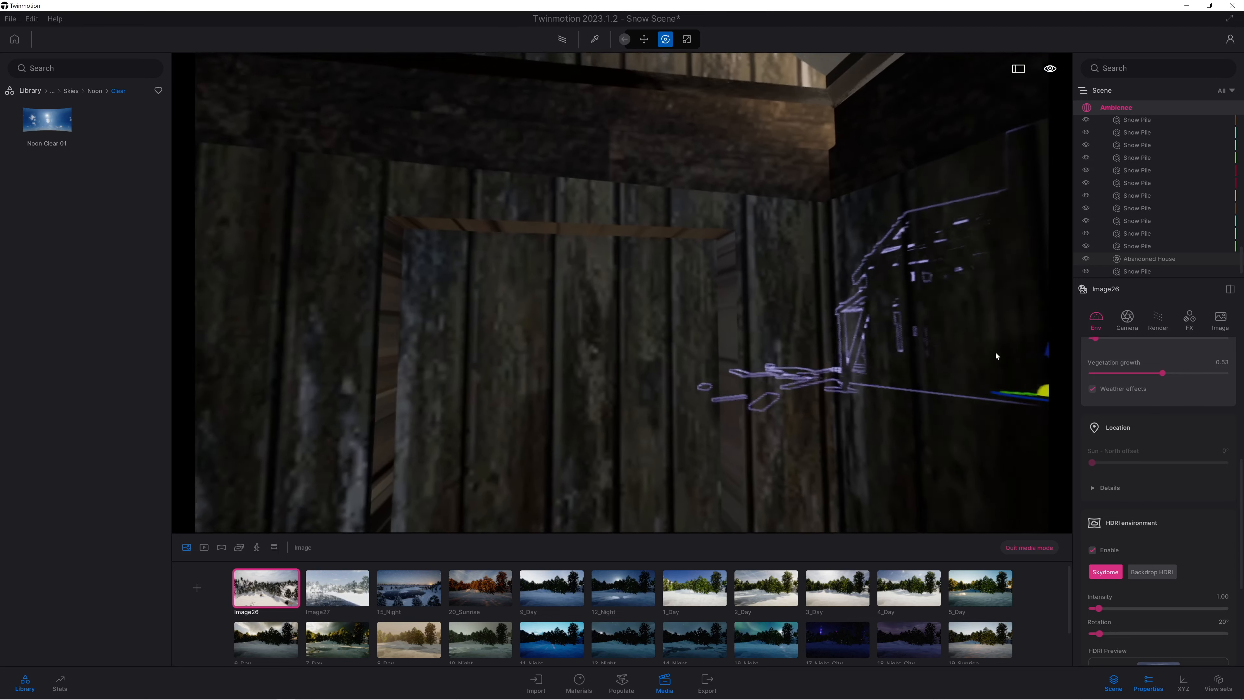
scroll(1039, 386, up, 5)
right_drag(1009, 362, 977, 383)
right_drag(842, 348, 842, 344)
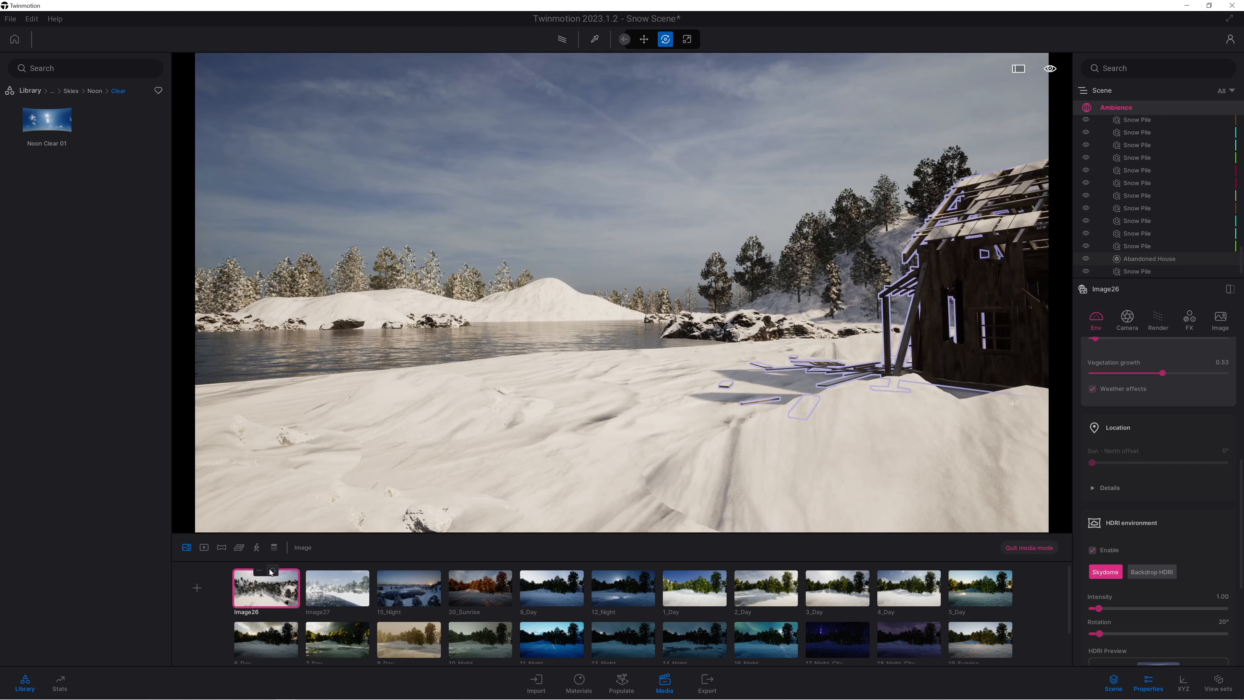
click(272, 571)
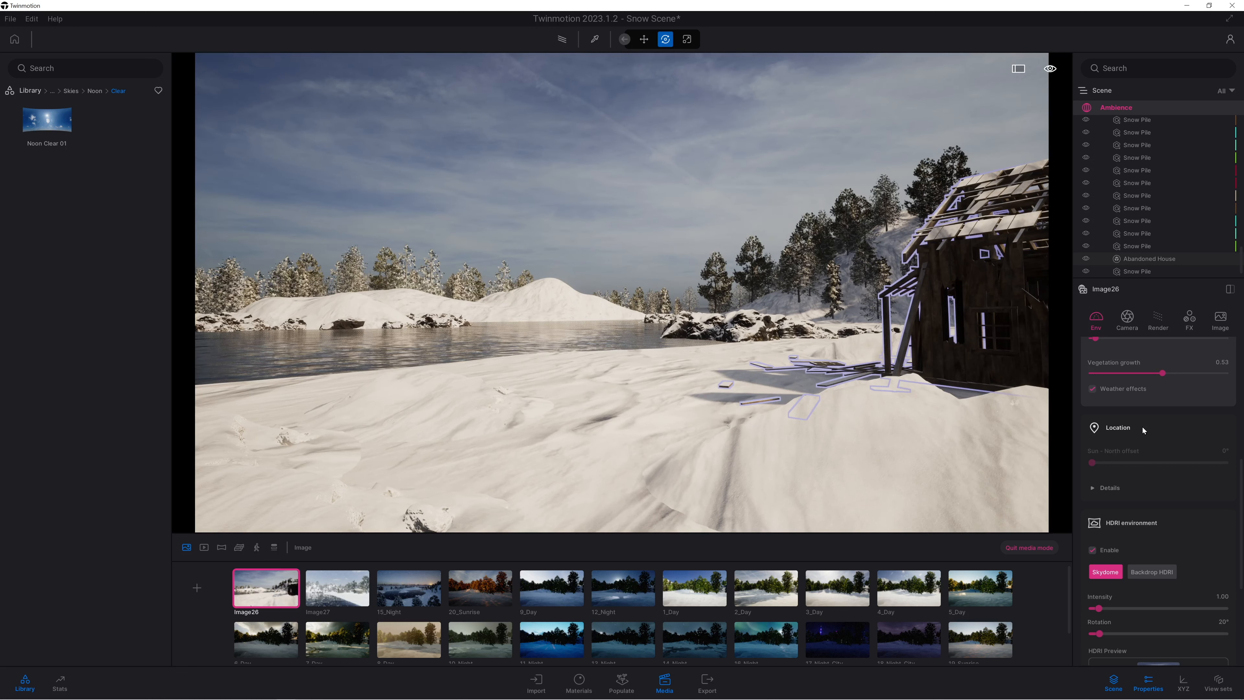
Shift Image26's weather from clear to just before the midpoint for light snowfall, and look at it from a slightly higher viewpoint.
scroll(1147, 427, up, 5)
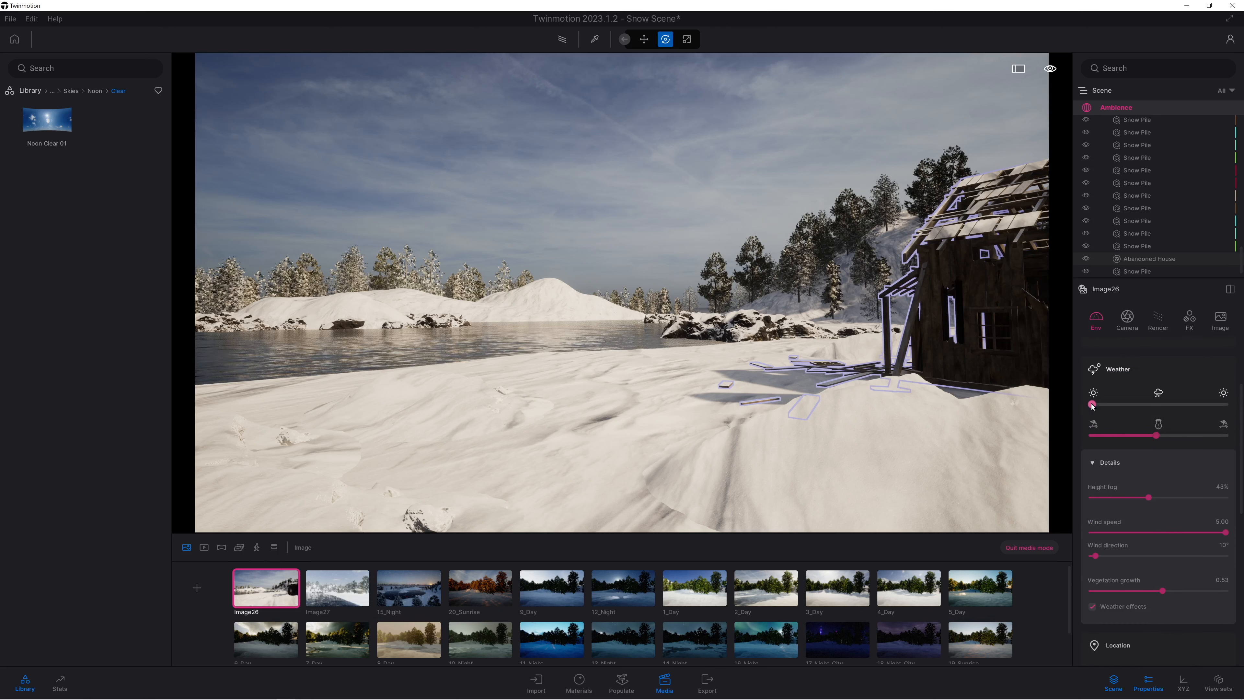
drag(1128, 402, 1147, 403)
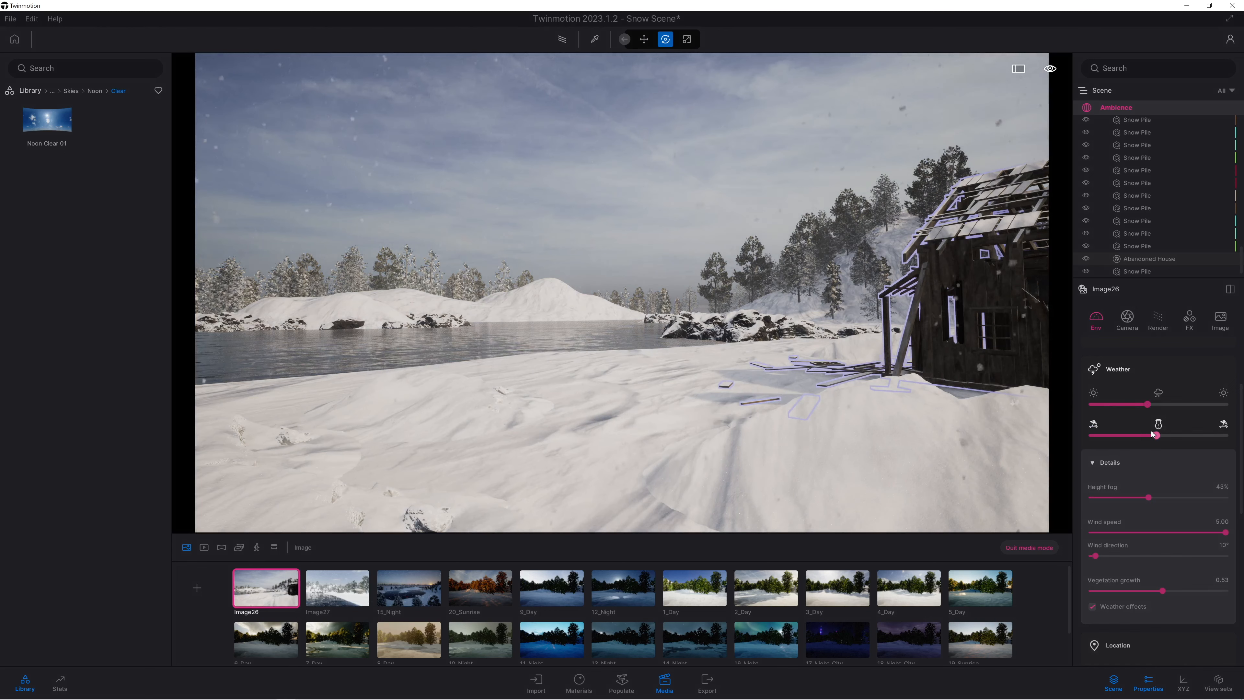
mouse_move(803, 343)
right_down()
mouse_move(846, 342)
mouse_move(808, 346)
right_up()
key(e)
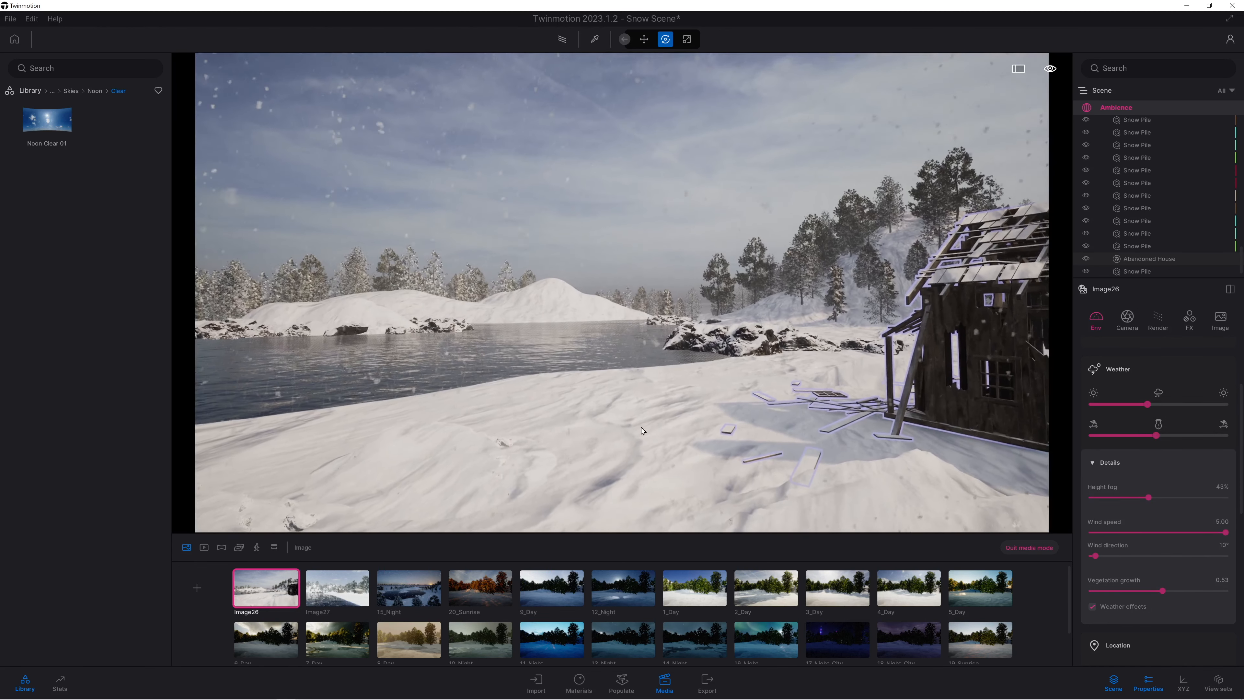
Set the intensity of Image26's HDRI environment to 3.67 and its rotation to 70°.
scroll(1120, 583, down, 3)
scroll(1119, 573, down, 3)
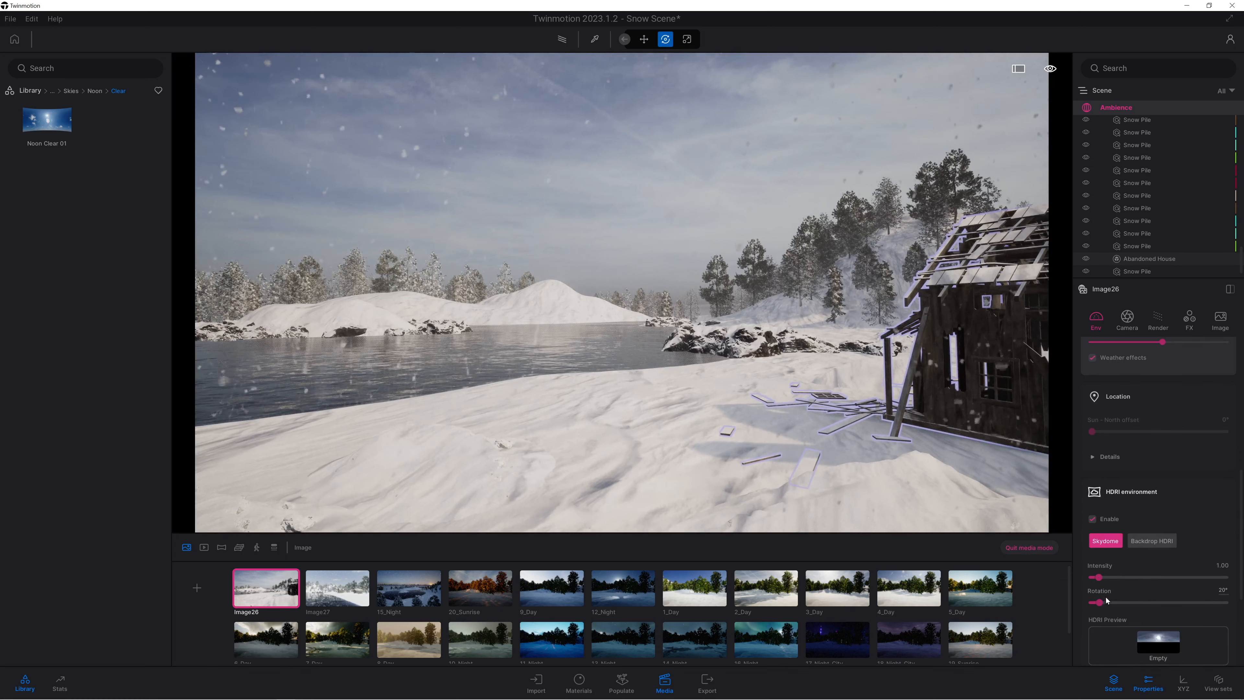
drag(1101, 598, 1178, 602)
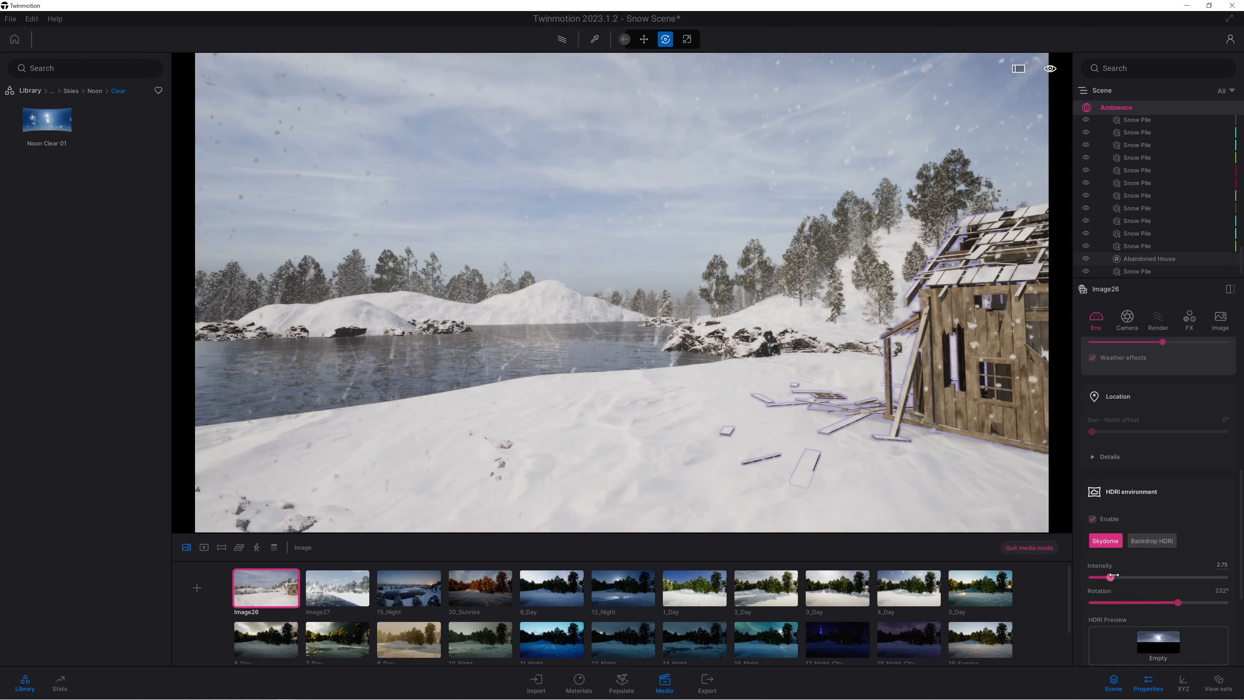
mouse_move(1101, 578)
mouse_down()
mouse_move(1089, 577)
mouse_move(1104, 566)
mouse_move(1117, 577)
mouse_up()
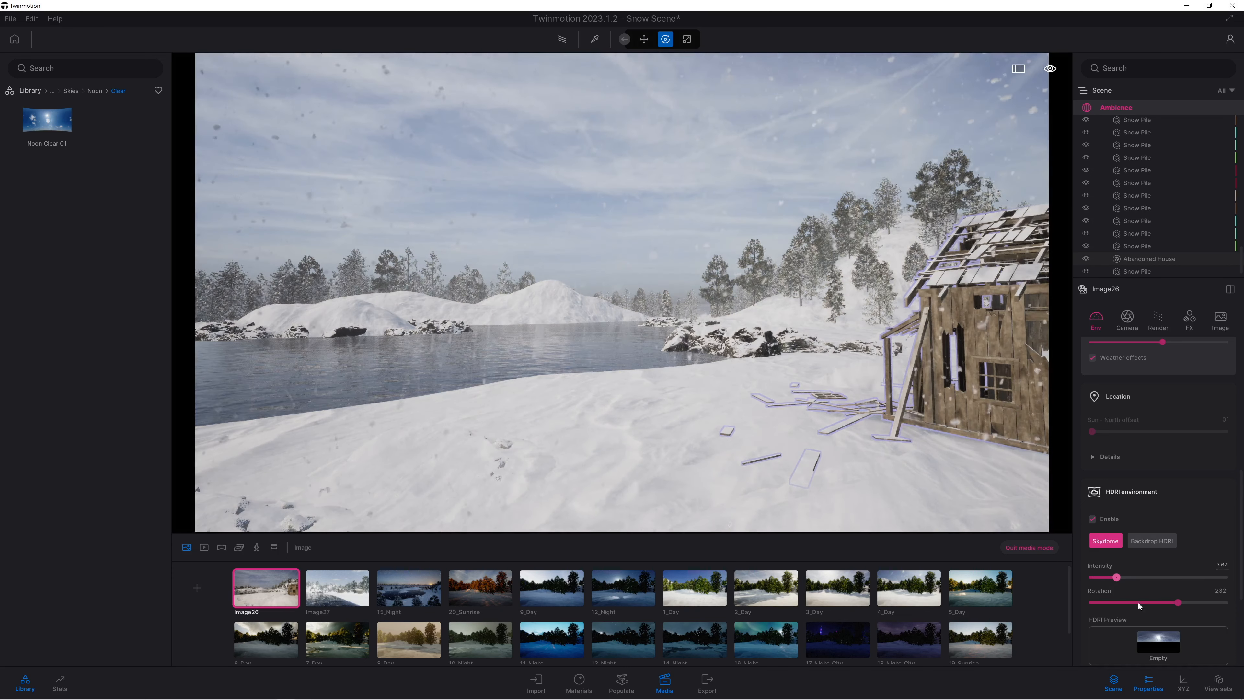
drag(1178, 603, 1128, 593)
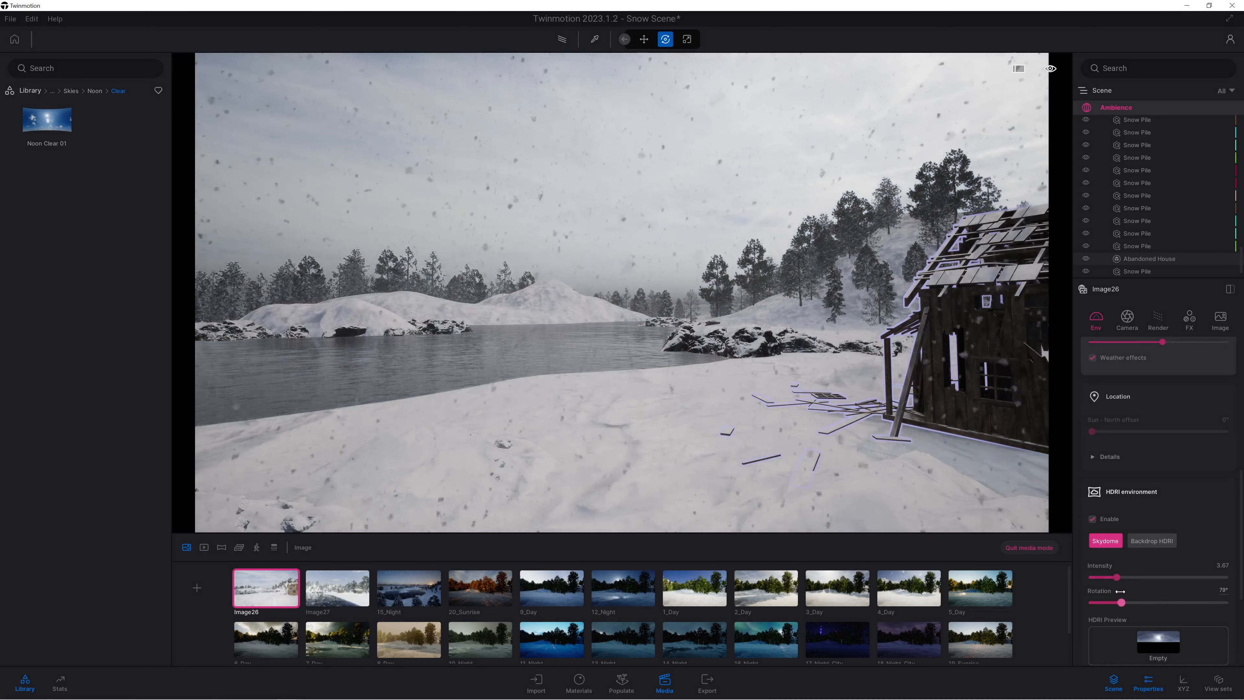
Tilt the camera slightly up to show more sky and update Image26 with the new view.
right_drag(622, 292, 629, 283)
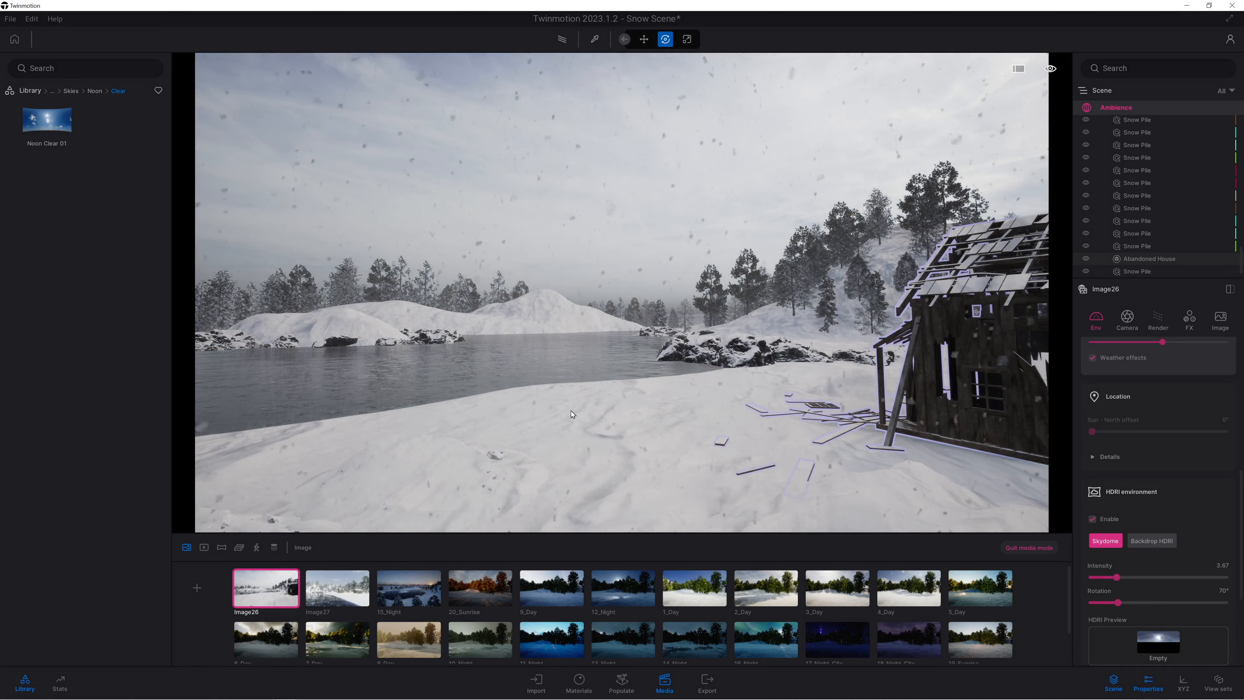
click(273, 571)
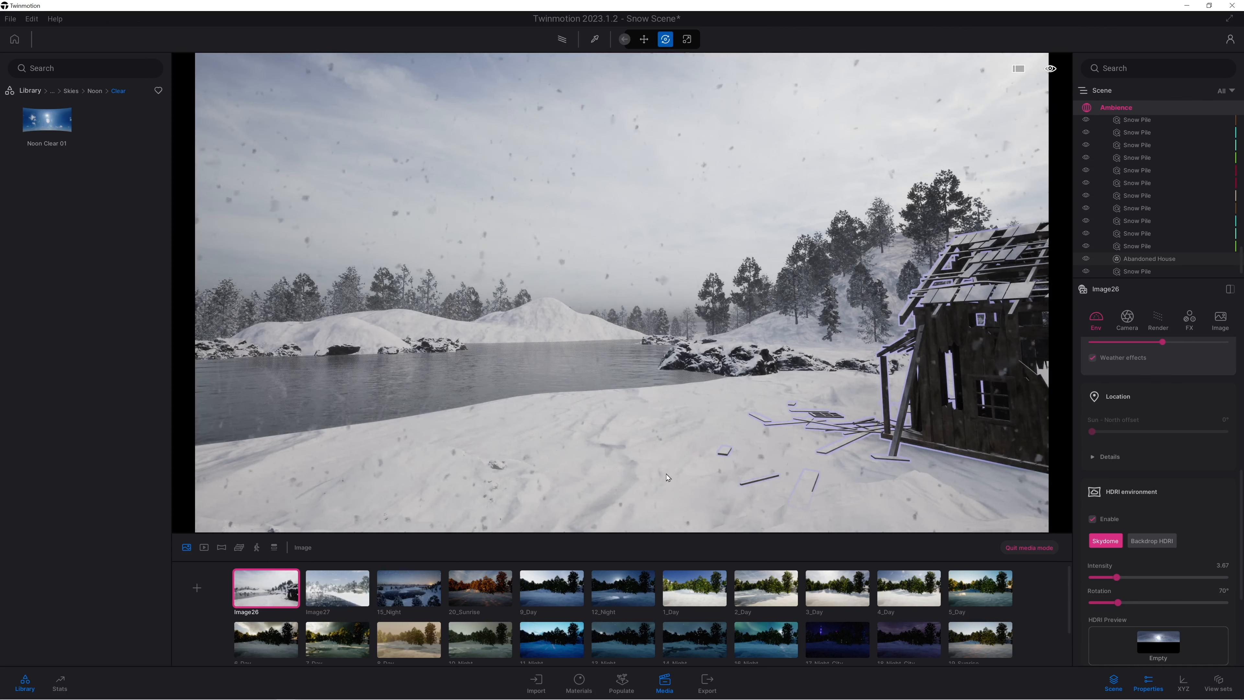
Set the output size of Image26 to 4K UHD 3840x2160.
click(1220, 318)
click(1133, 384)
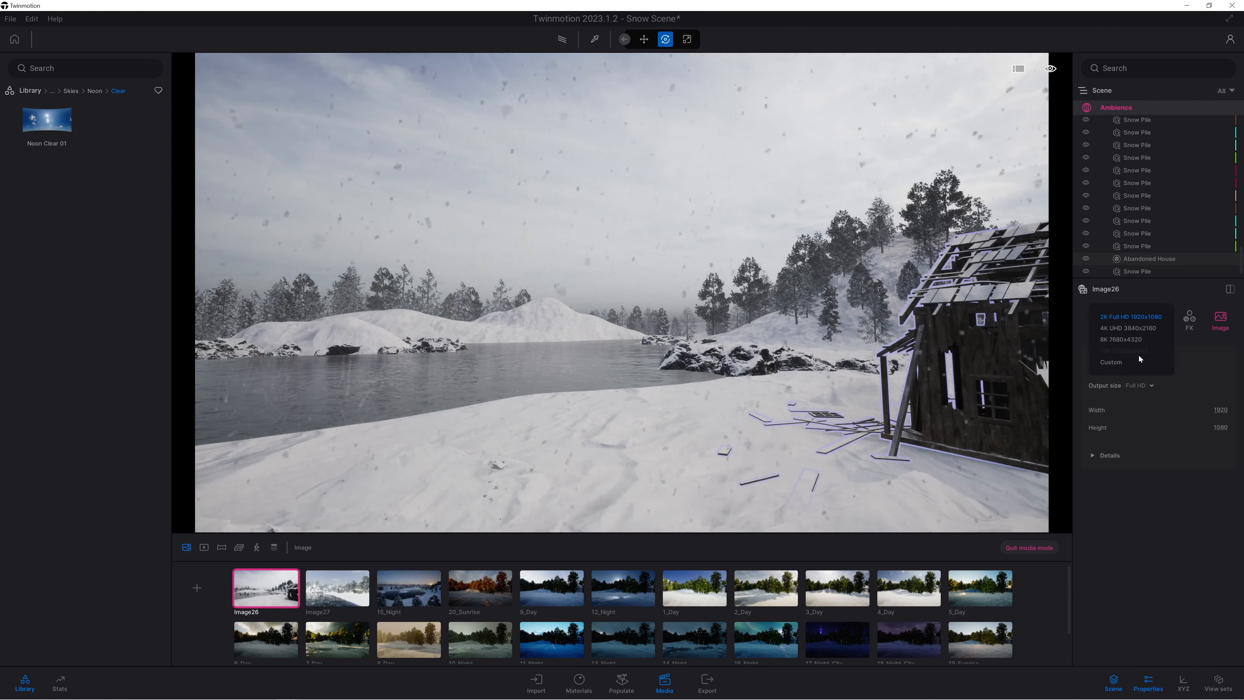
click(1112, 327)
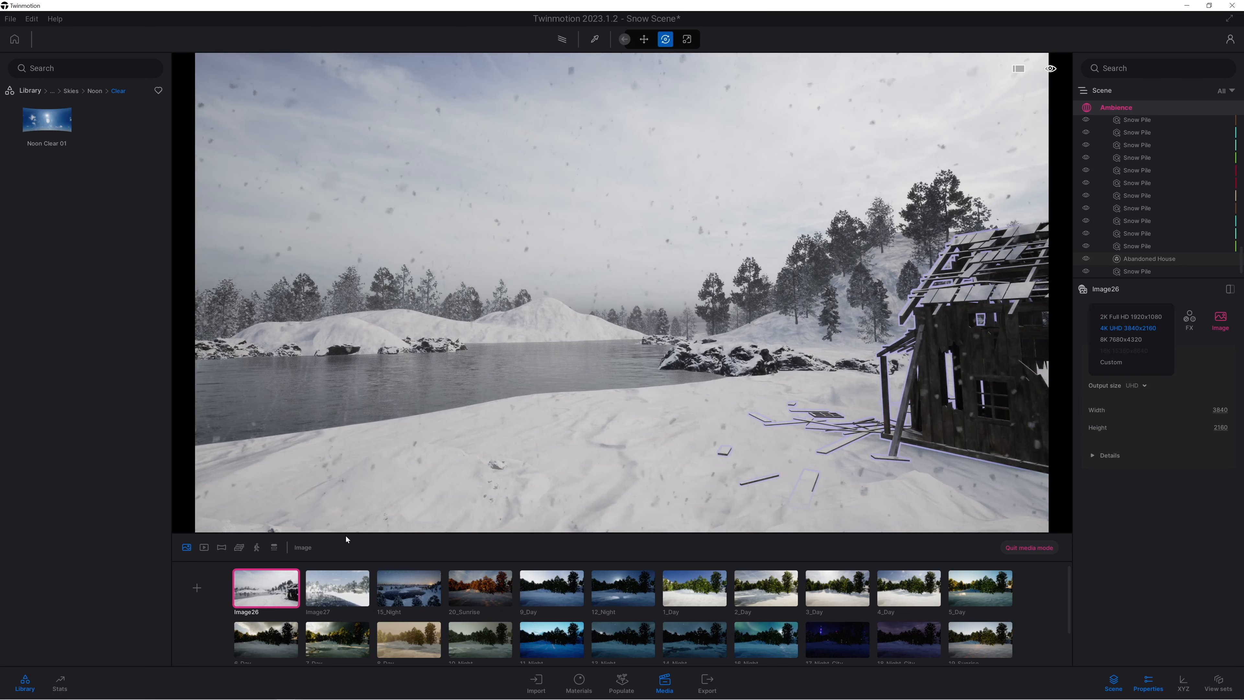
Open Image27, reframe it from over the lake with the abandoned house near the frame's edge and more shoreline hills, and update the image.
click(347, 594)
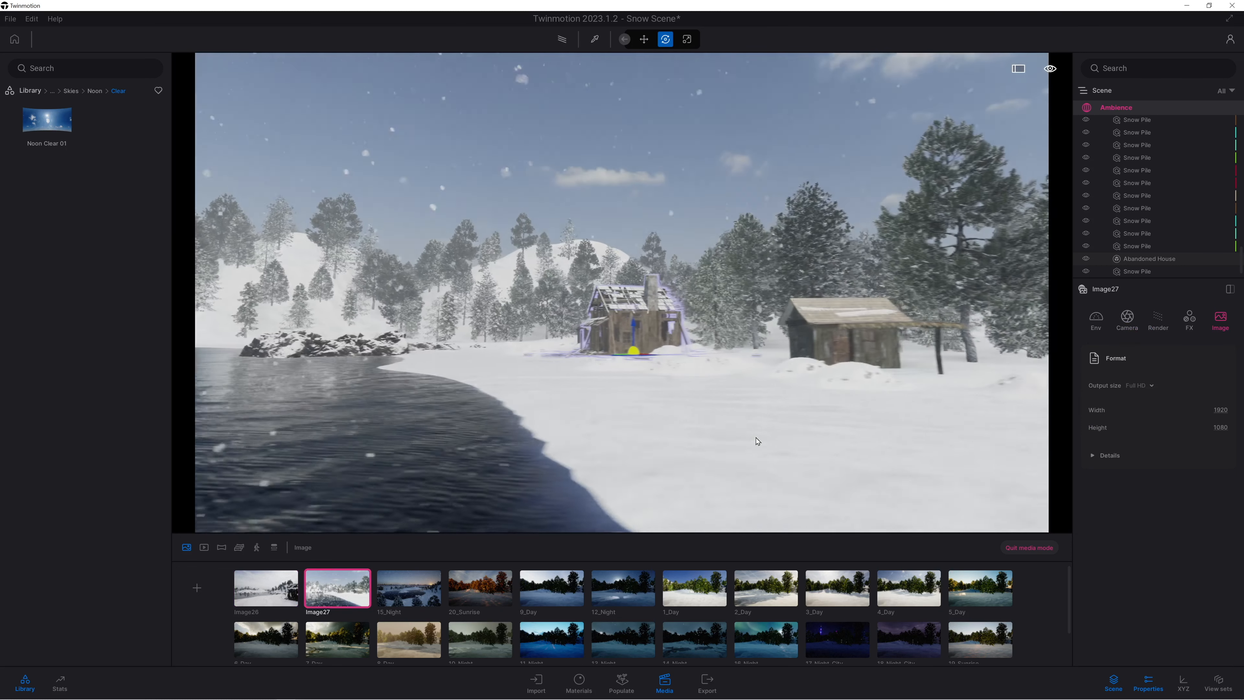
right_drag(757, 441, 610, 519)
key(w)
key(s)
right_drag(441, 505, 677, 414)
key(a)
key(e)
key(q)
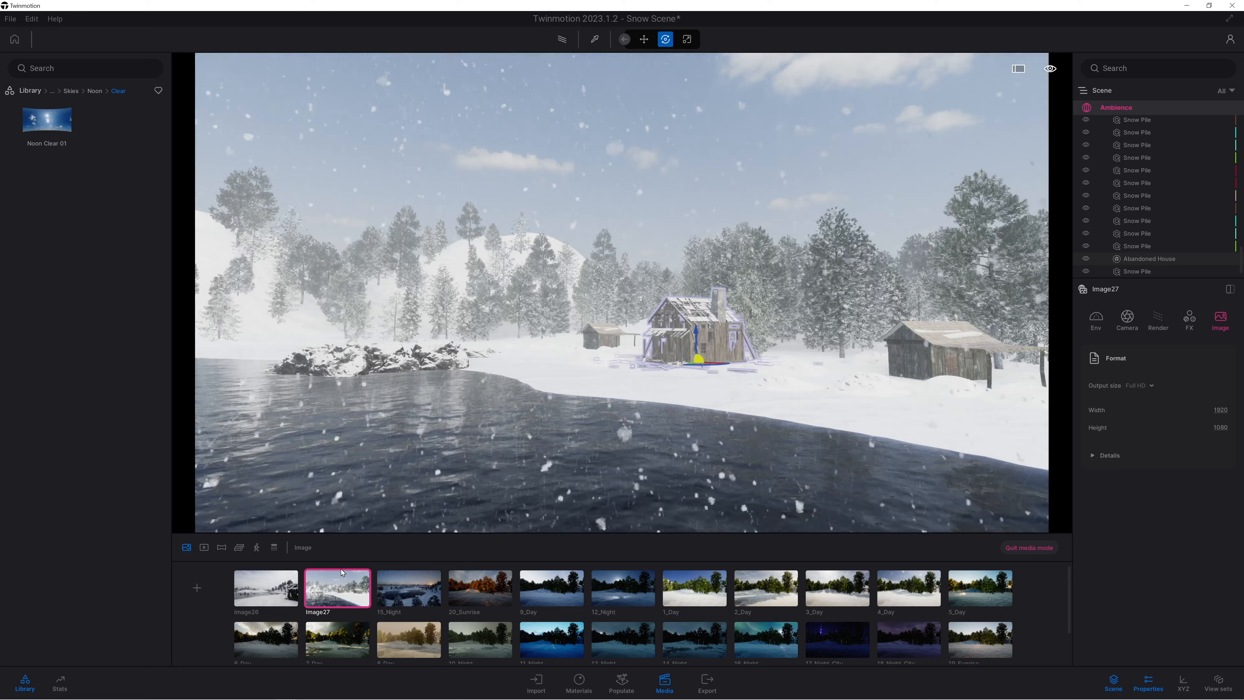
right_drag(499, 421, 361, 411)
key(d)
key(e)
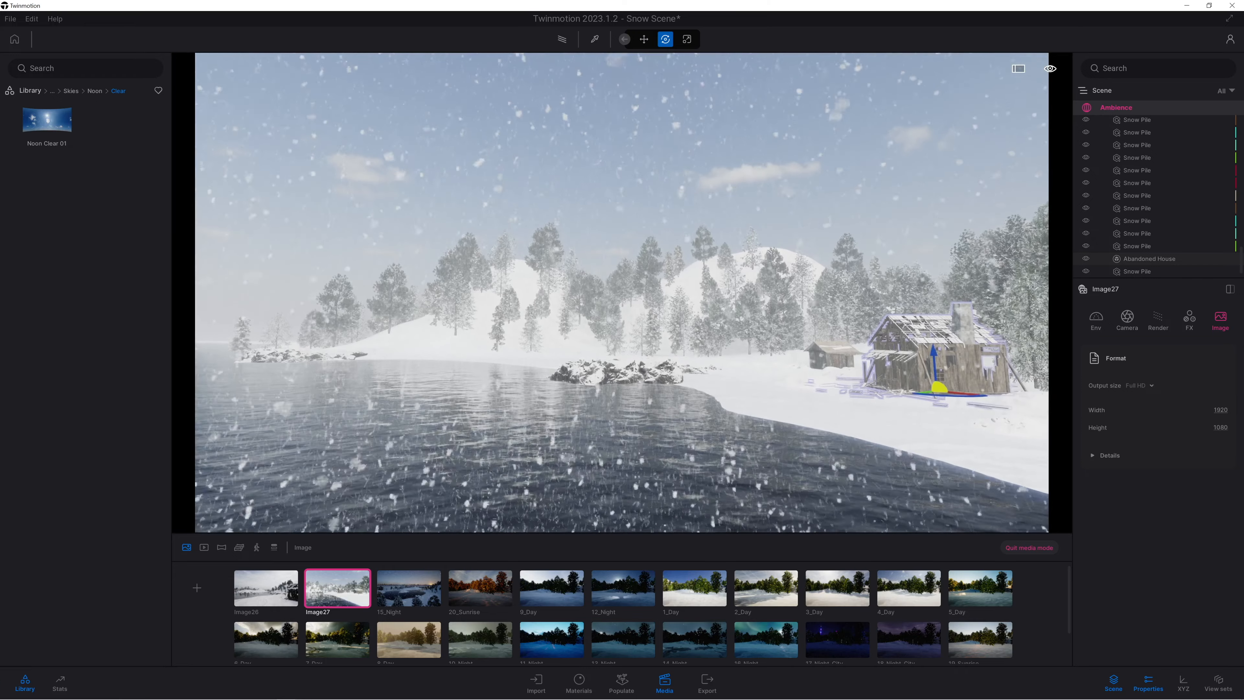
mouse_move(345, 574)
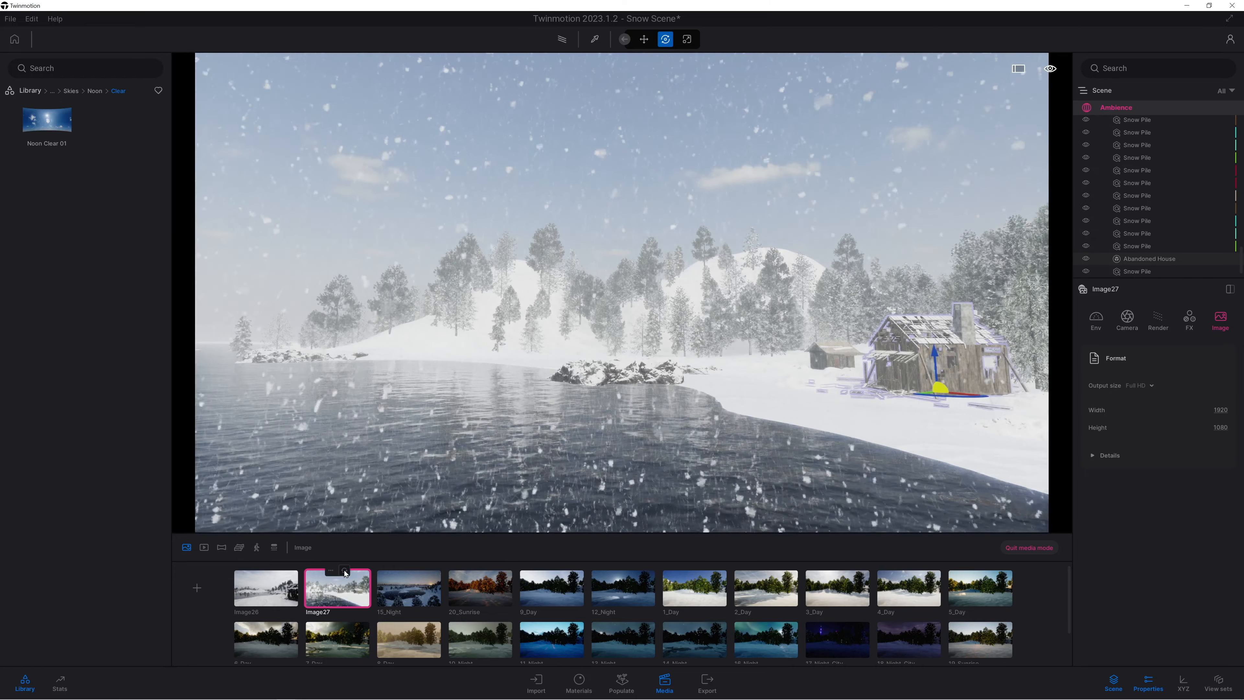
Open 15_Night, set its output size to 4K UHD 3840x2160 and its HDRI environment rotation to 33°.
click(409, 588)
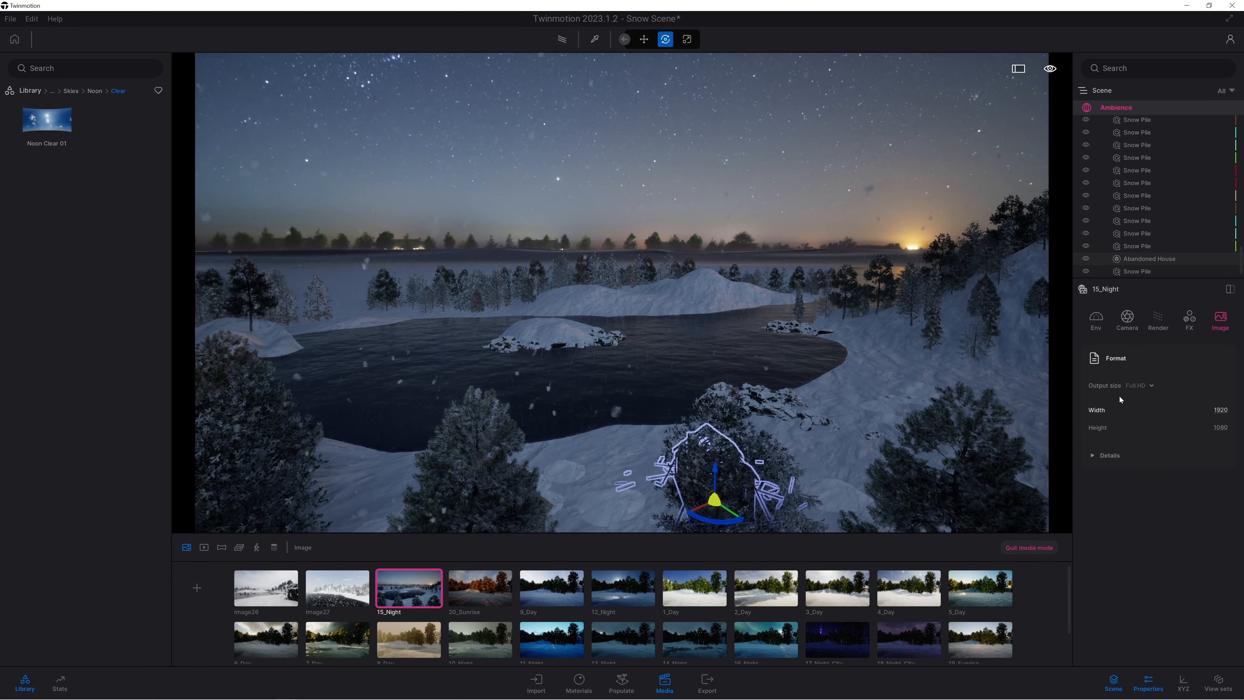
click(1136, 385)
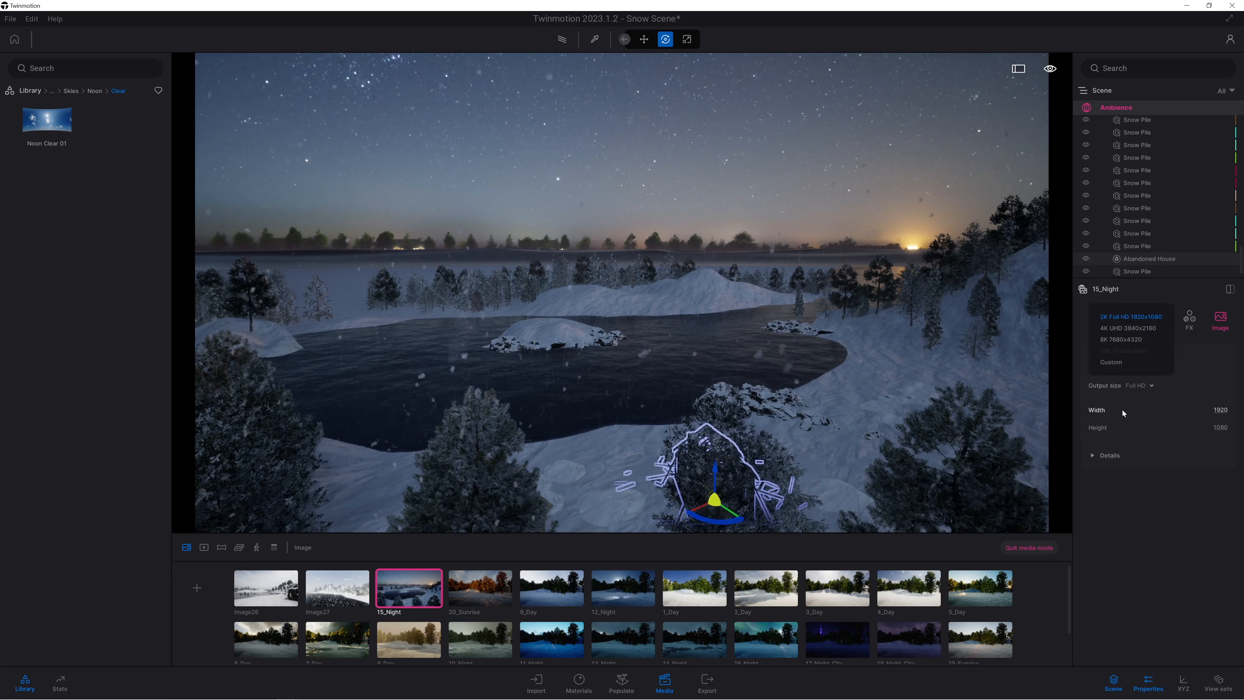
click(1126, 328)
click(1097, 320)
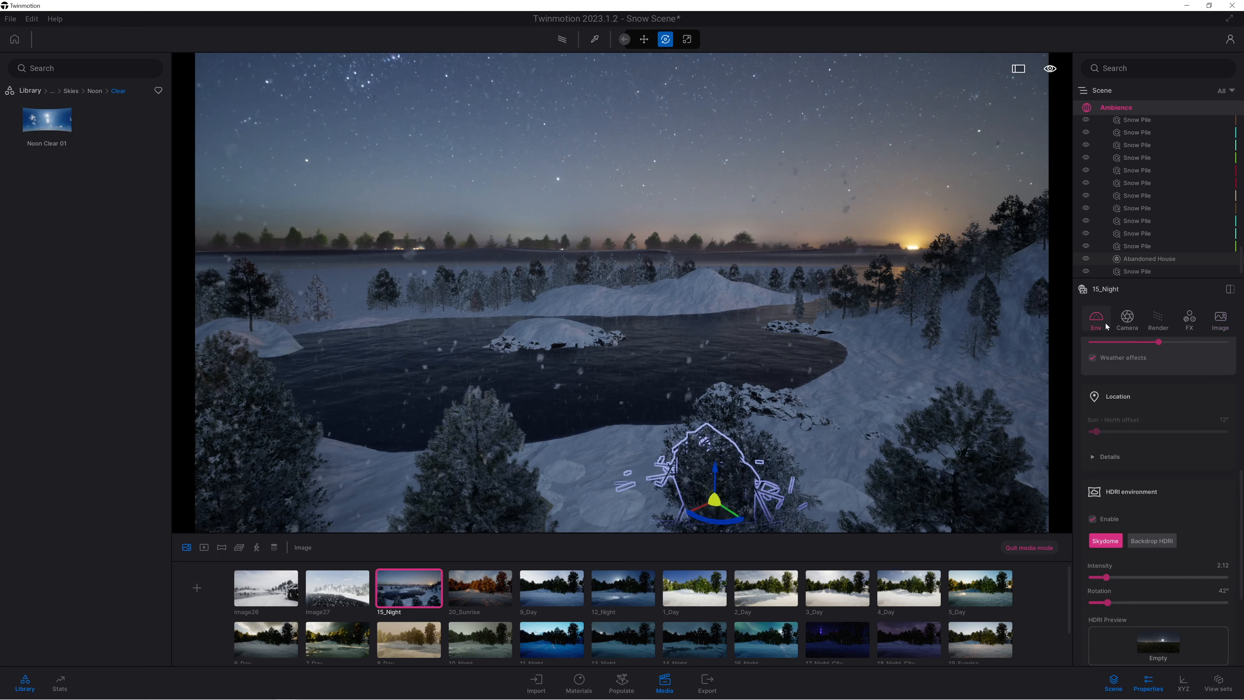
drag(1109, 605, 1106, 574)
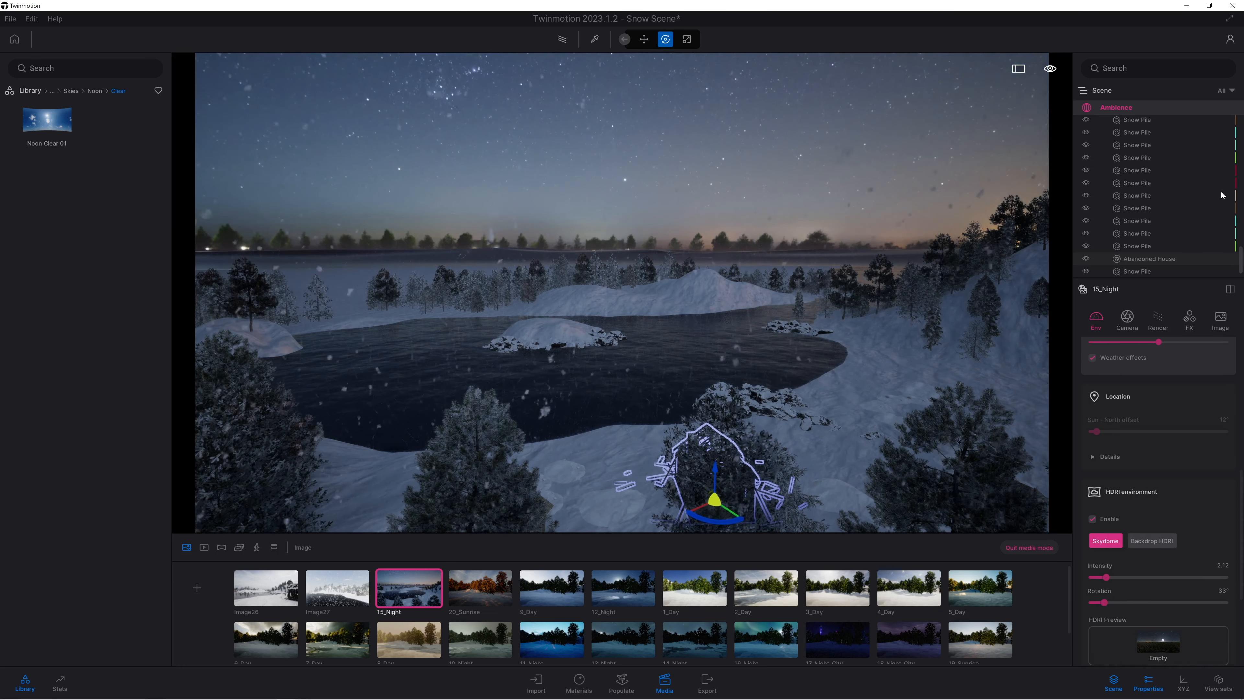
Switch the Starting Ground's visibility off and back on to check which part of the scene it provides.
drag(1240, 263, 1240, 130)
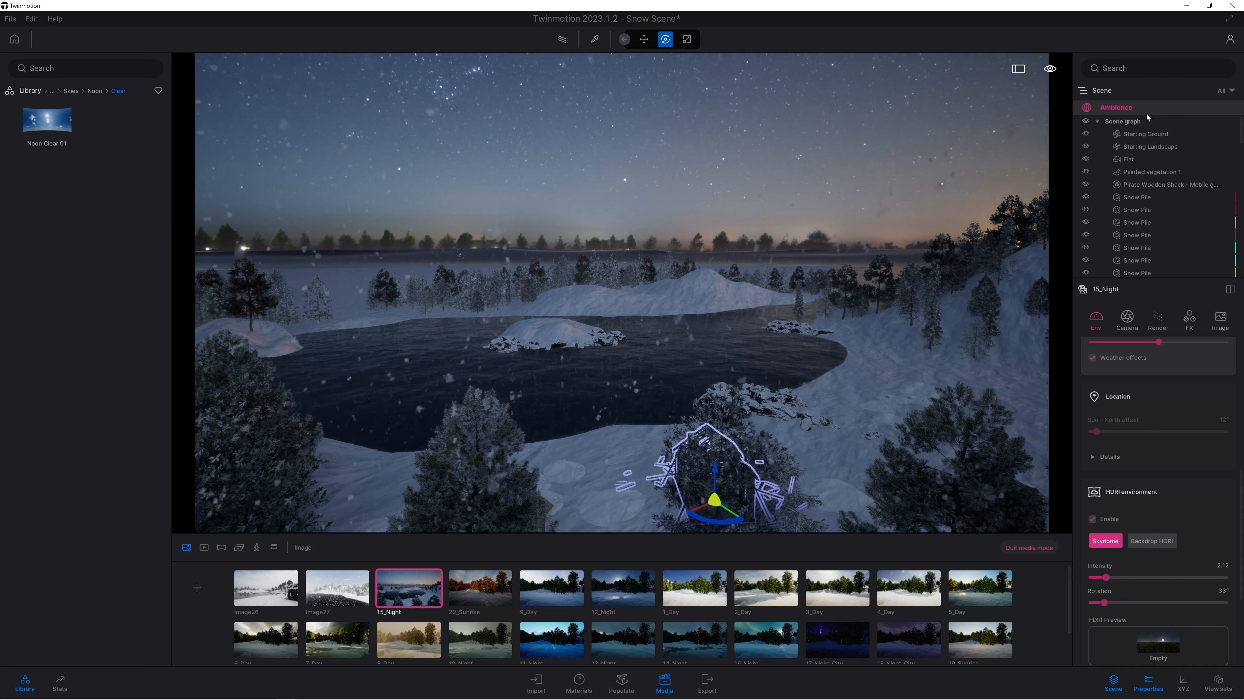
click(1144, 146)
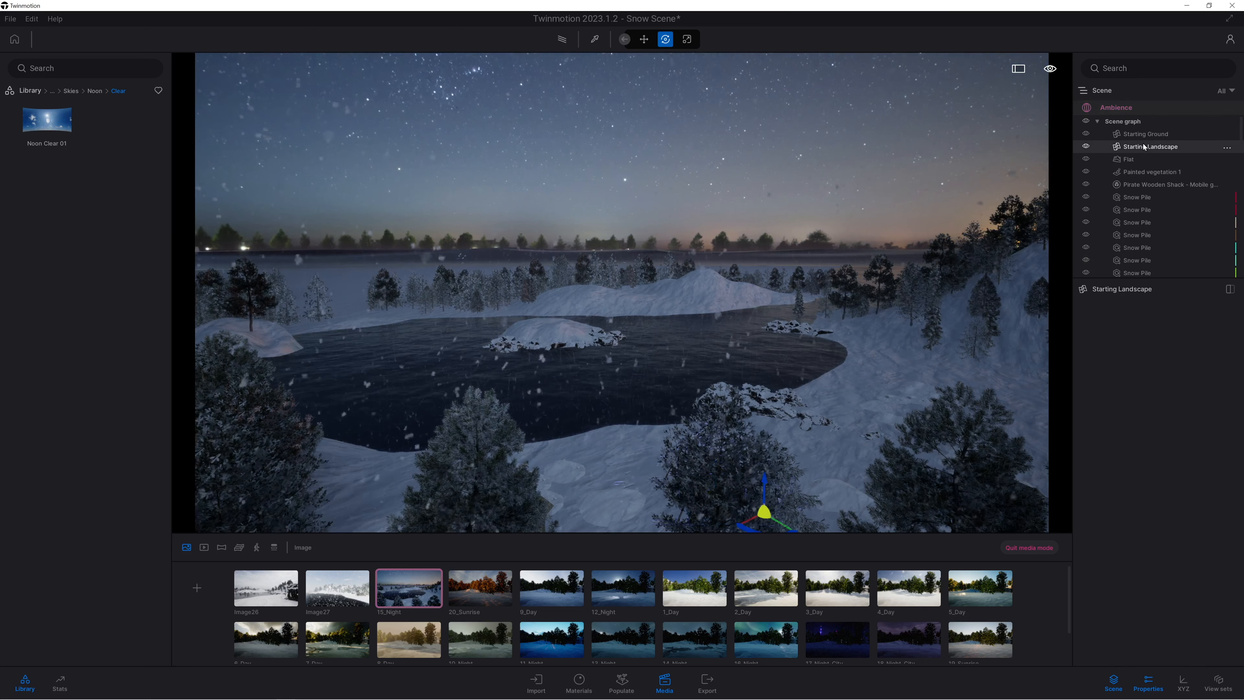
click(1085, 133)
click(1085, 133)
click(1085, 133)
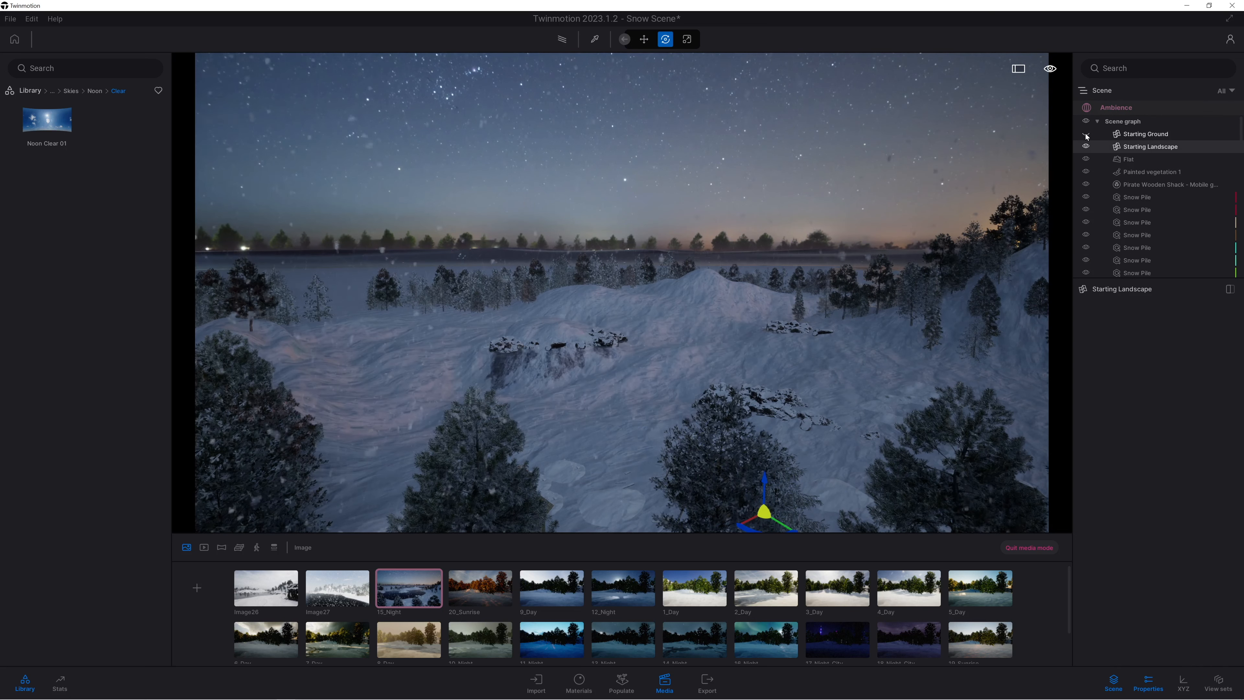
click(1085, 133)
click(1137, 134)
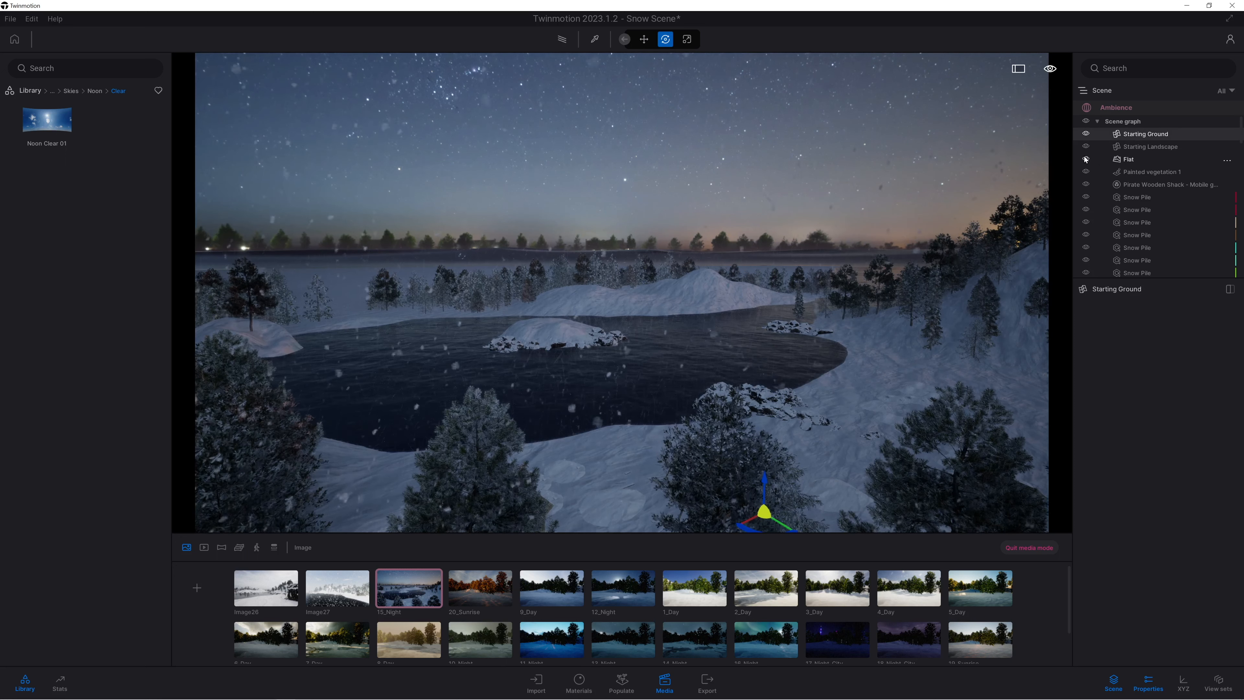
Select the terrain beyond the lake and examine the horizon of the night scene from a shifted viewpoint.
click(810, 252)
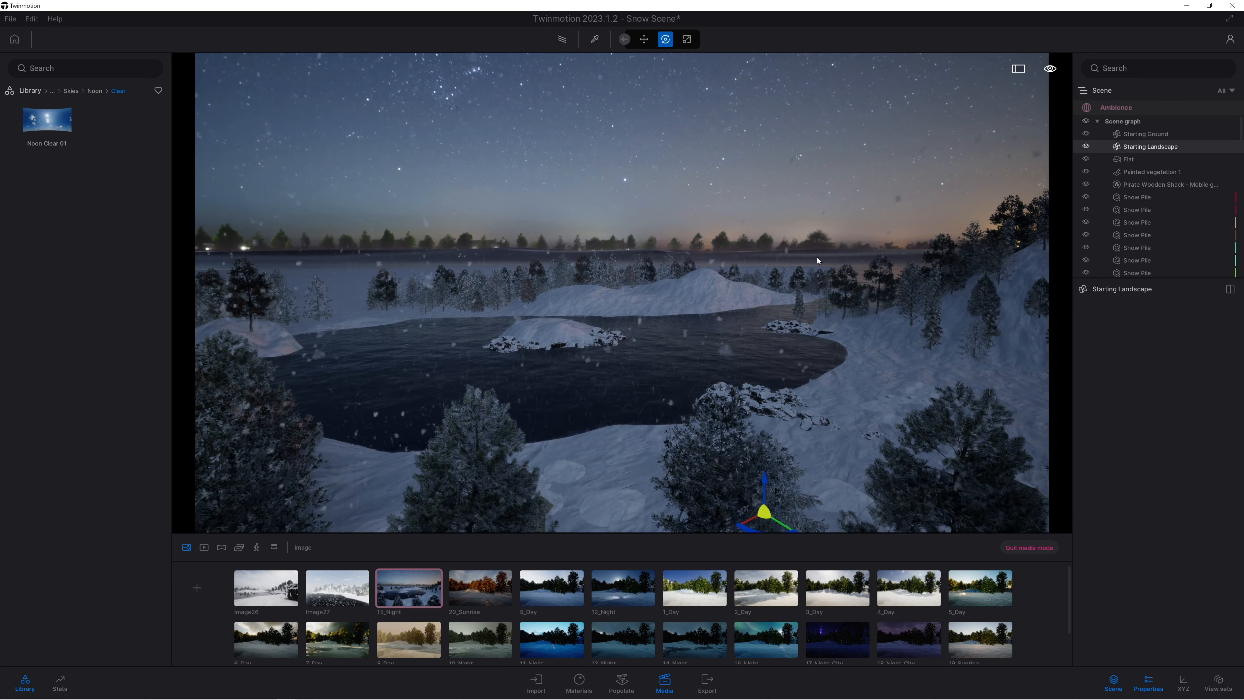
right_drag(700, 407, 685, 435)
key(a)
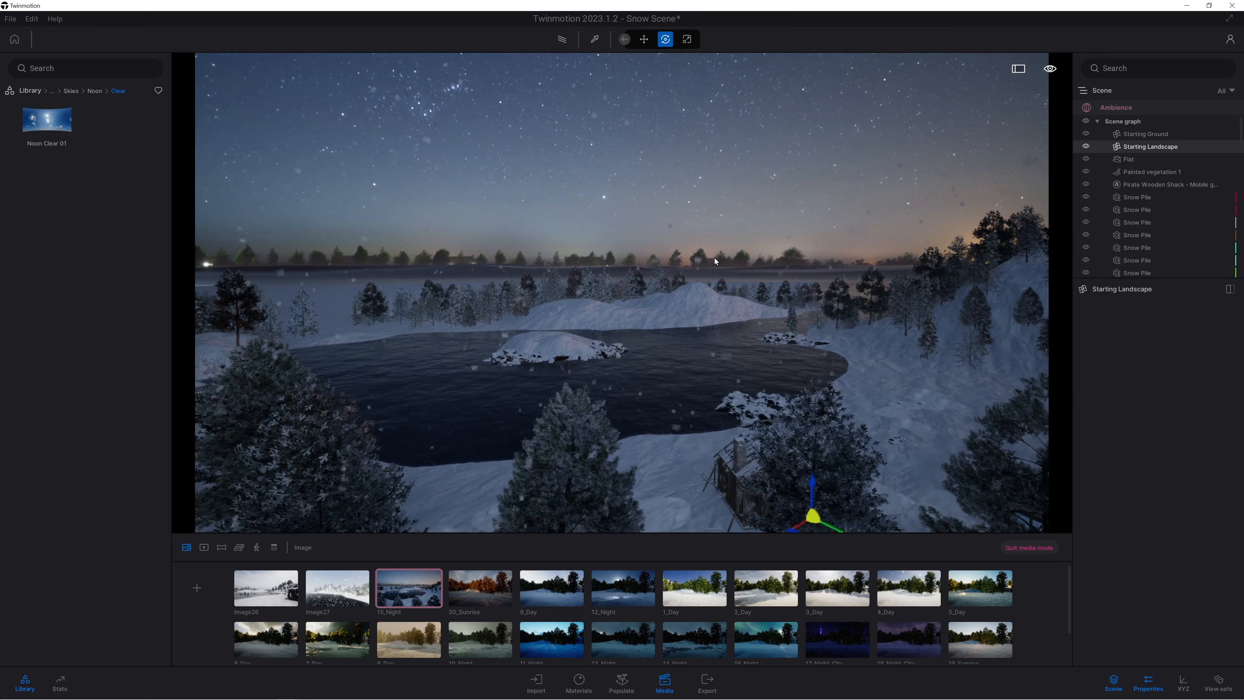
click(743, 270)
Open 20_Sunrise and fly past the buildings to look back toward the low sun over the lake.
click(480, 588)
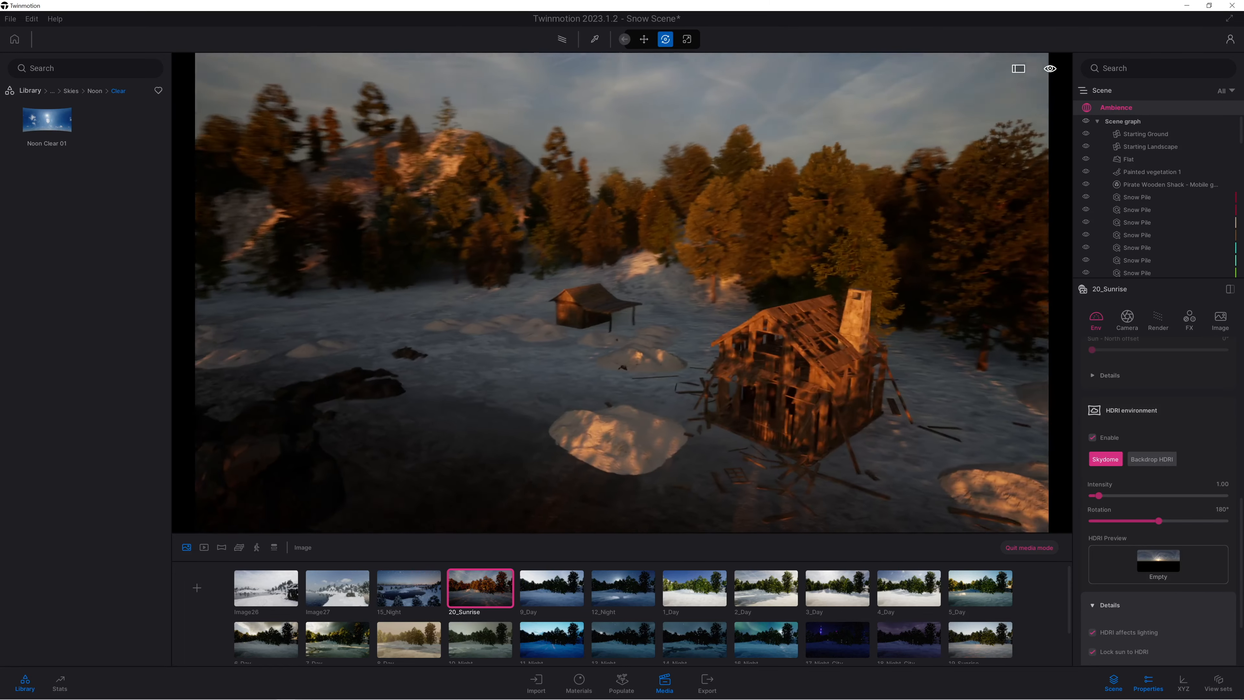
key(w)
right_drag(758, 400, 625, 442)
key(q)
key(s)
key(d)
key(q)
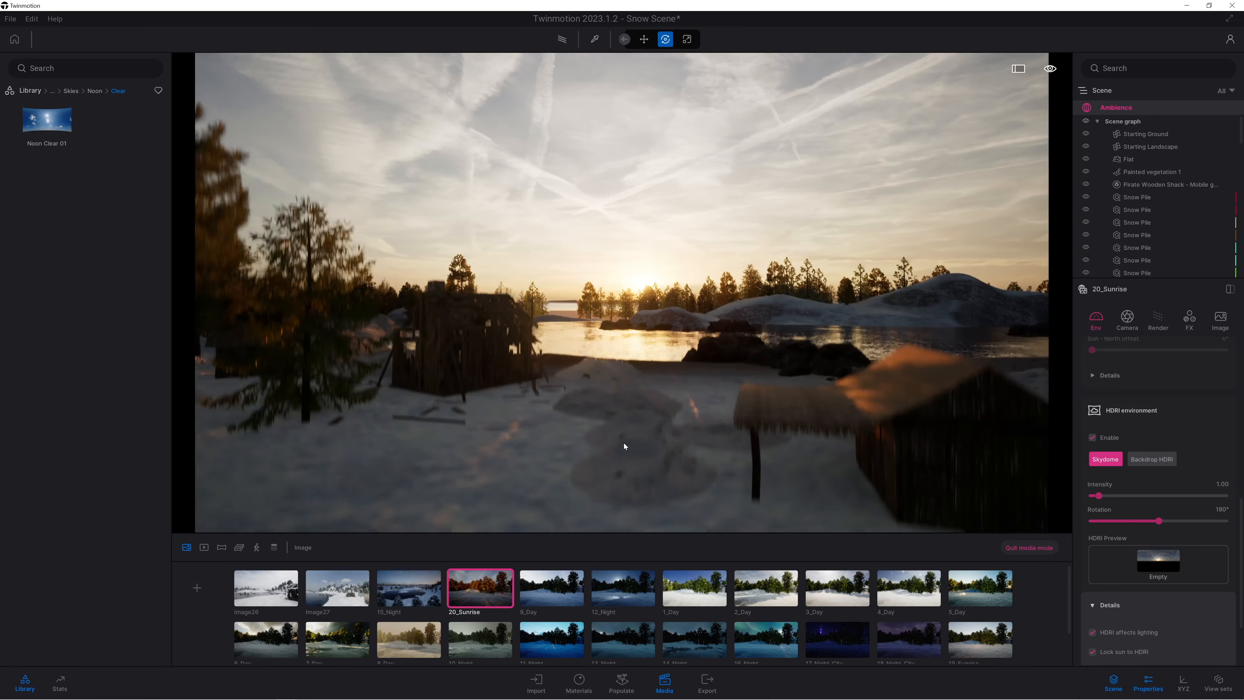
Move the camera clear of the pine branches to frame the abandoned house and shack before the lake, and update 20_Sunrise.
key(s)
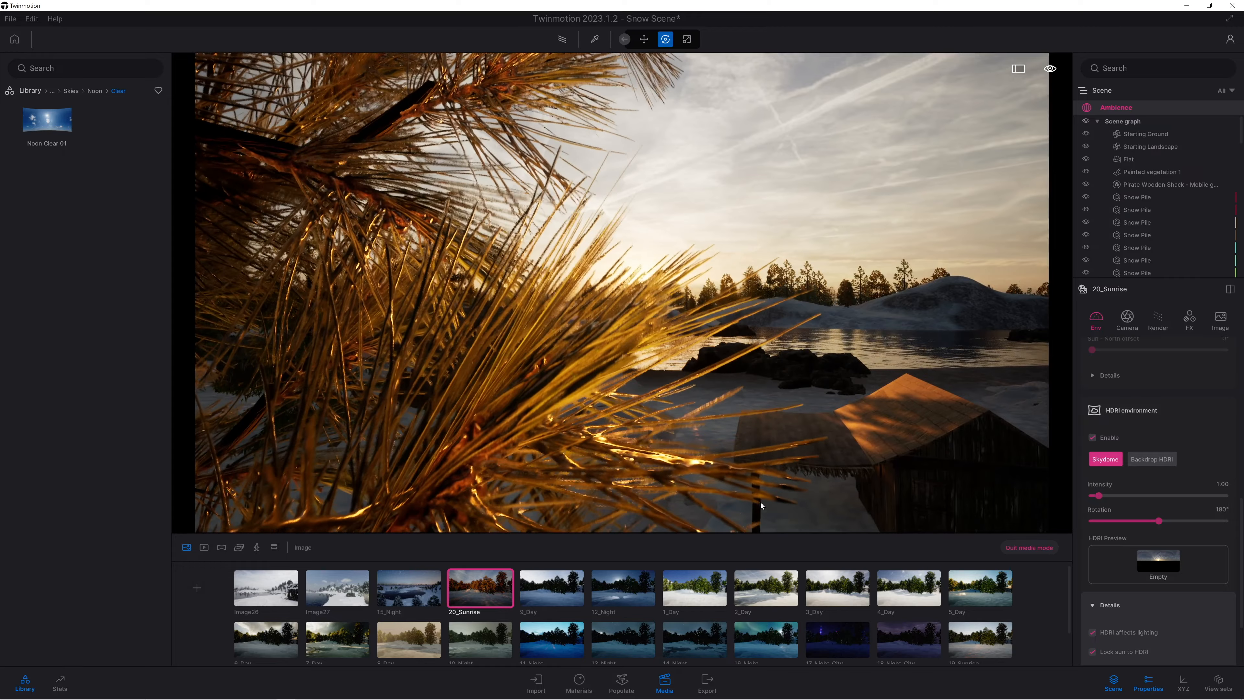
key(w)
key(d)
right_drag(731, 478, 757, 481)
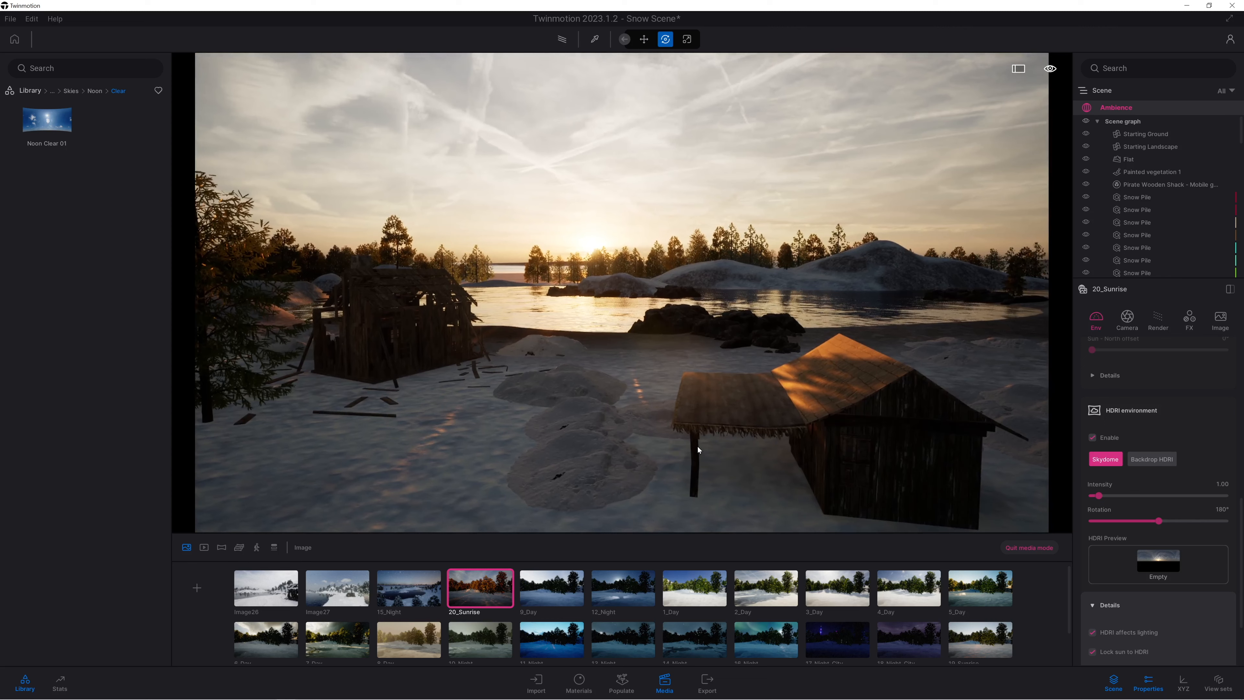
right_drag(701, 444, 709, 433)
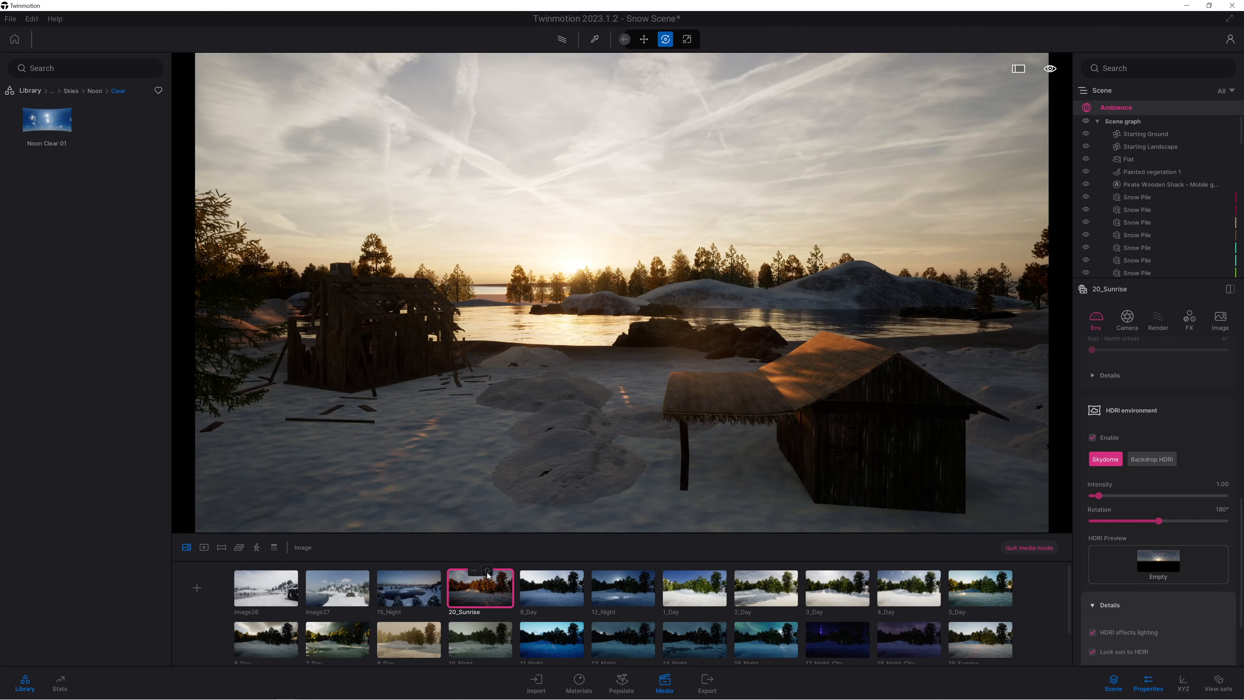
click(488, 575)
Rotate 20_Sunrise's HDRI environment to 192° and set its weather and season just before their midpoints for light snowfall.
mouse_move(1155, 521)
mouse_down()
mouse_move(1173, 520)
mouse_move(1160, 510)
mouse_move(1174, 500)
mouse_move(1239, 495)
mouse_move(1162, 498)
mouse_up()
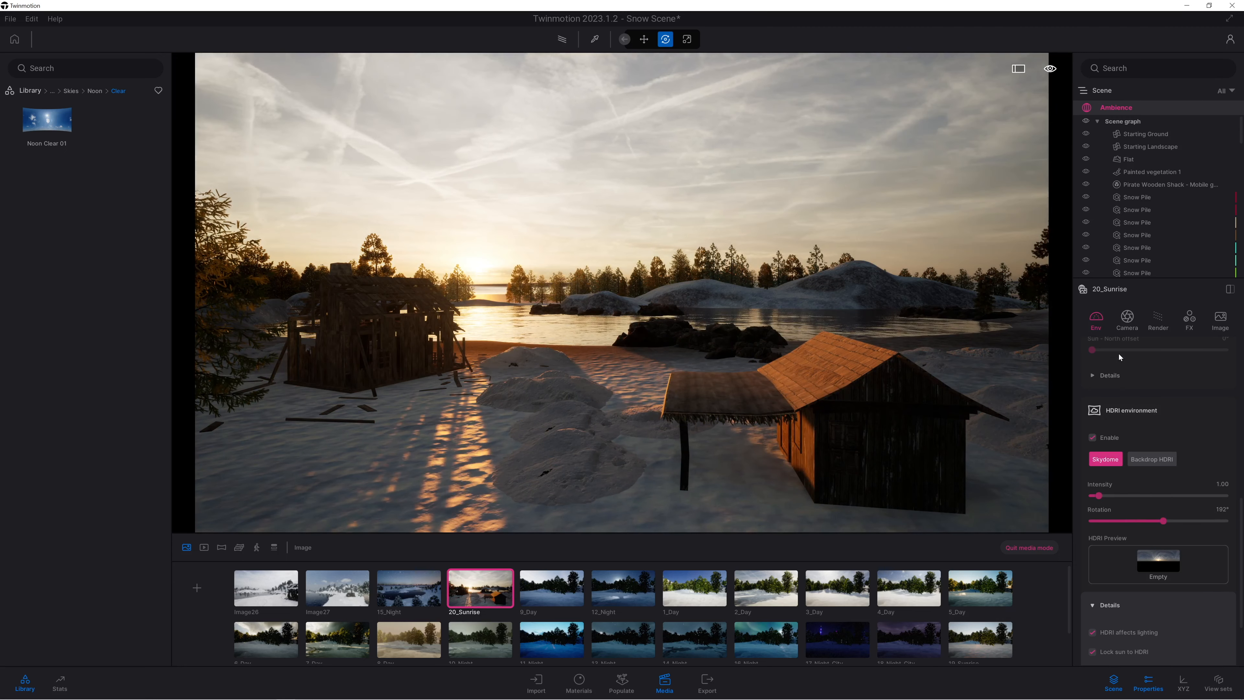
scroll(1119, 424, up, 6)
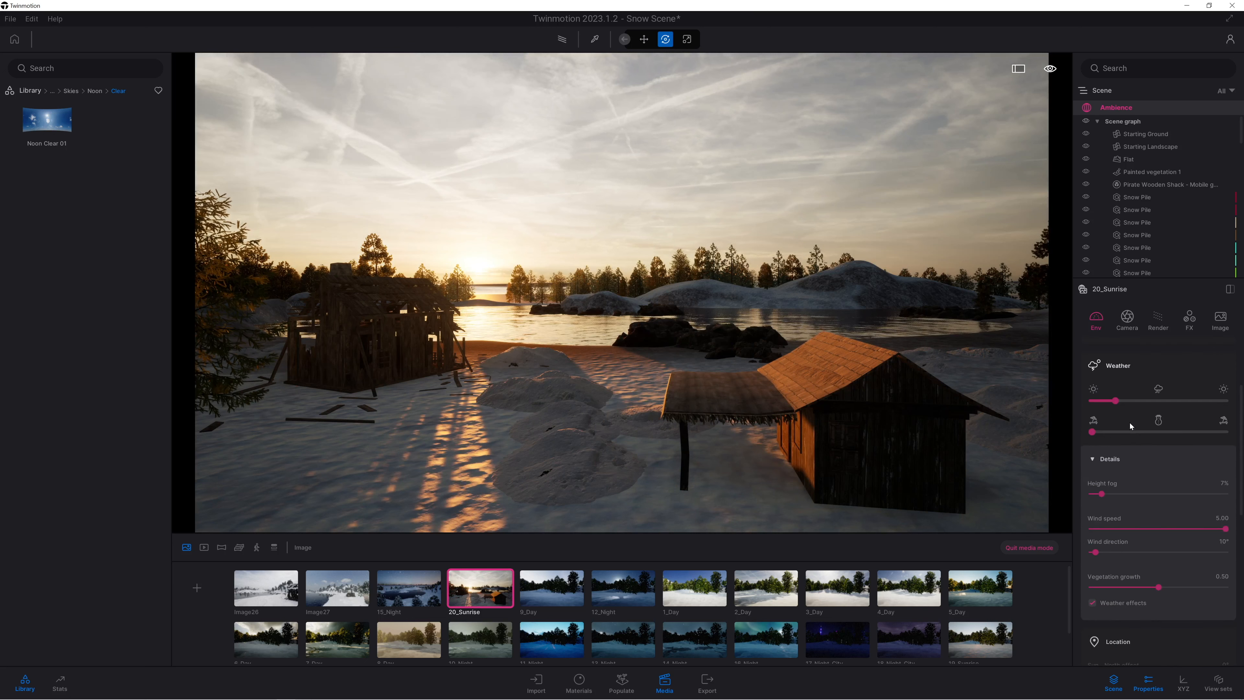
drag(1115, 517, 1157, 517)
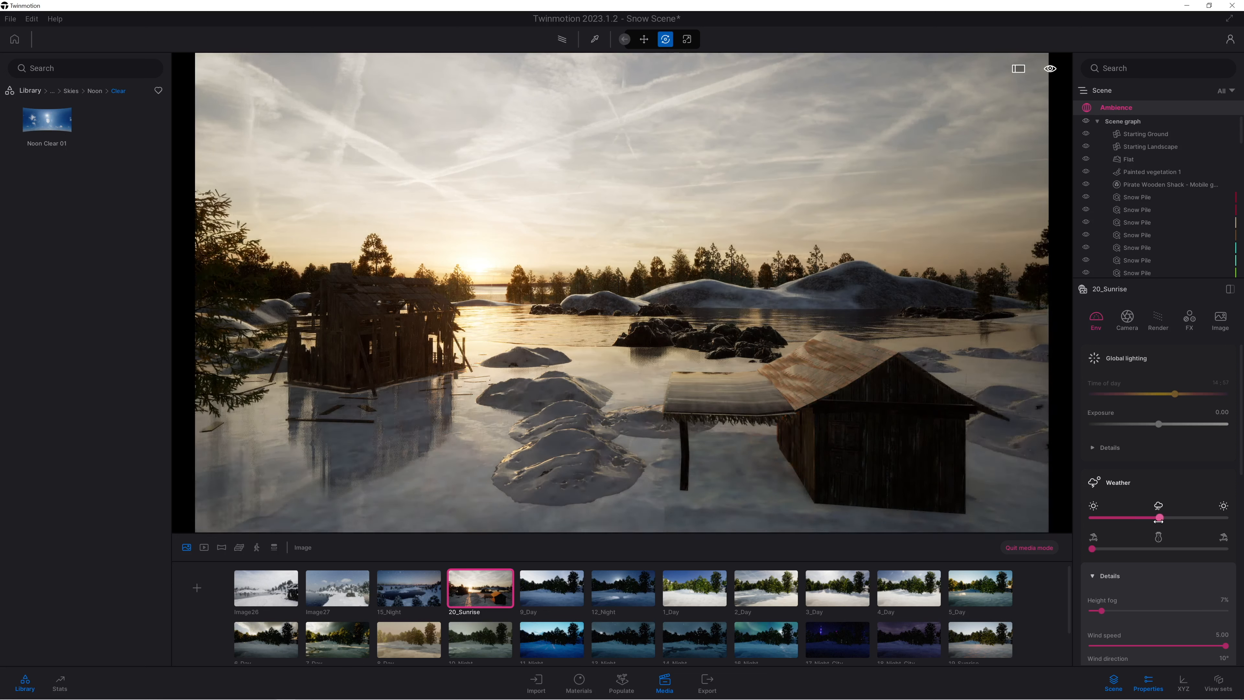
drag(1098, 549, 1152, 546)
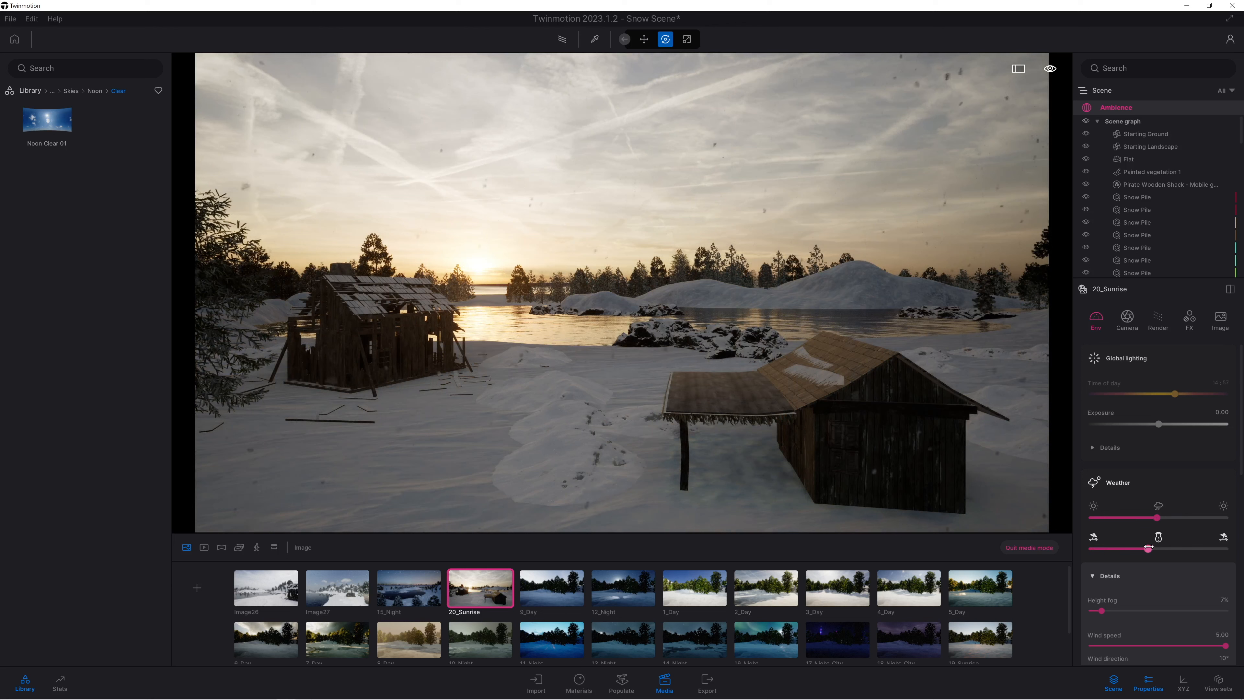
drag(1148, 547, 1140, 548)
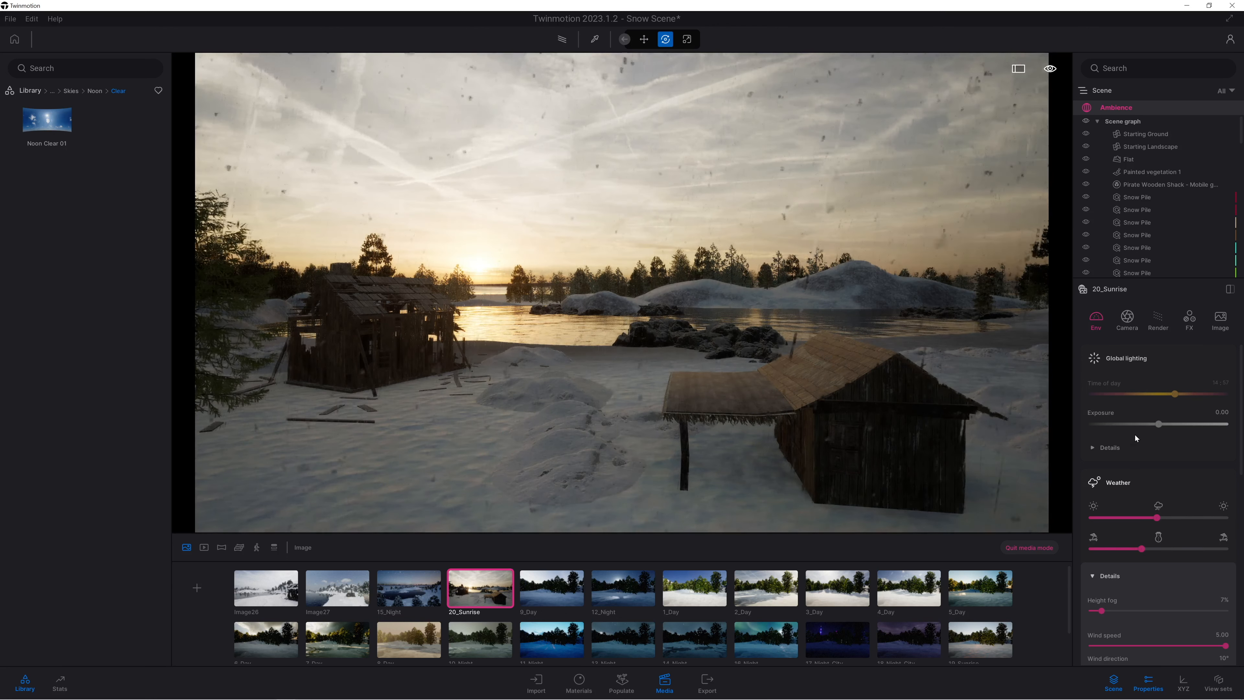
Set 20_Sunrise's HDRI rotation to 169°, adjust the framing slightly, and update the image with the new view.
scroll(1140, 532, down, 3)
scroll(1108, 596, down, 2)
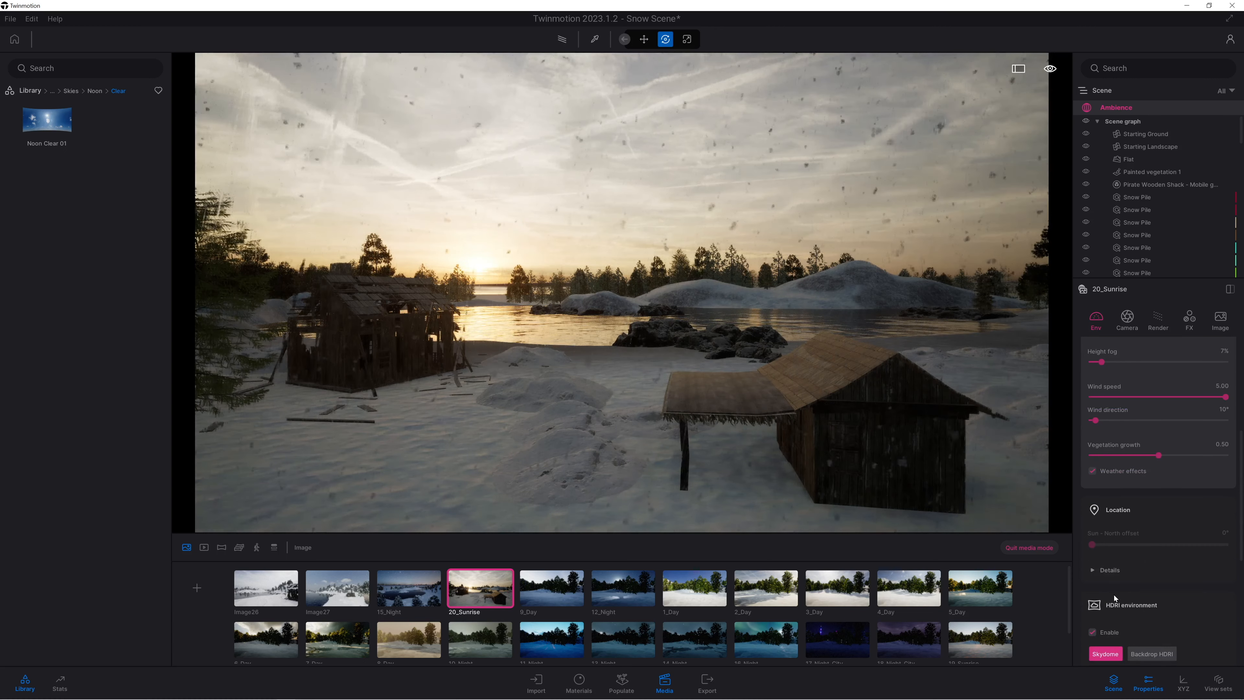
scroll(1104, 576, down, 3)
drag(1135, 592, 1165, 584)
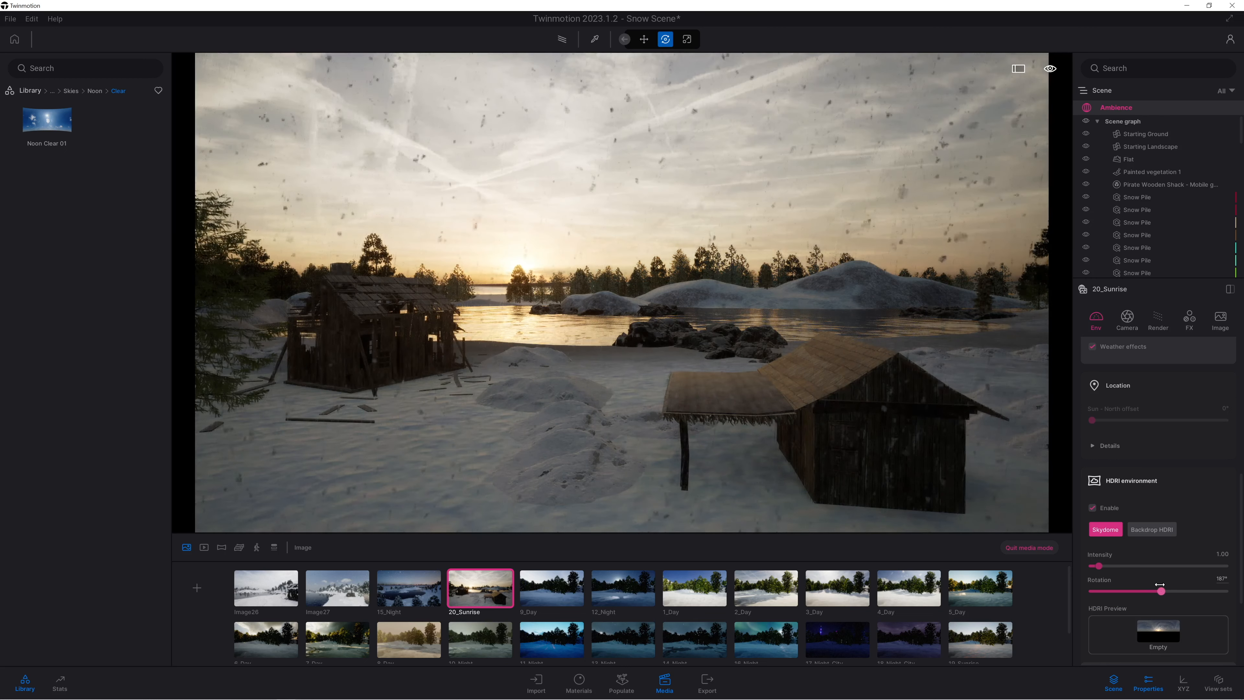
right_drag(827, 462, 547, 542)
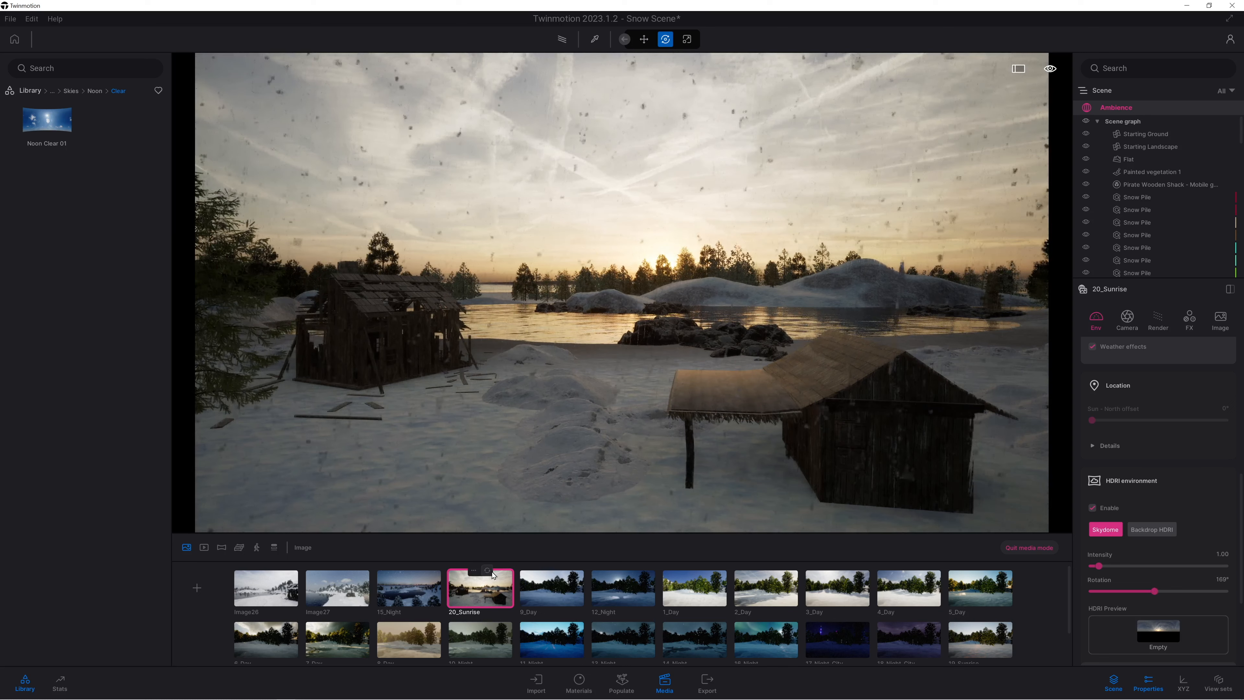
click(487, 570)
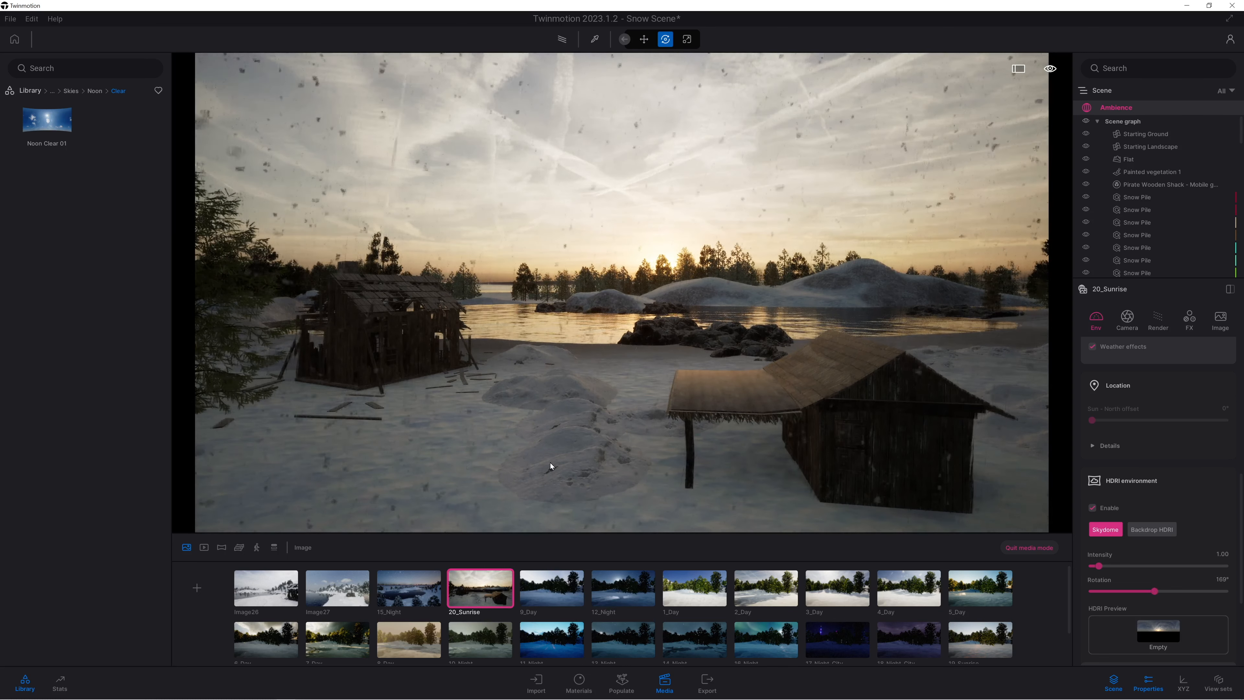
Add a new image of the current sunrise view and create the first video from the same view.
click(198, 589)
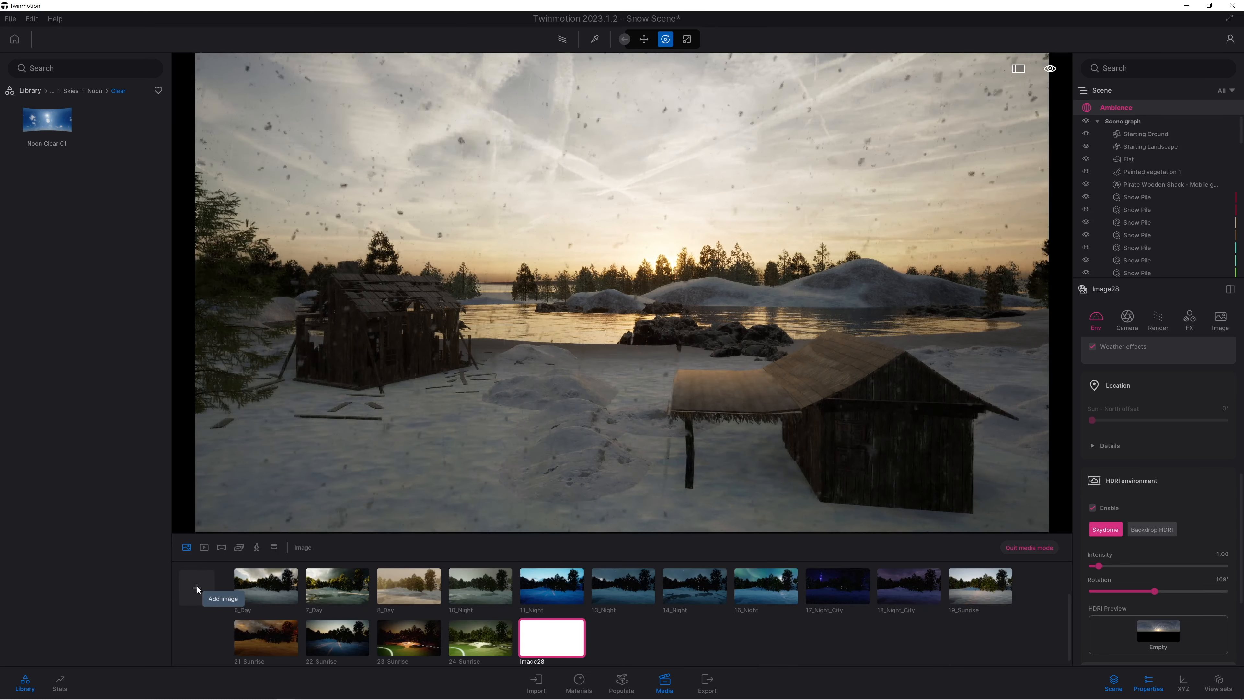
click(206, 548)
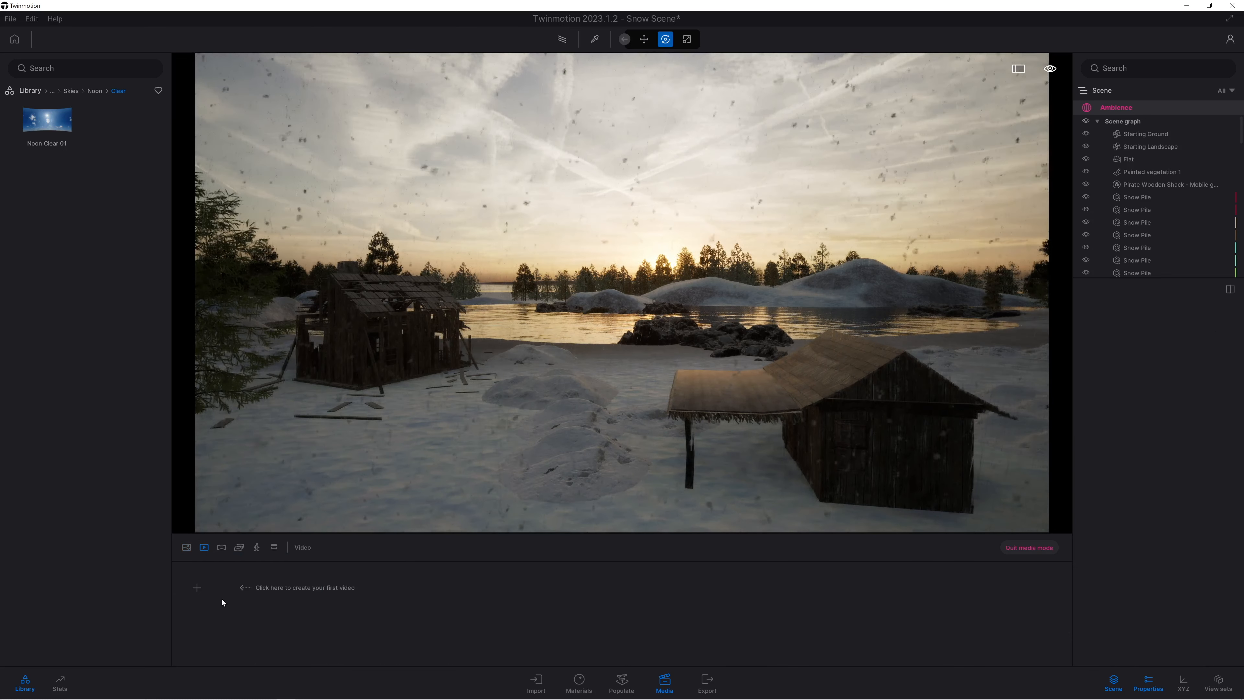
click(202, 585)
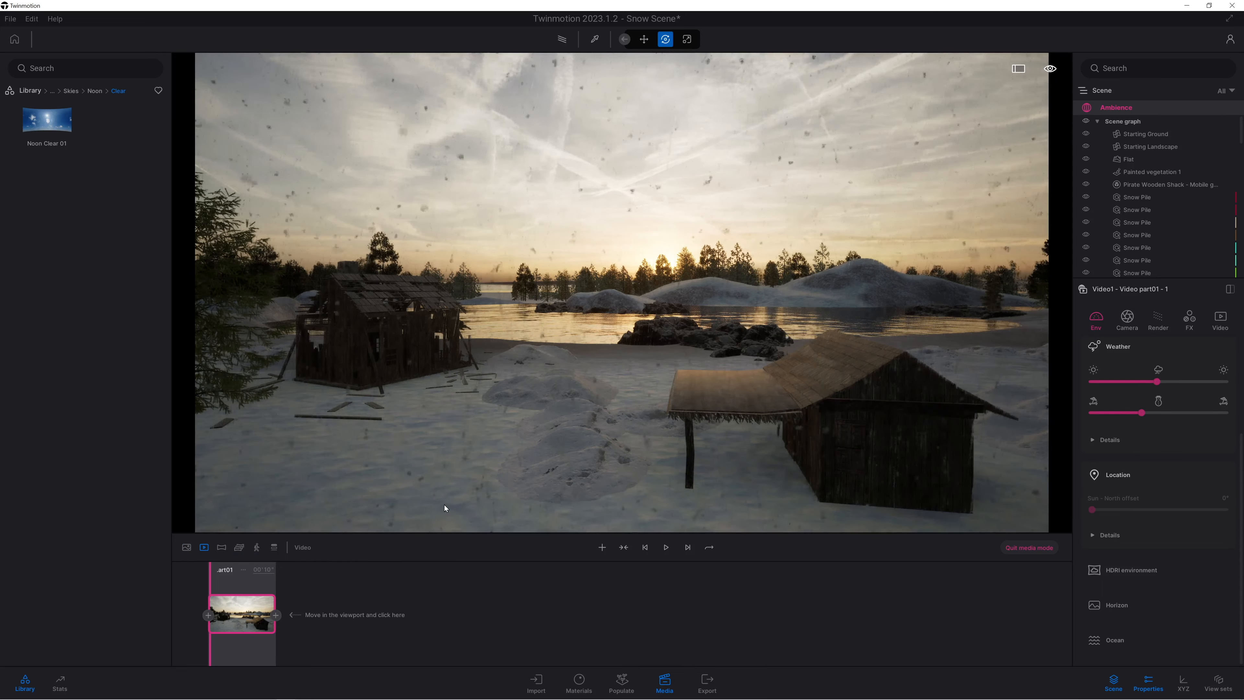
Move the camera forward over the shack roof toward the lake and add a second keyframe to the video part.
key(w)
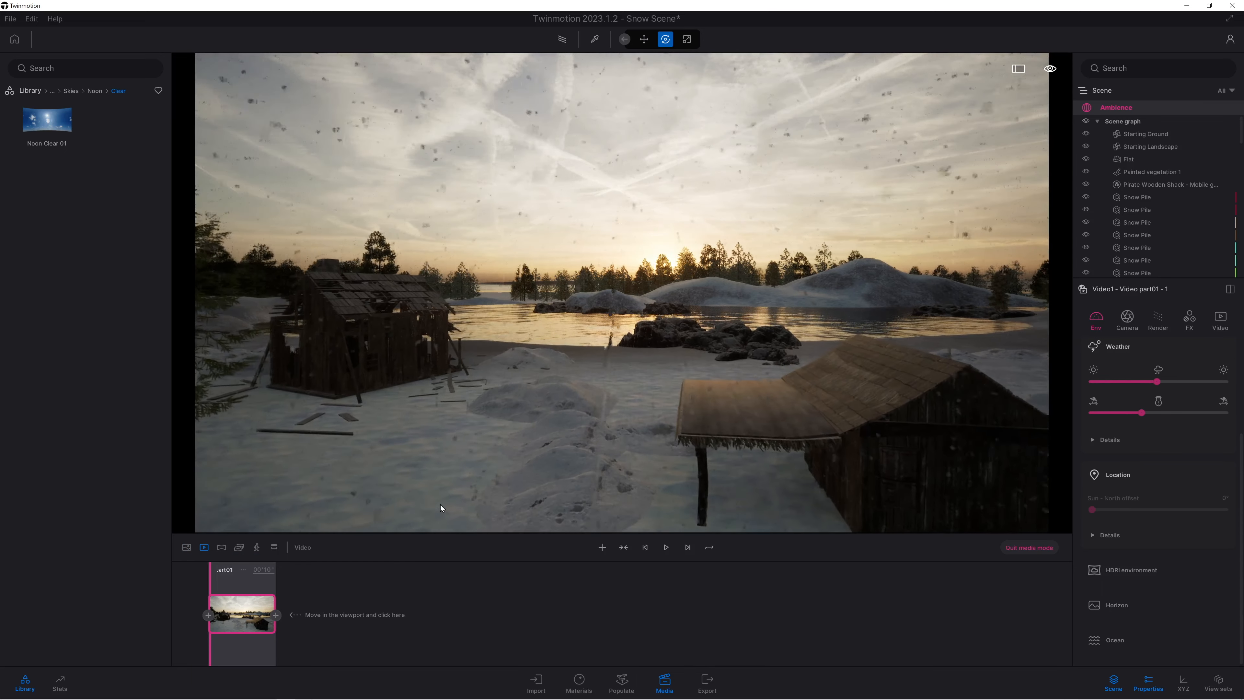
key(w)
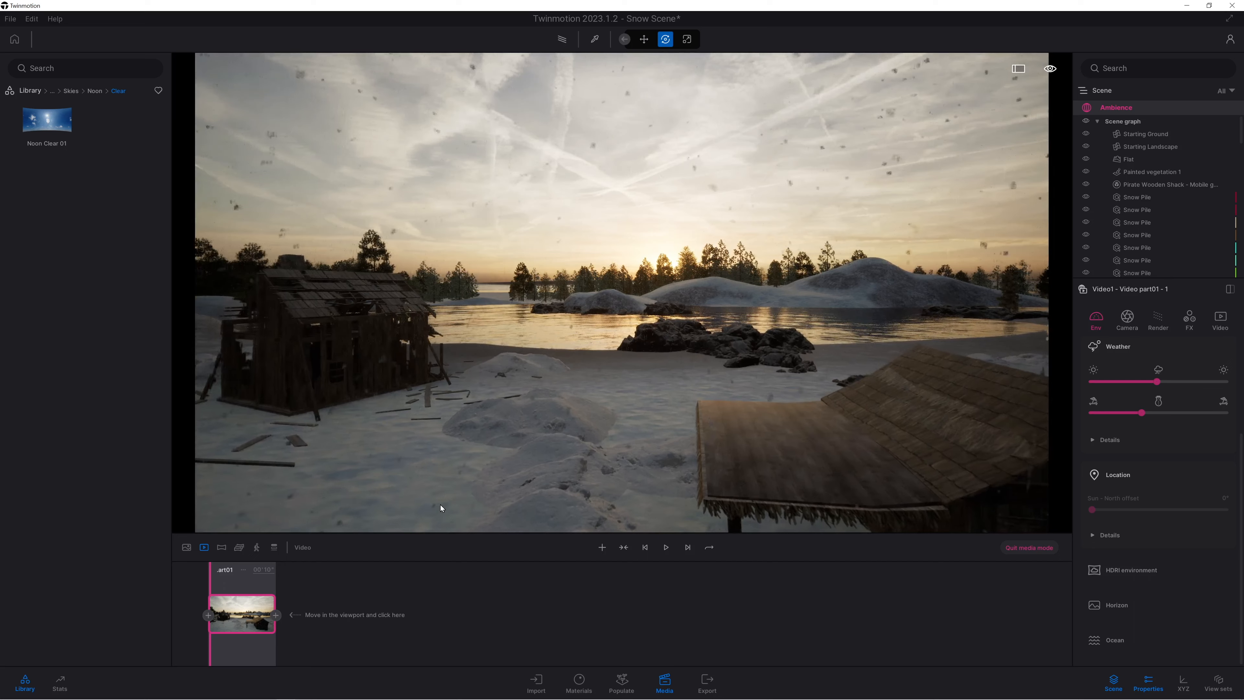
key(w)
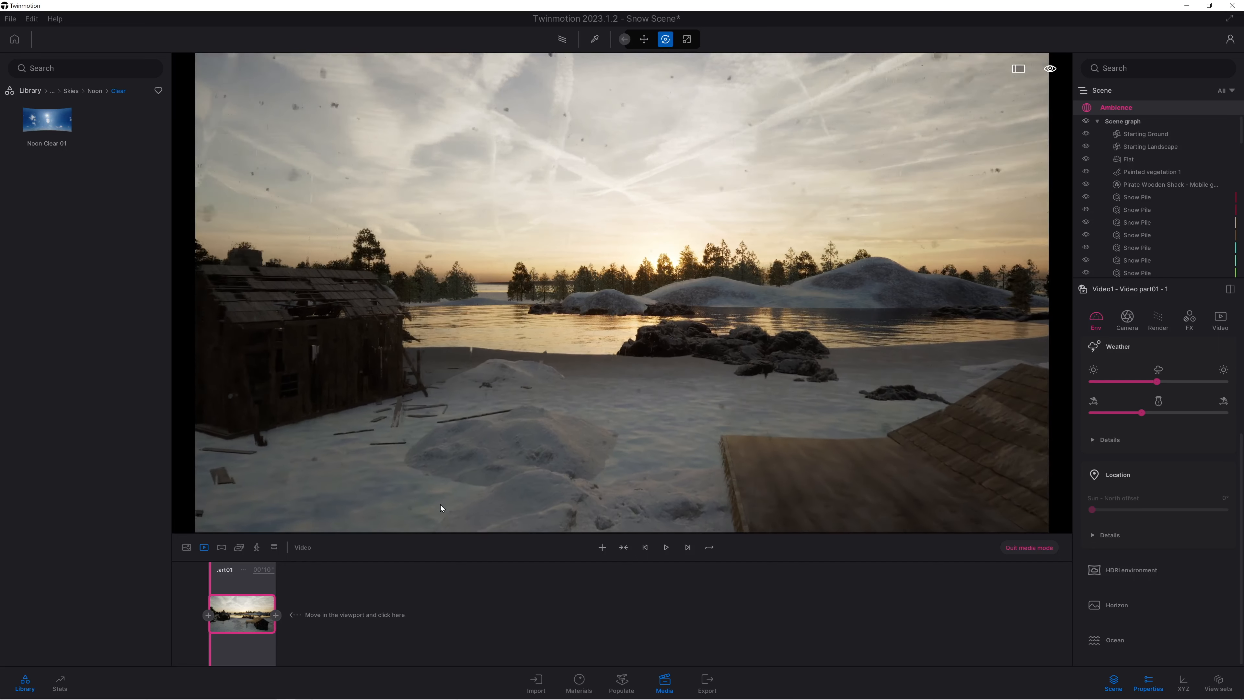
key(w)
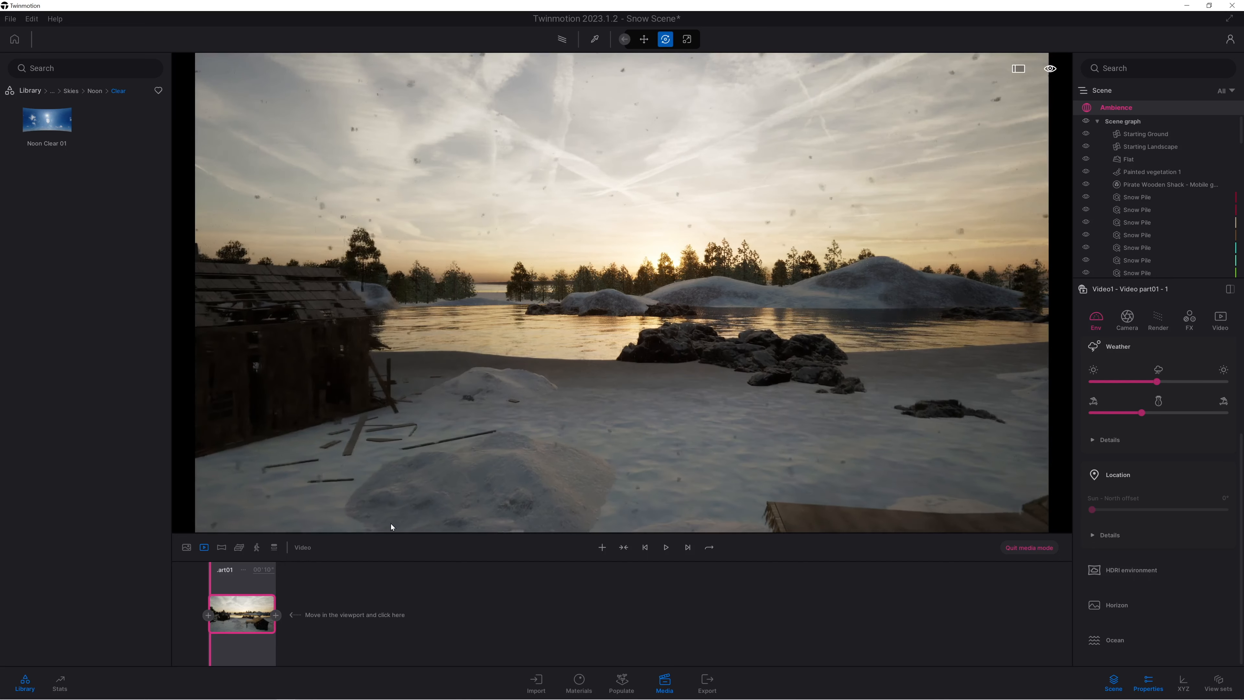
key(w)
click(276, 615)
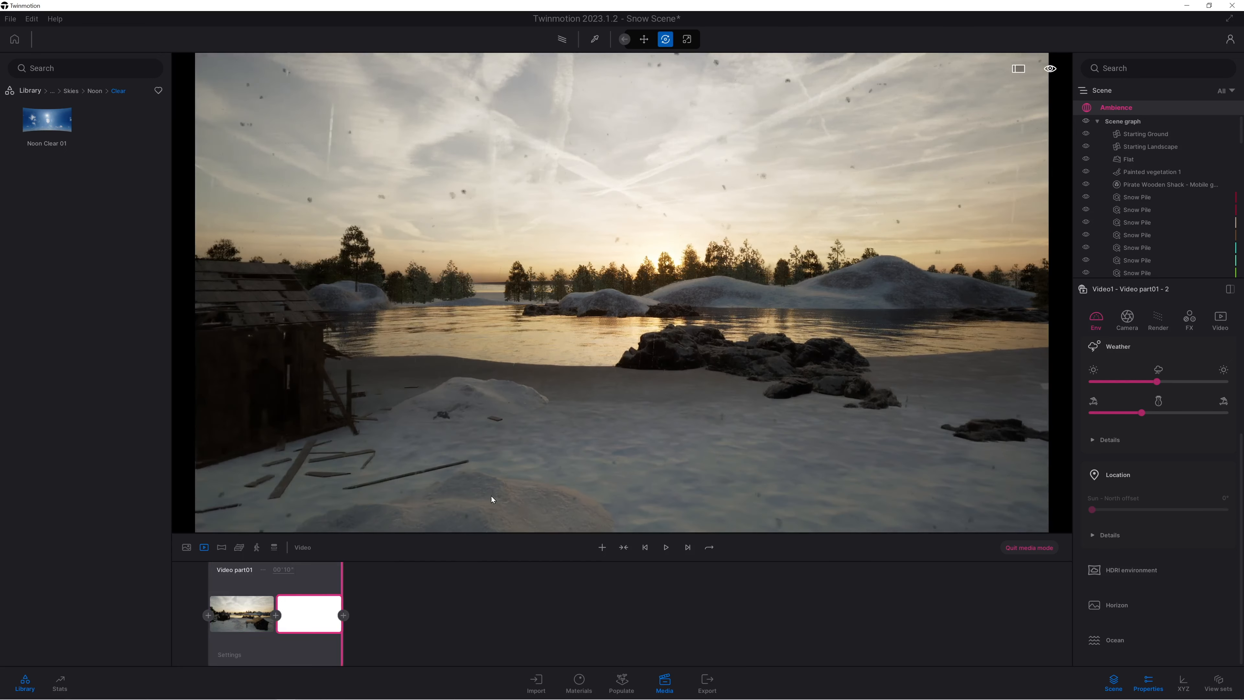
Move the camera closer to the lake, turn it toward the abandoned house with the snow pile centred, and add a third keyframe.
key(w)
key(w)
right_drag(797, 460, 641, 462)
key(w)
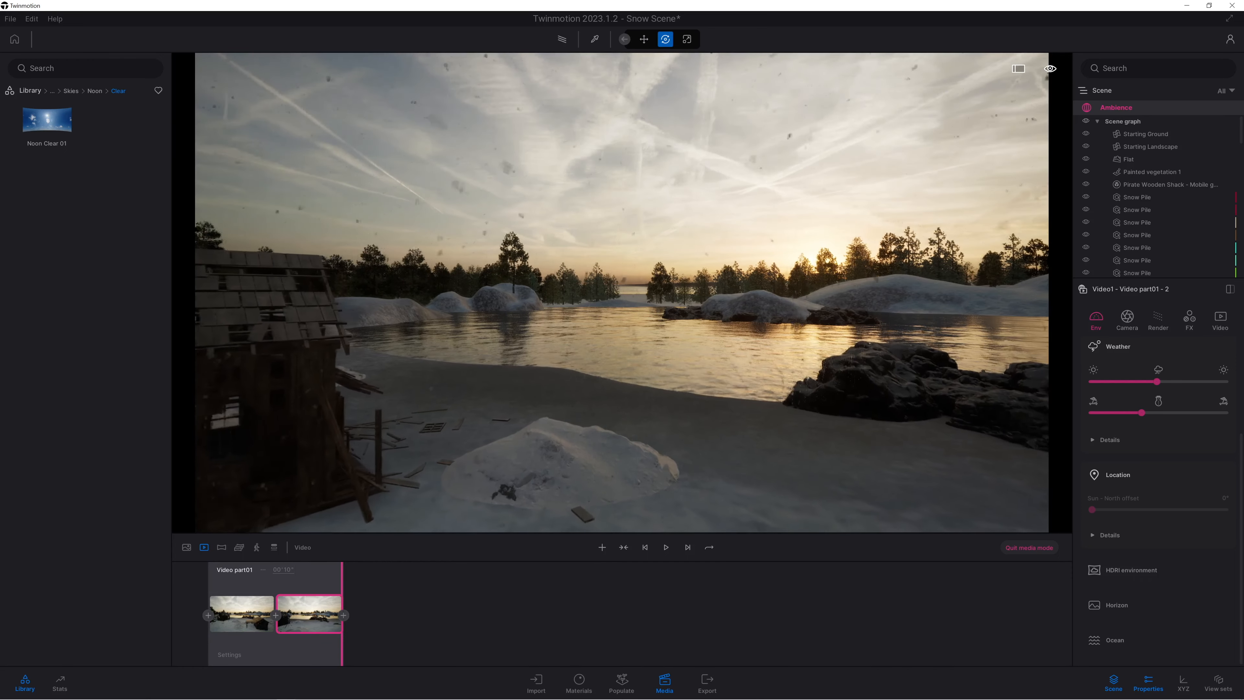
key(w)
key(q)
right_drag(642, 462, 613, 462)
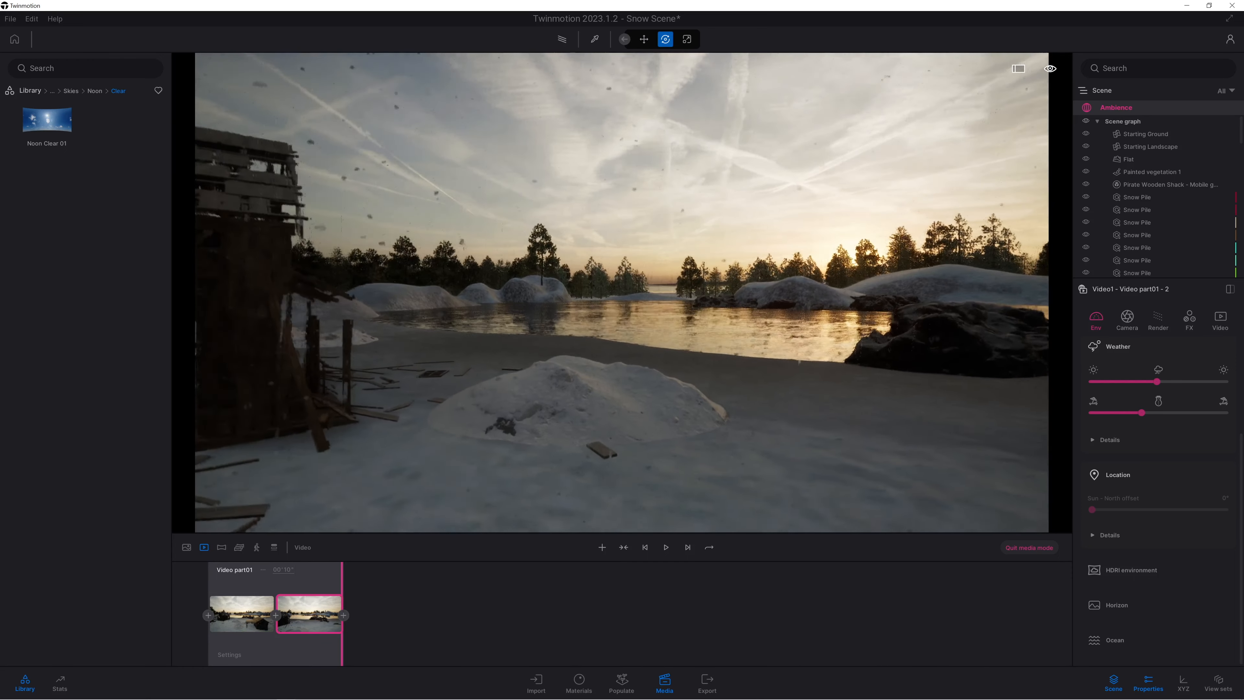
click(343, 615)
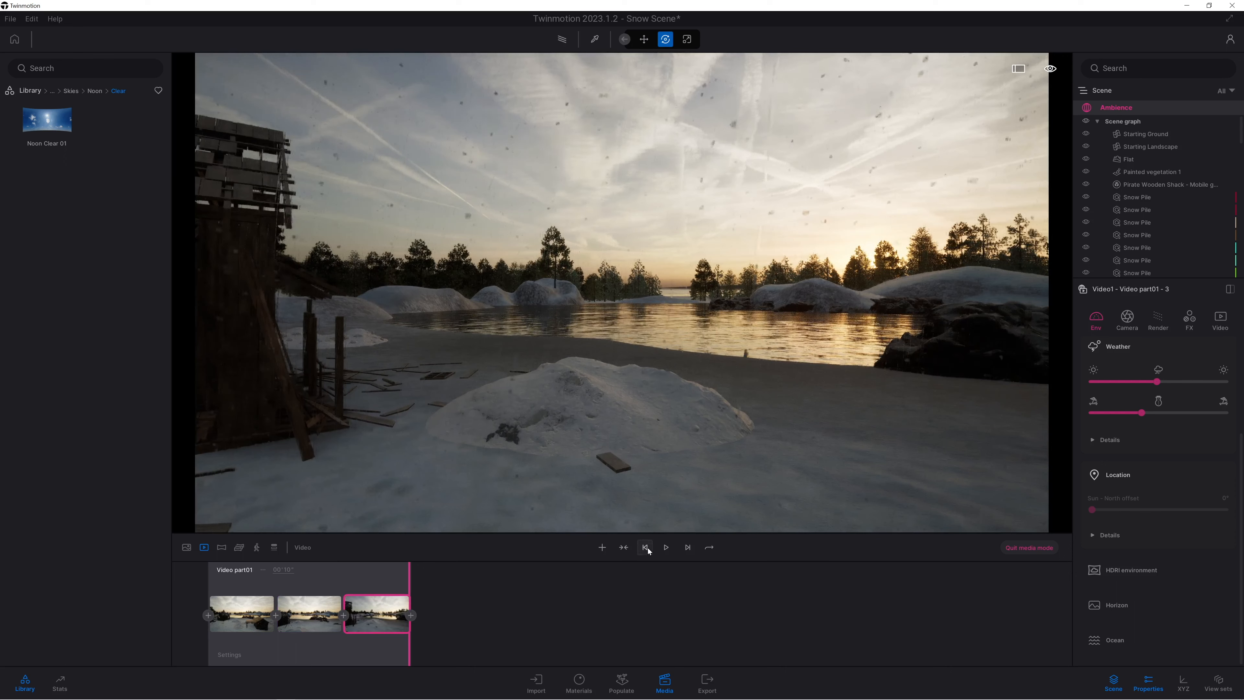
Play the first part of the video from its start to check the camera motion.
click(647, 548)
click(666, 548)
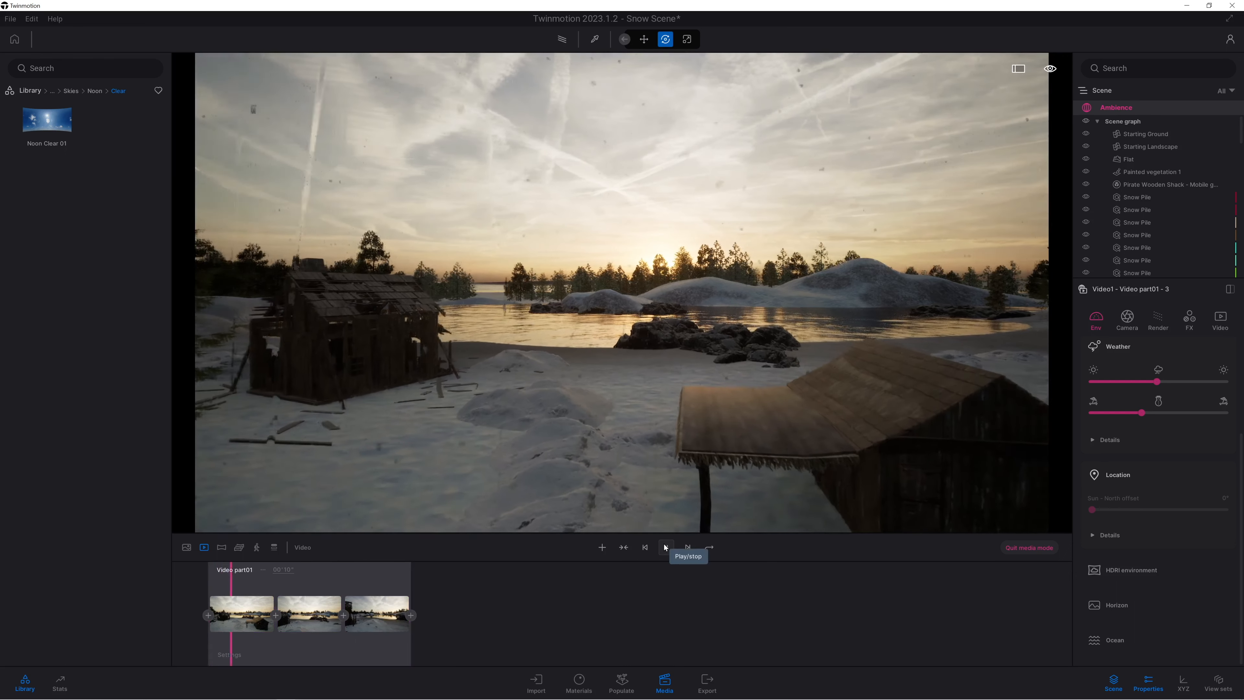
click(665, 547)
In the settings for the whole video part, raise the season to about its midpoint for heavier snow cover.
click(229, 654)
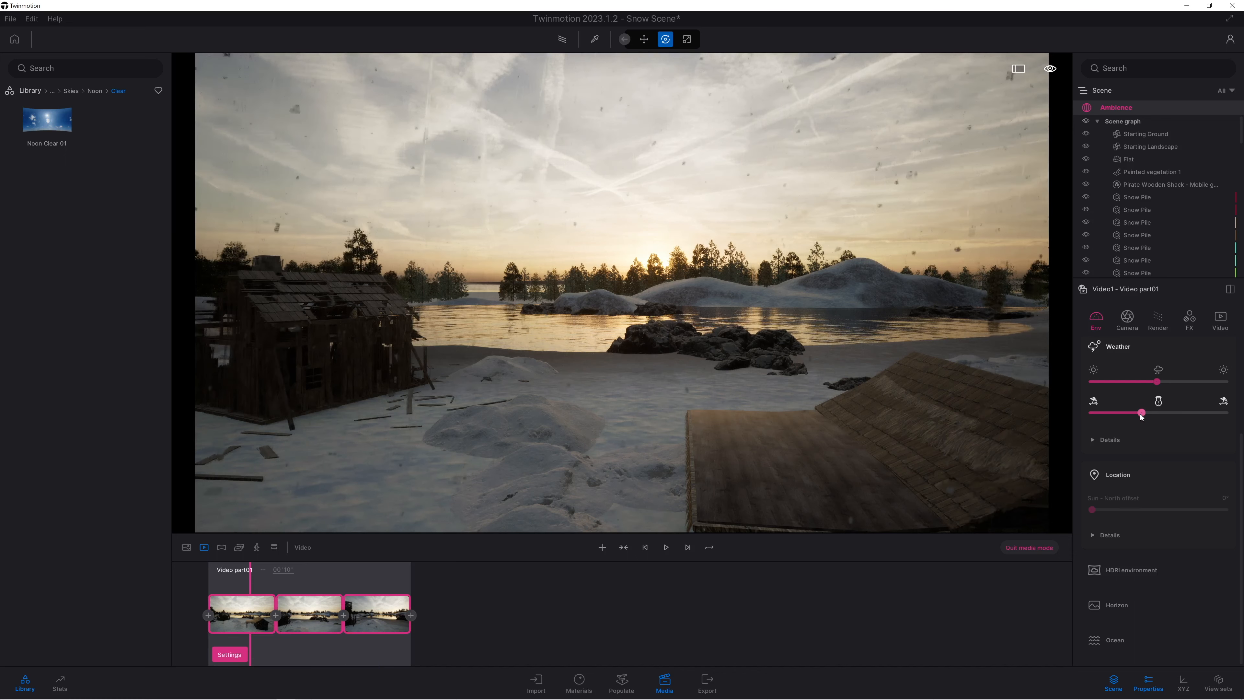
drag(1141, 414, 1156, 413)
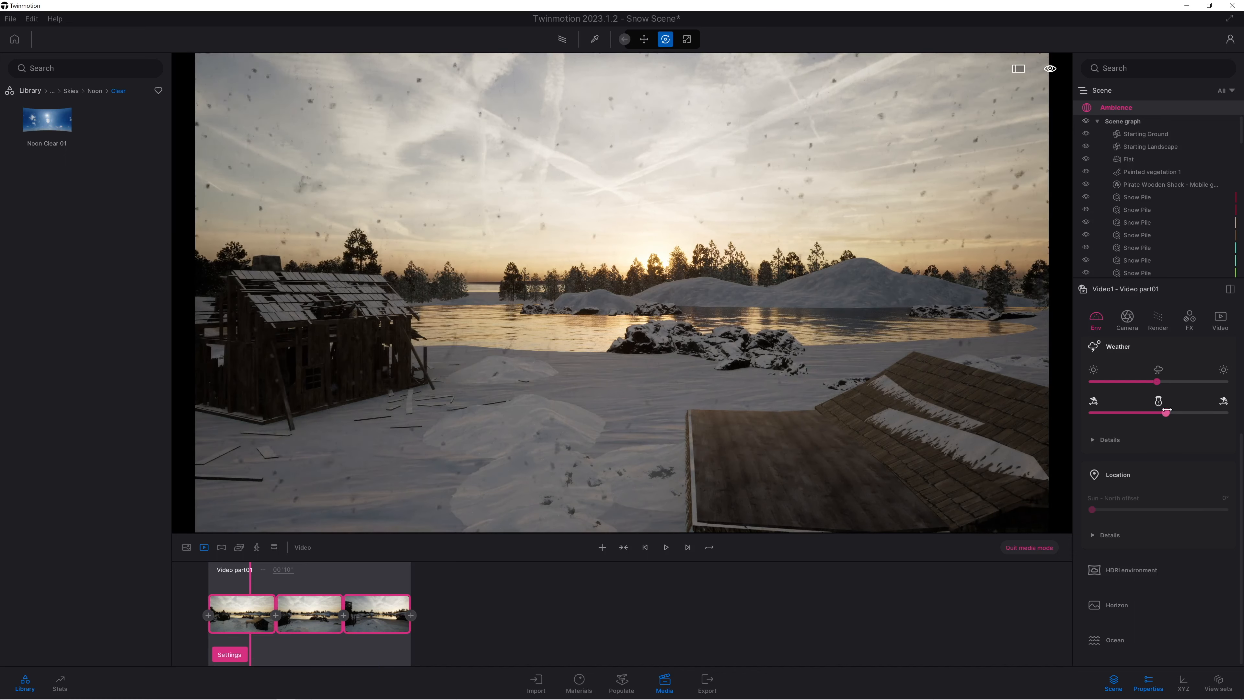
drag(1163, 412, 1160, 411)
middle_drag(723, 470, 706, 358)
middle_drag(373, 520, 443, 441)
key(w)
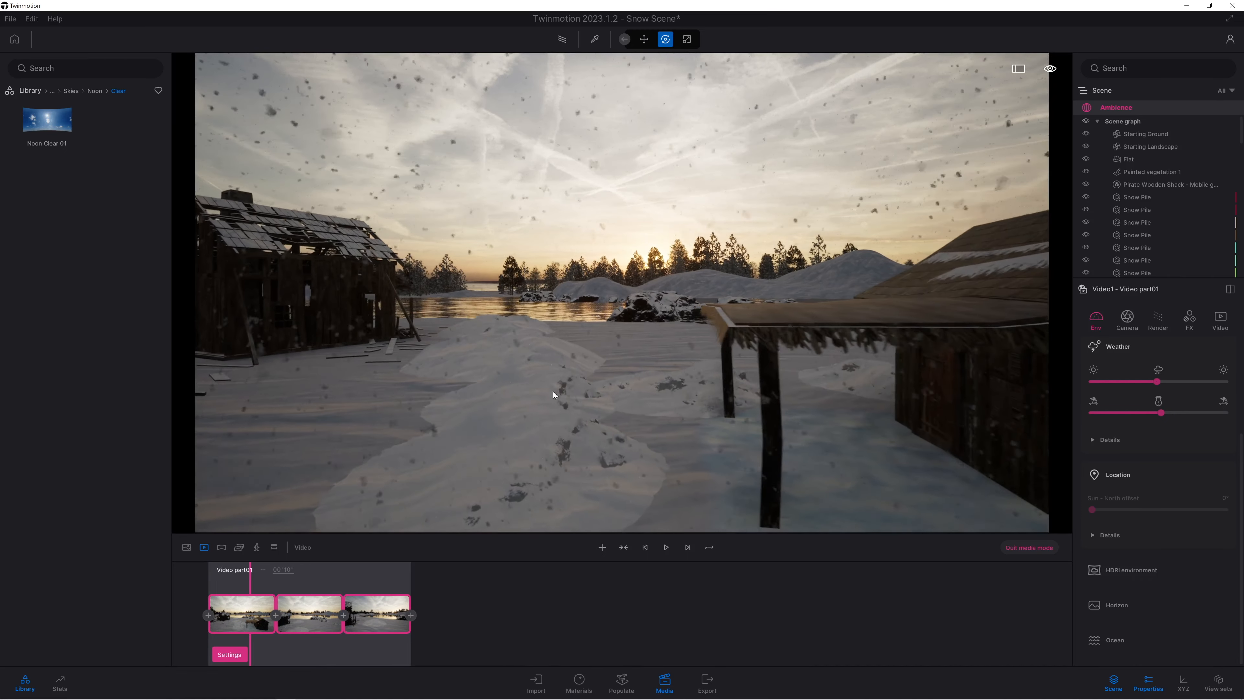
Preview the video from its start into the second keyframe, and save the project.
click(645, 547)
click(666, 546)
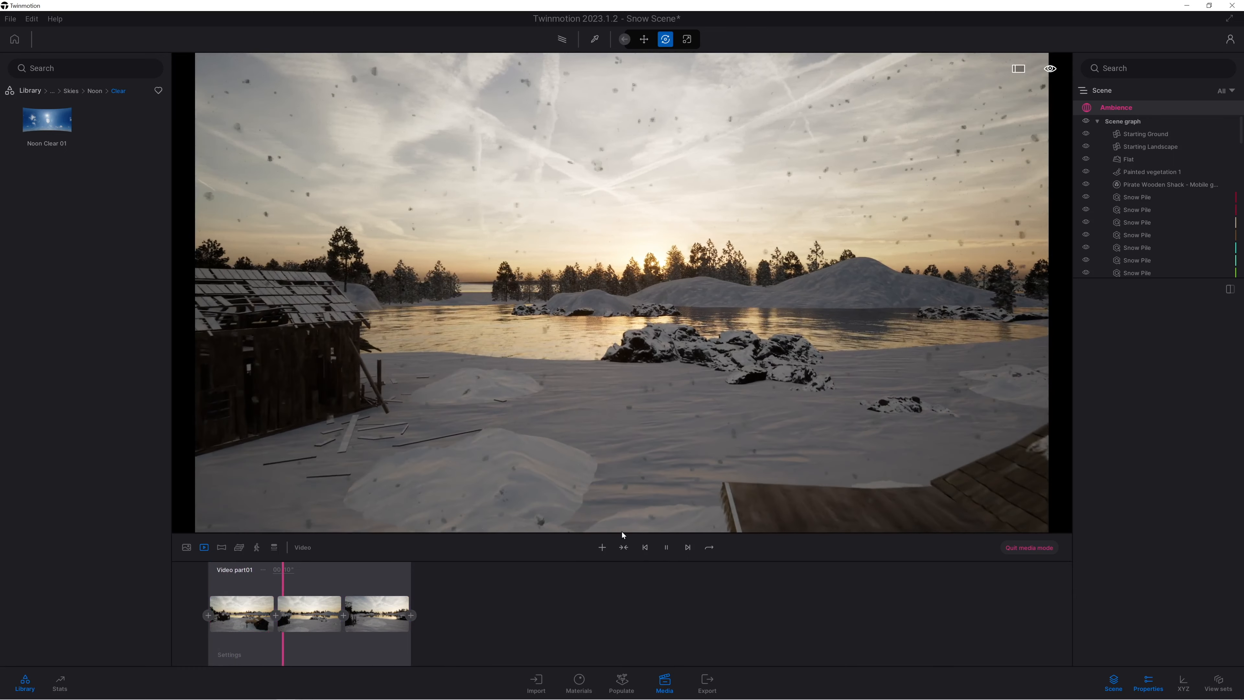
click(667, 548)
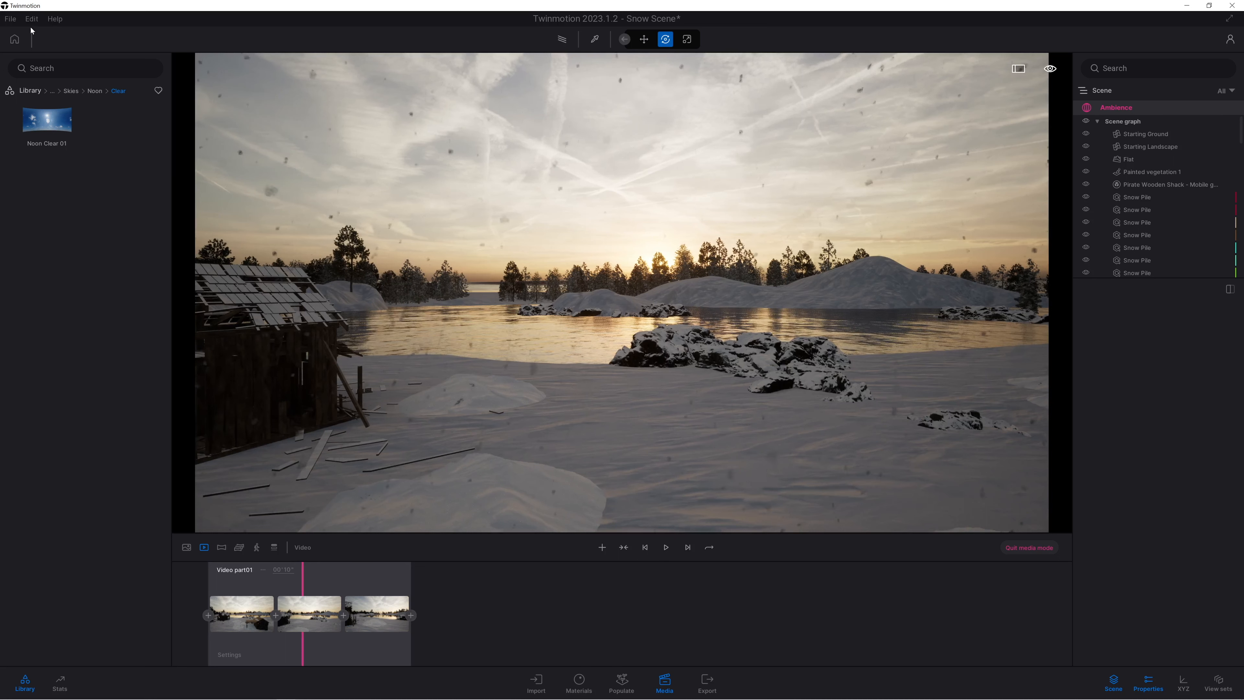
click(6, 20)
click(30, 109)
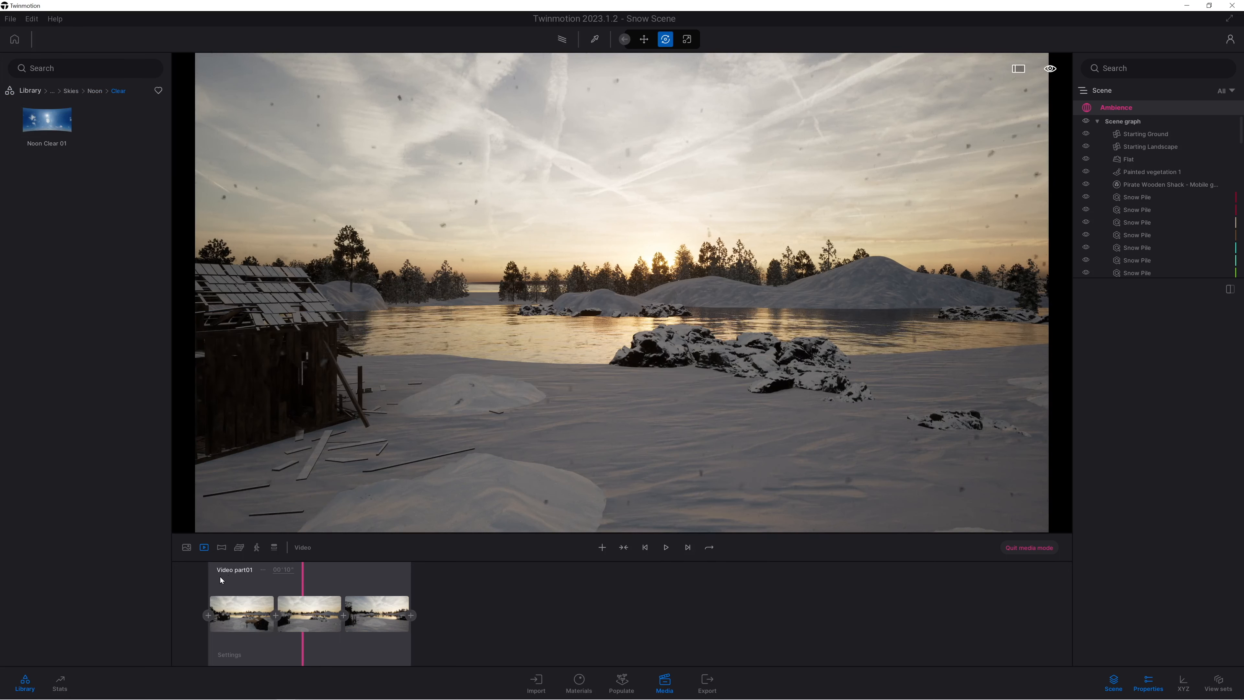
Open the 7_Day image and reframe the camera at the shore, facing the lake with the abandoned house at the edge.
click(205, 548)
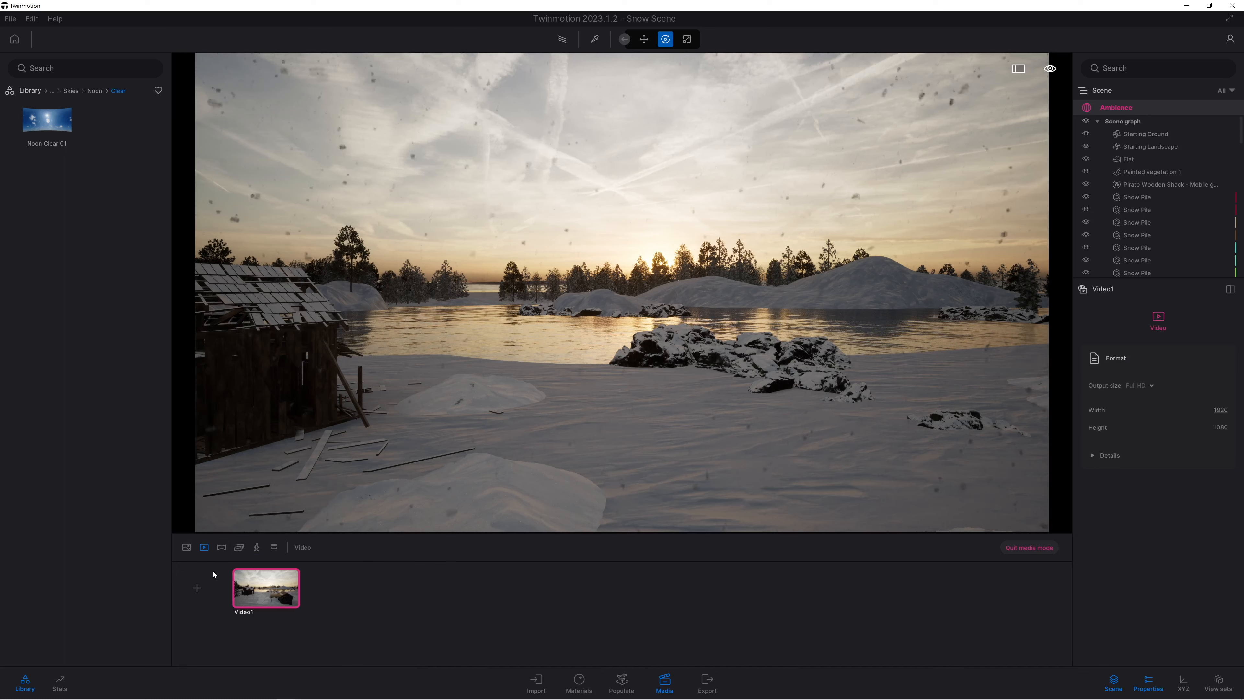
click(186, 548)
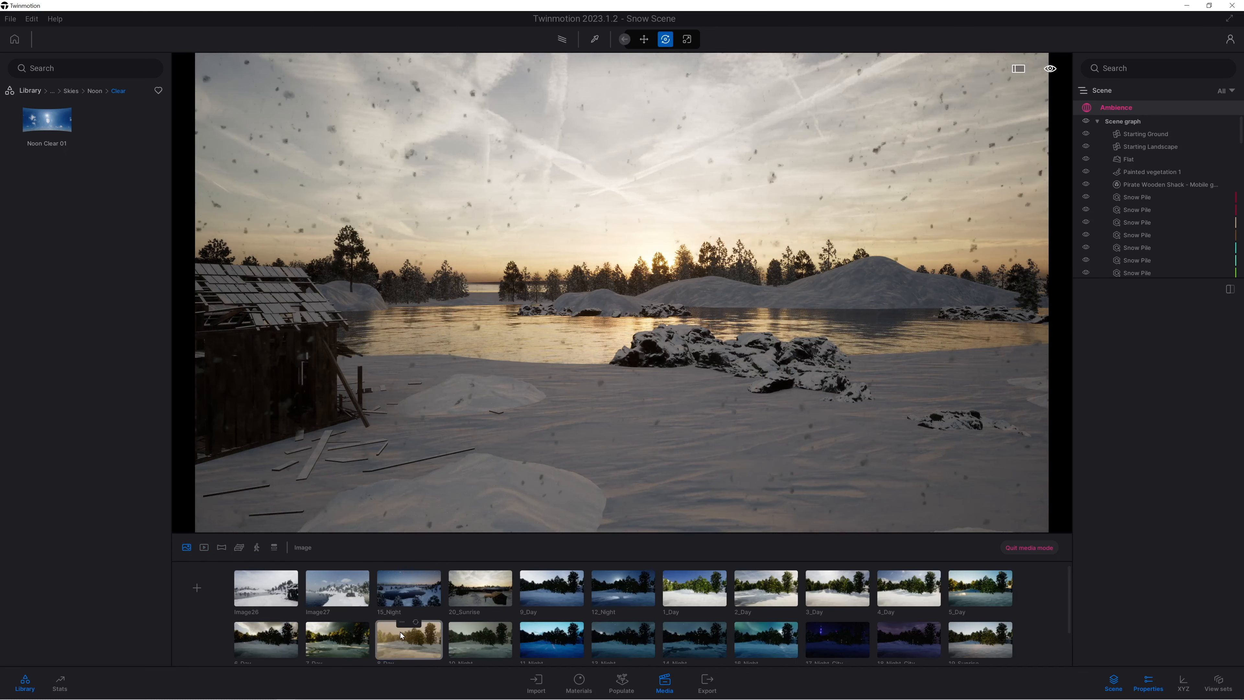
click(338, 638)
key(d)
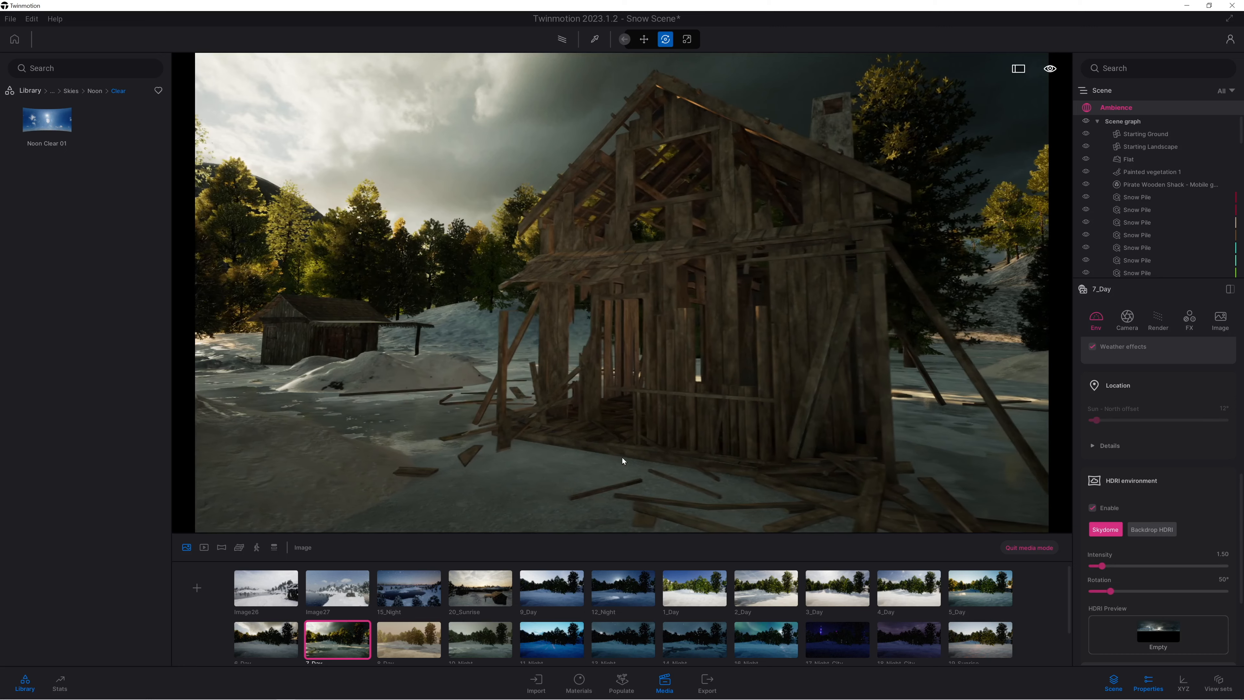
right_drag(755, 391, 162, 441)
key(s)
key(d)
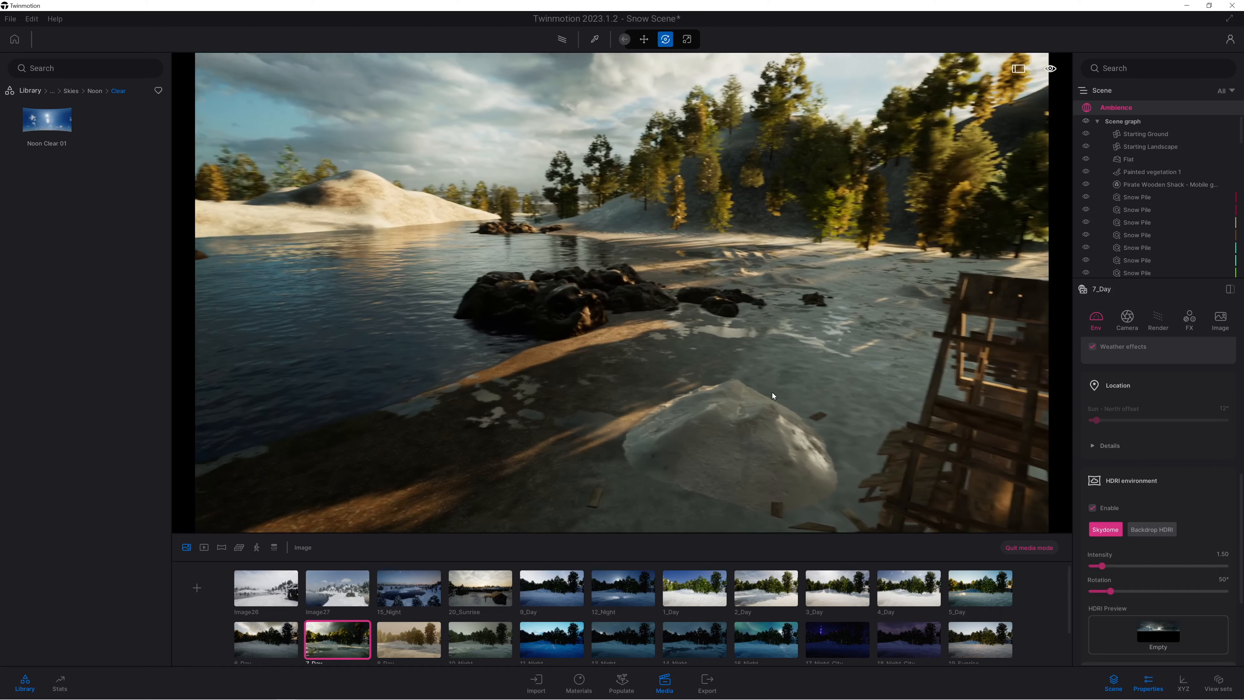
key(s)
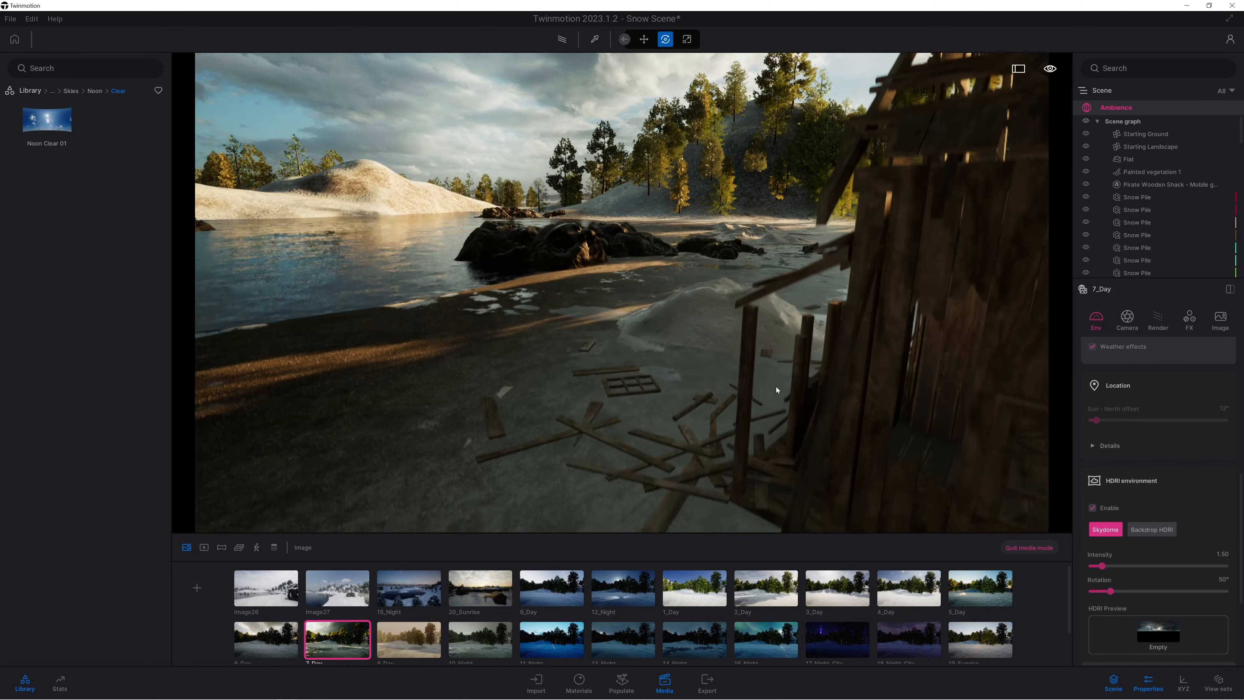
key(d)
right_drag(625, 331, 606, 331)
right_drag(605, 385, 514, 353)
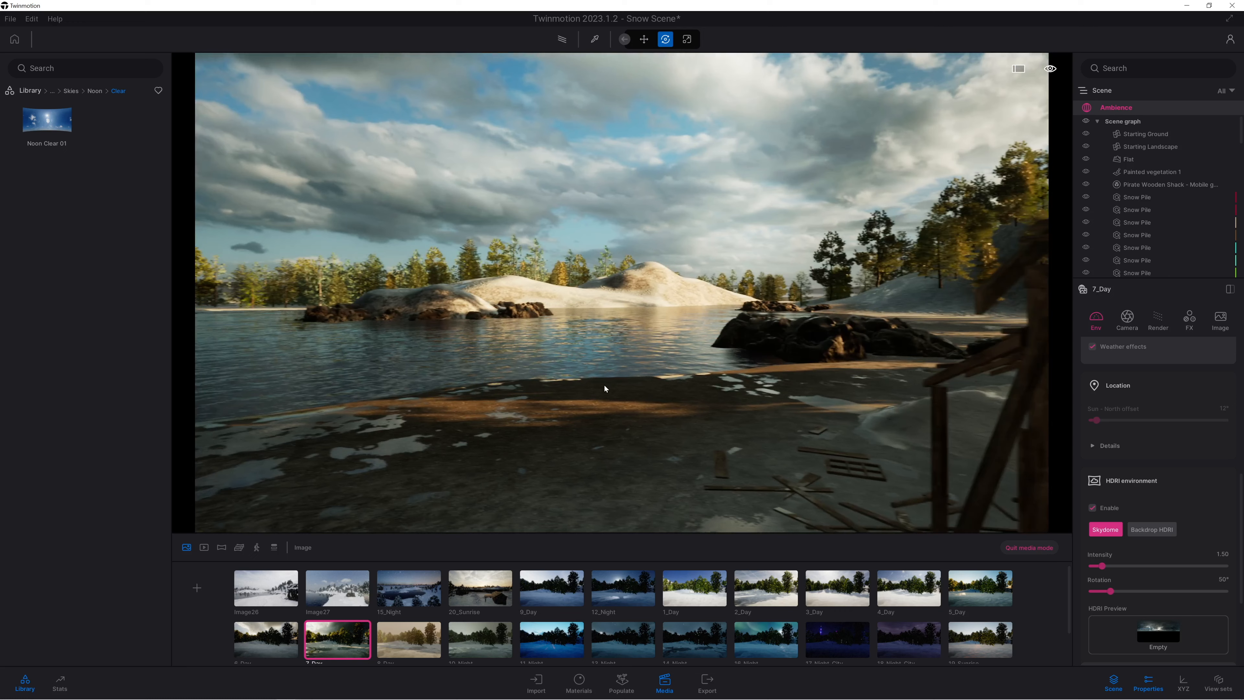
right_drag(732, 446, 733, 432)
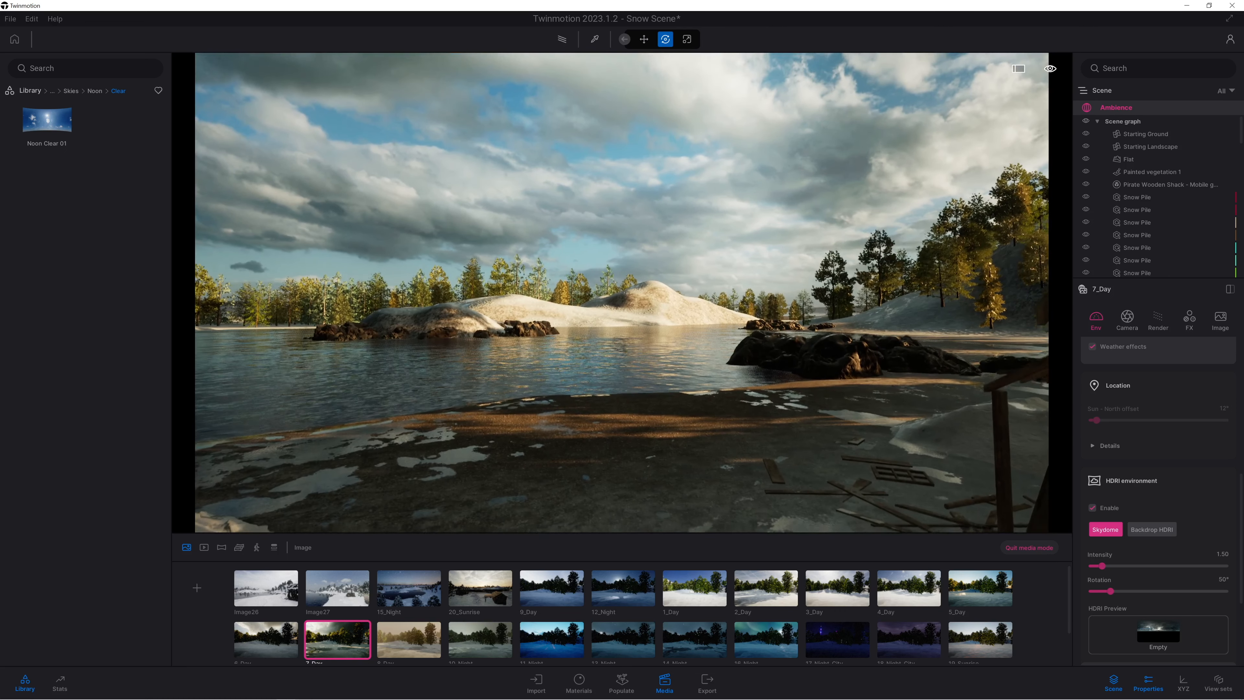
key(s)
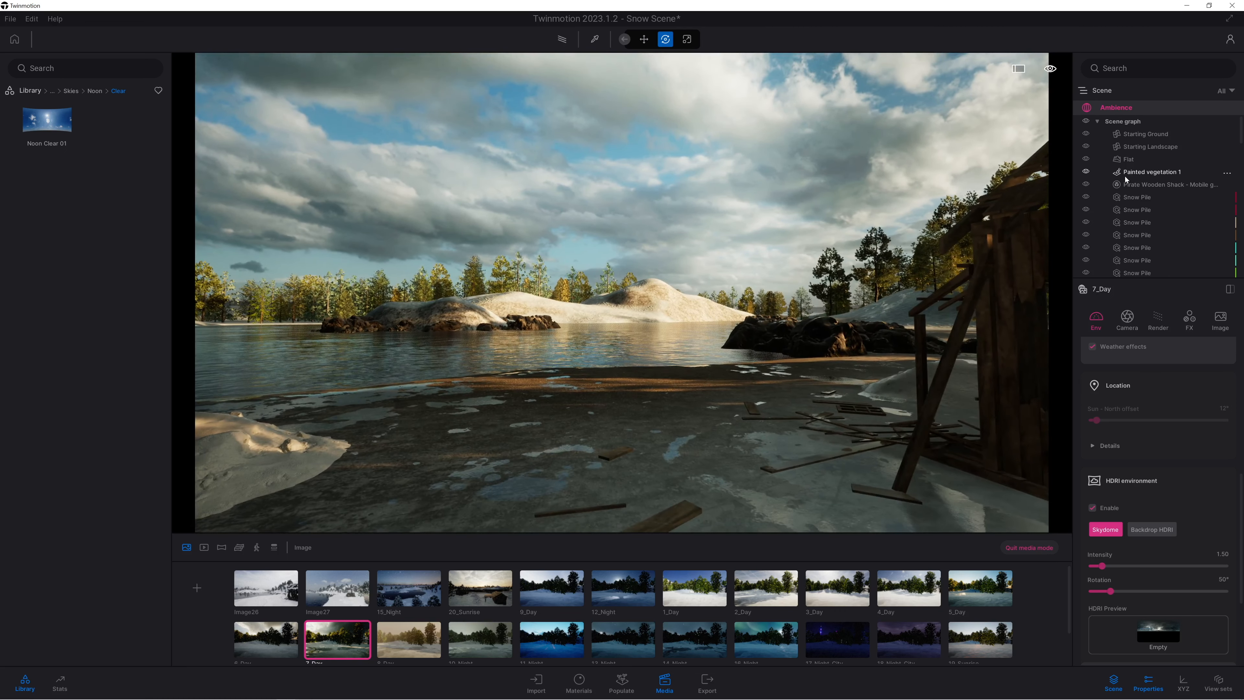
Filter the scene objects by "SNOW" and group all the Snow Pile objects in a new container named sNOW.
click(1143, 197)
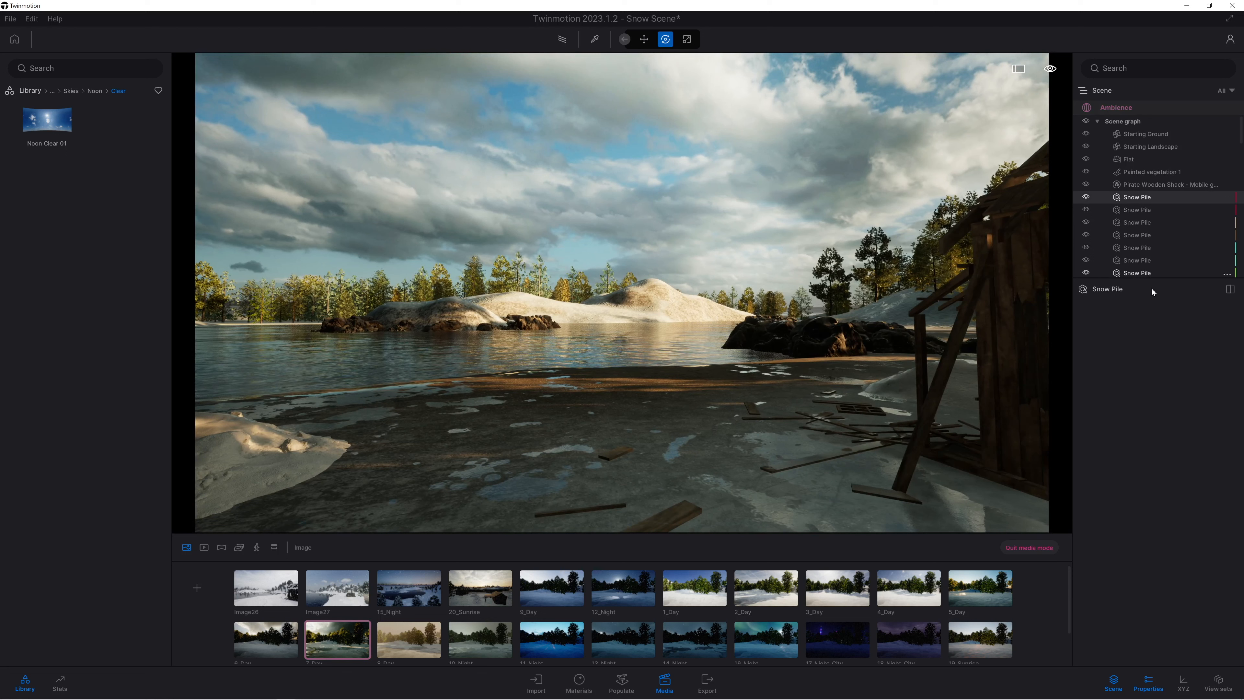
drag(1151, 285, 1156, 495)
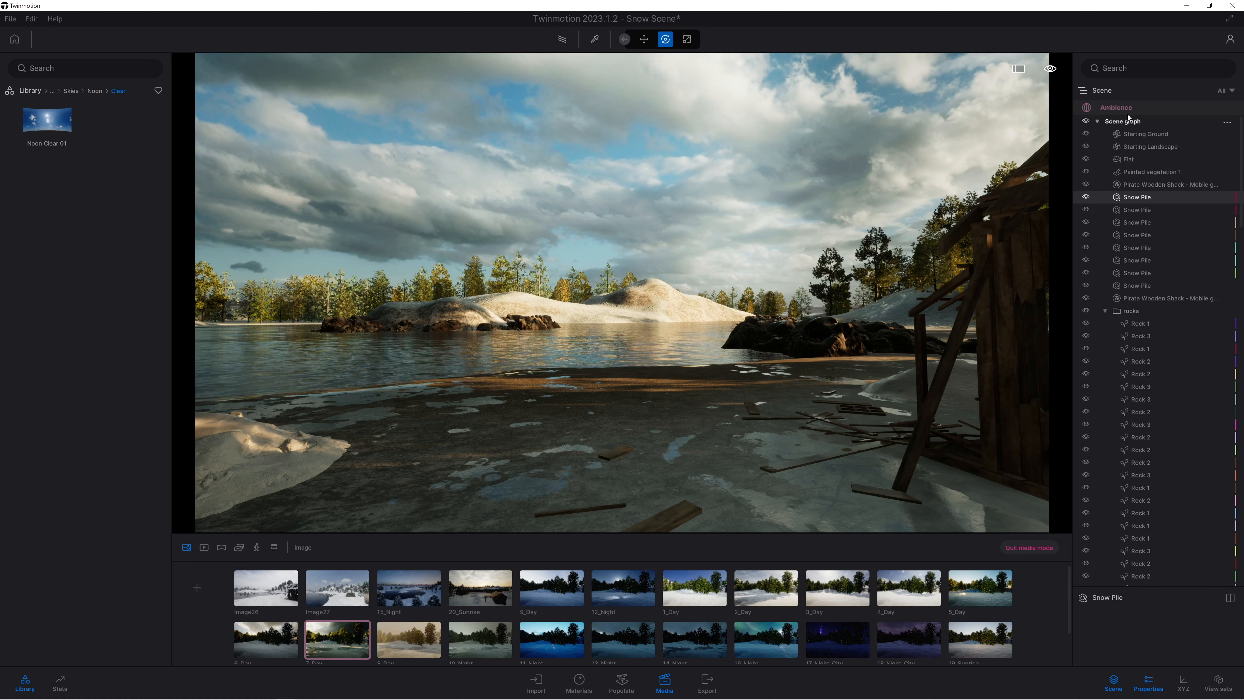
text(SNOW)
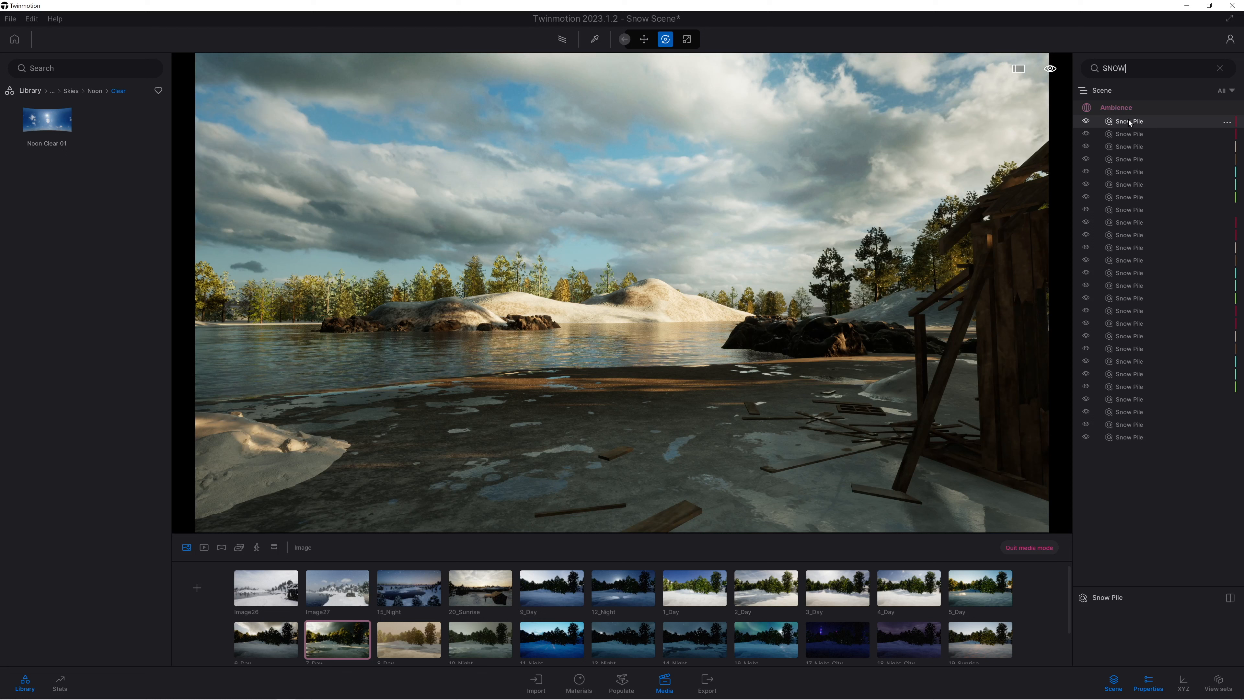
shift+click(1124, 439)
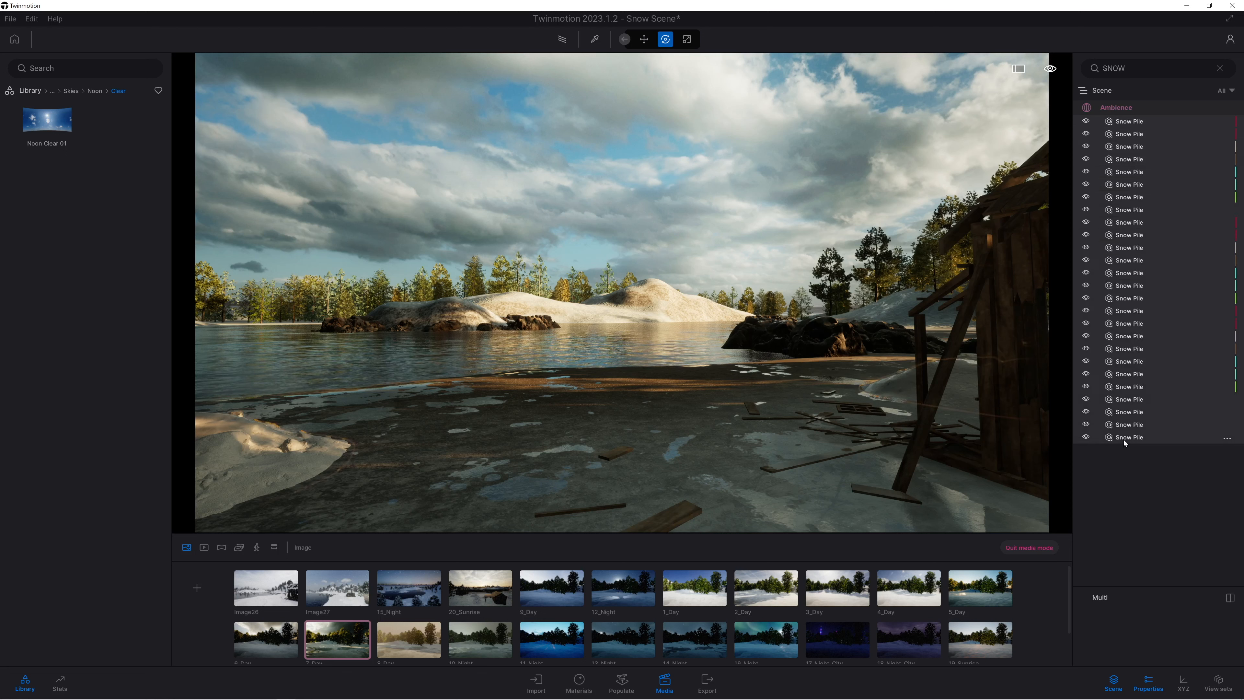
right_click(1132, 122)
click(1121, 144)
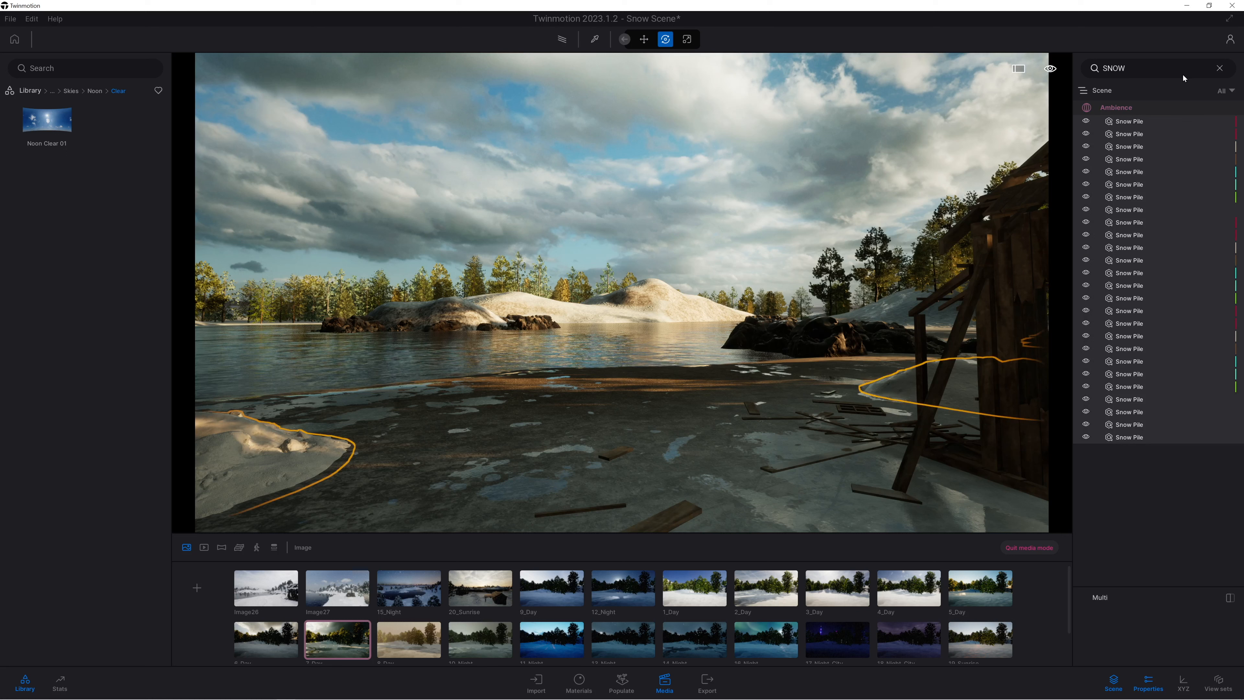
click(1220, 68)
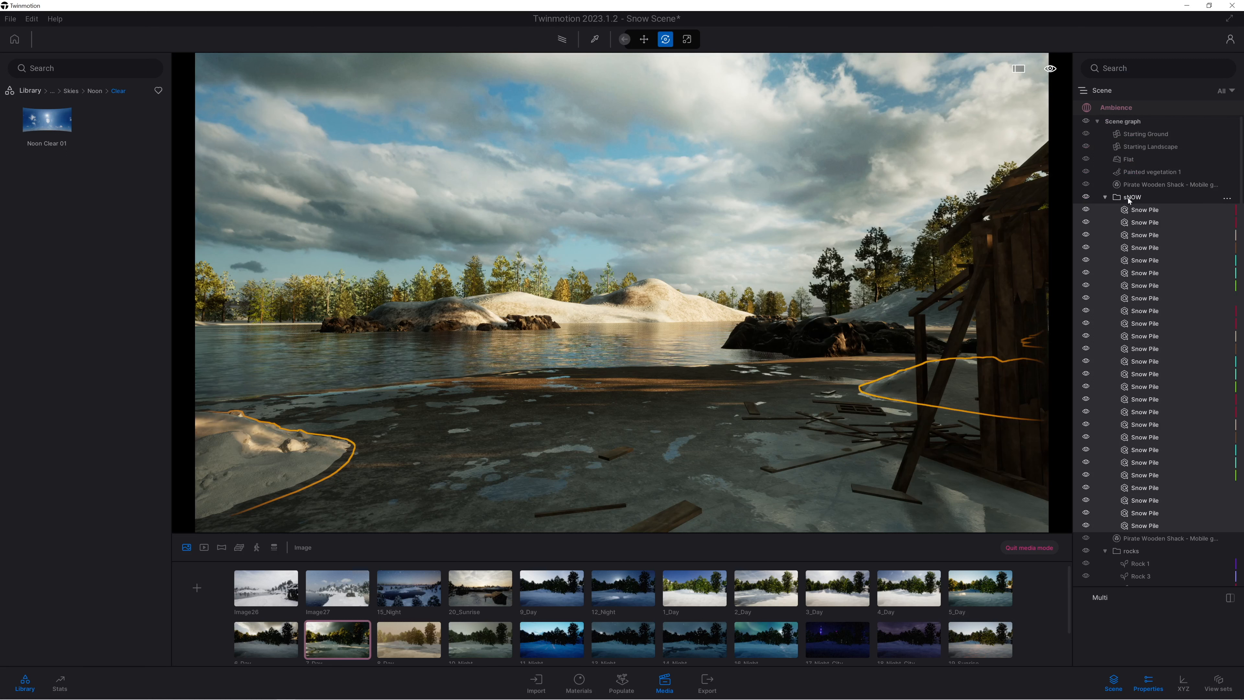
Hide the sNOW container, and move the 7_Day image to the front of the image list.
click(1127, 197)
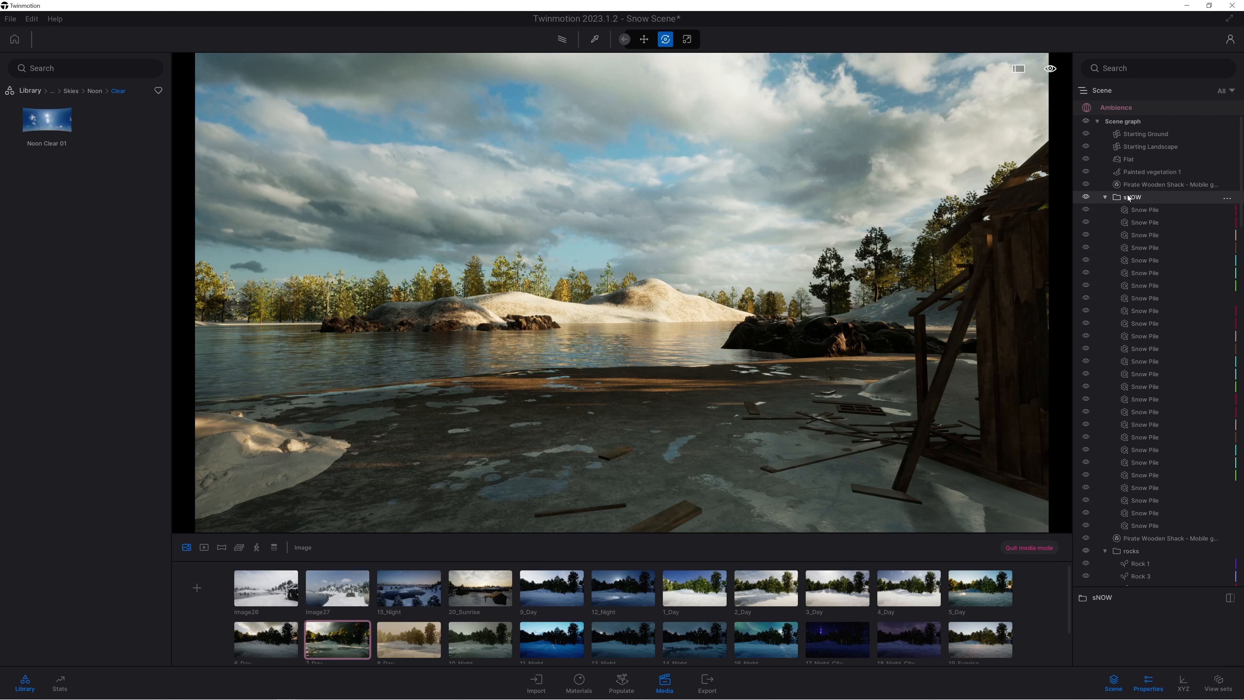
click(1090, 196)
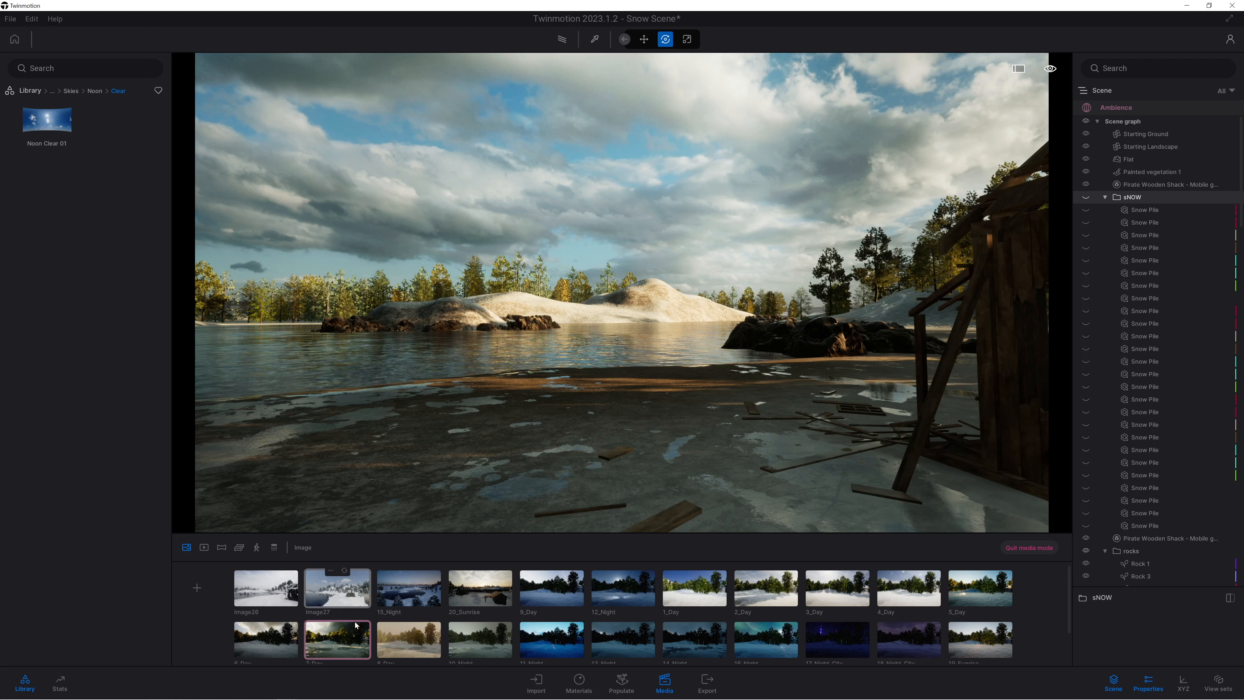
drag(336, 653, 251, 600)
click(268, 590)
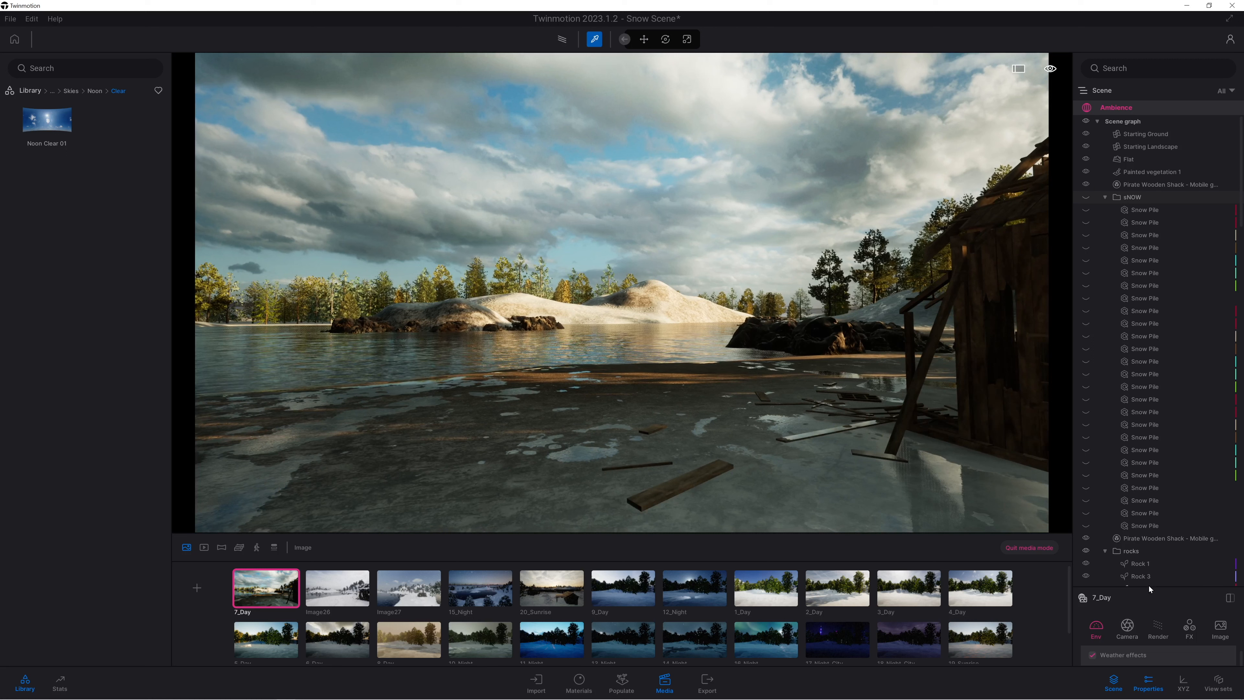
Enlarge the image properties area and open Image26 and 15_Night to check their looks.
drag(1152, 591, 1152, 303)
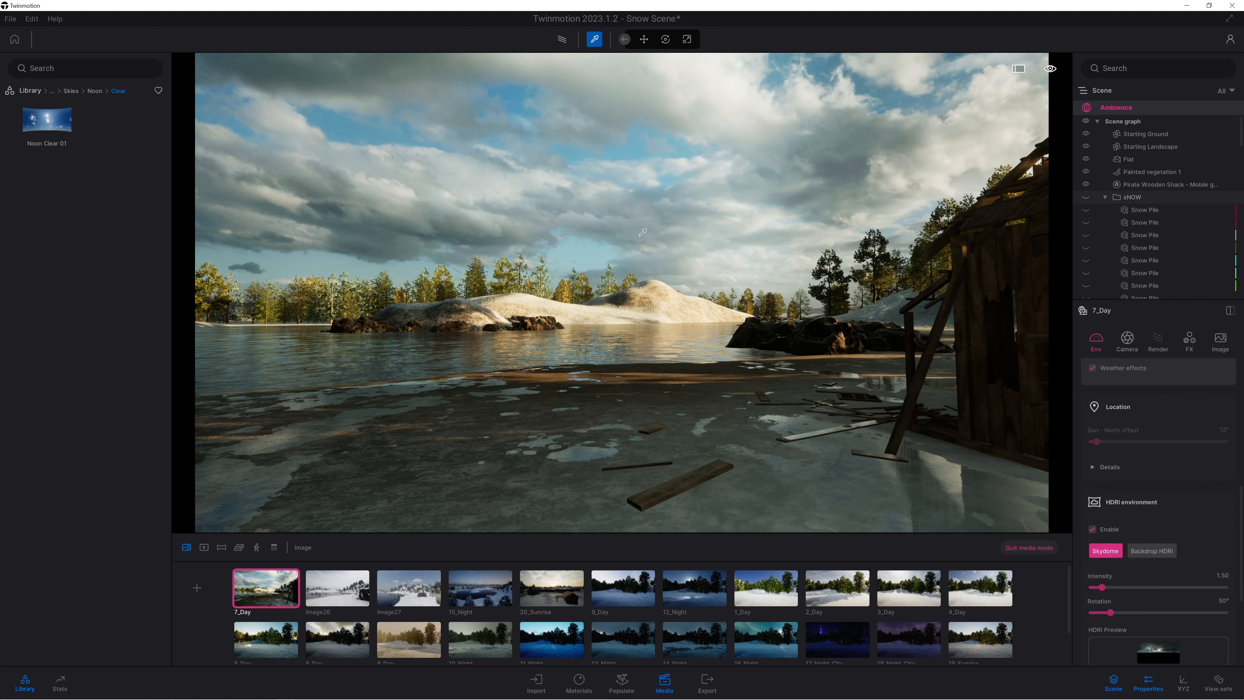
click(338, 597)
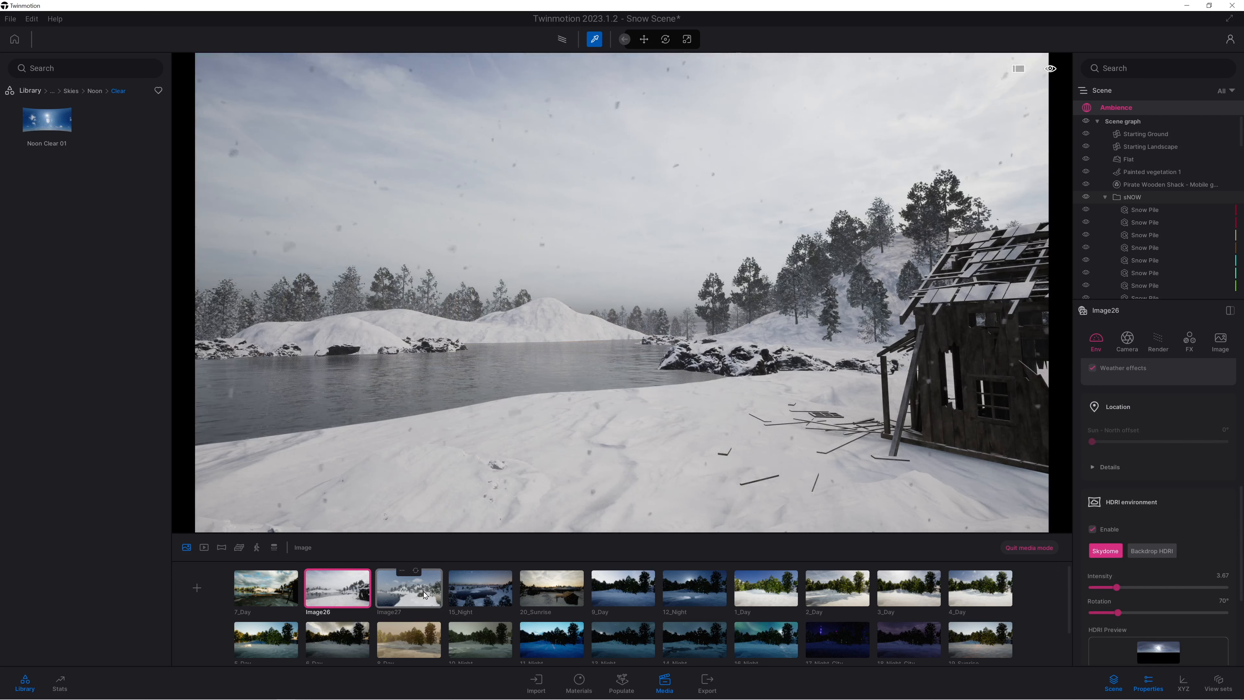
click(479, 591)
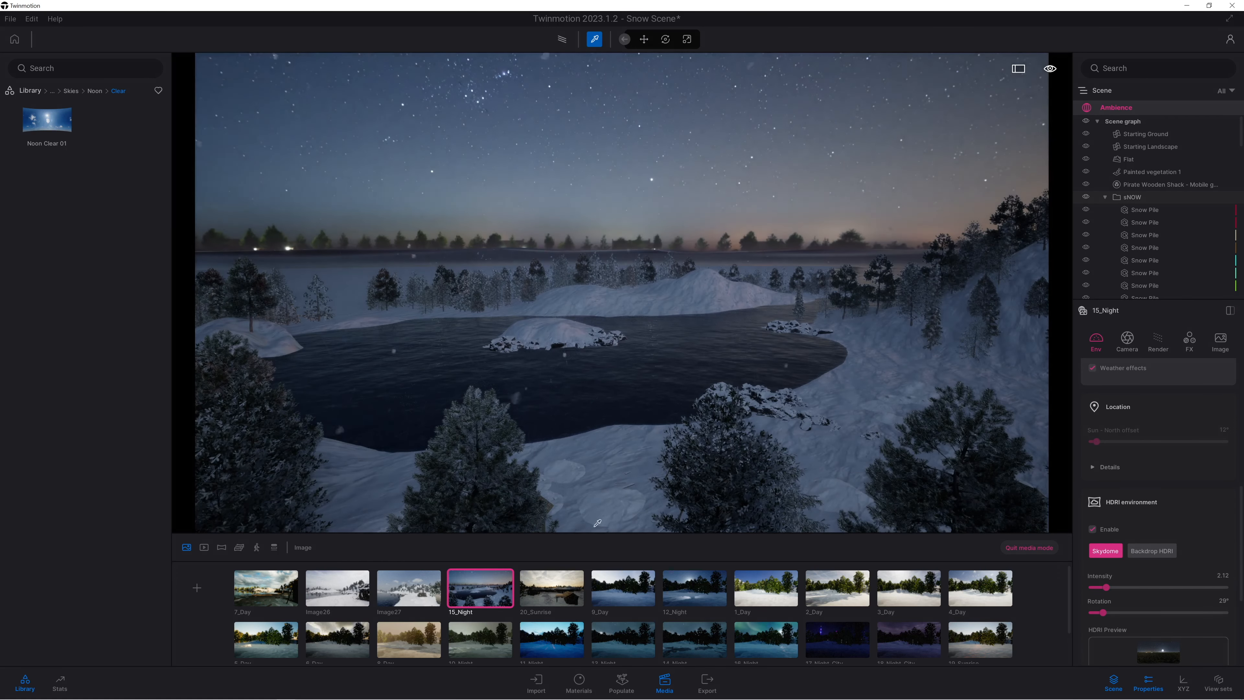
Check the 20_Sunrise image, and reframe 9_Day from inside the abandoned house's upper floor, facing the lake through the window opening.
click(551, 588)
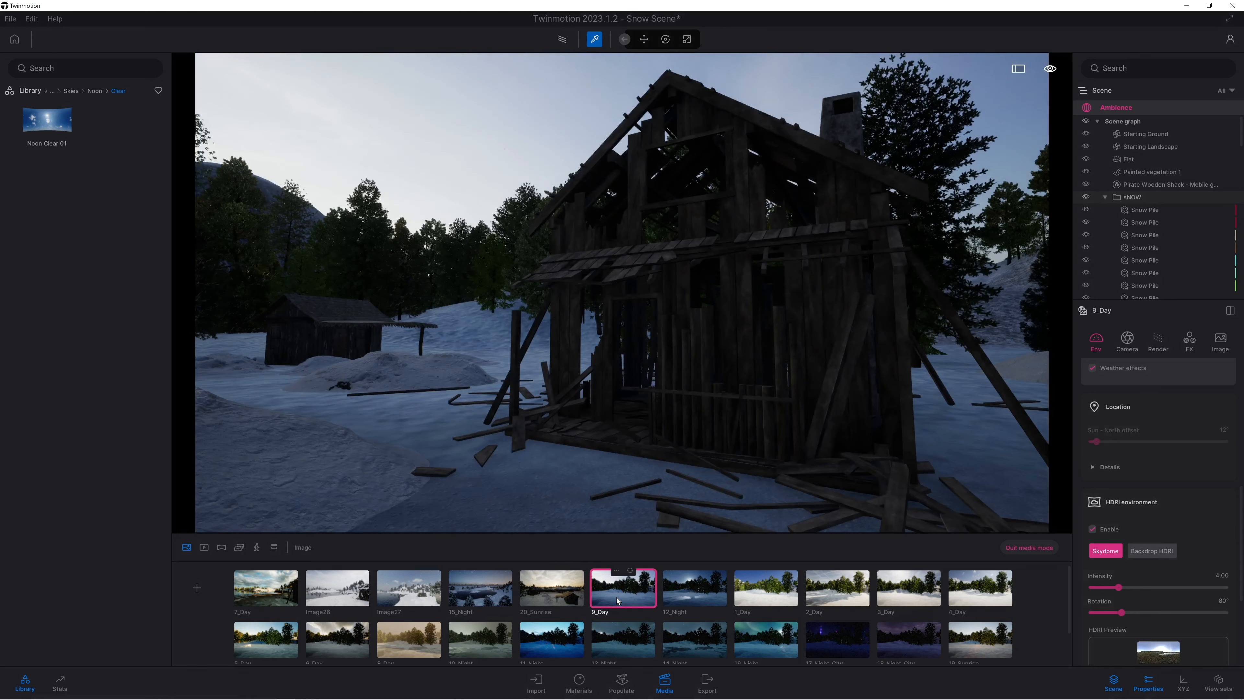
click(617, 597)
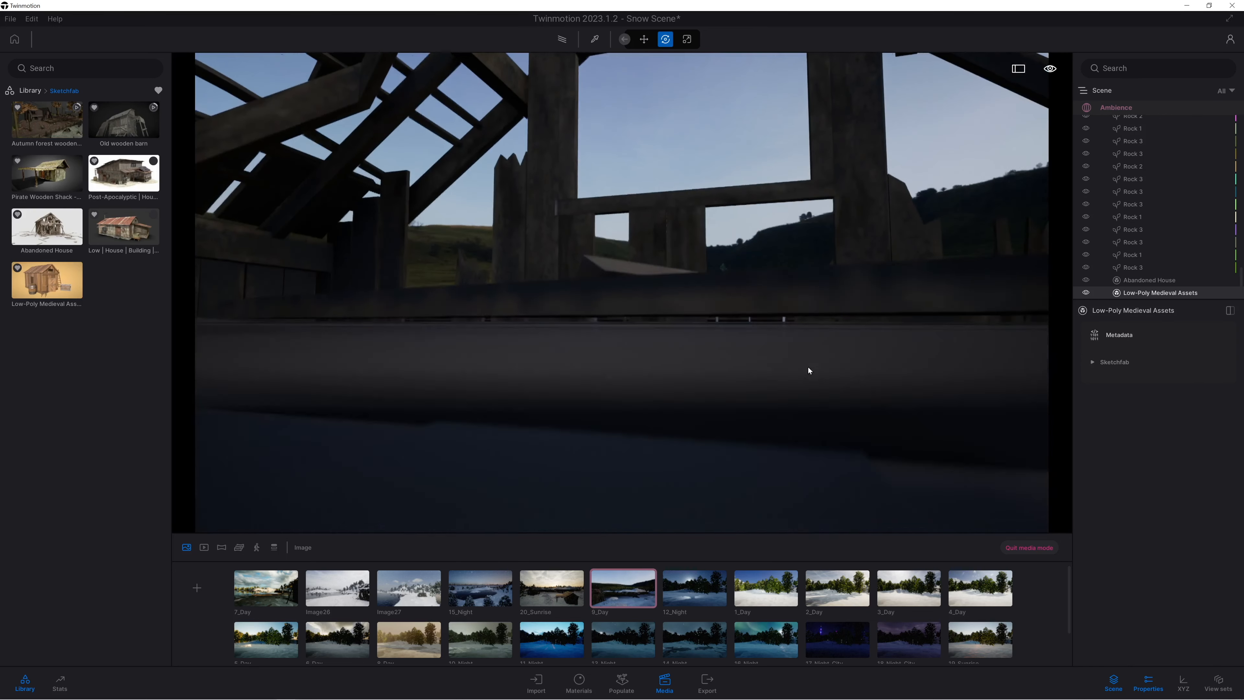
scroll(819, 348, down, 4)
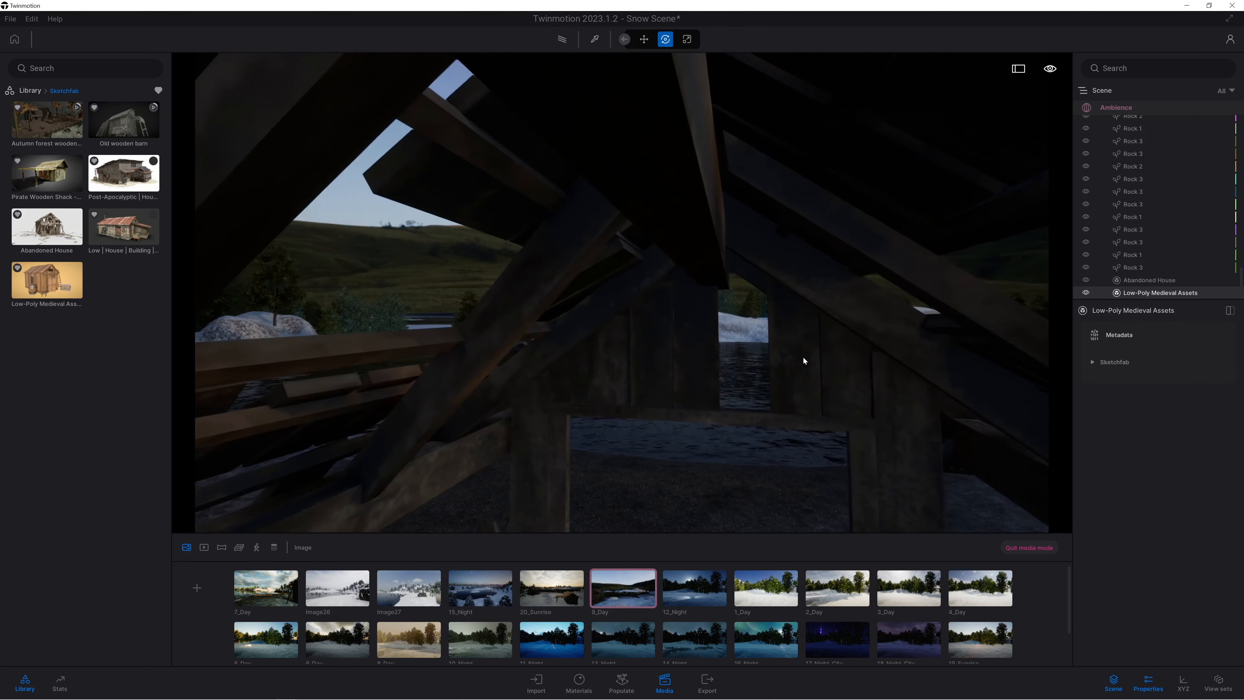
middle_drag(705, 422, 695, 340)
right_drag(705, 422, 712, 481)
middle_drag(716, 431, 717, 372)
middle_drag(653, 405, 542, 389)
right_drag(541, 389, 588, 380)
scroll(541, 389, up, 3)
key(s)
key(s)
middle_drag(698, 334, 700, 352)
right_drag(699, 353, 700, 387)
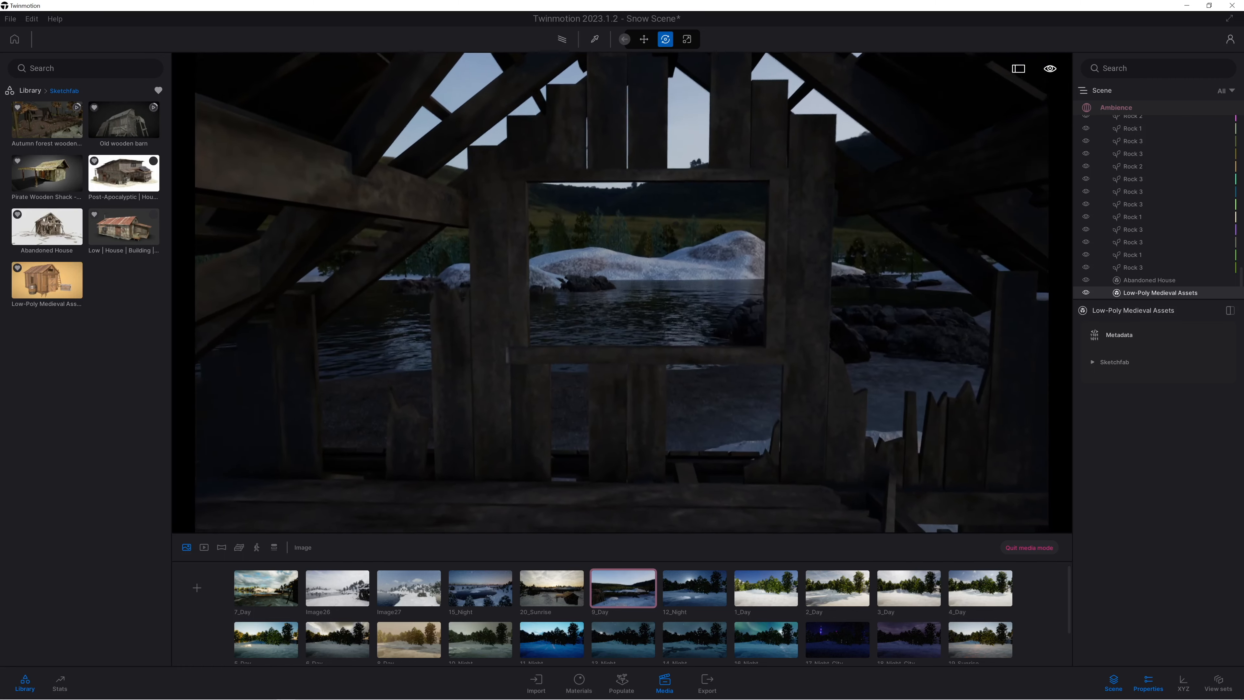
middle_drag(554, 441, 537, 459)
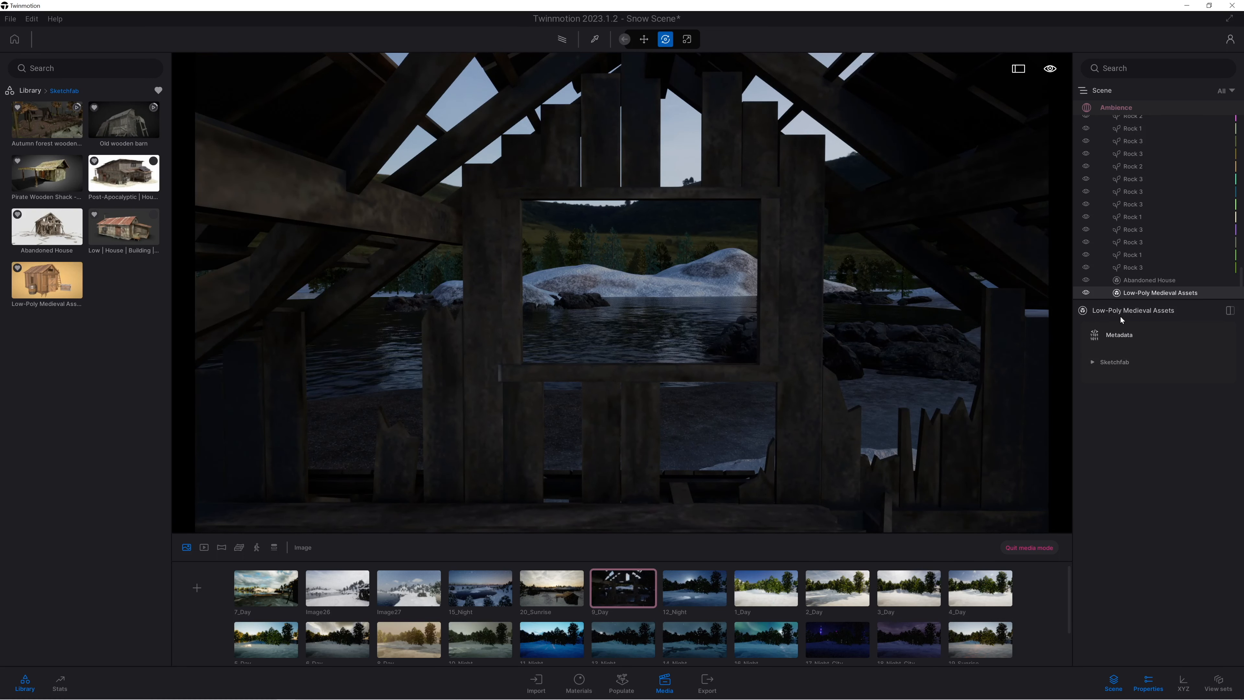
Set the HDRI environment rotation of the 9_Day image to 299°.
click(1113, 112)
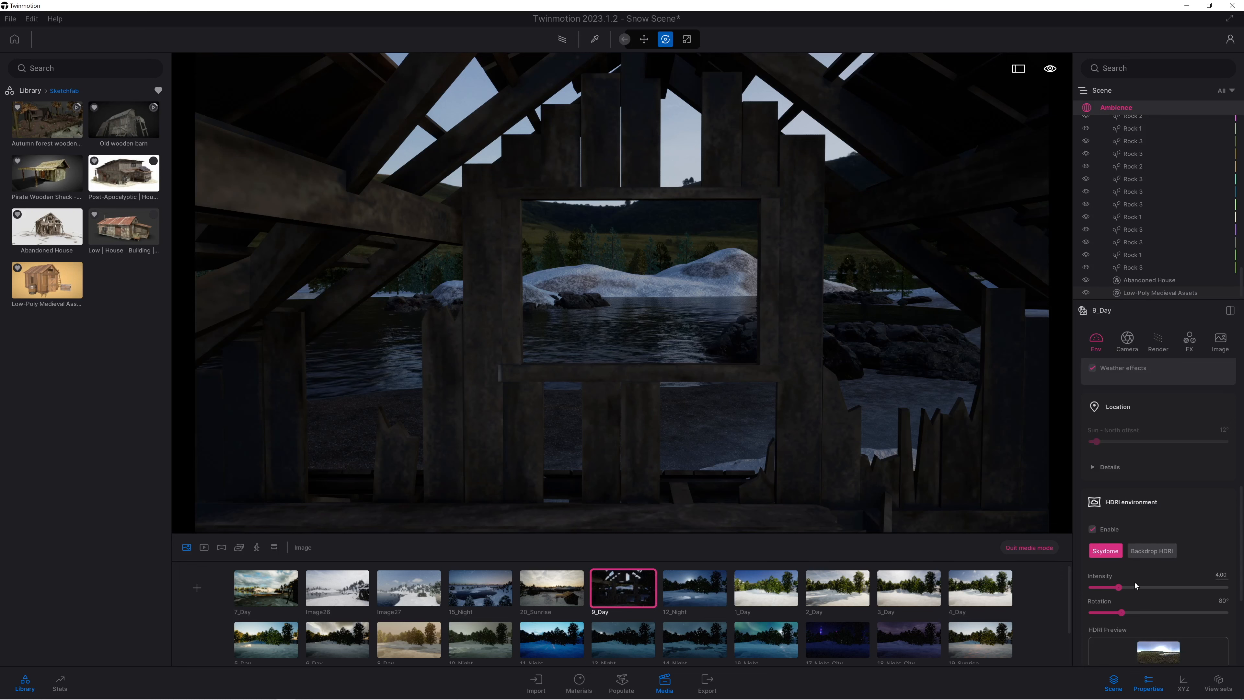
scroll(1135, 585, down, 3)
drag(1137, 485, 1196, 476)
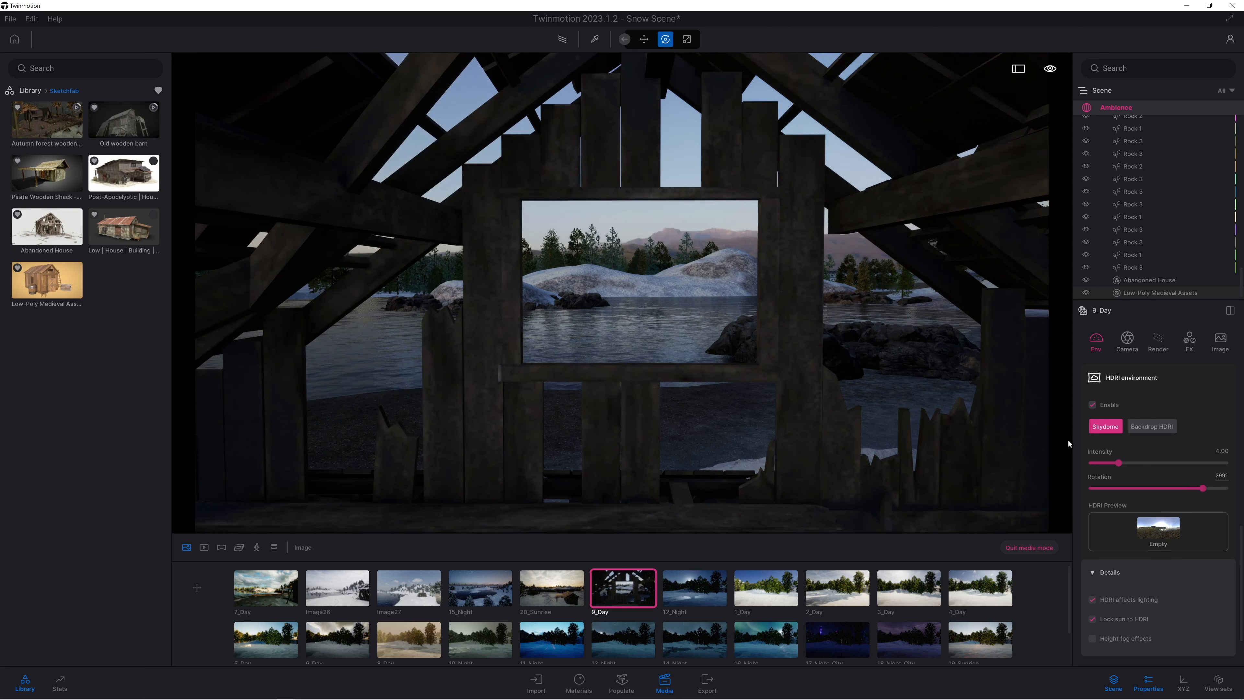
Try closer and lower camera positions behind the window wall, down to the ground floor of the abandoned house.
key(w)
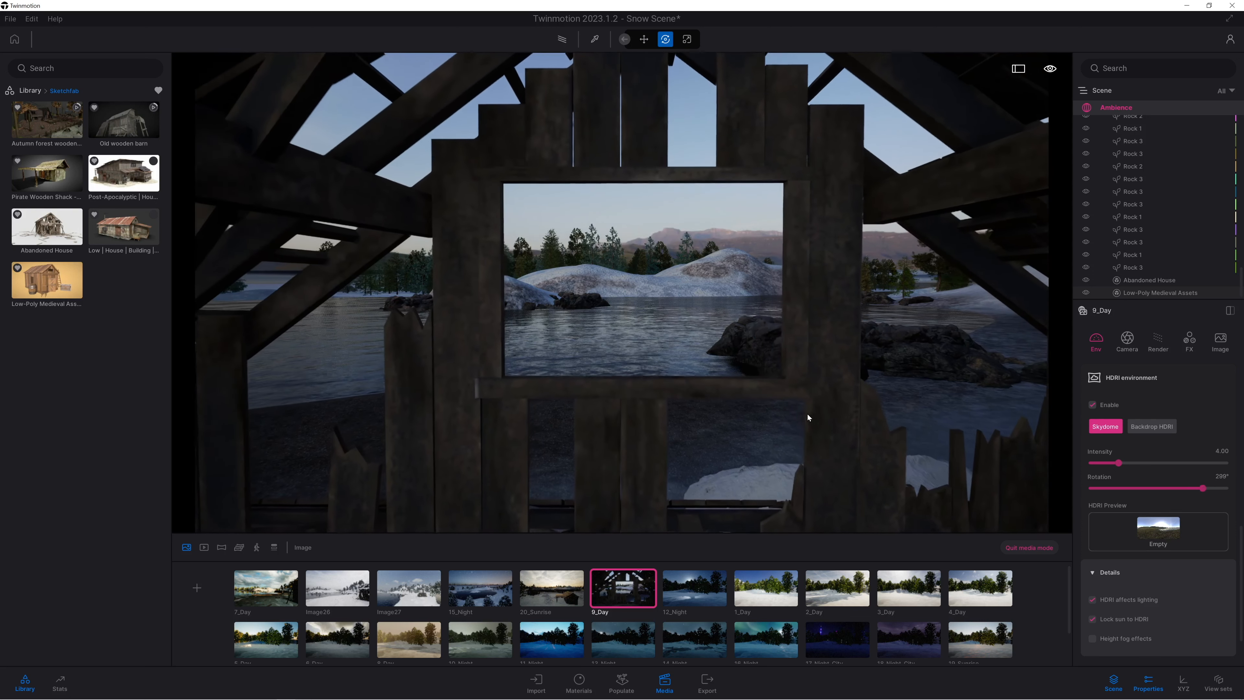
key(w)
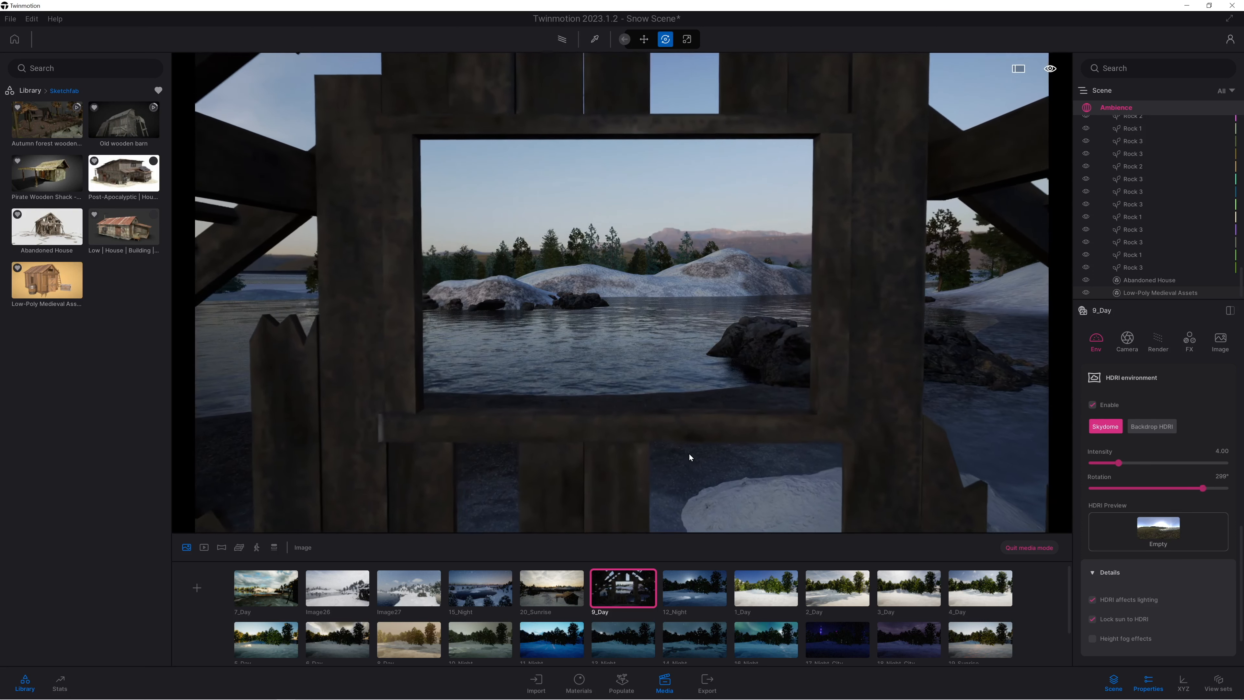
key(s)
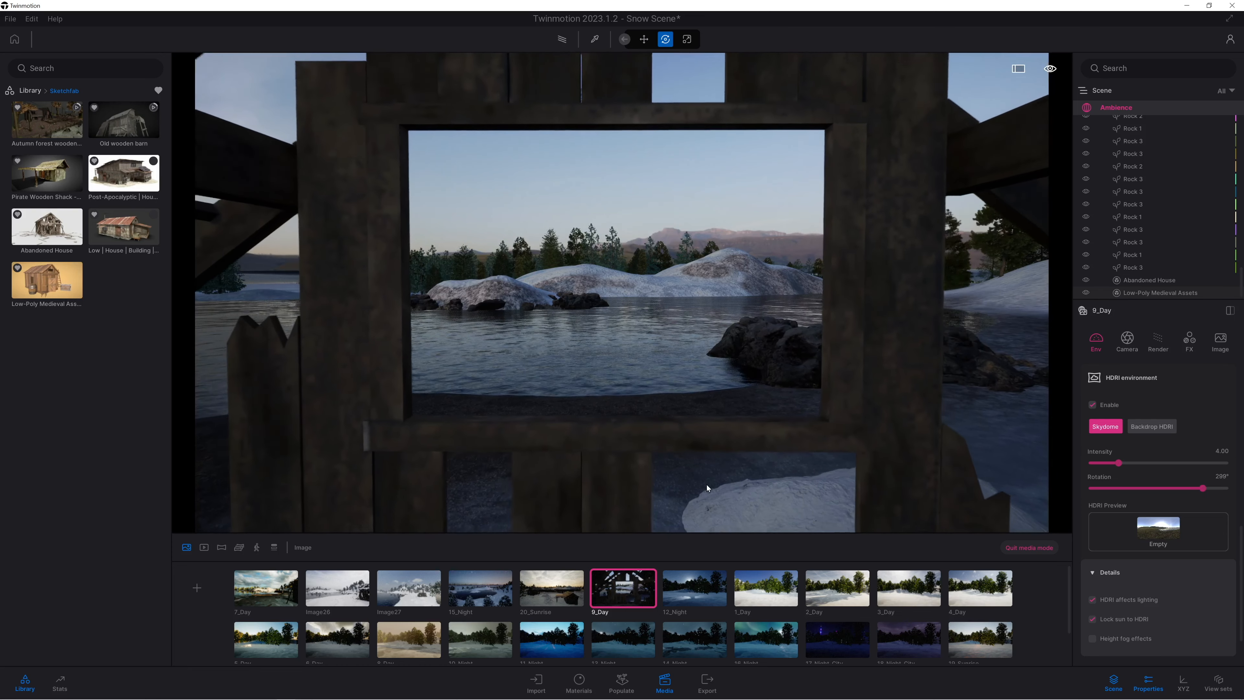
key(s)
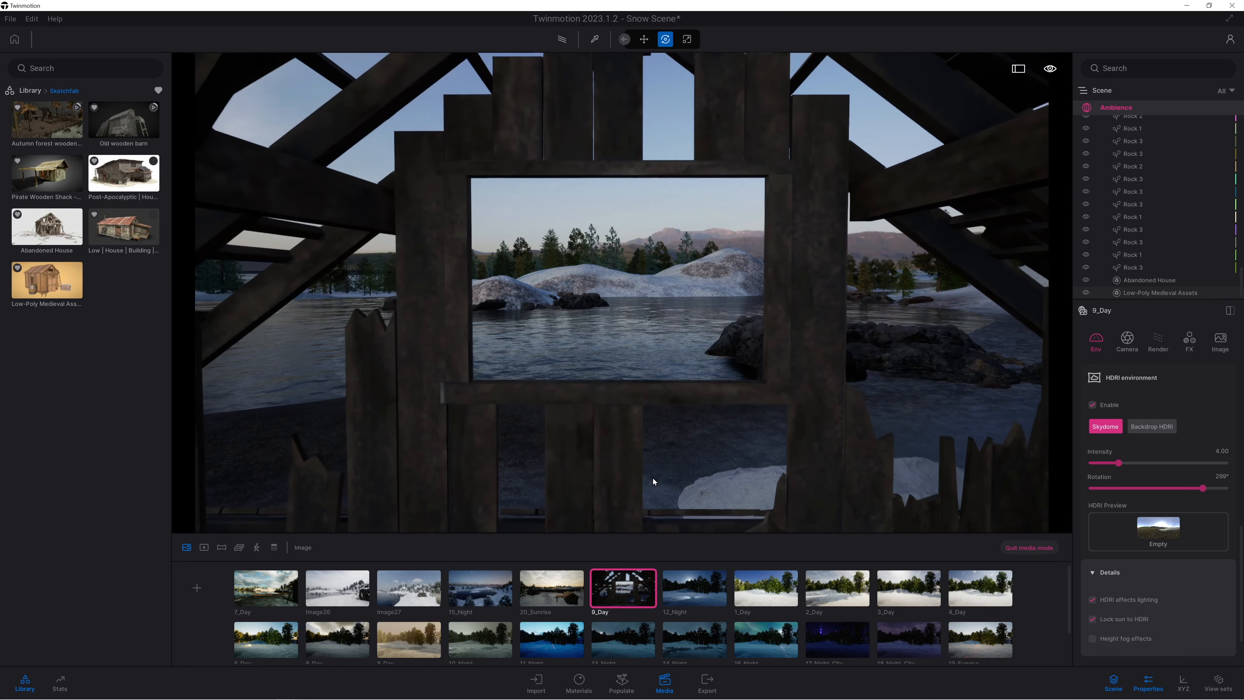
key(q)
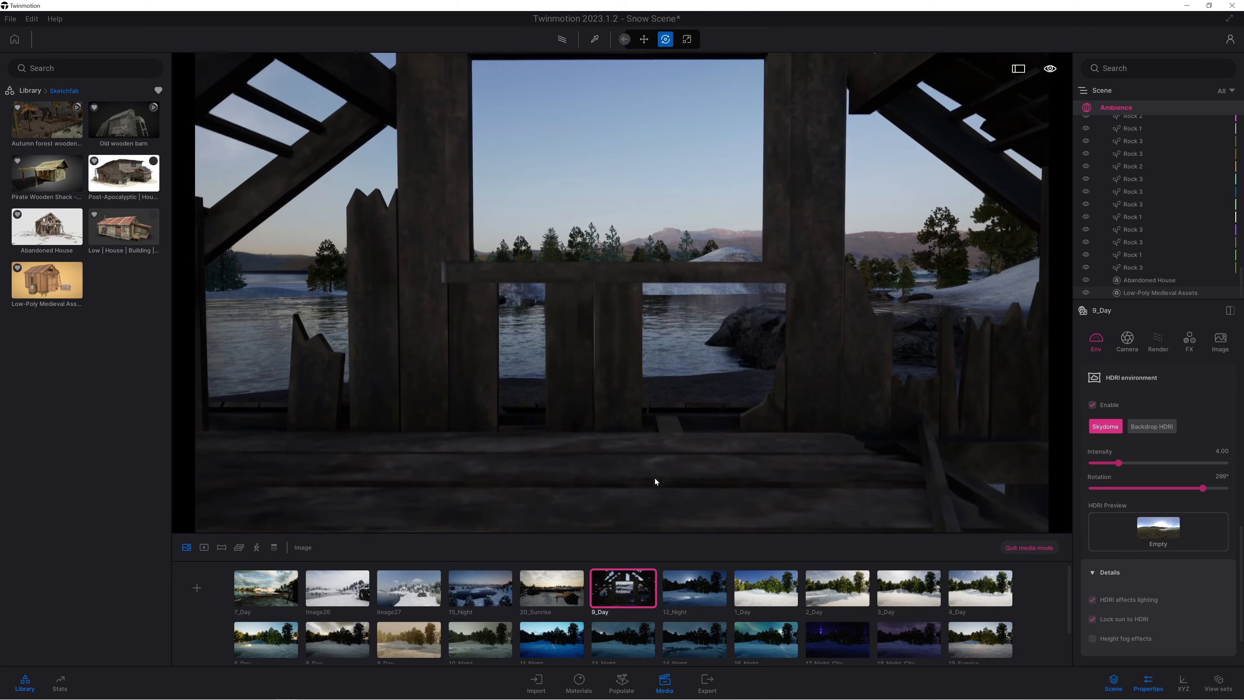
key(q)
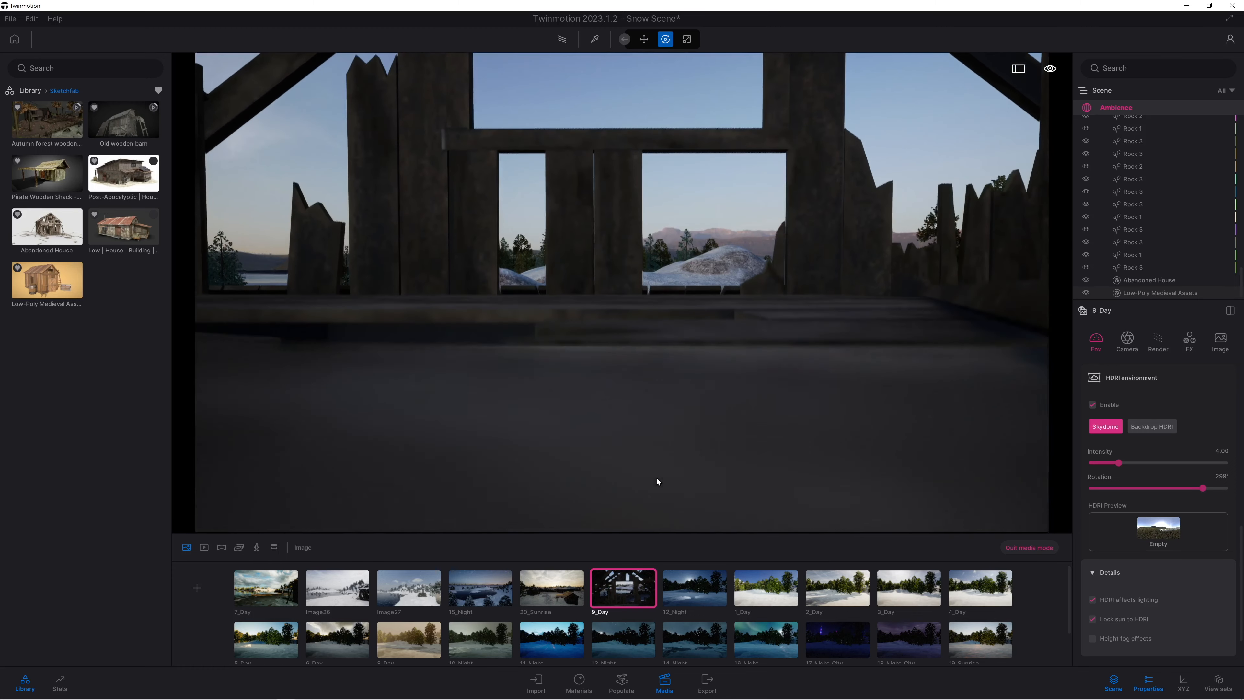
key(q)
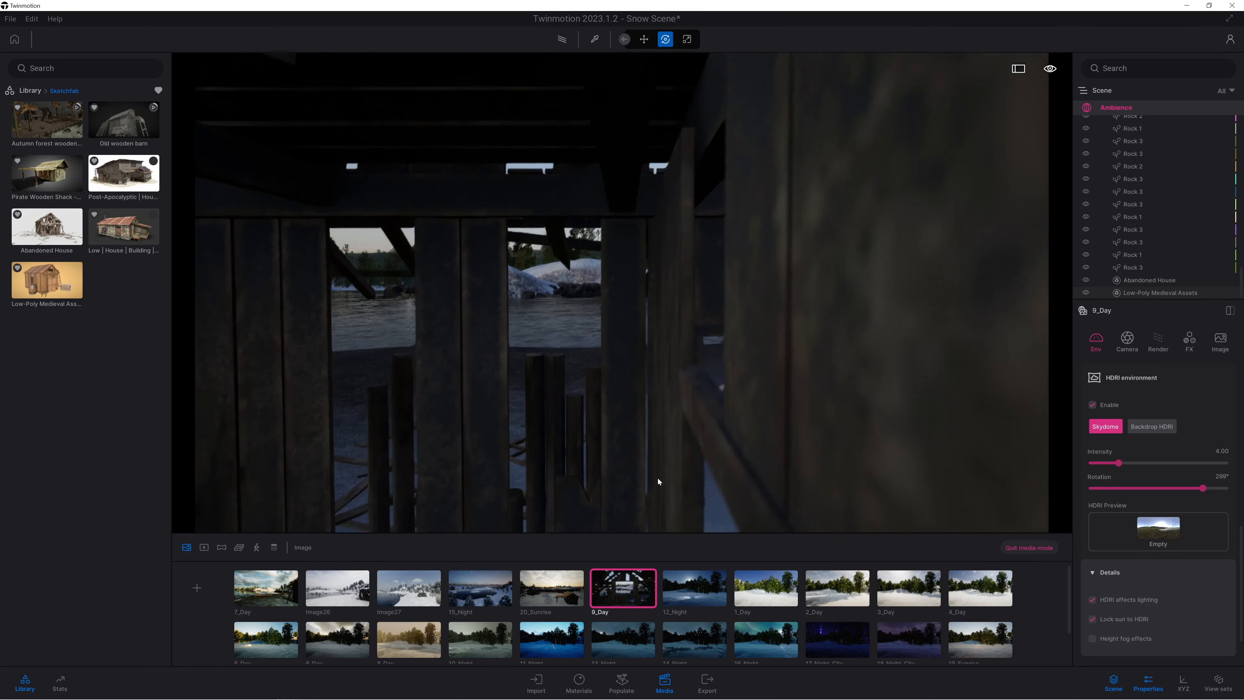
key(a)
key(q)
key(a)
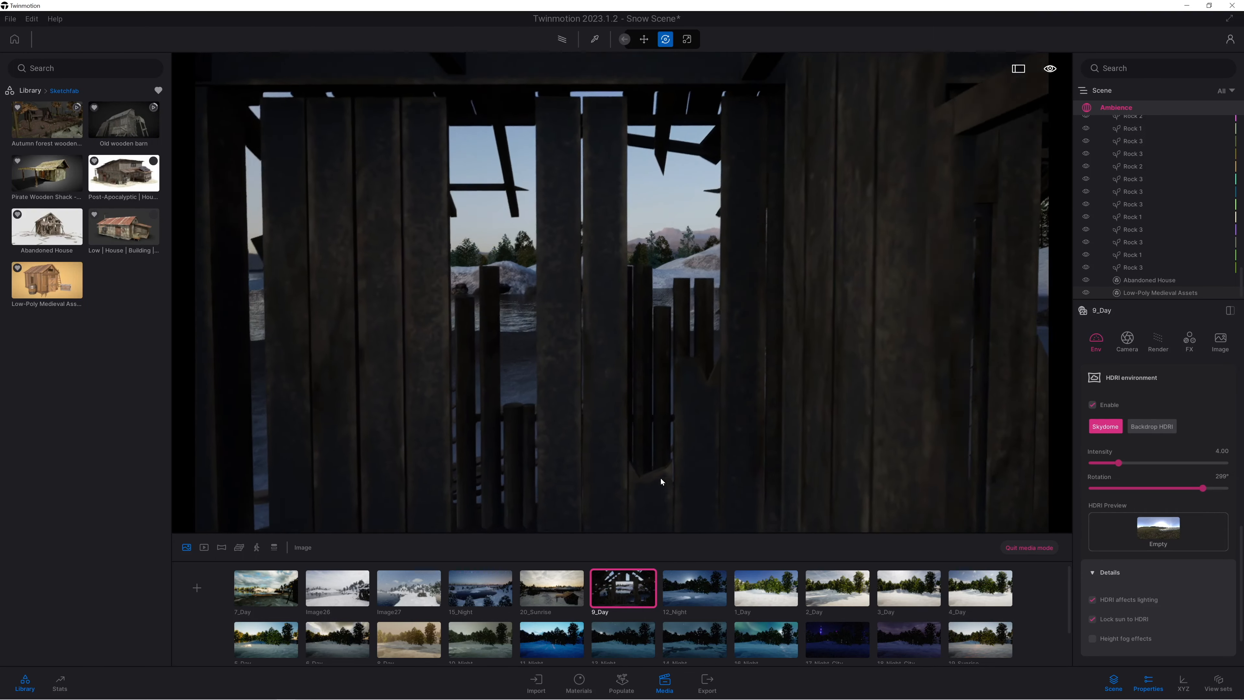
key(q)
key(a)
key(d)
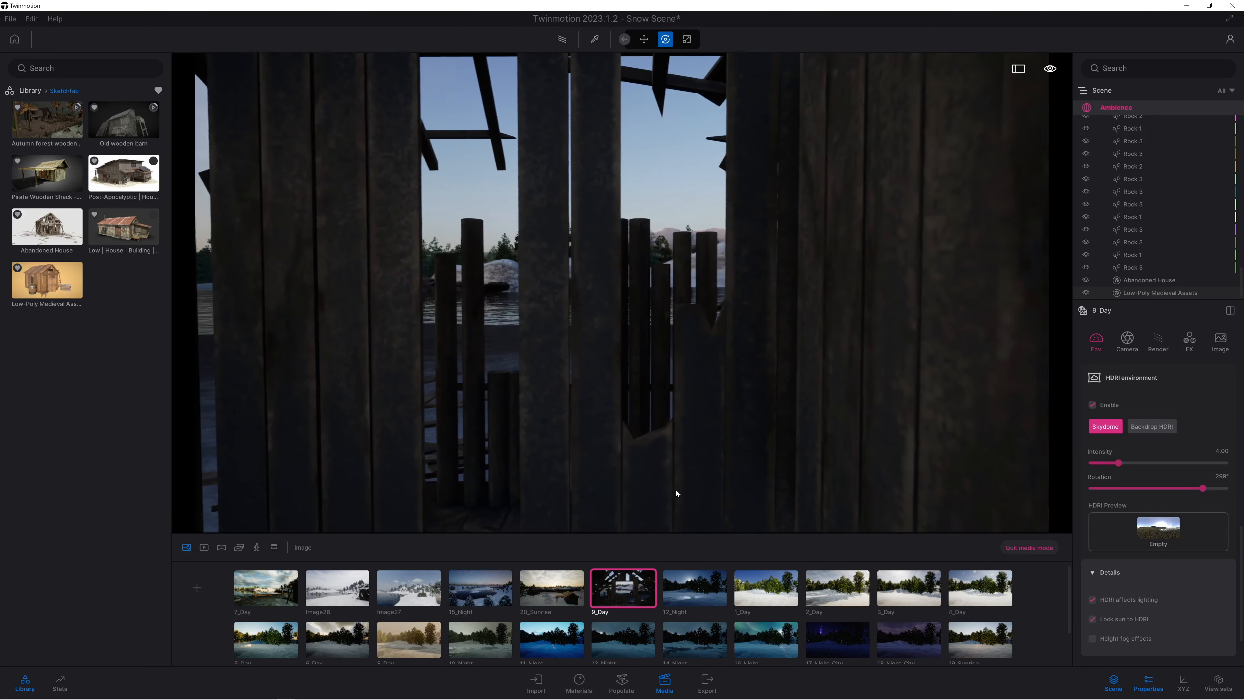
key(d)
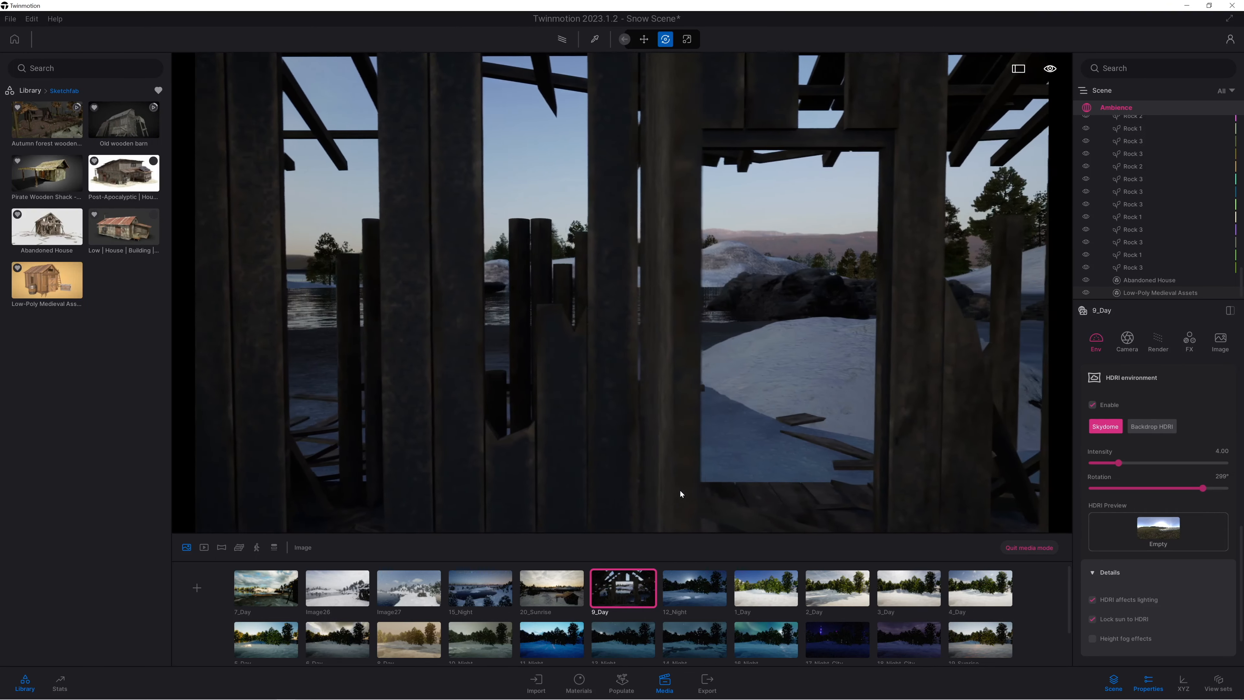
Try camera views through the ground-floor doorway and along the house's interior, and return to the saved 9_Day view.
right_drag(559, 463, 198, 446)
key(d)
key(w)
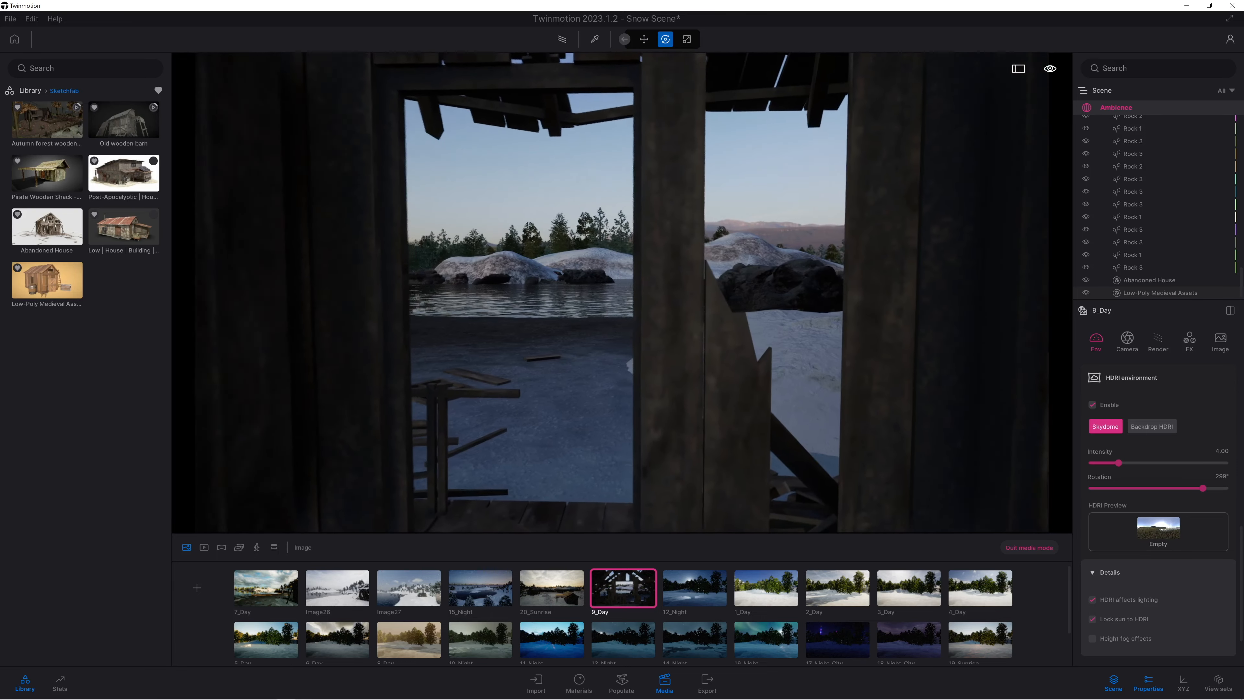
key(w)
key(w)
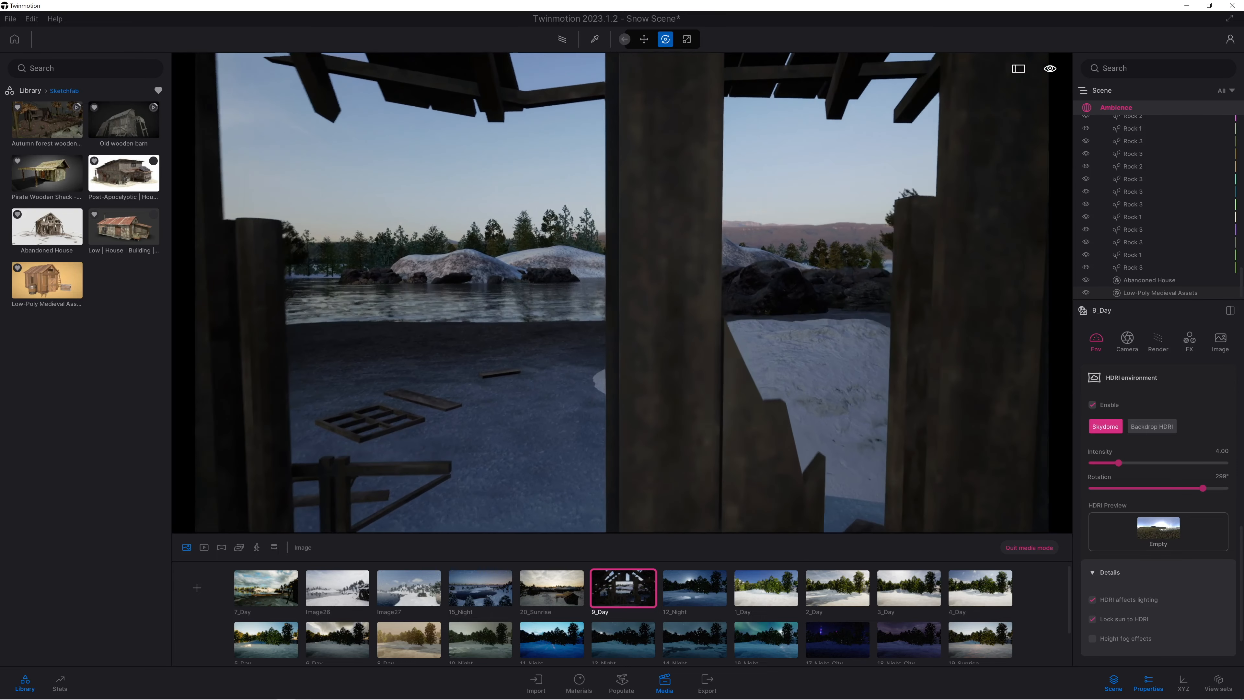
key(w)
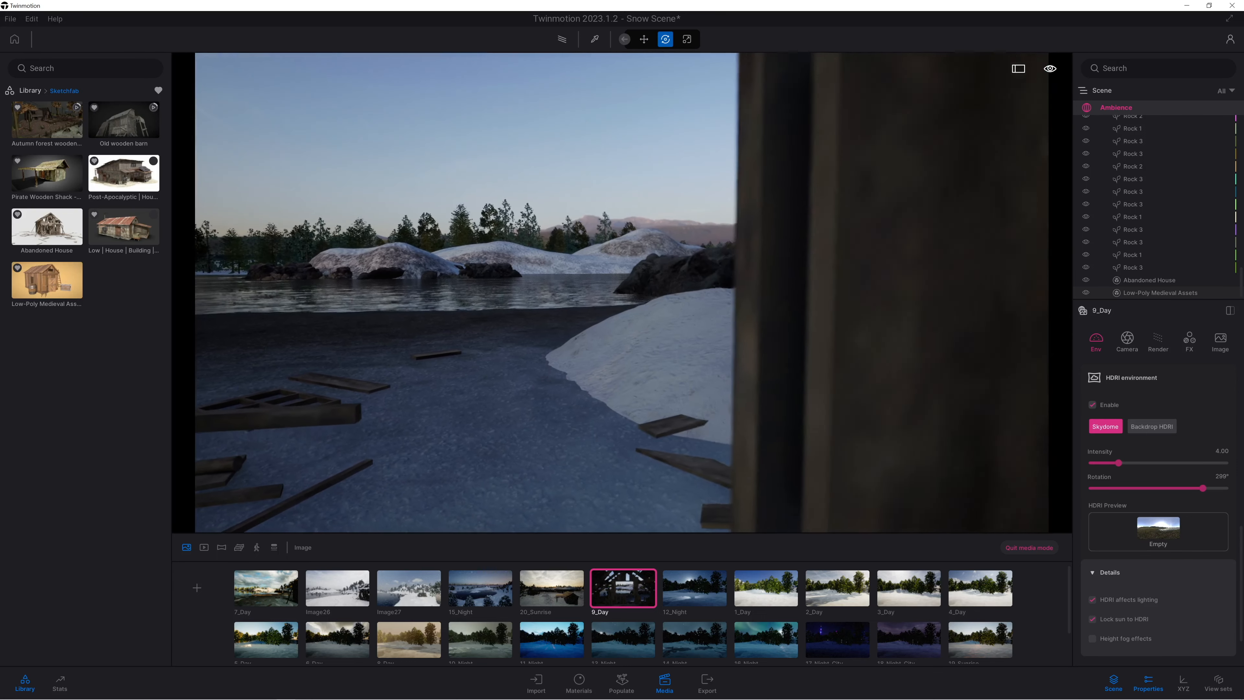
key(w)
right_drag(685, 469, 980, 466)
key(w)
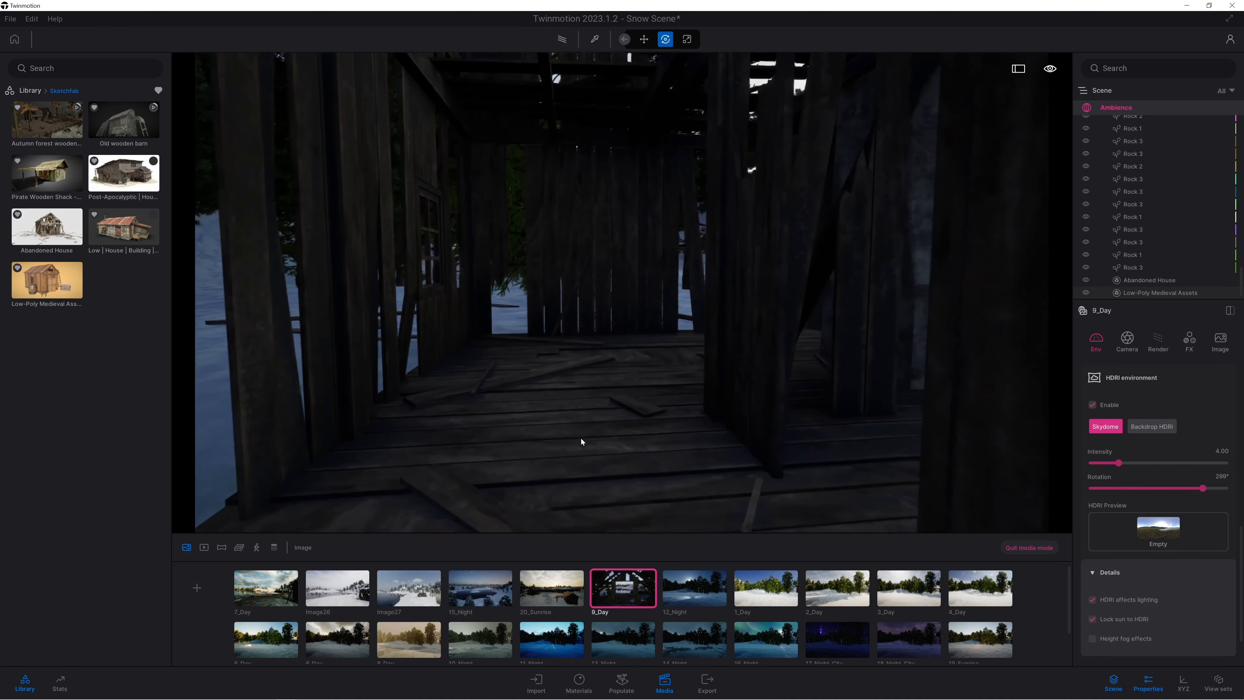
right_drag(407, 473, 631, 474)
key(w)
key(d)
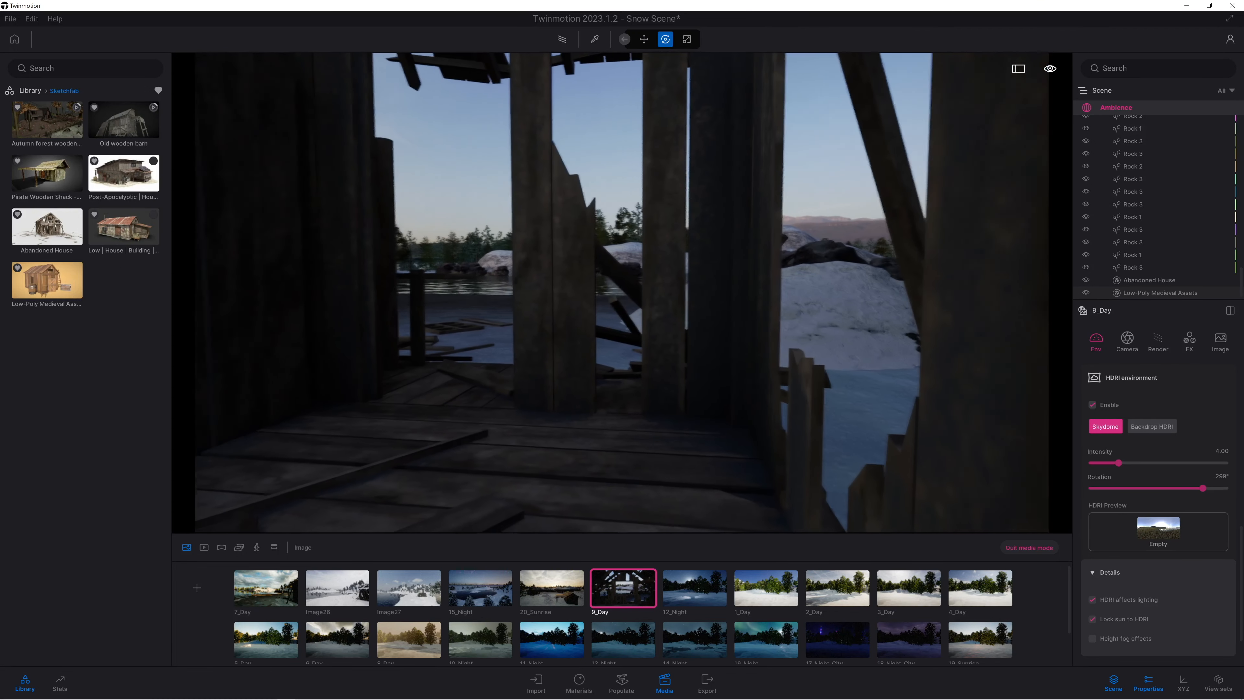
click(624, 598)
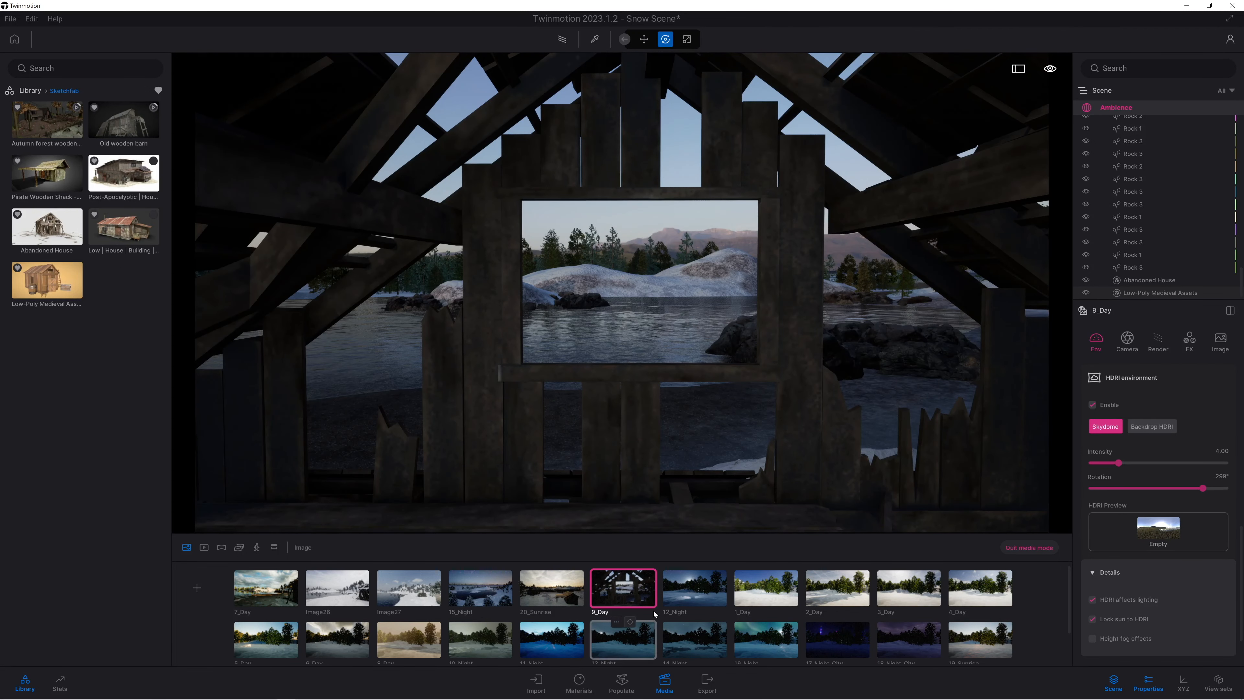
Refine the 9_Day camera slightly closer and higher, keeping the window opening centred around the snowy hills and lake.
right_drag(641, 395, 653, 401)
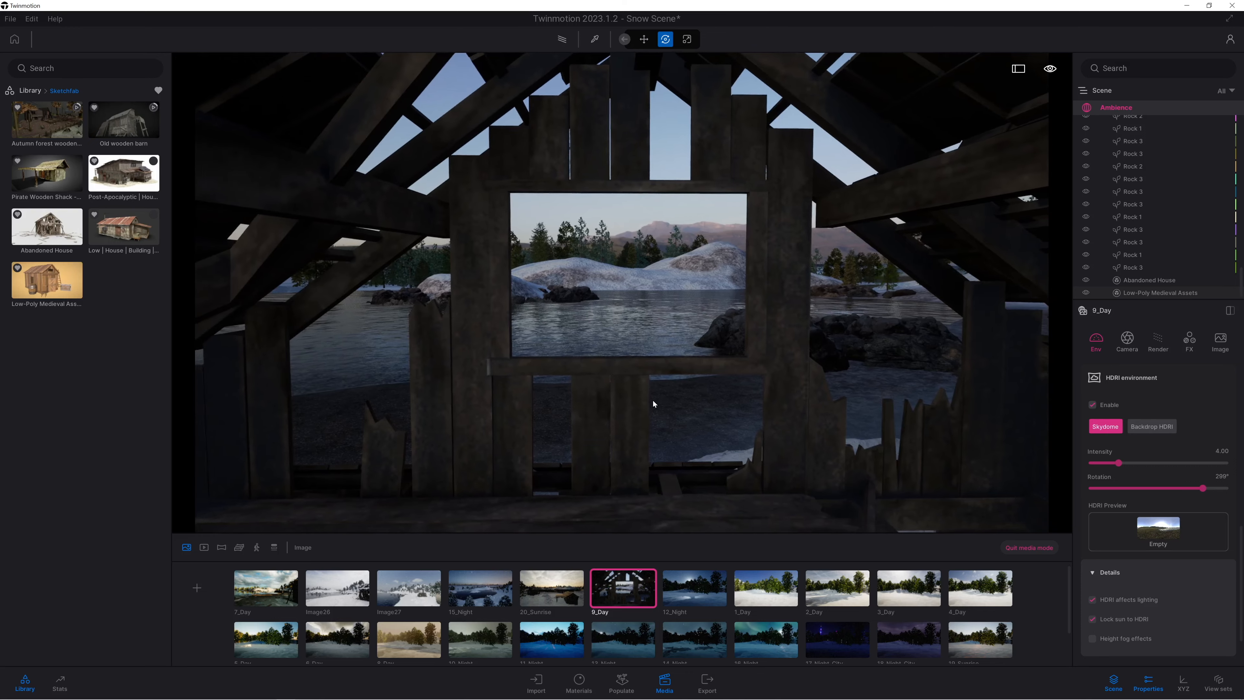
key(d)
key(a)
key(a)
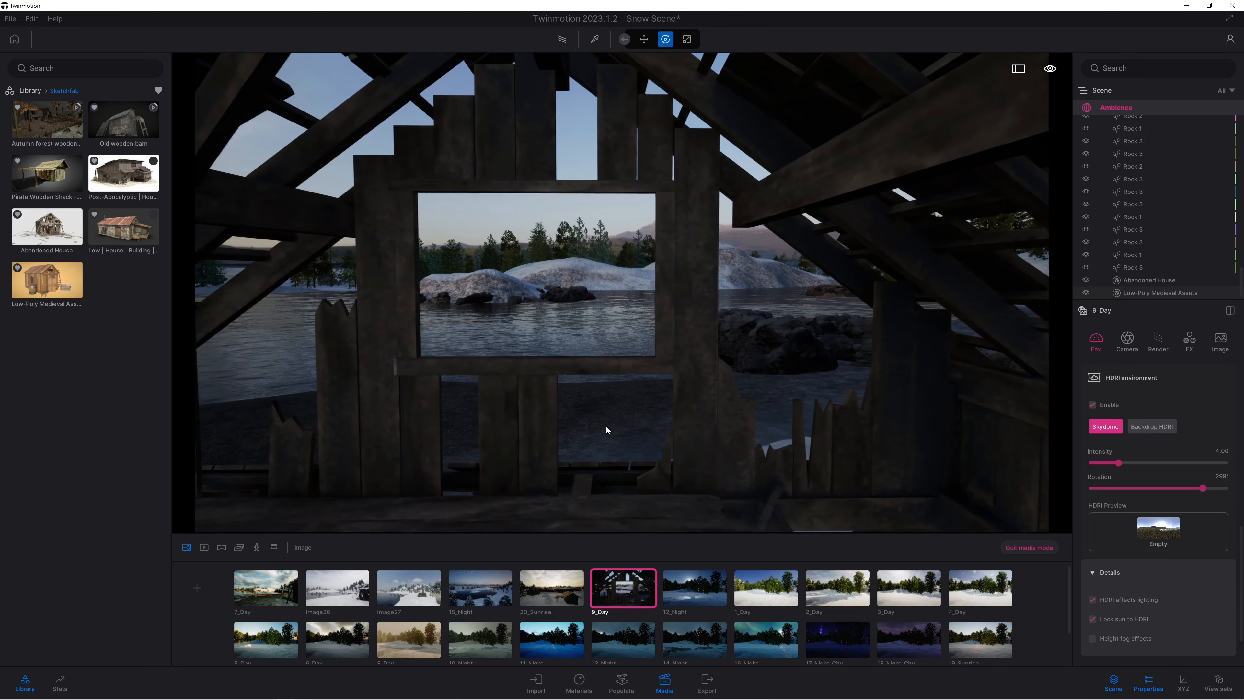
key(w)
right_drag(611, 424, 605, 390)
key(e)
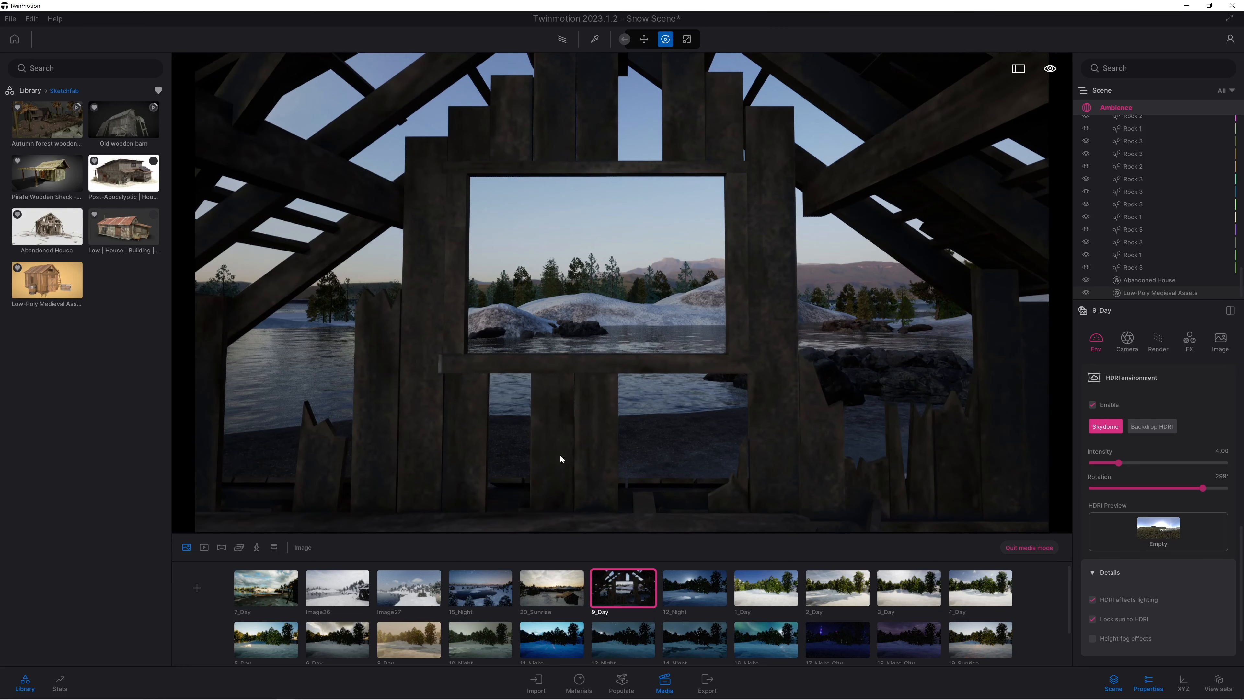
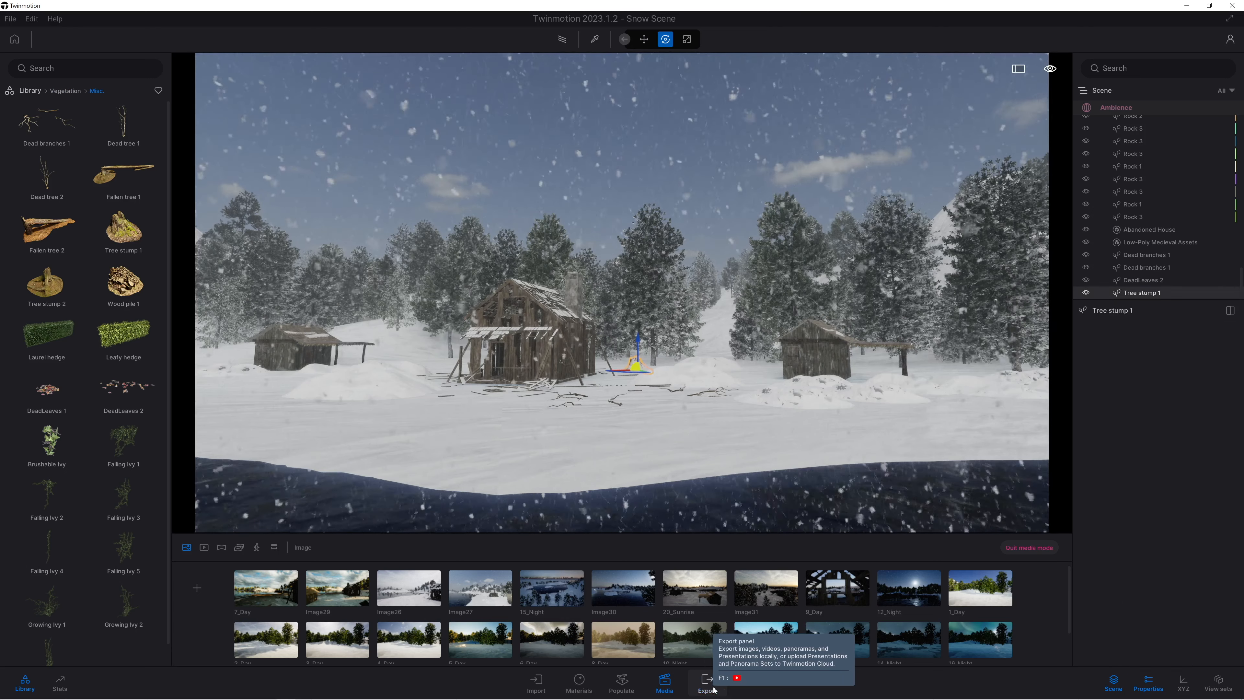
Check which images and videos are selected for local export in the export settings.
click(707, 681)
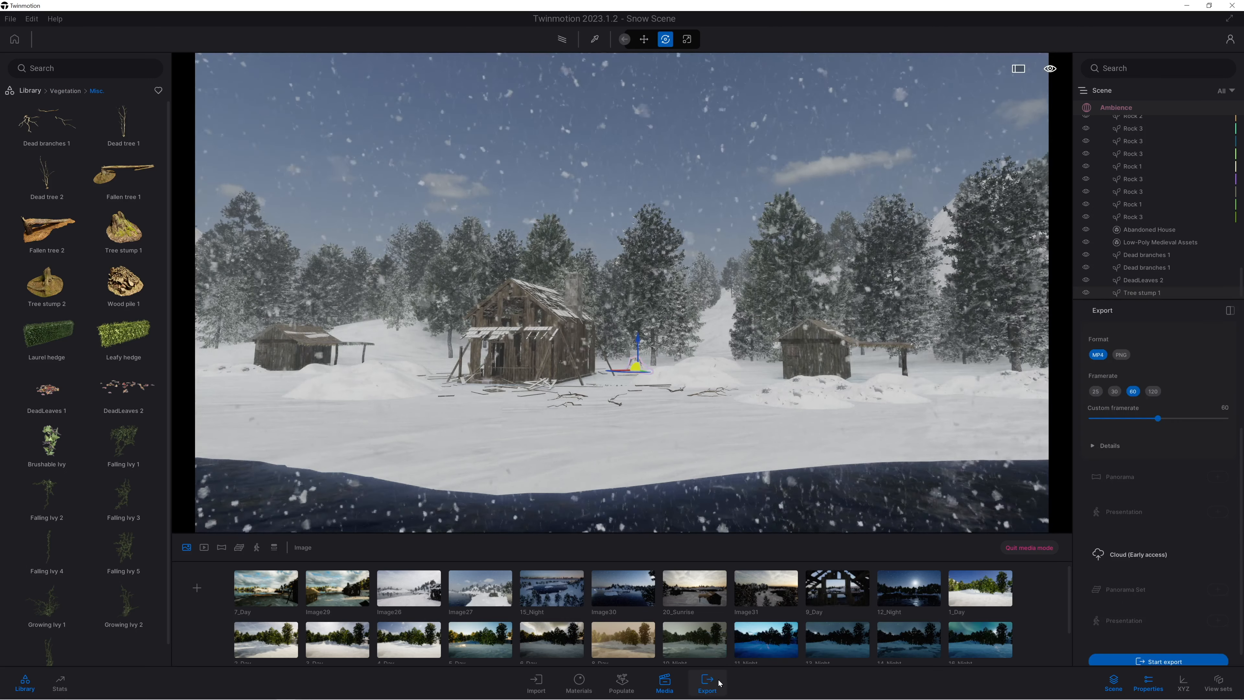
scroll(1171, 374, up, 3)
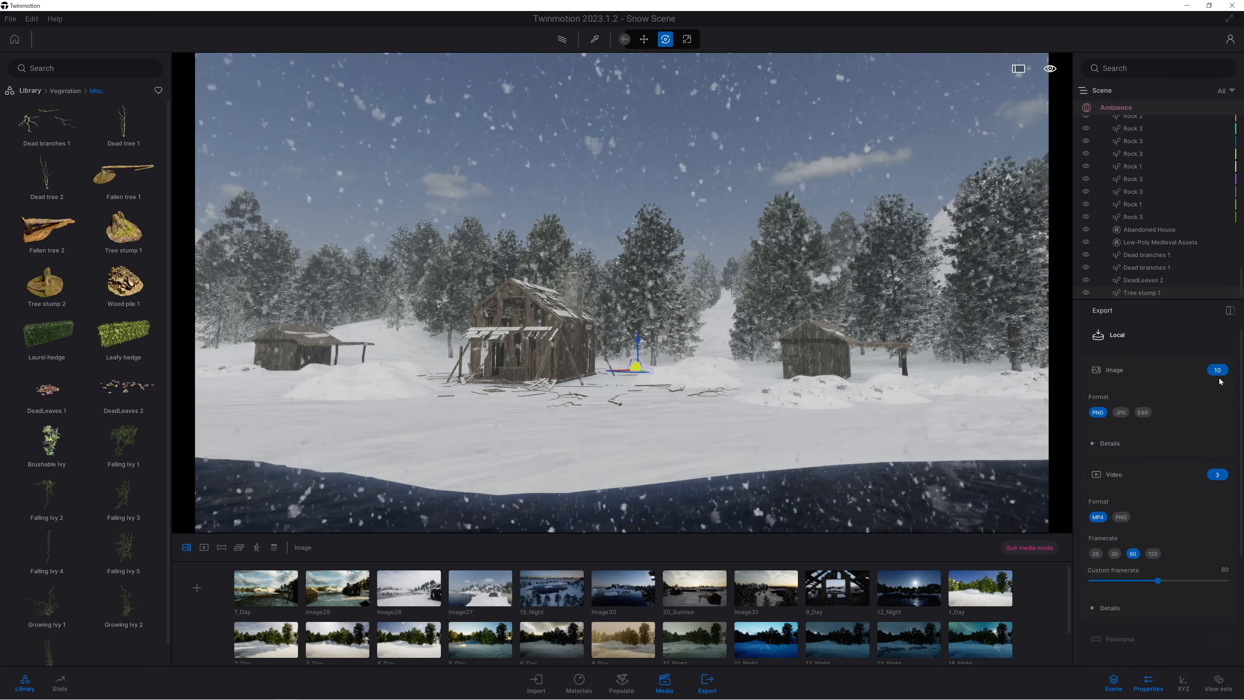
click(1219, 373)
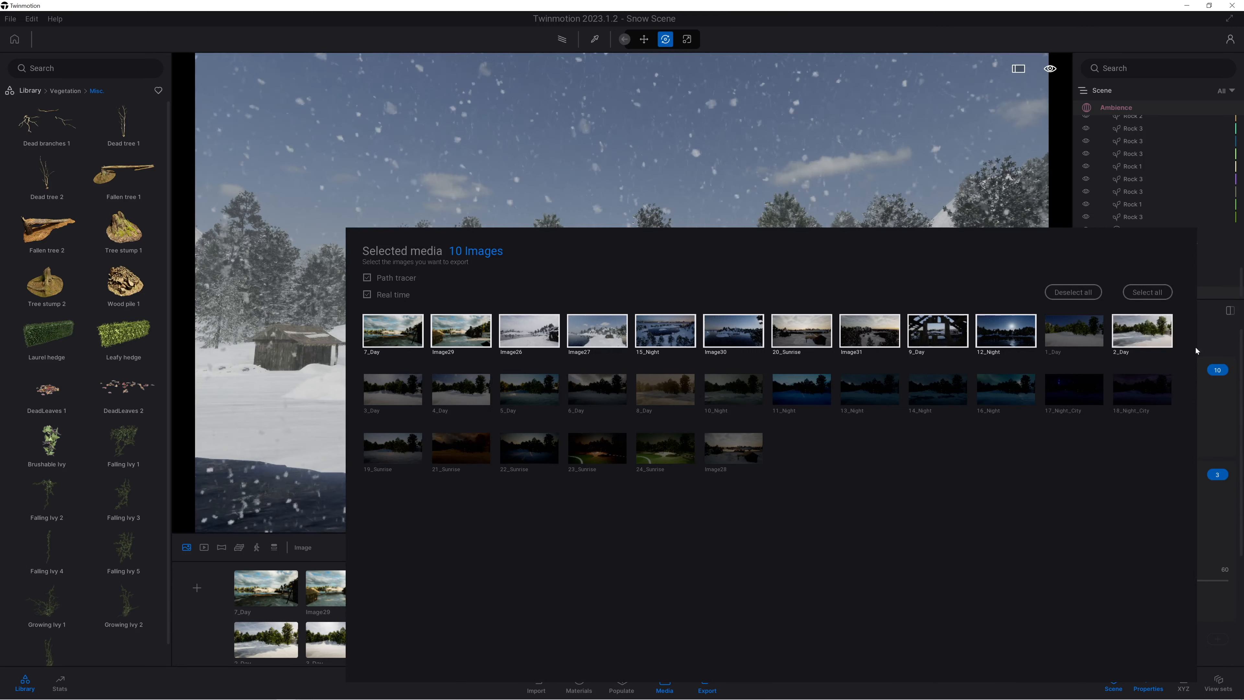
click(1213, 413)
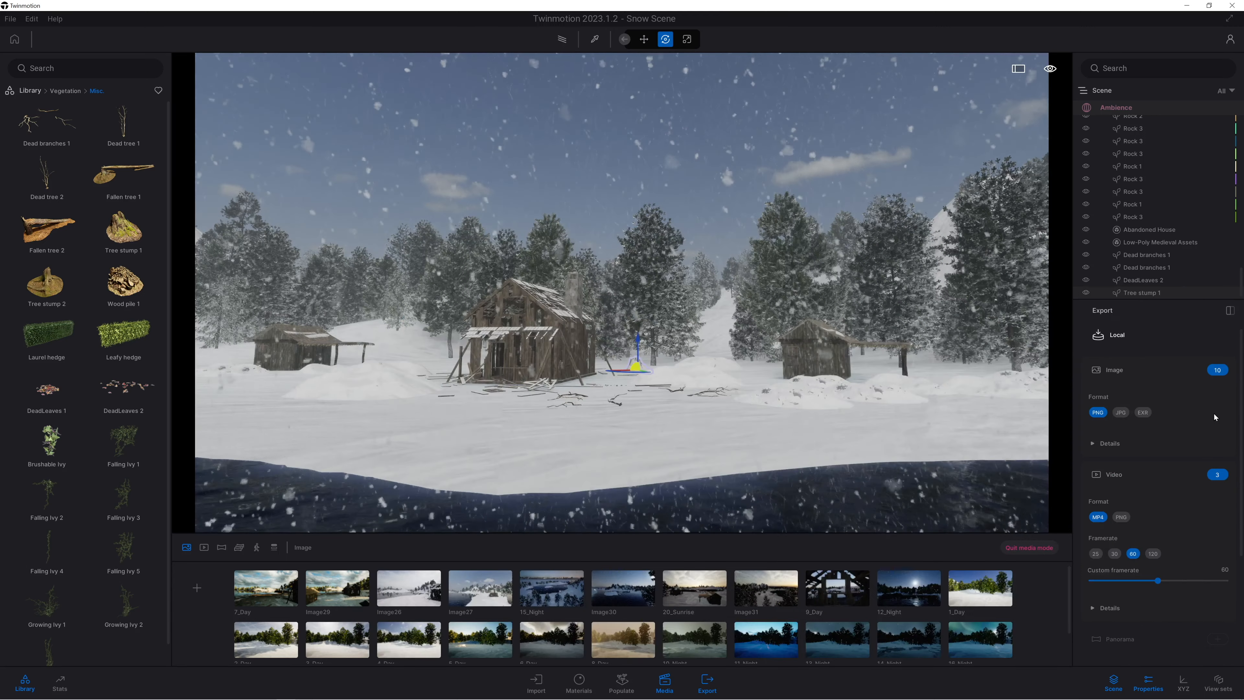
click(1216, 475)
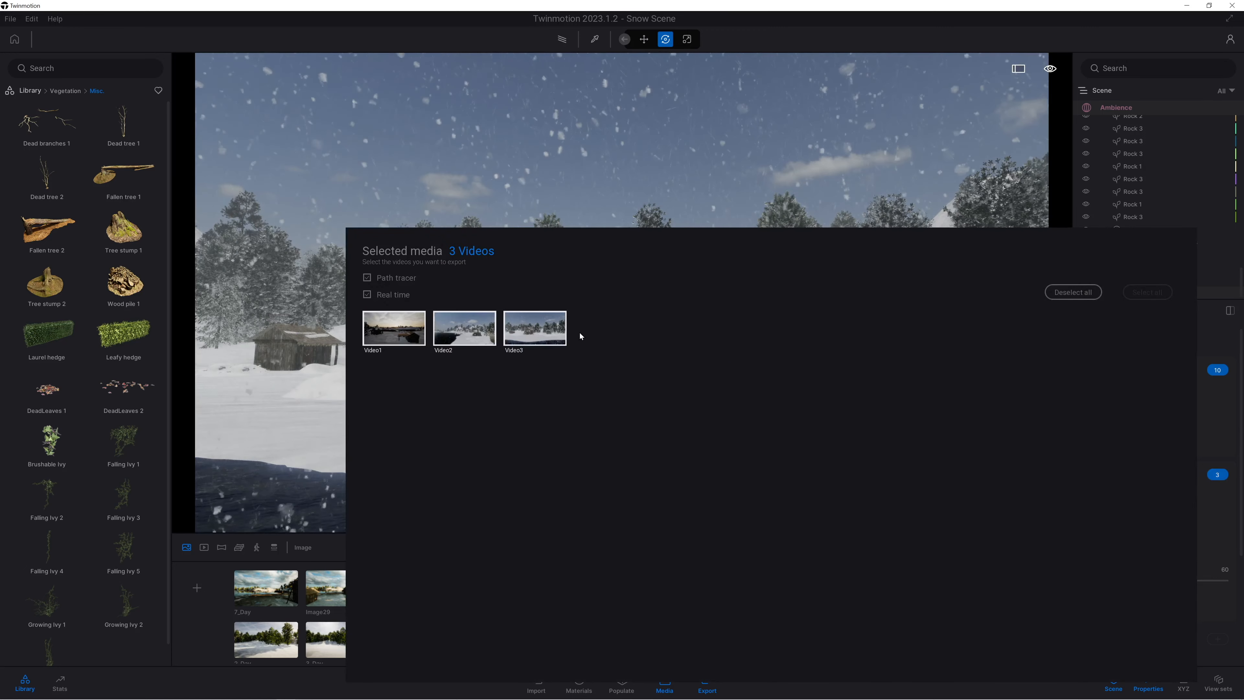
click(1209, 415)
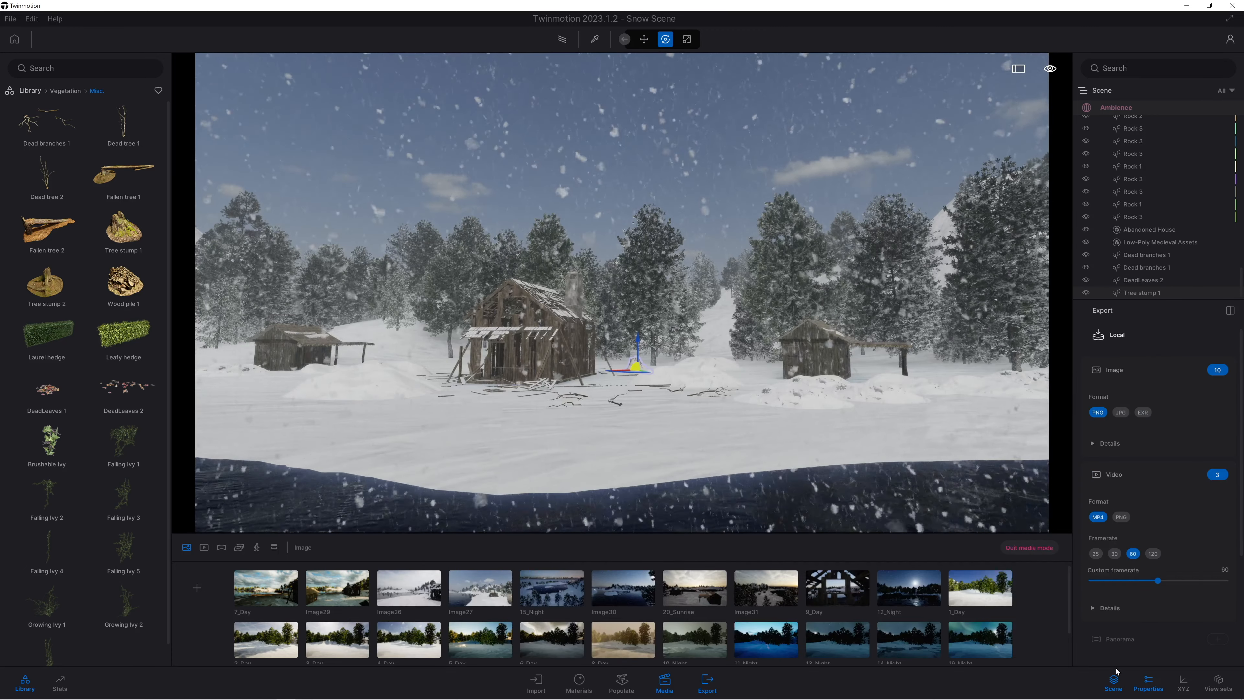
Expand the detailed video export options and start exporting the selected images and videos to the RENDERS folder.
scroll(1155, 505, down, 2)
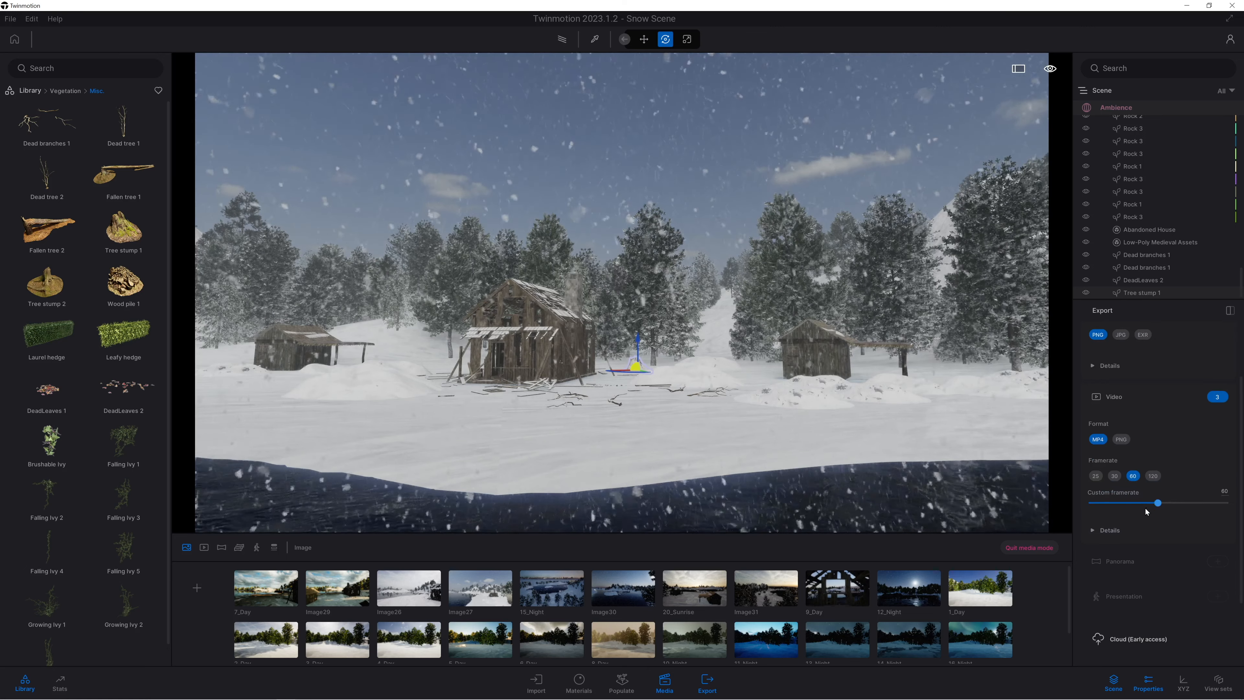
click(1094, 530)
scroll(1147, 540, down, 4)
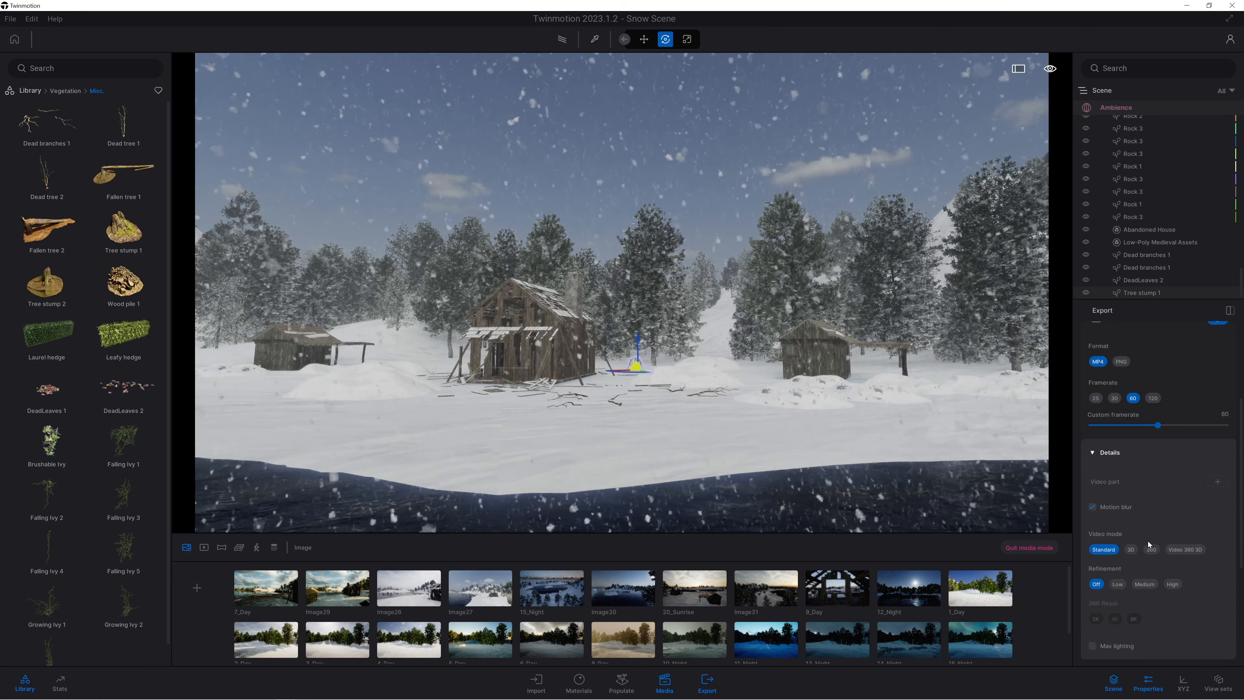
scroll(1149, 544, down, 3)
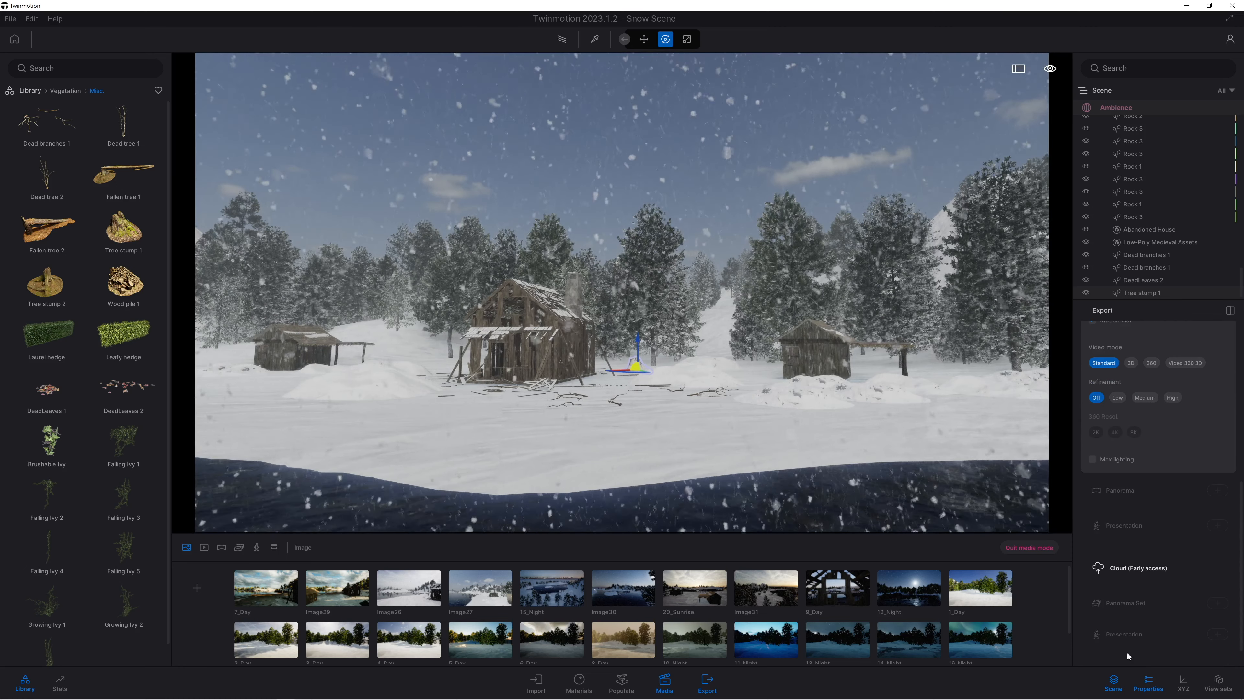
scroll(1185, 618, down, 1)
click(1190, 646)
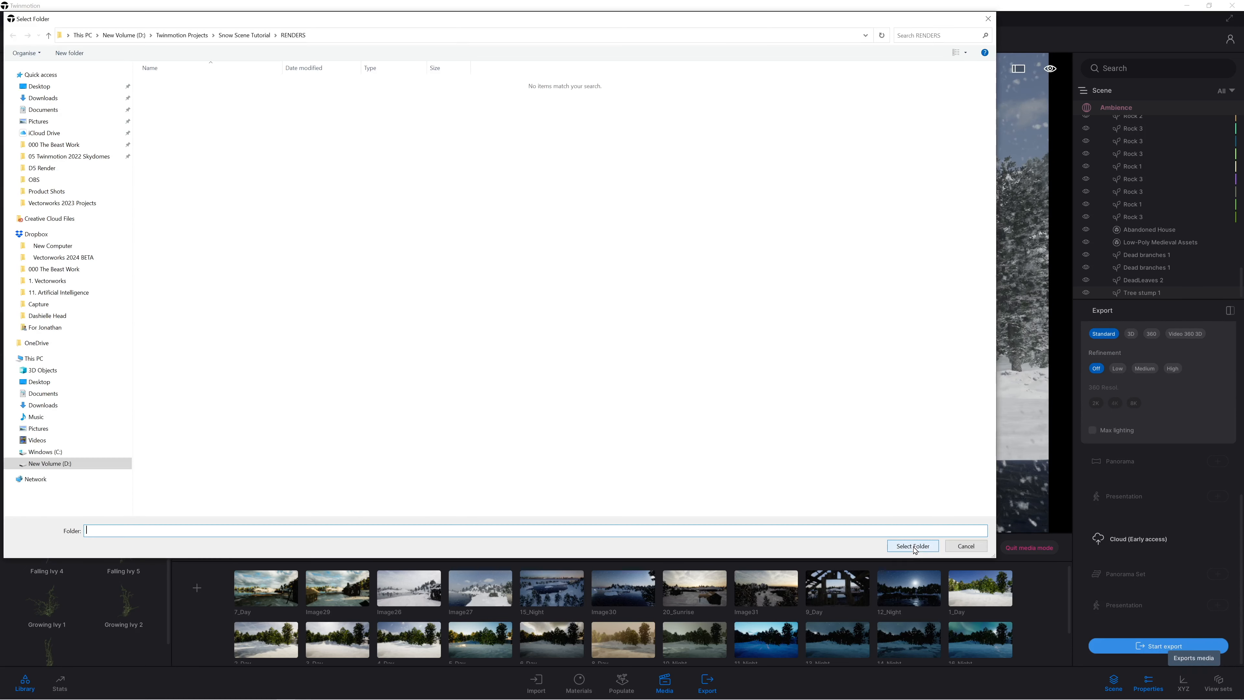